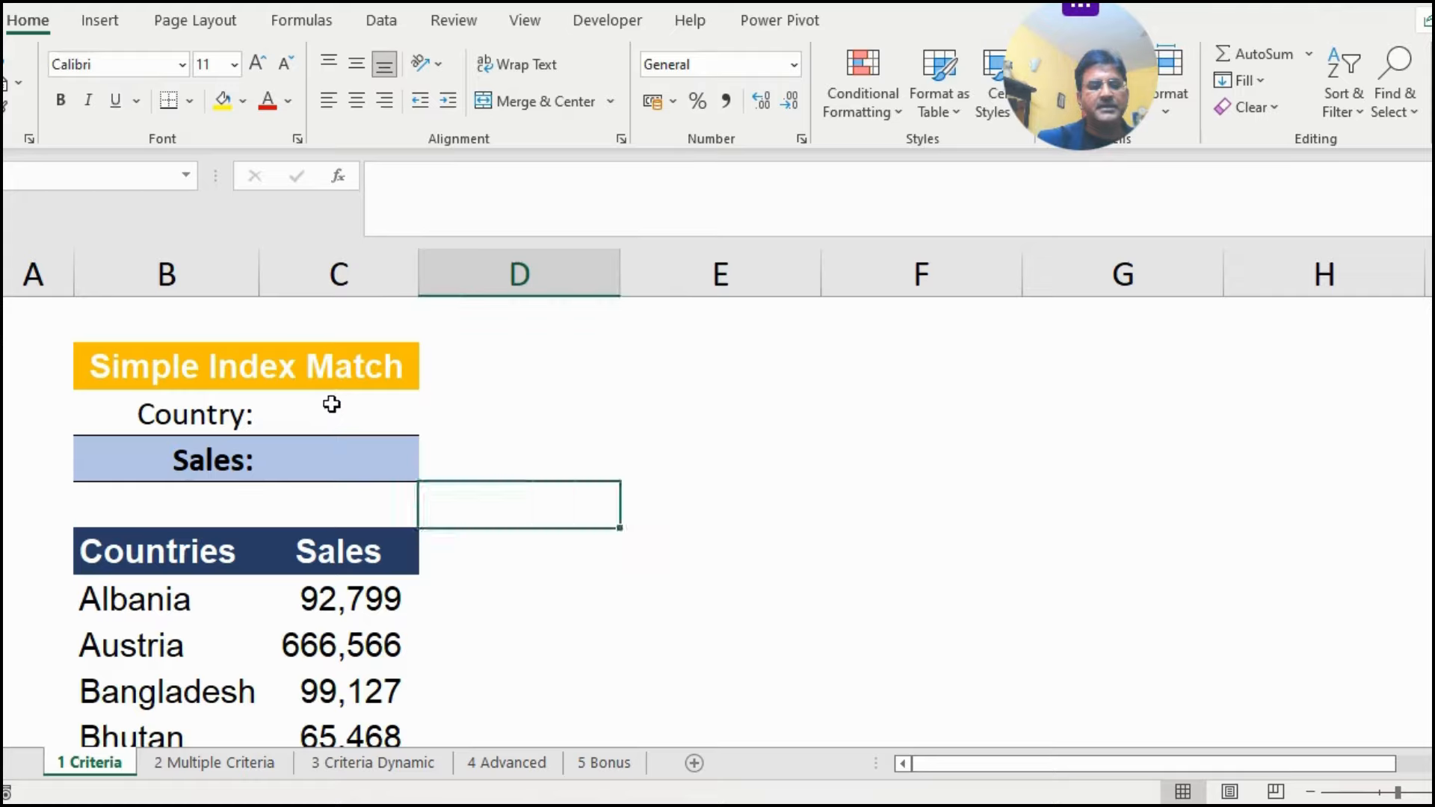
Step: In the Sales result cell beside the label, begin an INDEX formula with the sales figures C7:C26 as its array
left_click(330, 408)
left_click(350, 466)
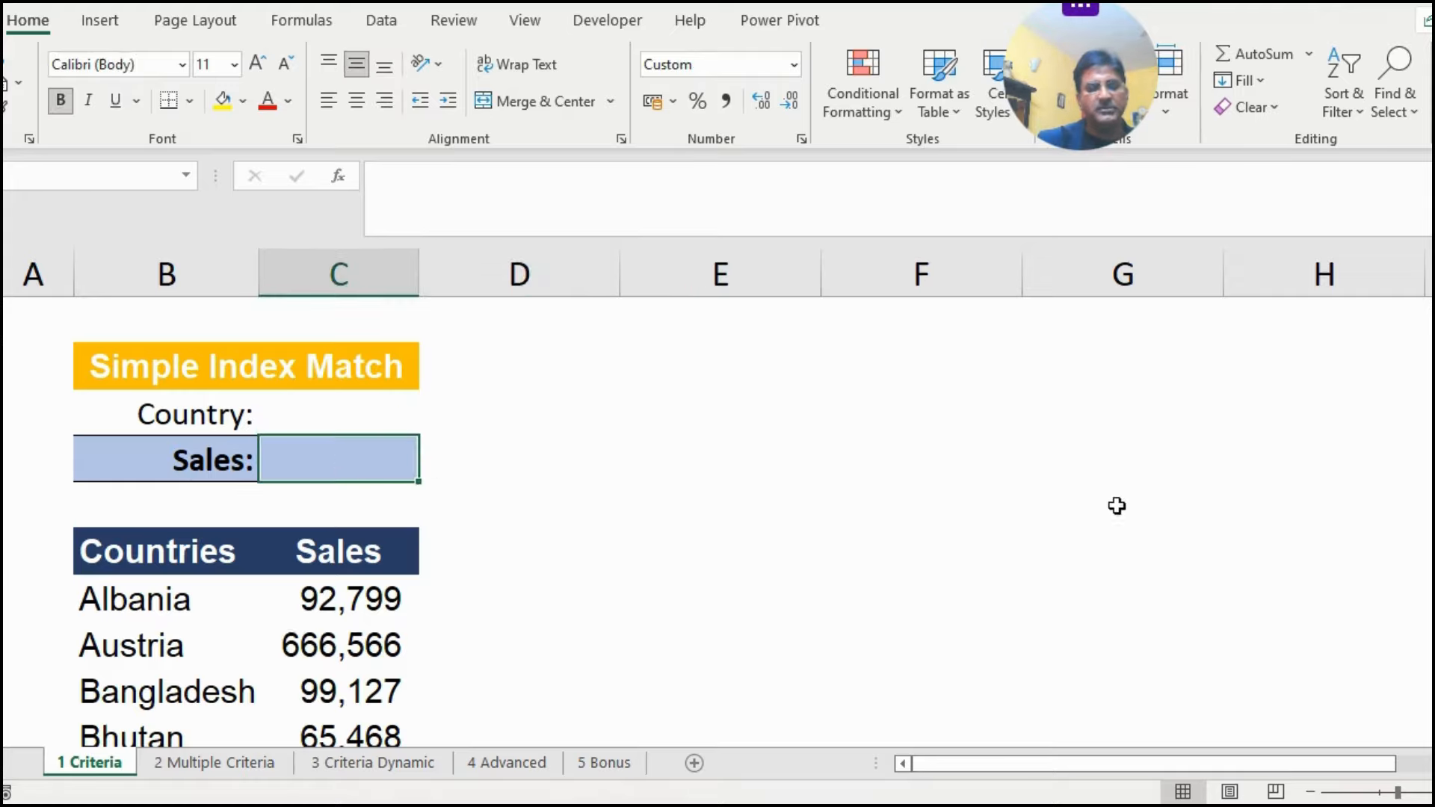
type("=")
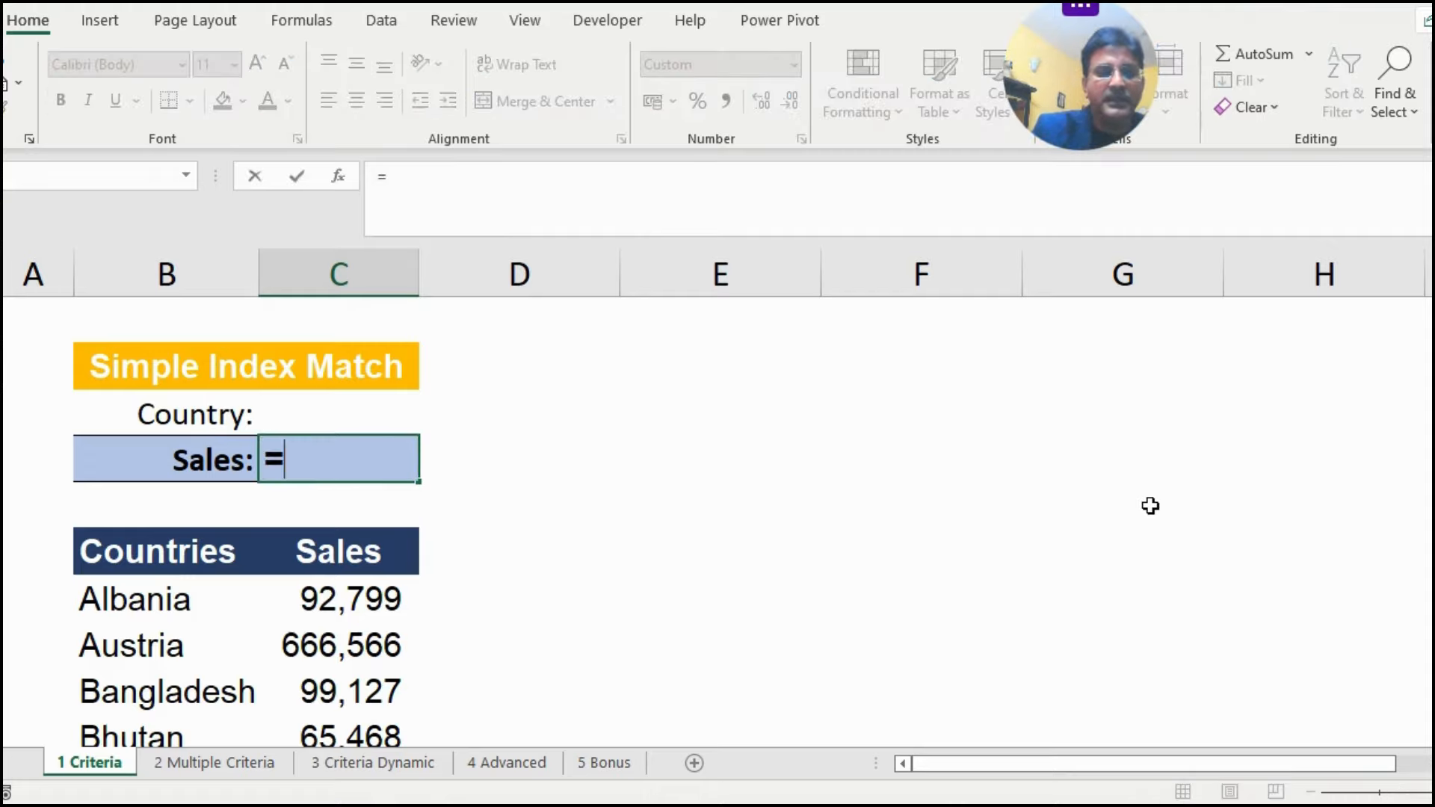
type("index")
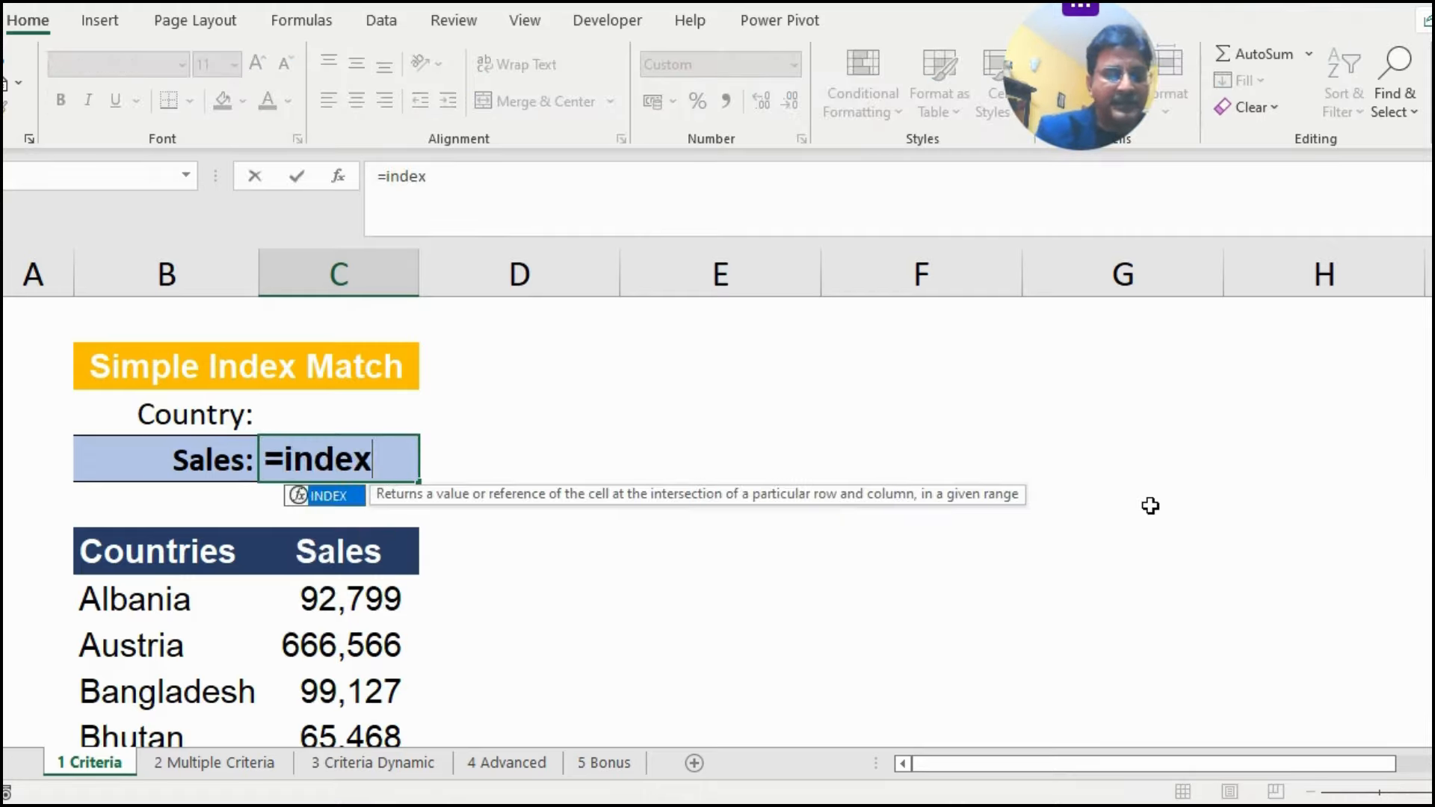
key("Tab")
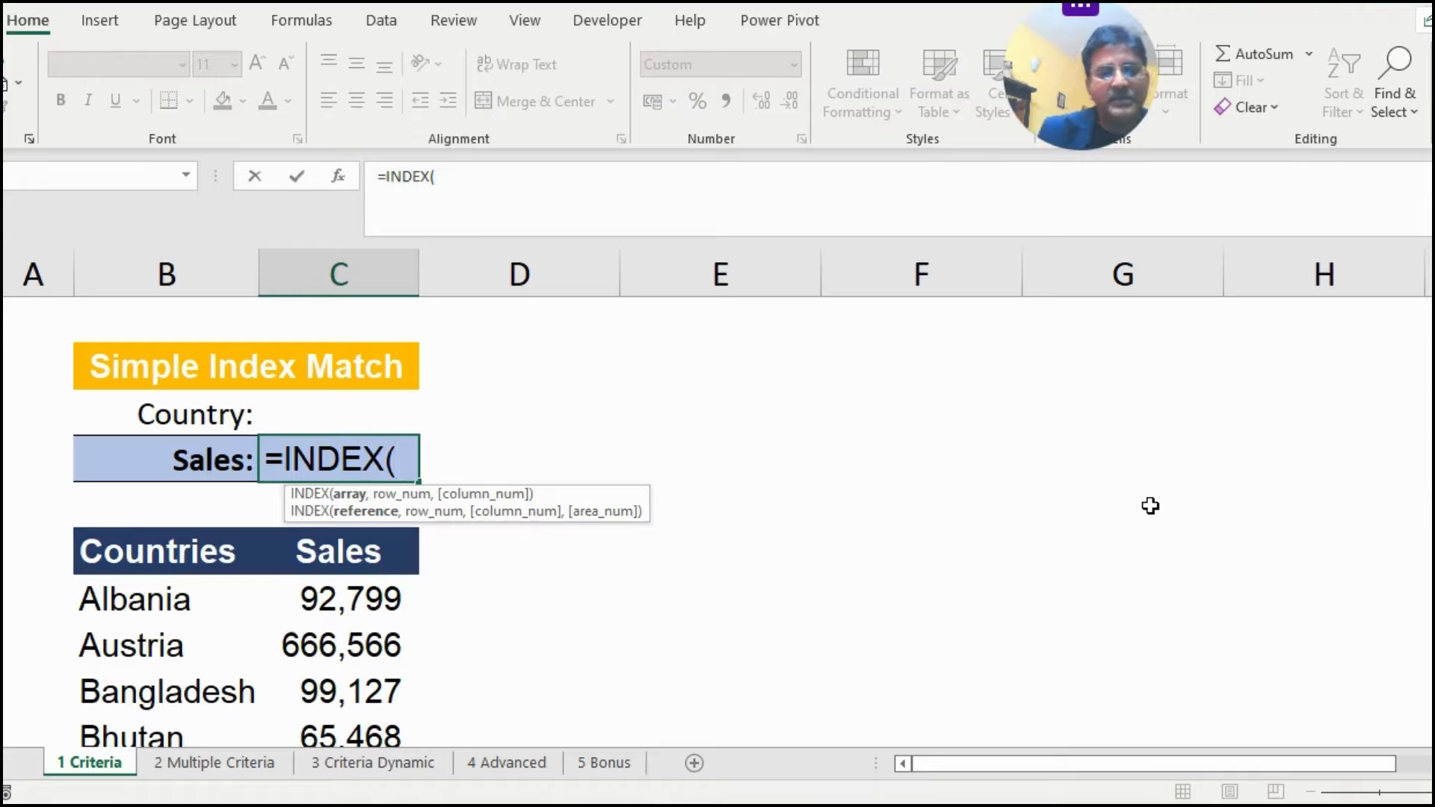
left_click(338, 598)
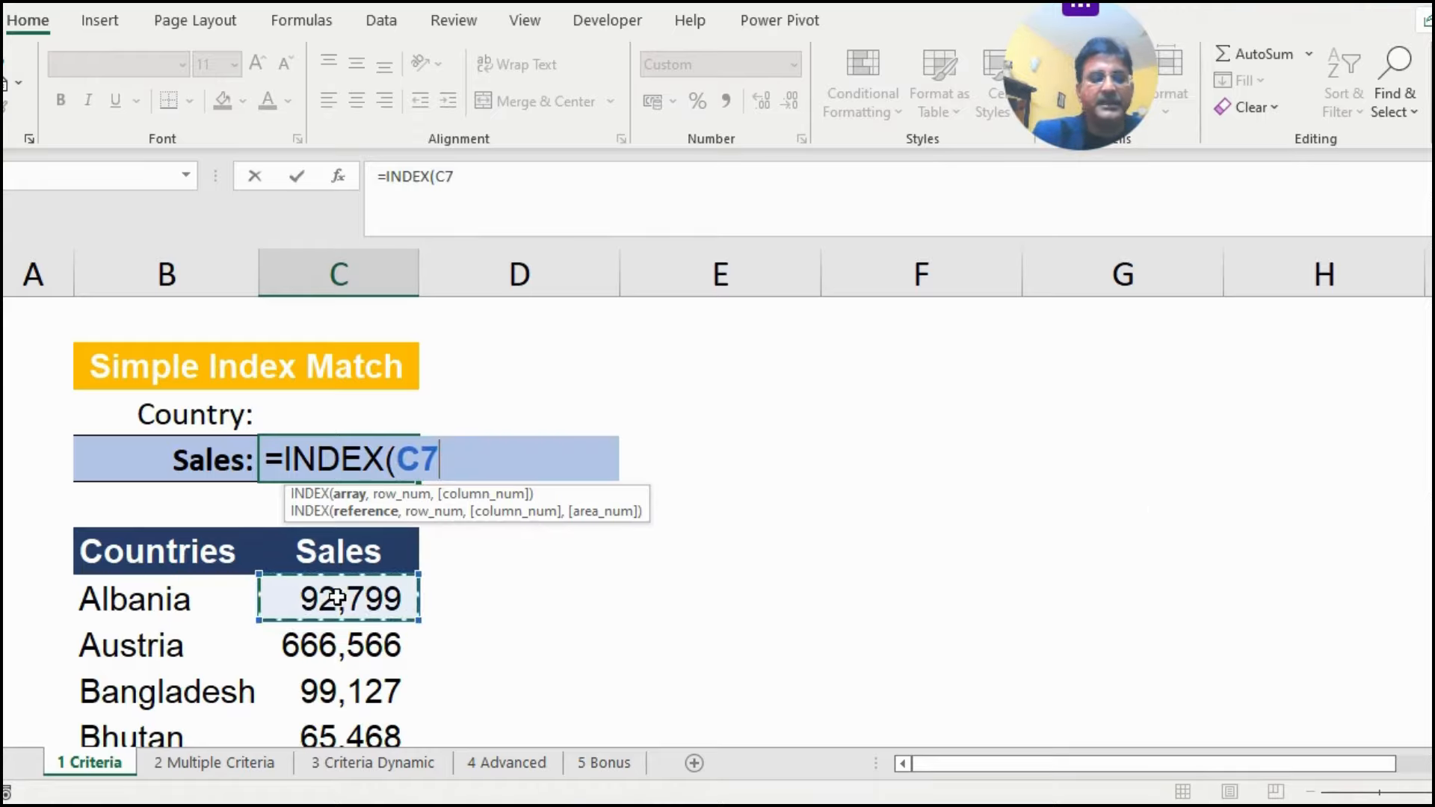
key("ctrl+shift+Down")
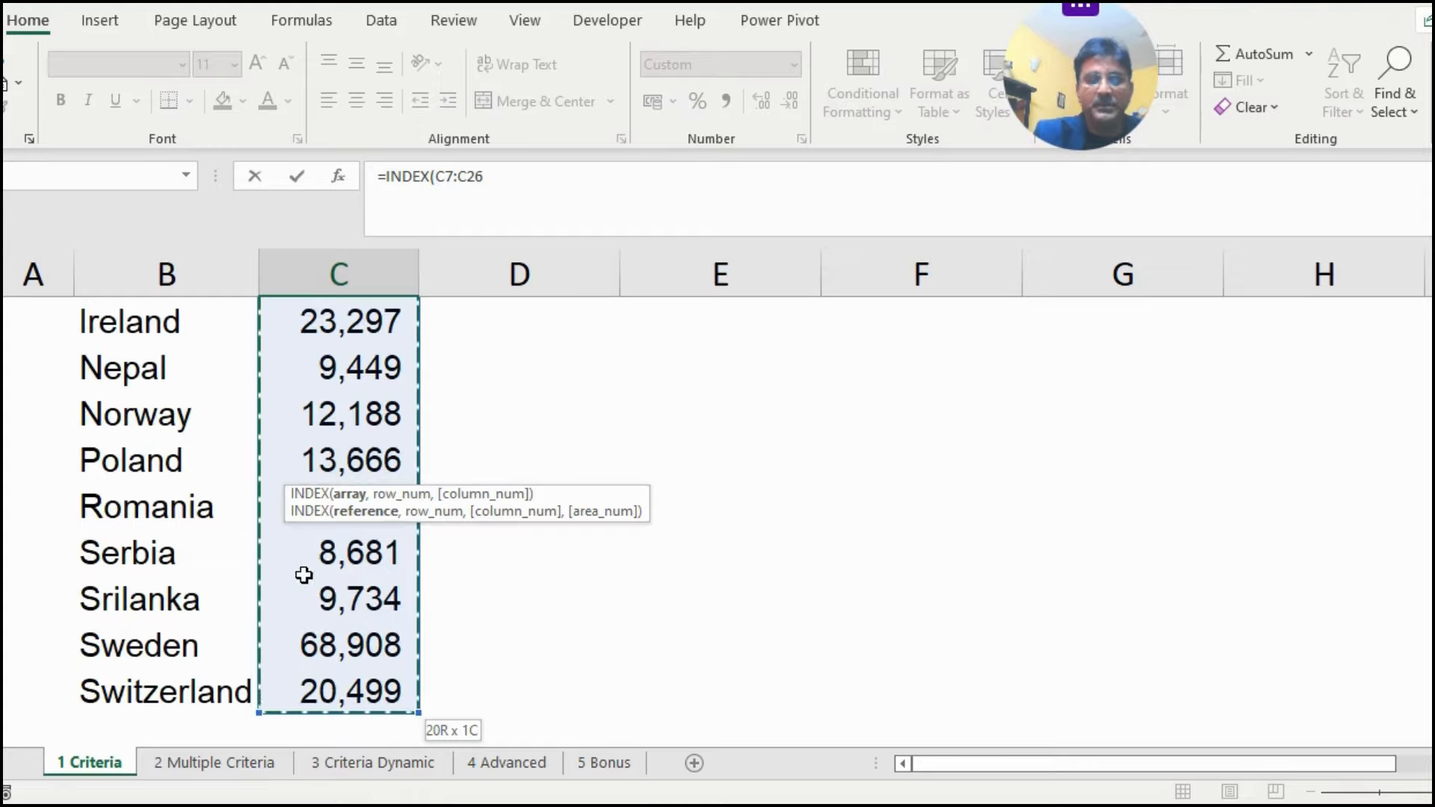
type(",")
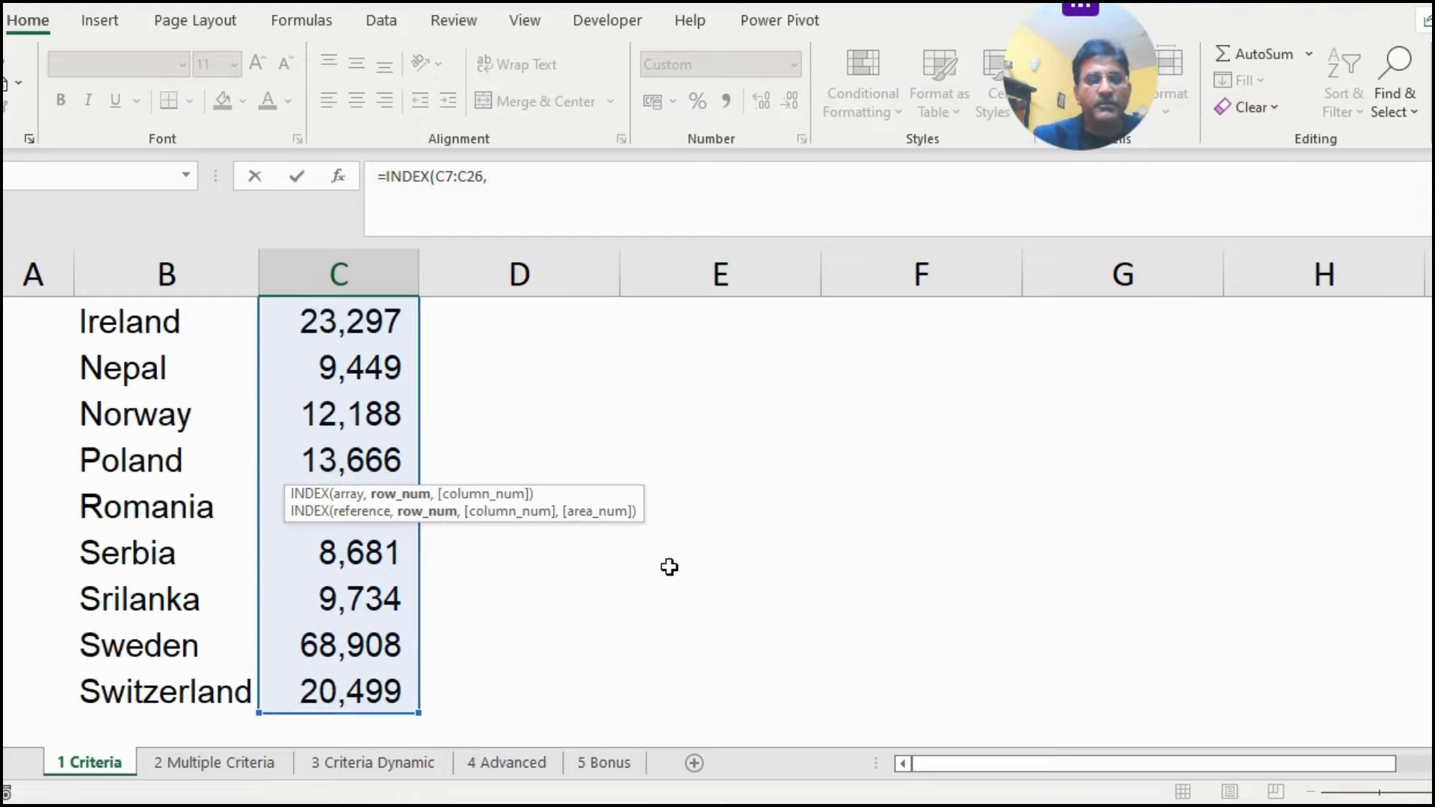
Step: Nest a MATCH function as the row number argument, with the Country cell C3 as its lookup value
scroll(672, 569, "up", 5)
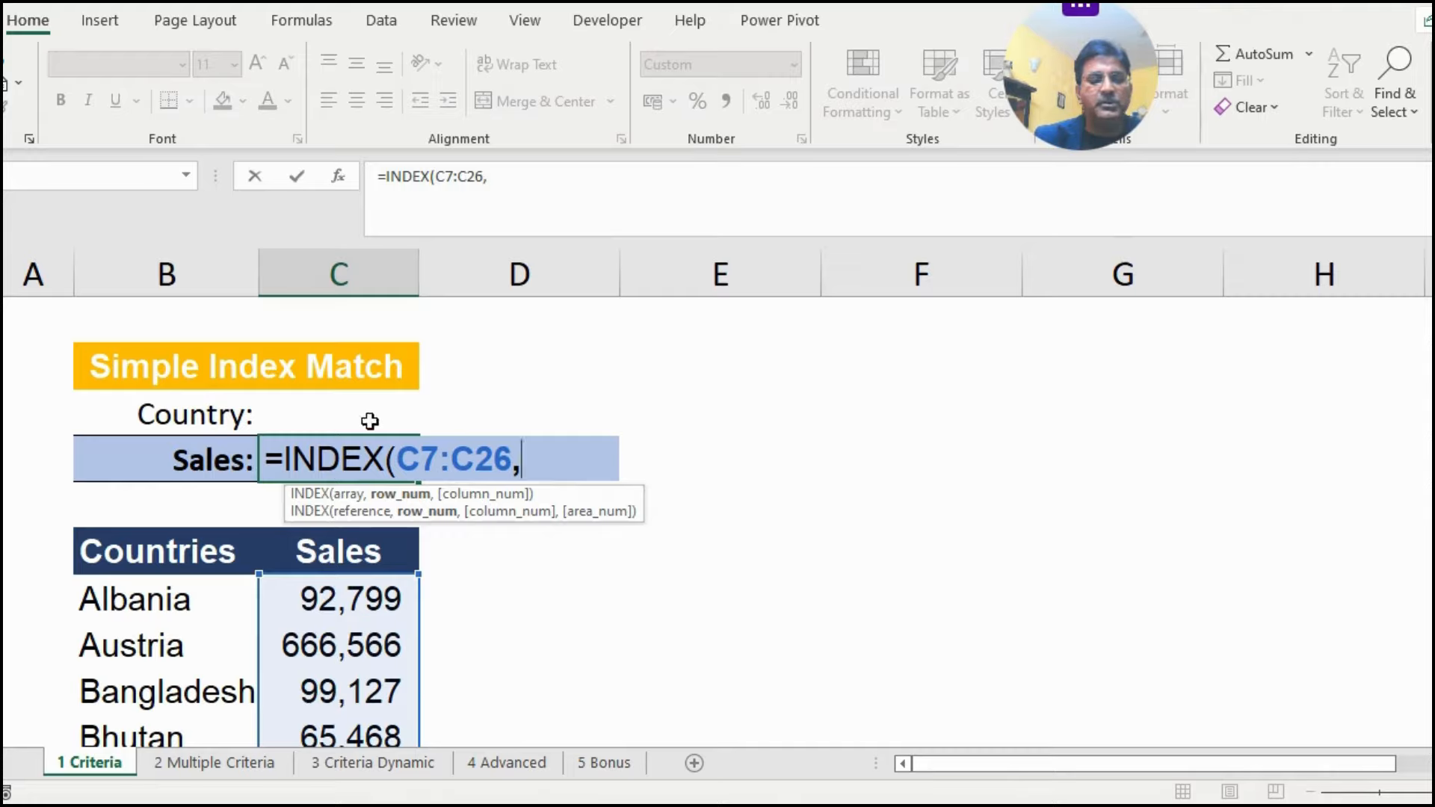
left_click(508, 175)
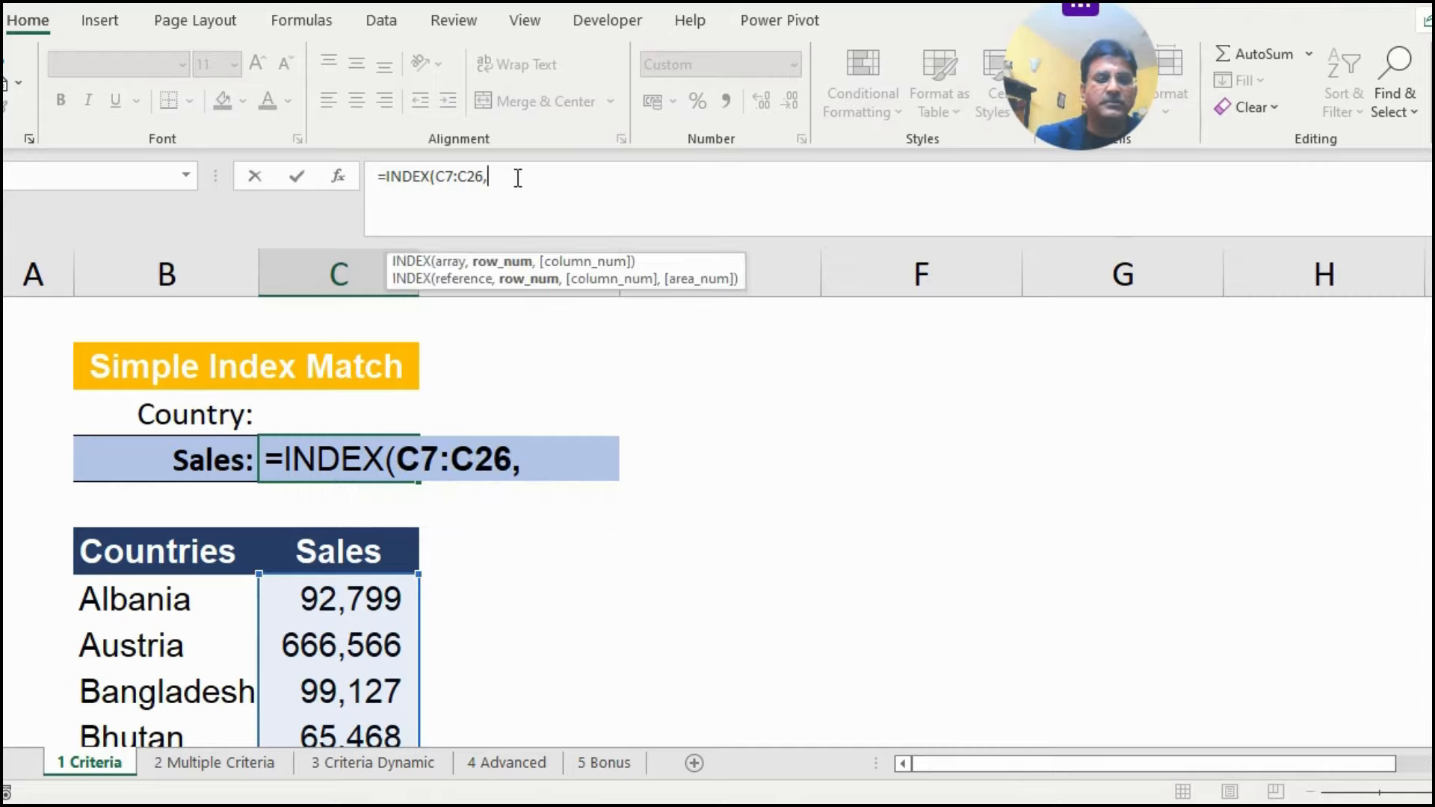
type("match")
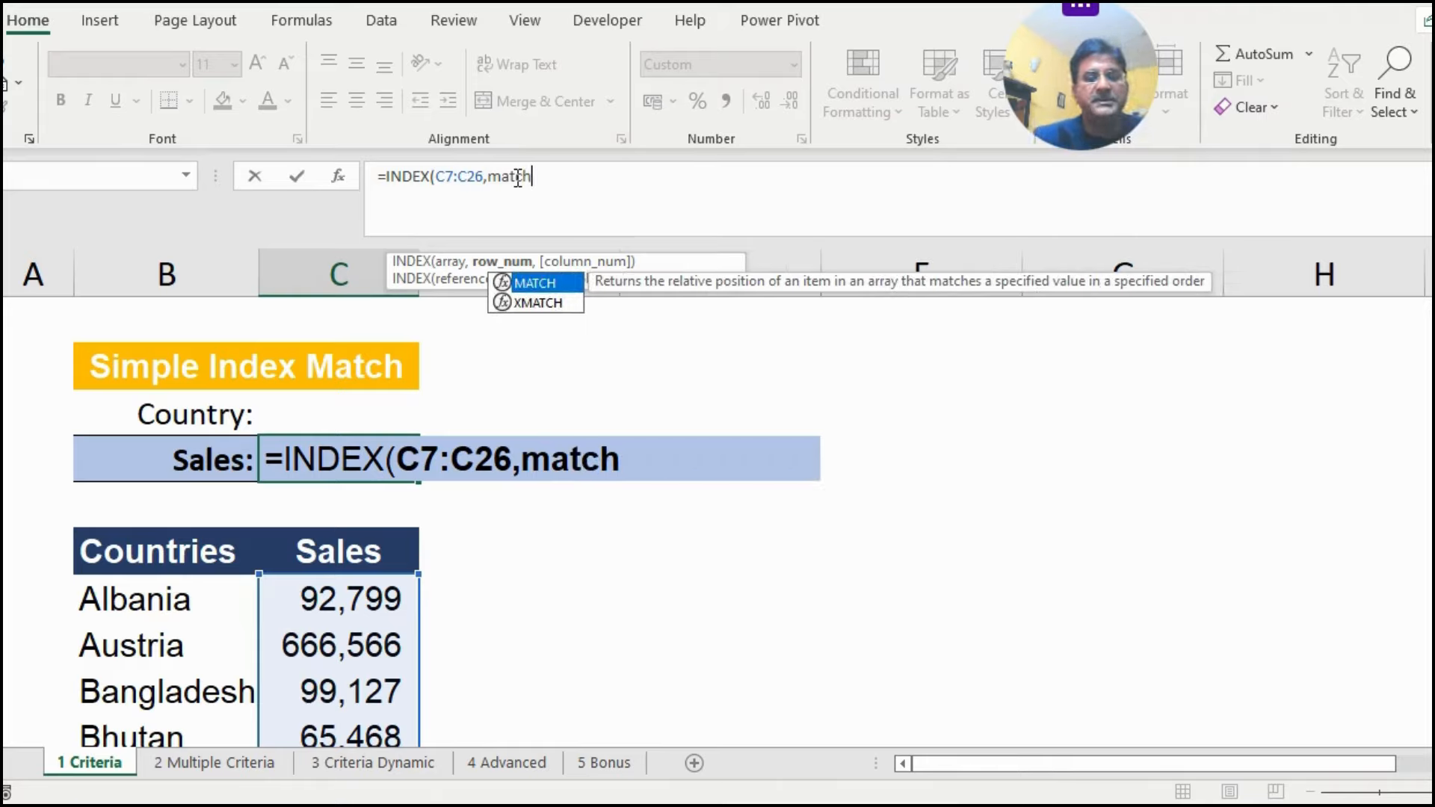
key("Tab")
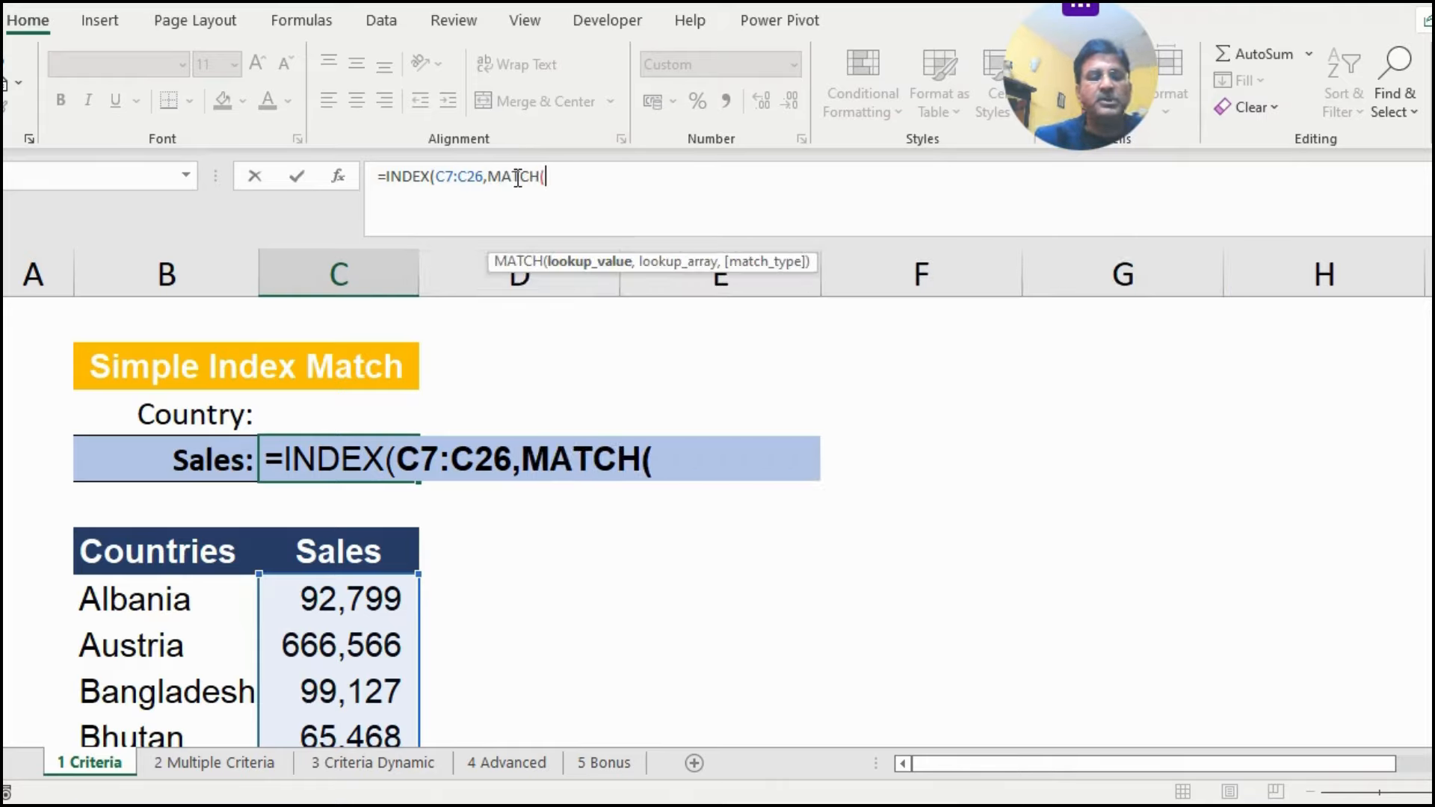
left_click(349, 408)
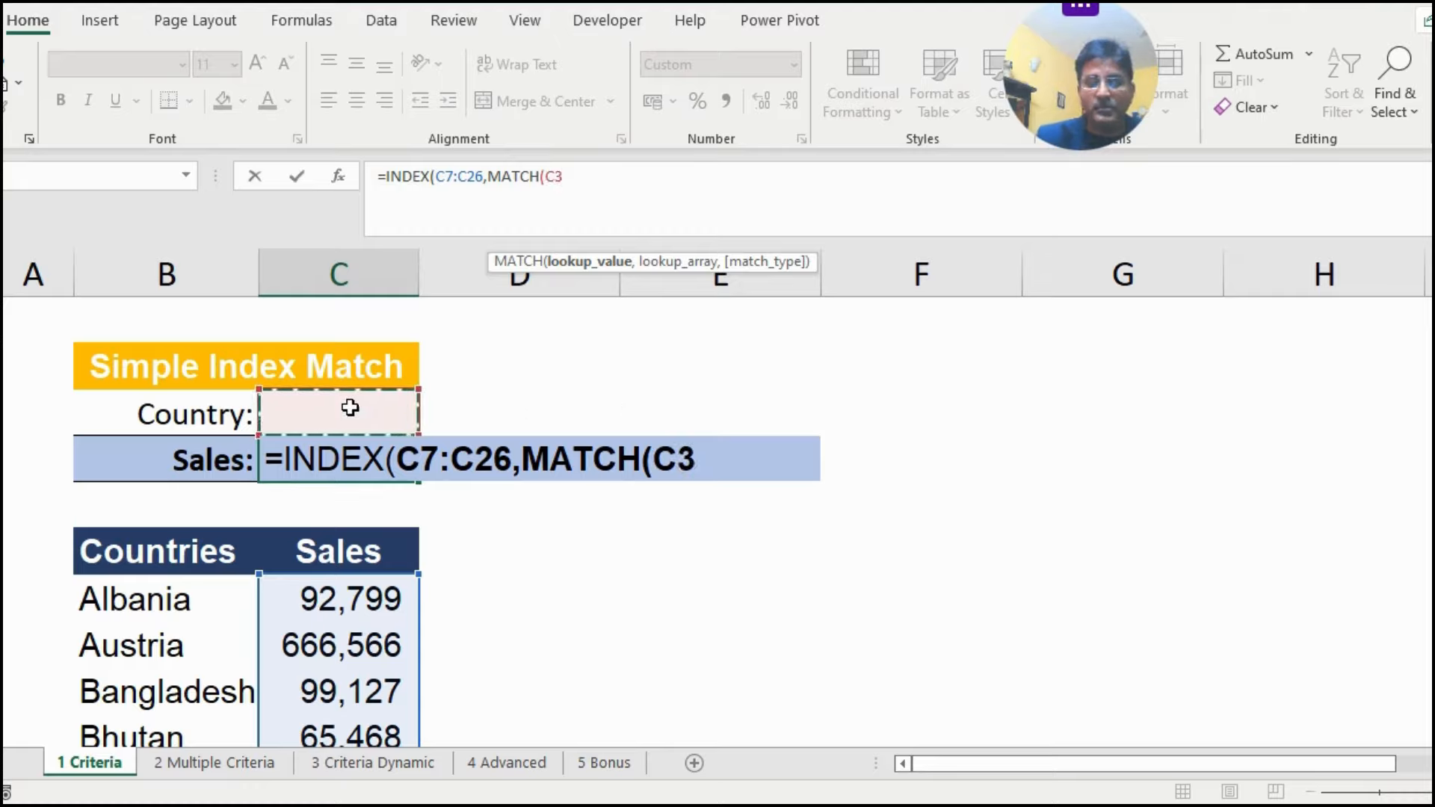
type(",")
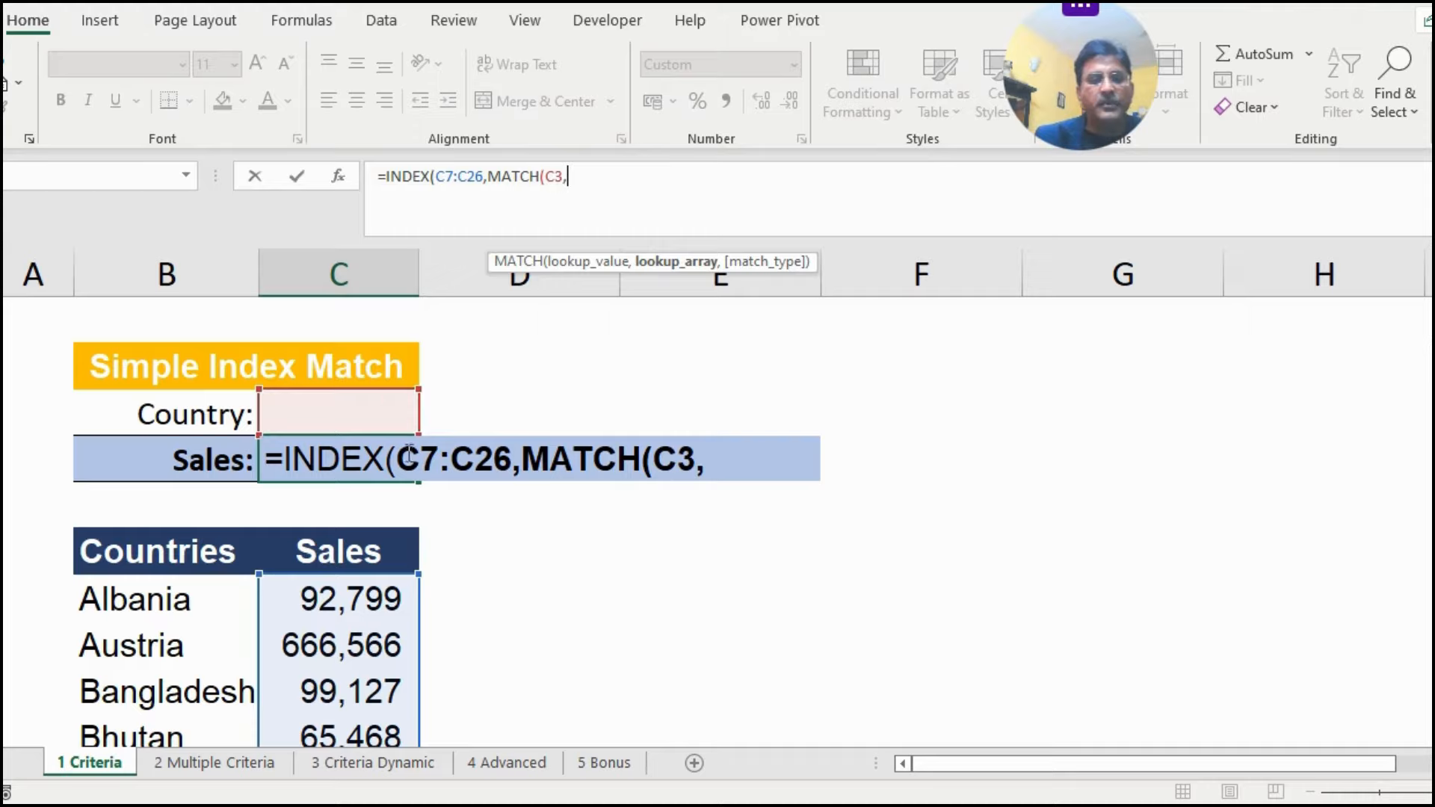
Step: Complete the MATCH with country names B7:B26 as lookup array and match type 0, and enter the formula
left_click(129, 598)
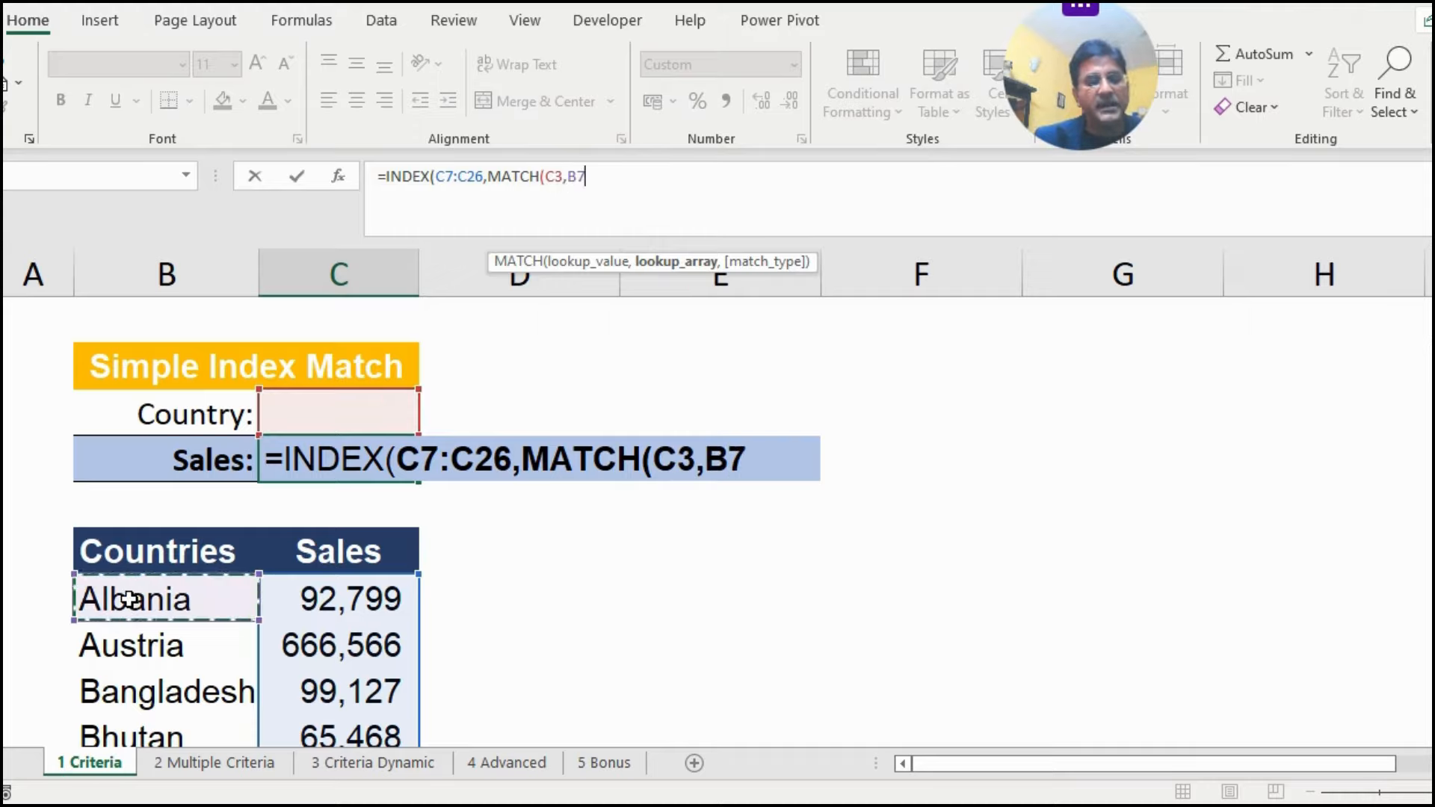
key("ctrl+shift+Down")
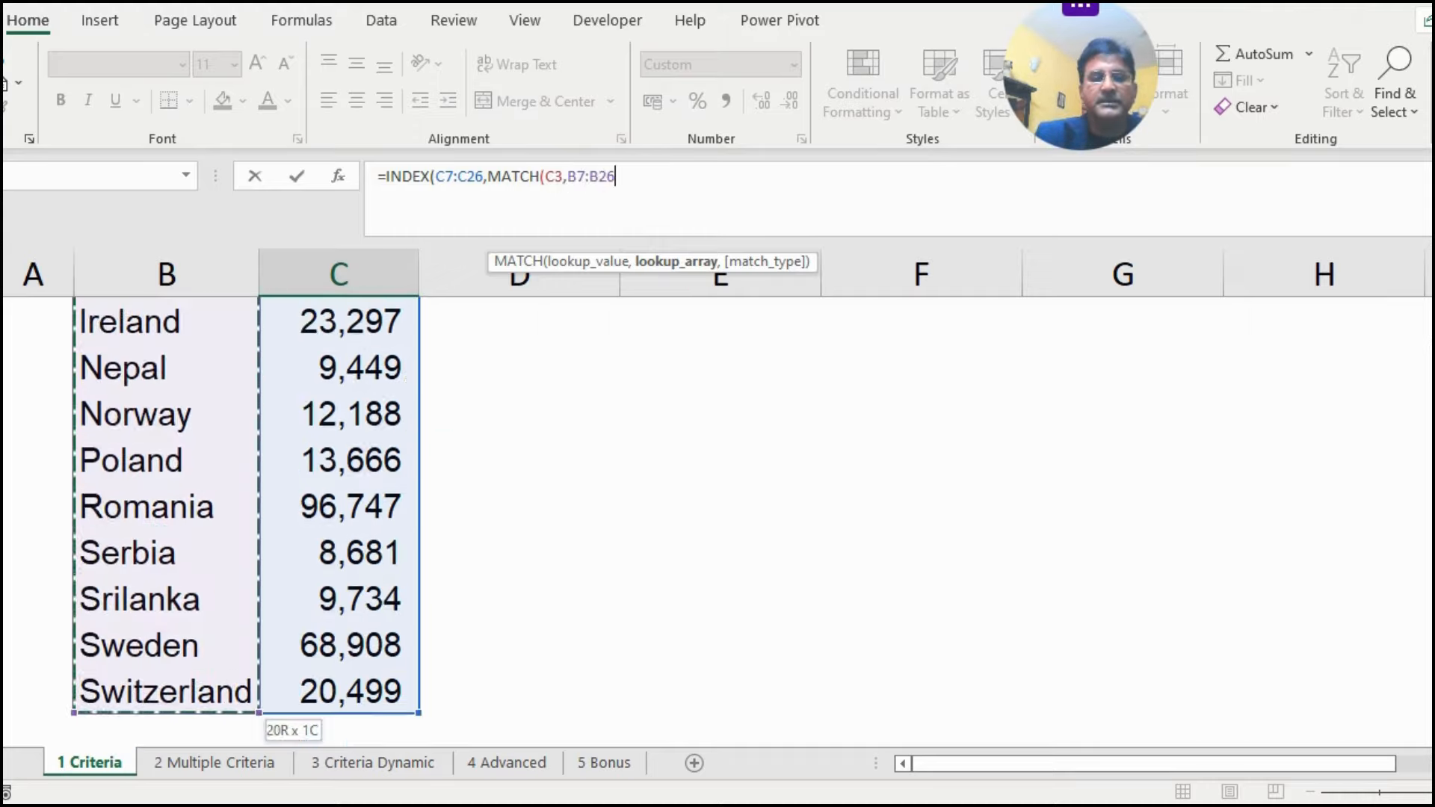
type(",")
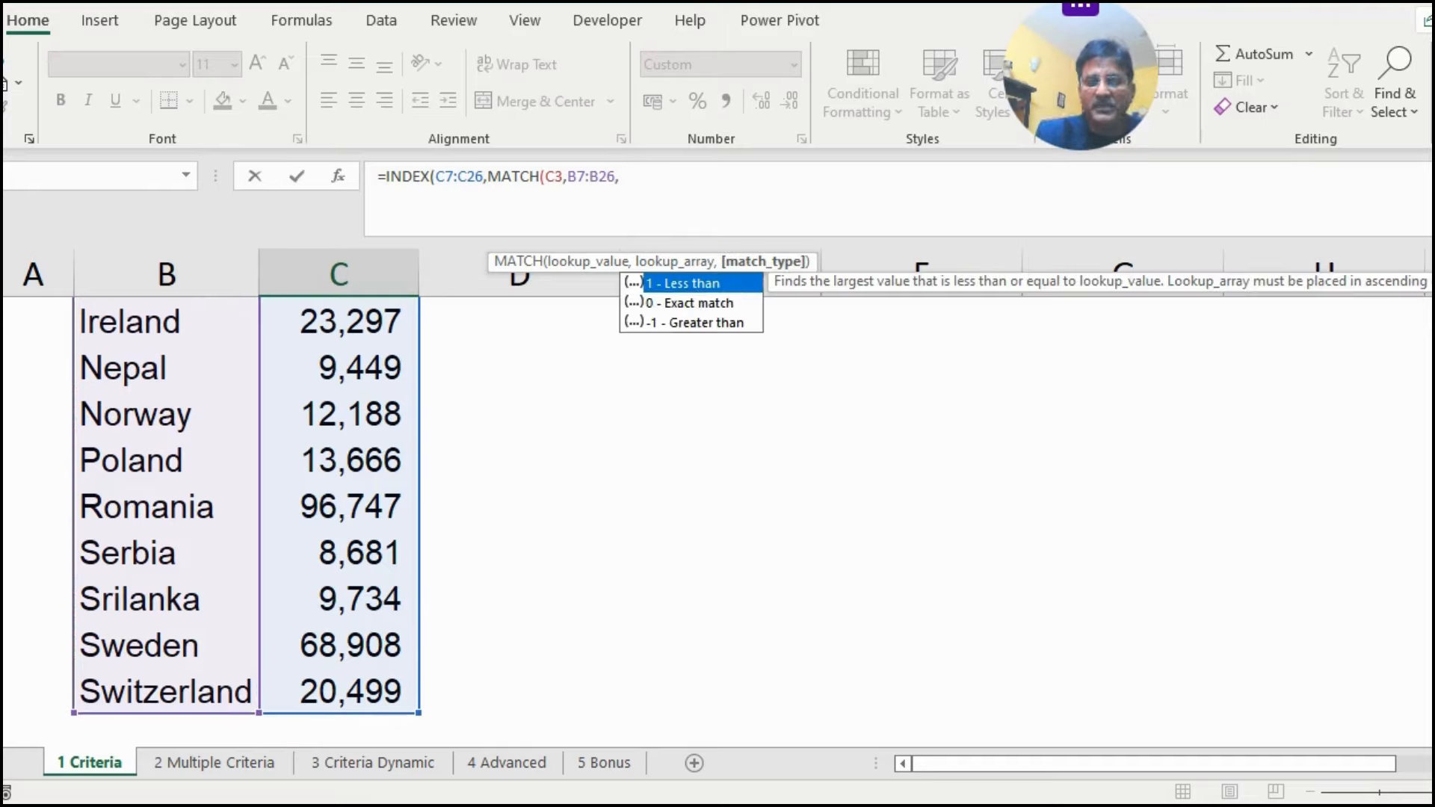
type("0")
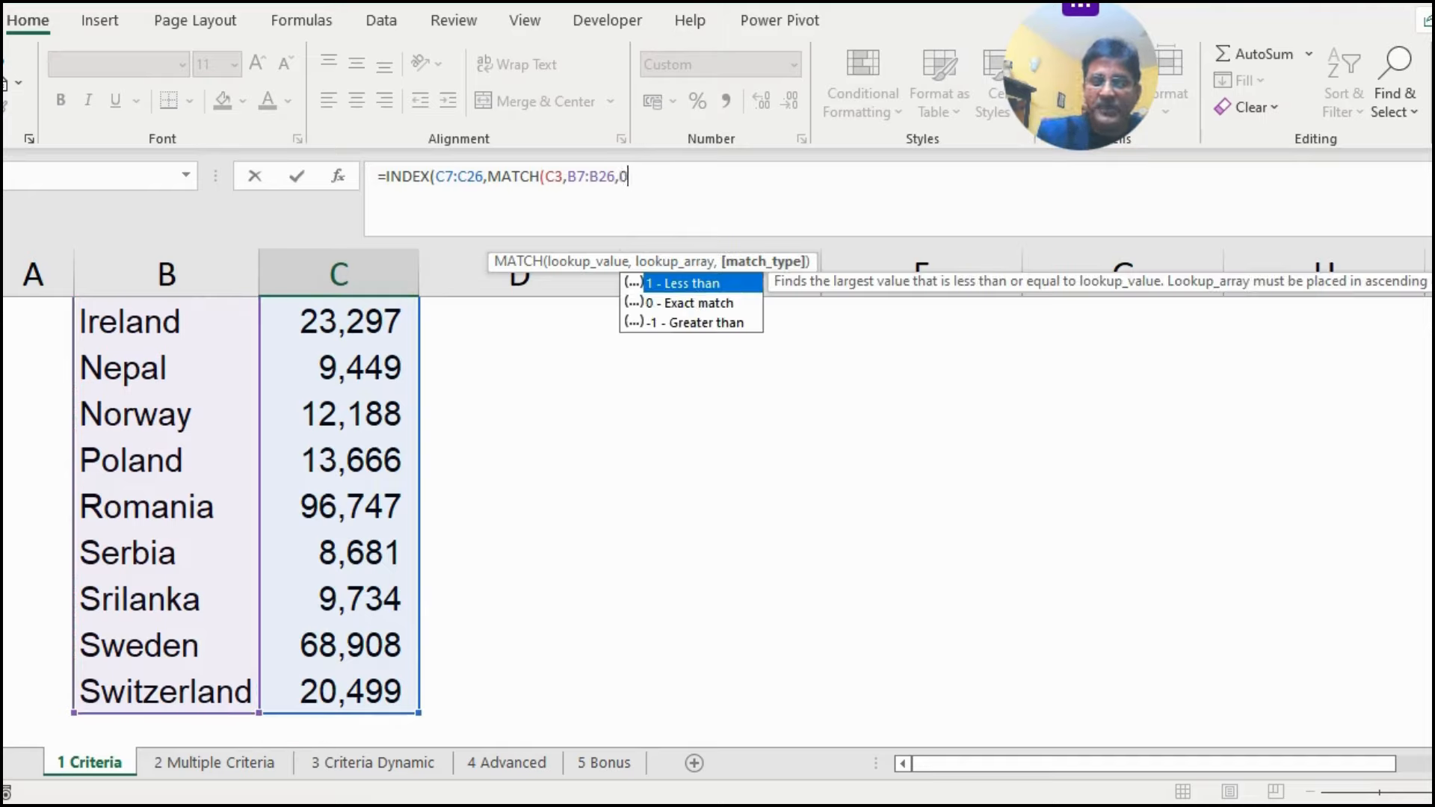
type(")")
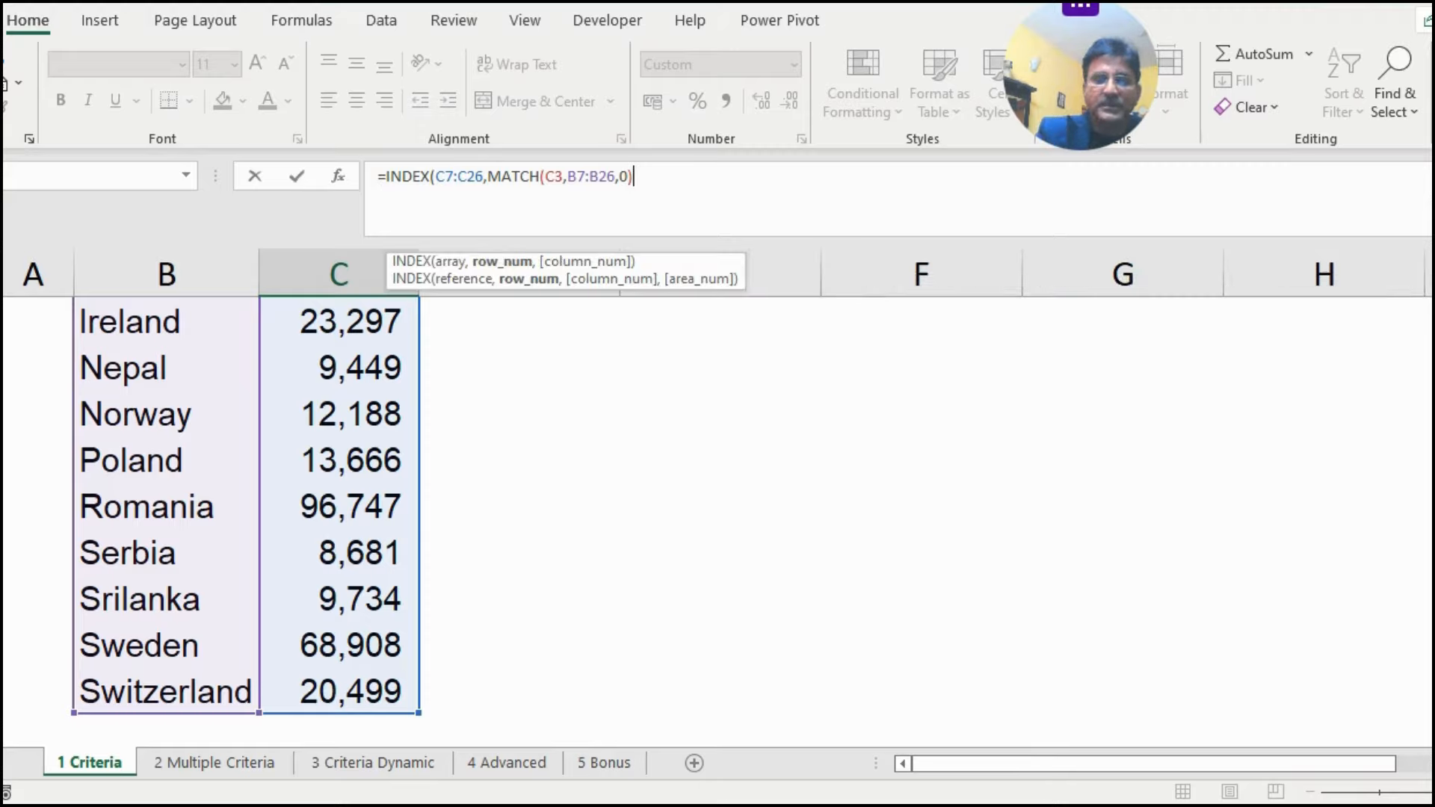
type(")")
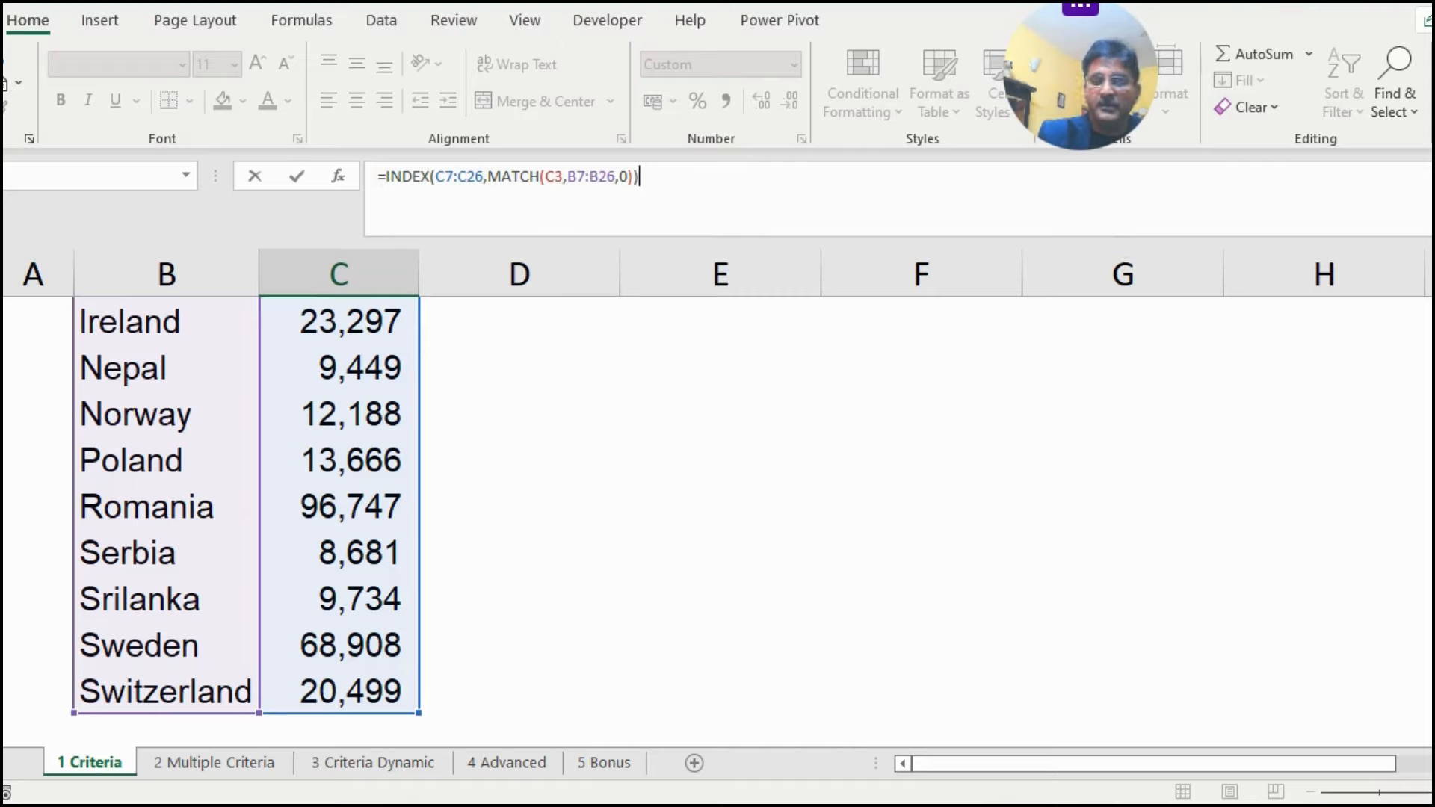
key("Return")
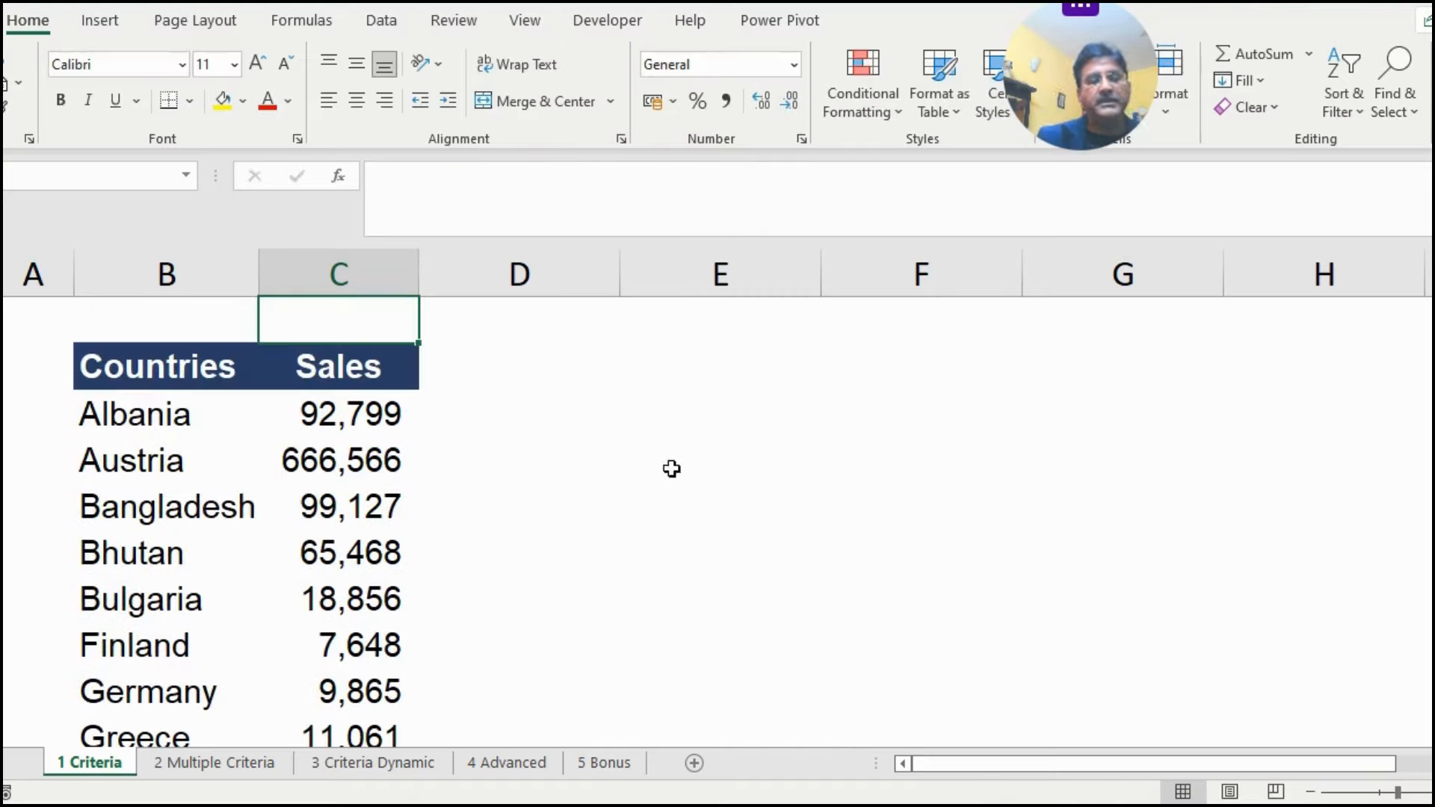
Step: Choose Bangladesh as the country to test the sales lookup, and compare the result with the table below
scroll(672, 469, "up", 2)
left_click(354, 455)
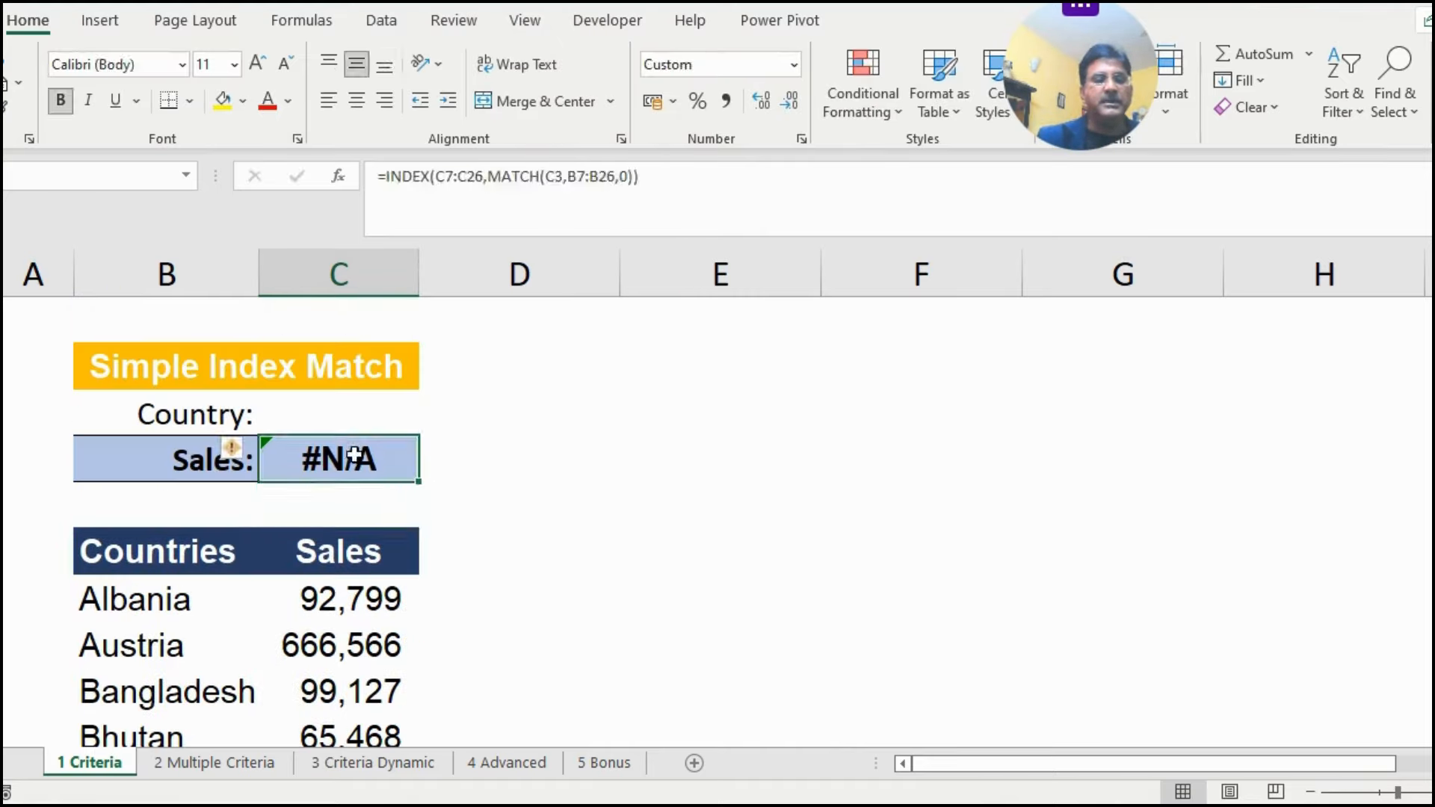
left_click(350, 403)
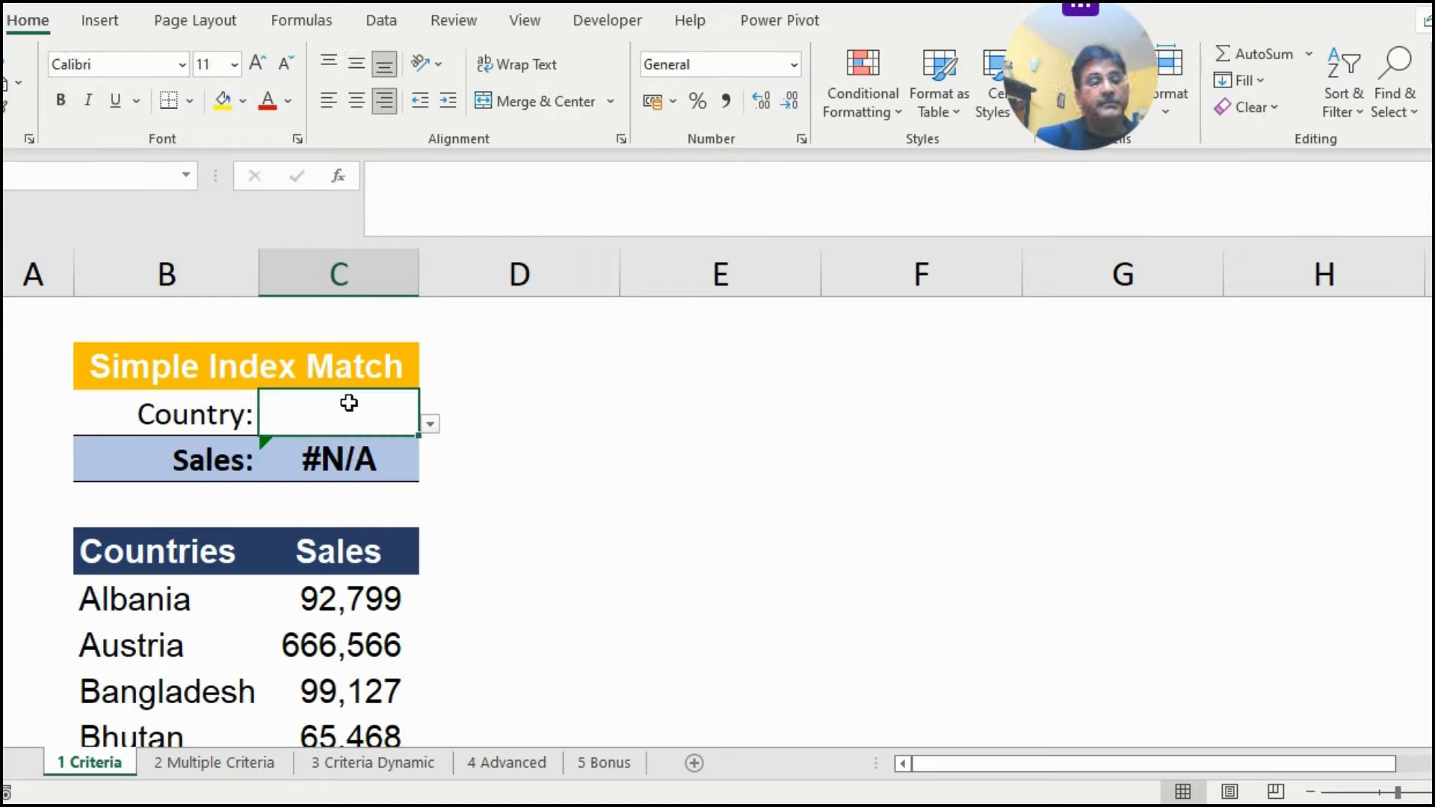
left_click(430, 424)
left_click(311, 525)
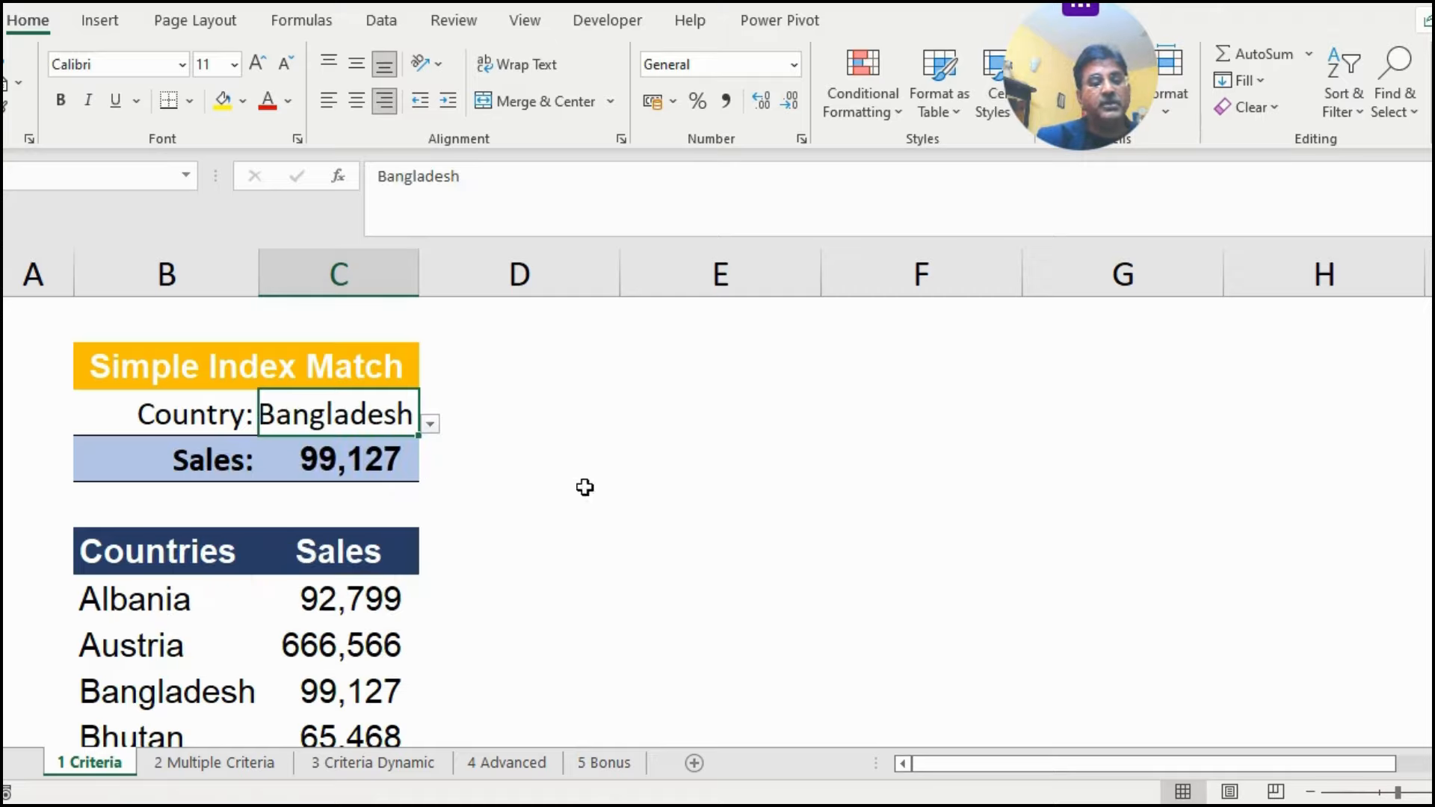
scroll(516, 578, "down", 1)
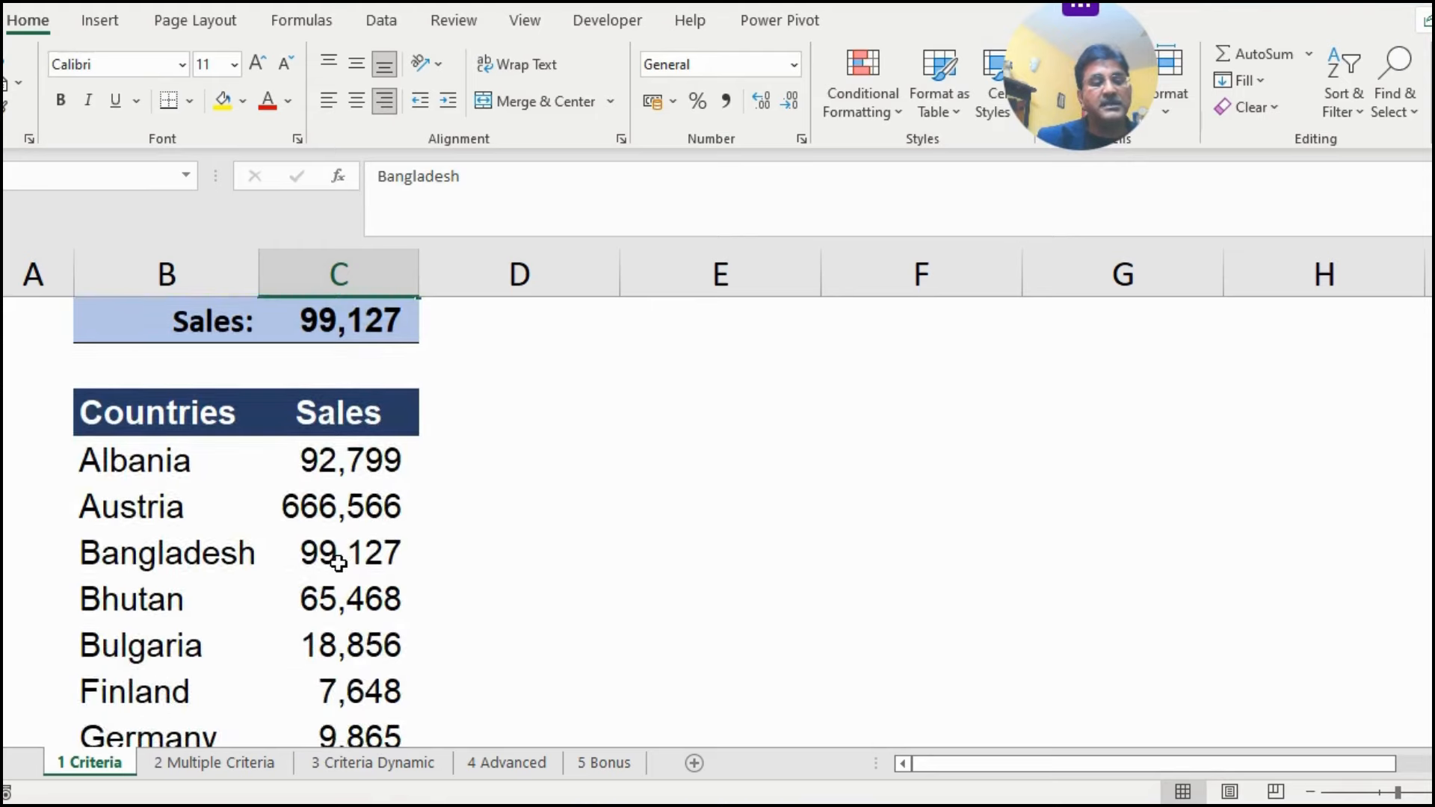
scroll(494, 527, "up", 1)
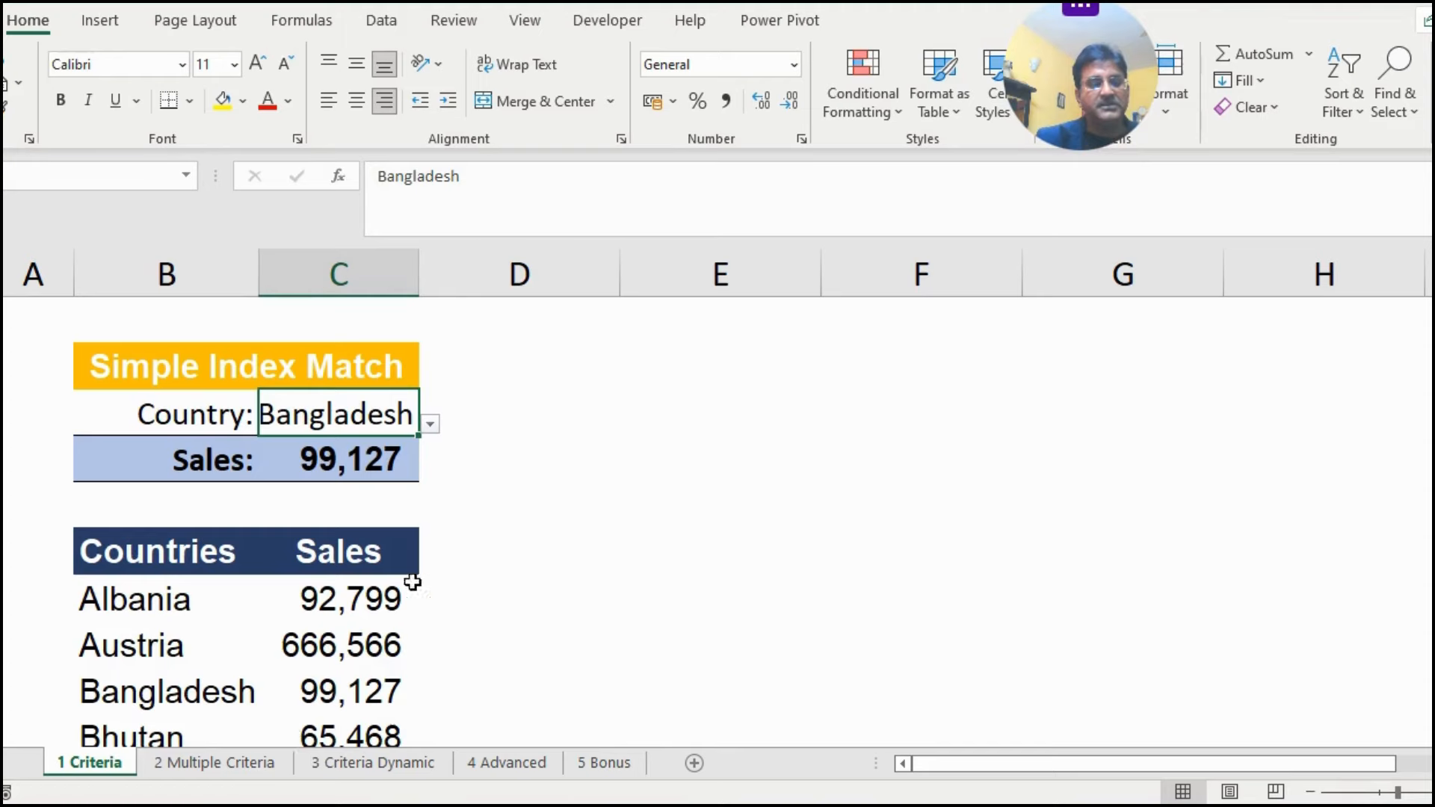
Step: On the 2 Multiple Criteria sheet, begin an INDEX formula in the Sales result cell with C8:J27 as its array
left_click(224, 763)
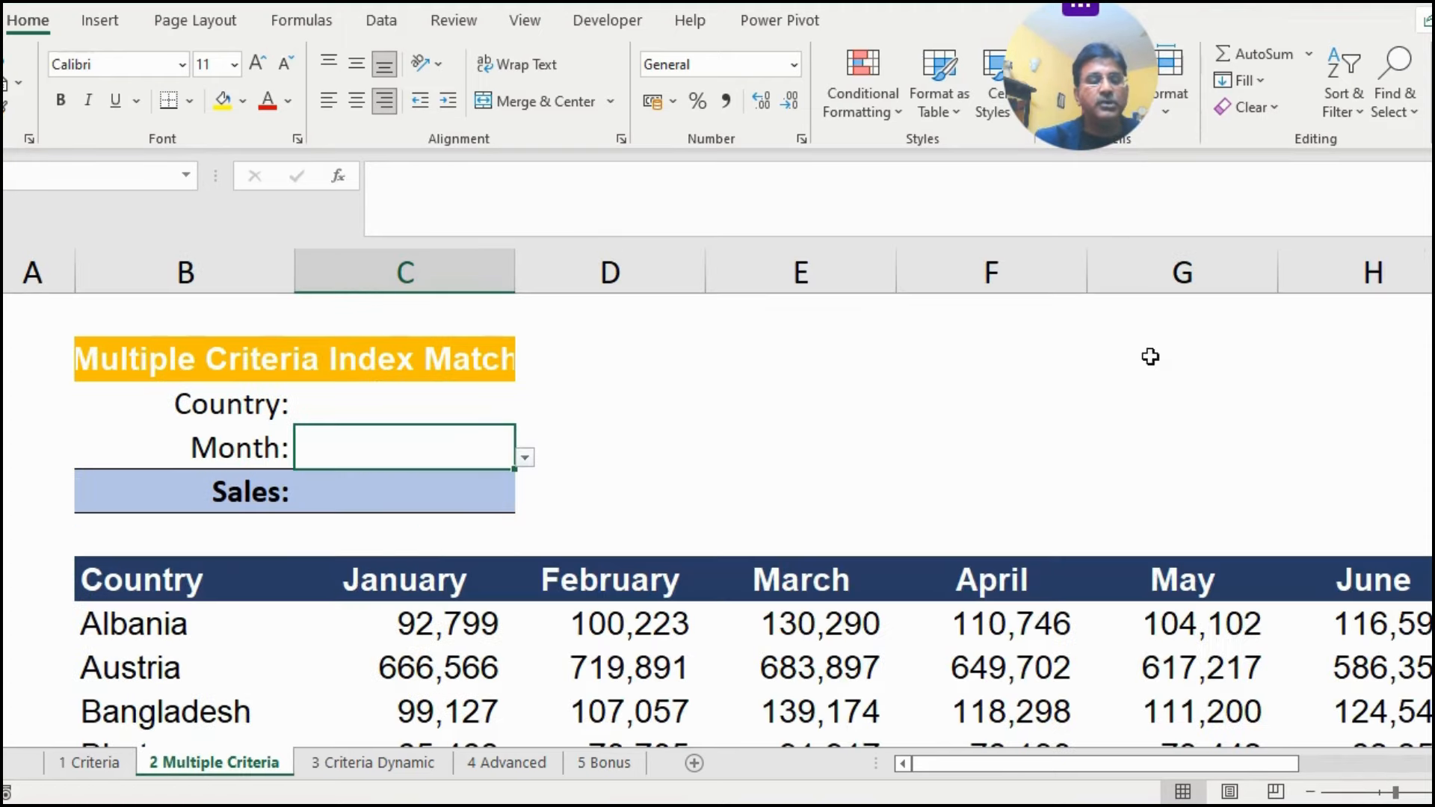
left_click(416, 398)
left_click(415, 456)
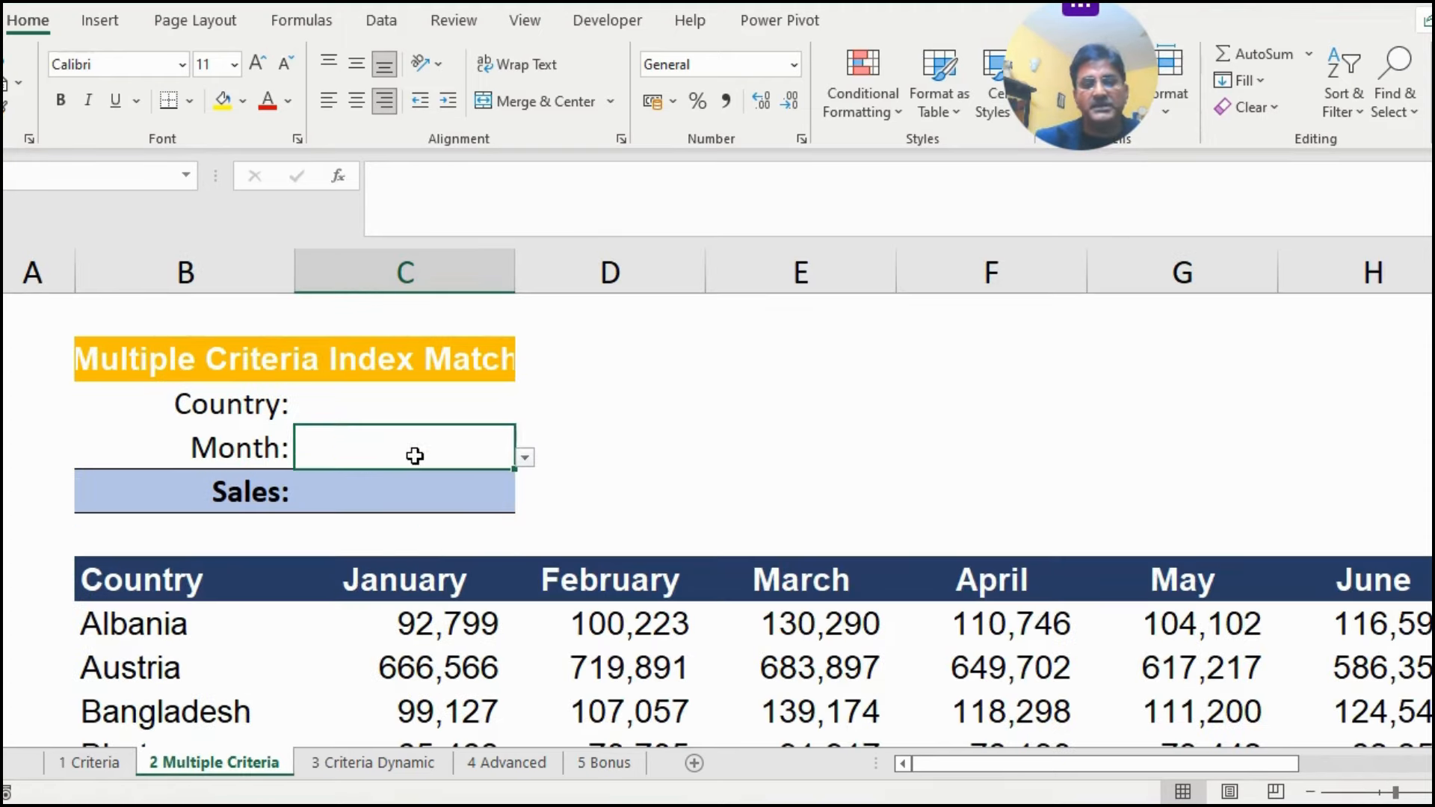
left_click(385, 497)
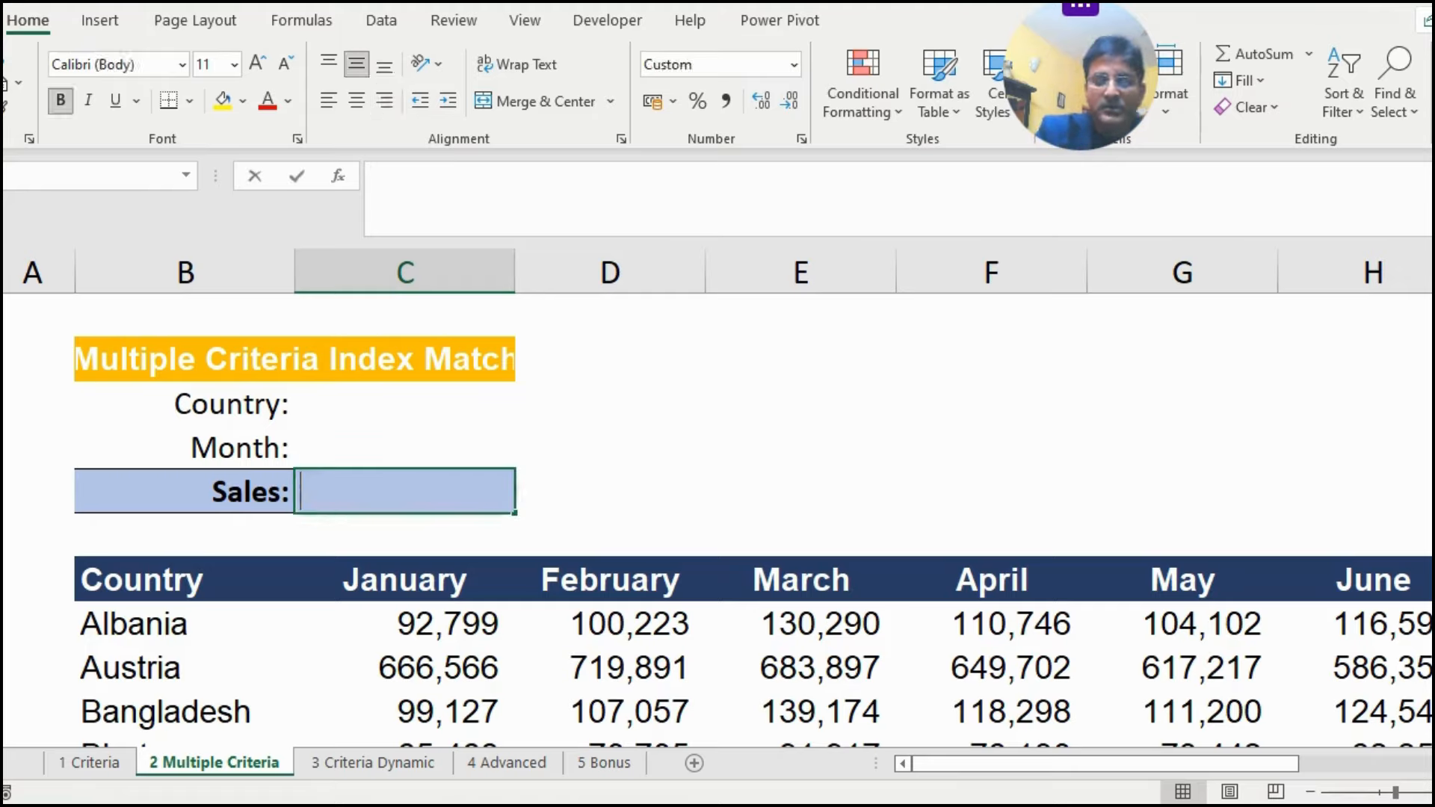
type("=index")
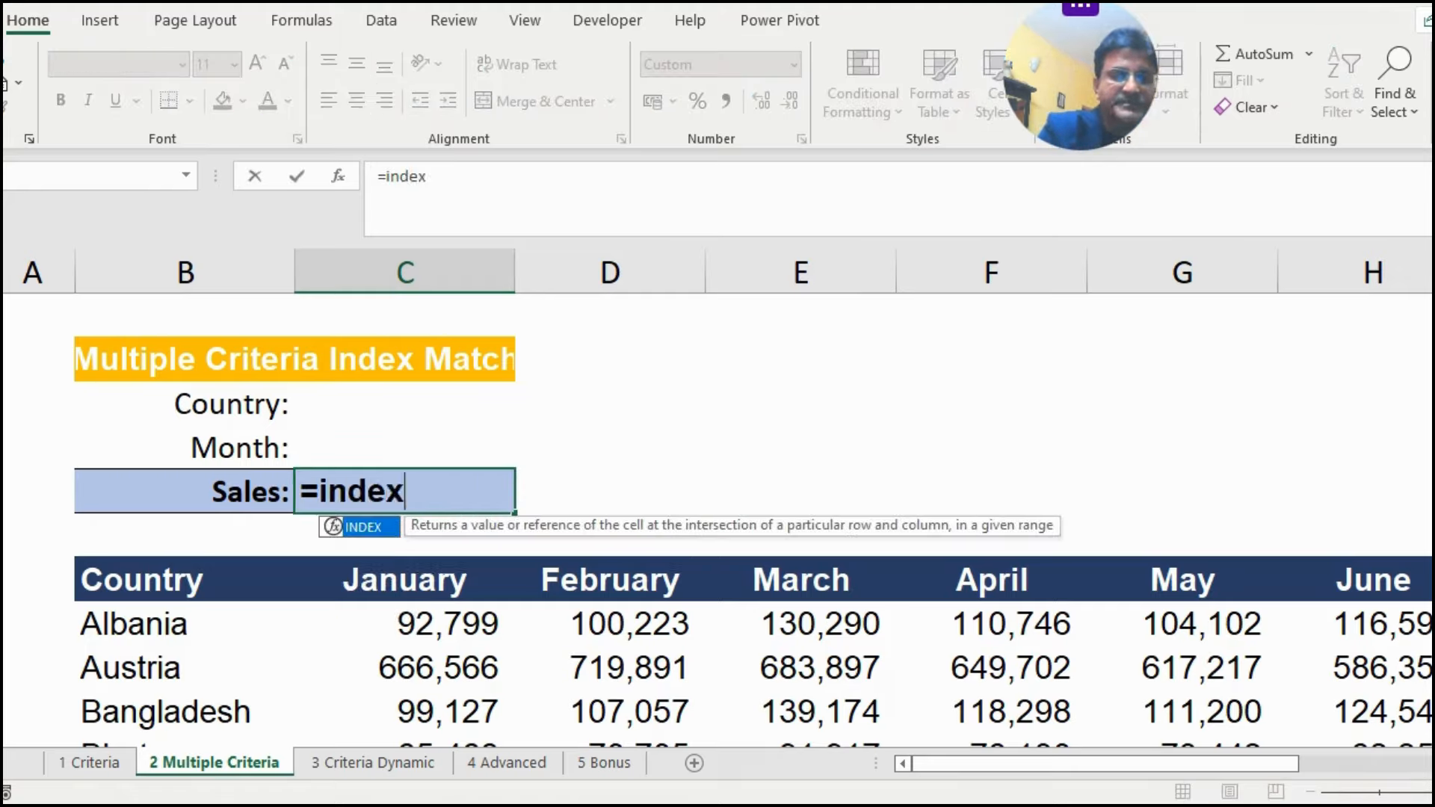
key("Tab")
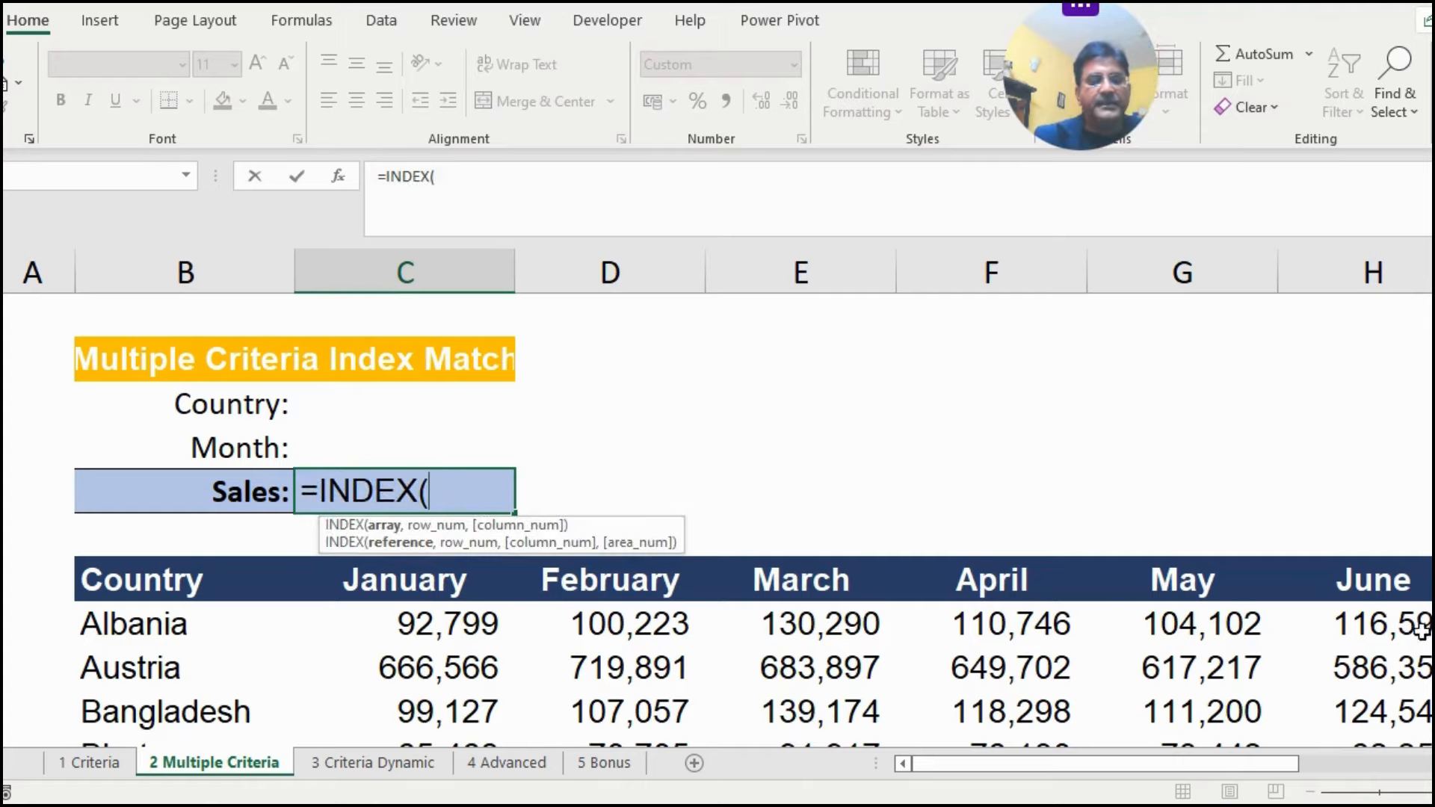
left_click(416, 624)
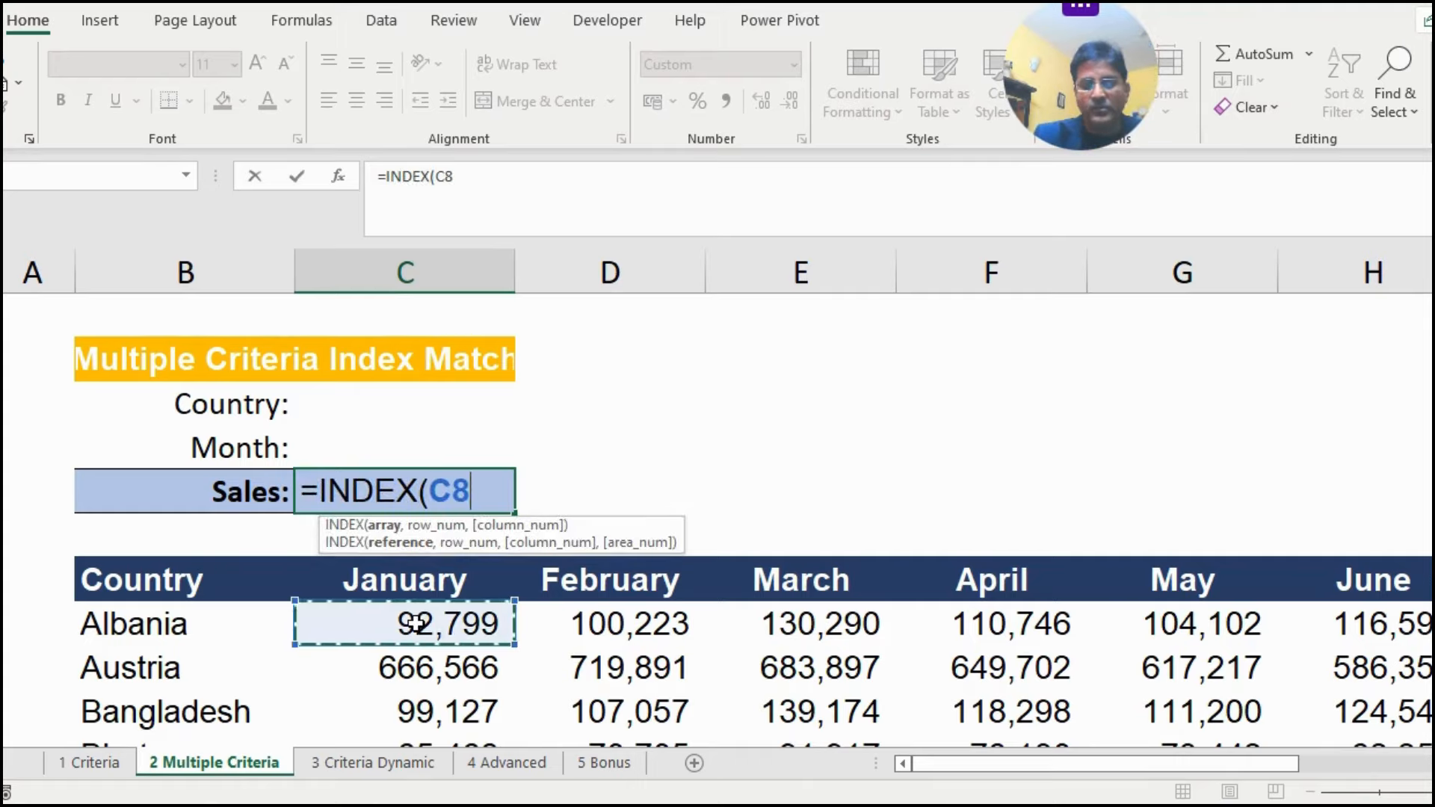
key("ctrl+shift+Right")
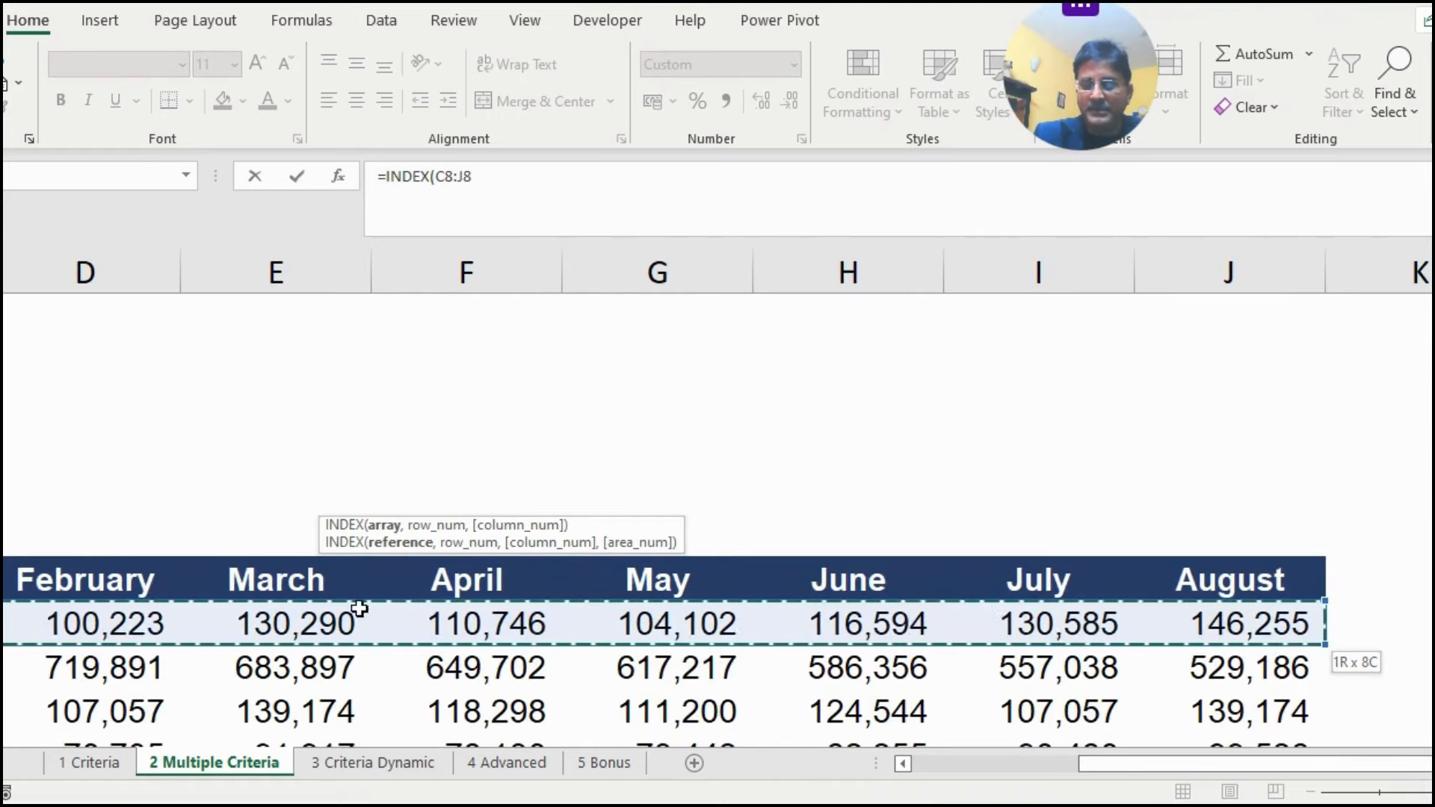
key("ctrl+shift+Down")
type(",")
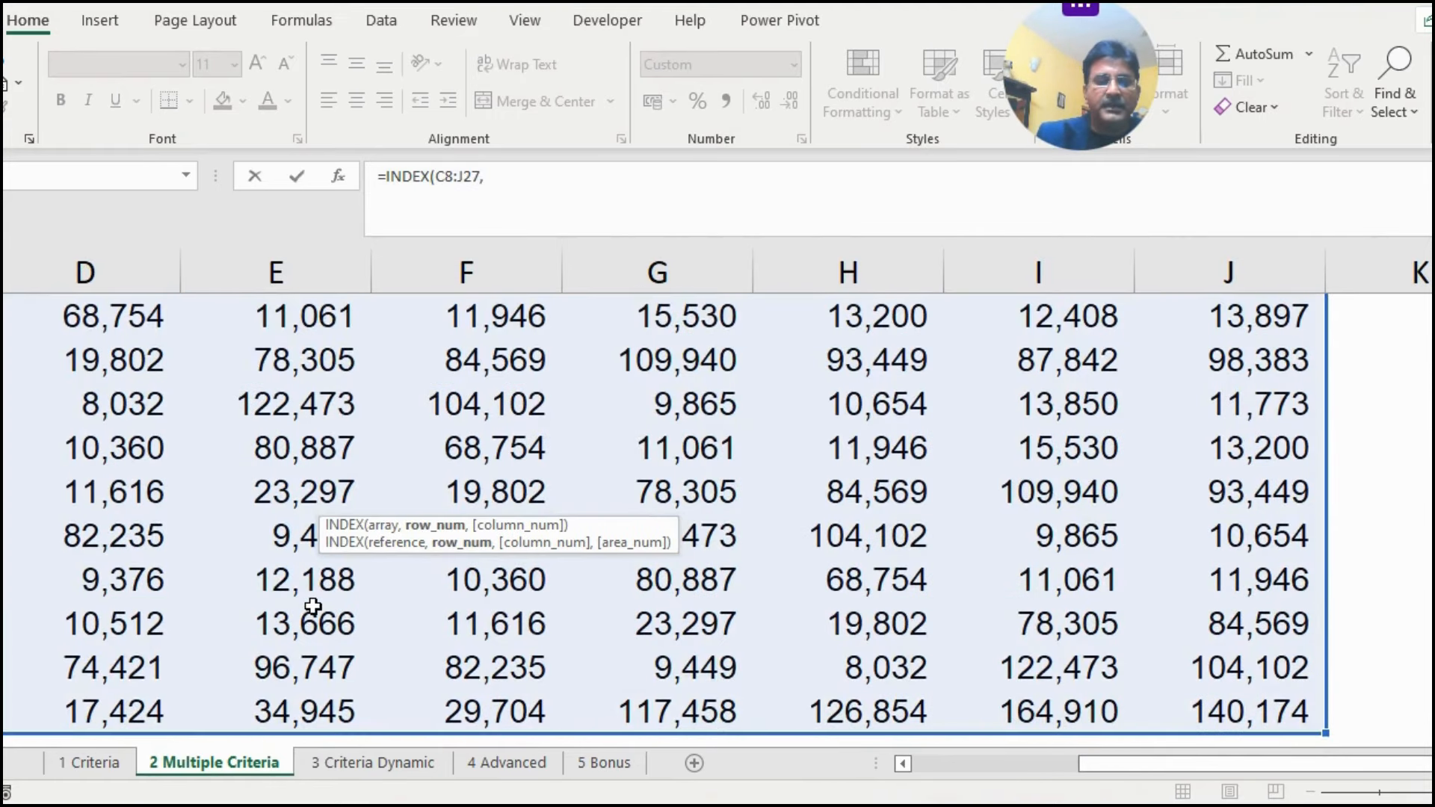
Step: Nest a MATCH function as the INDEX formula's row number argument, with the Country cell C3 as its lookup value
scroll(569, 511, "up", 5)
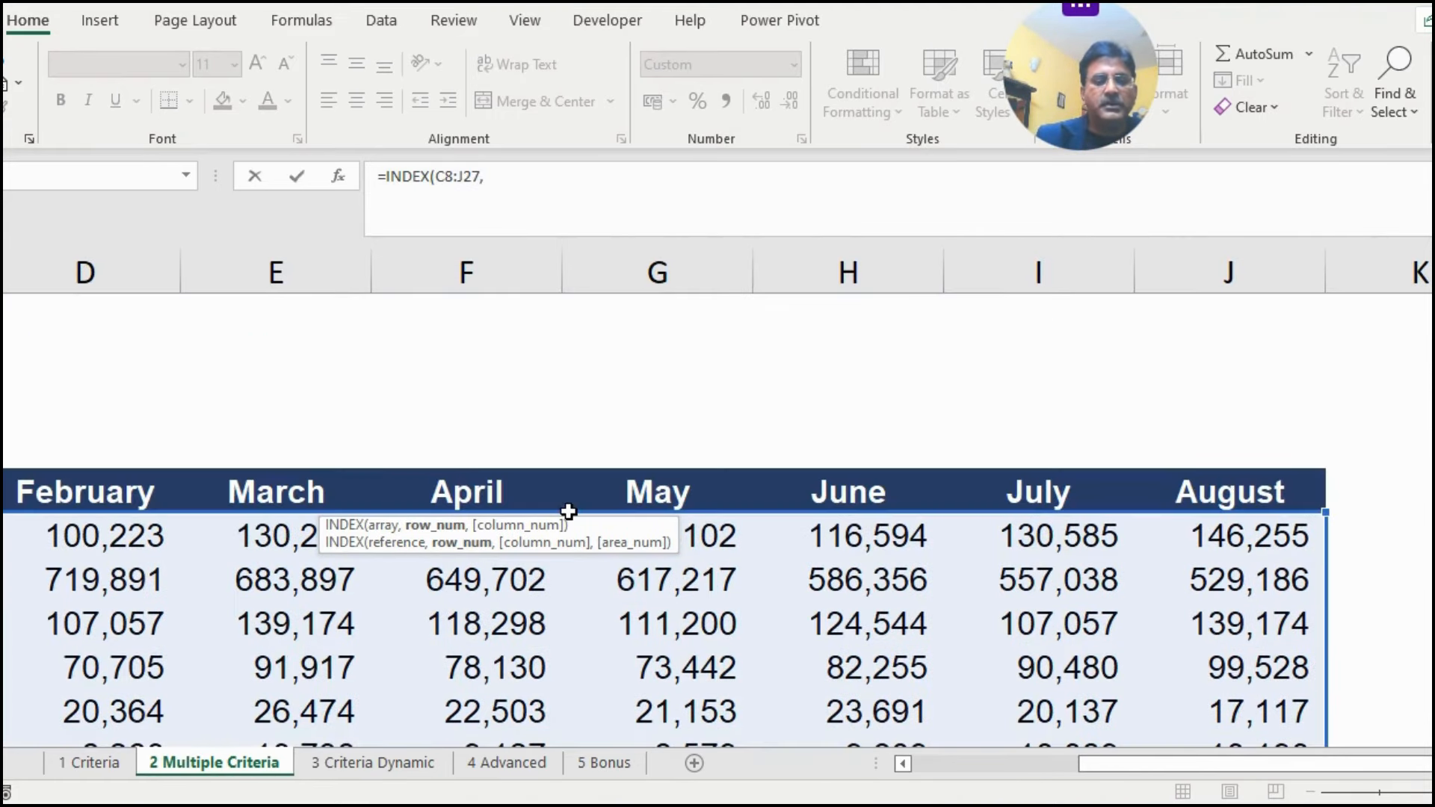
left_click(903, 763)
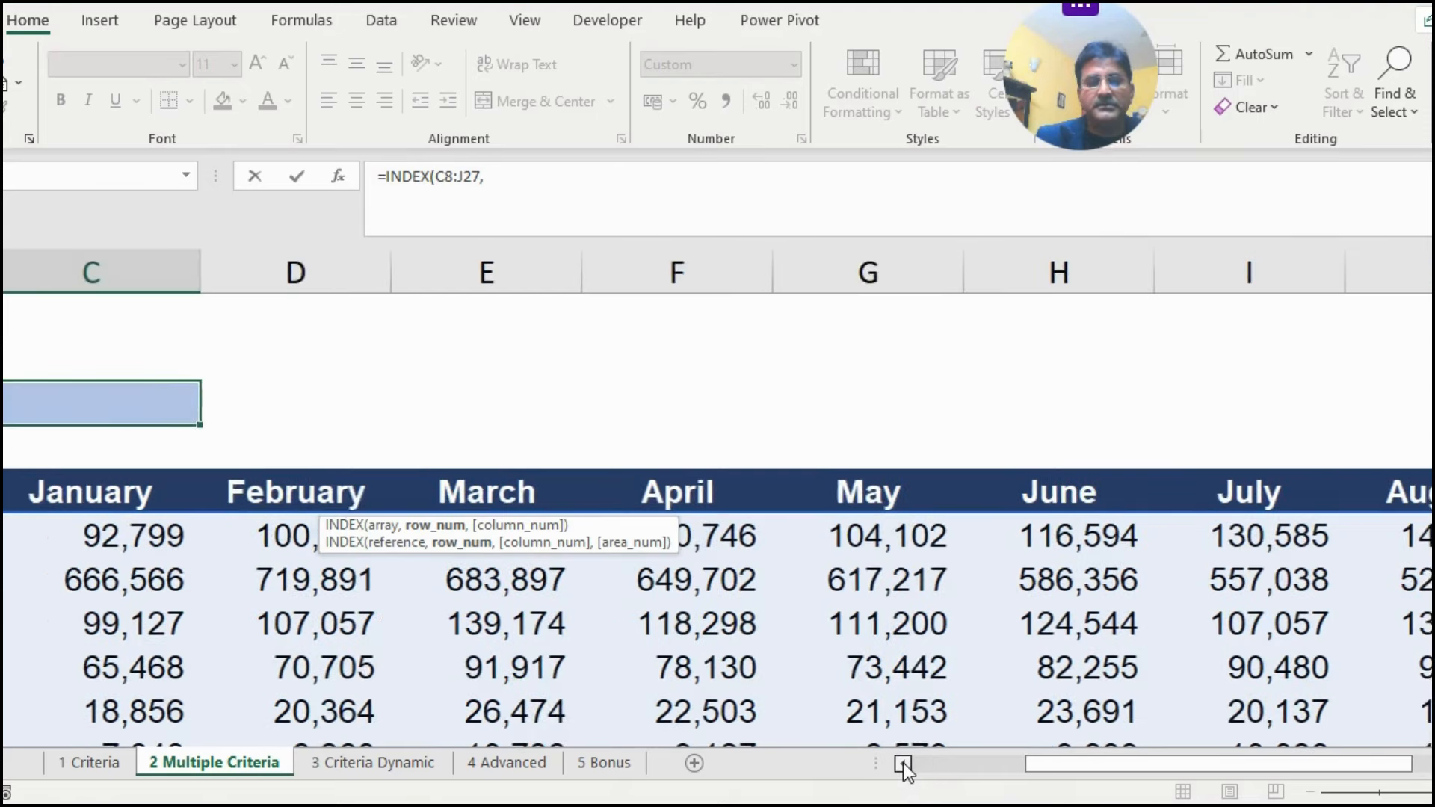
left_click(904, 764)
left_click(903, 763)
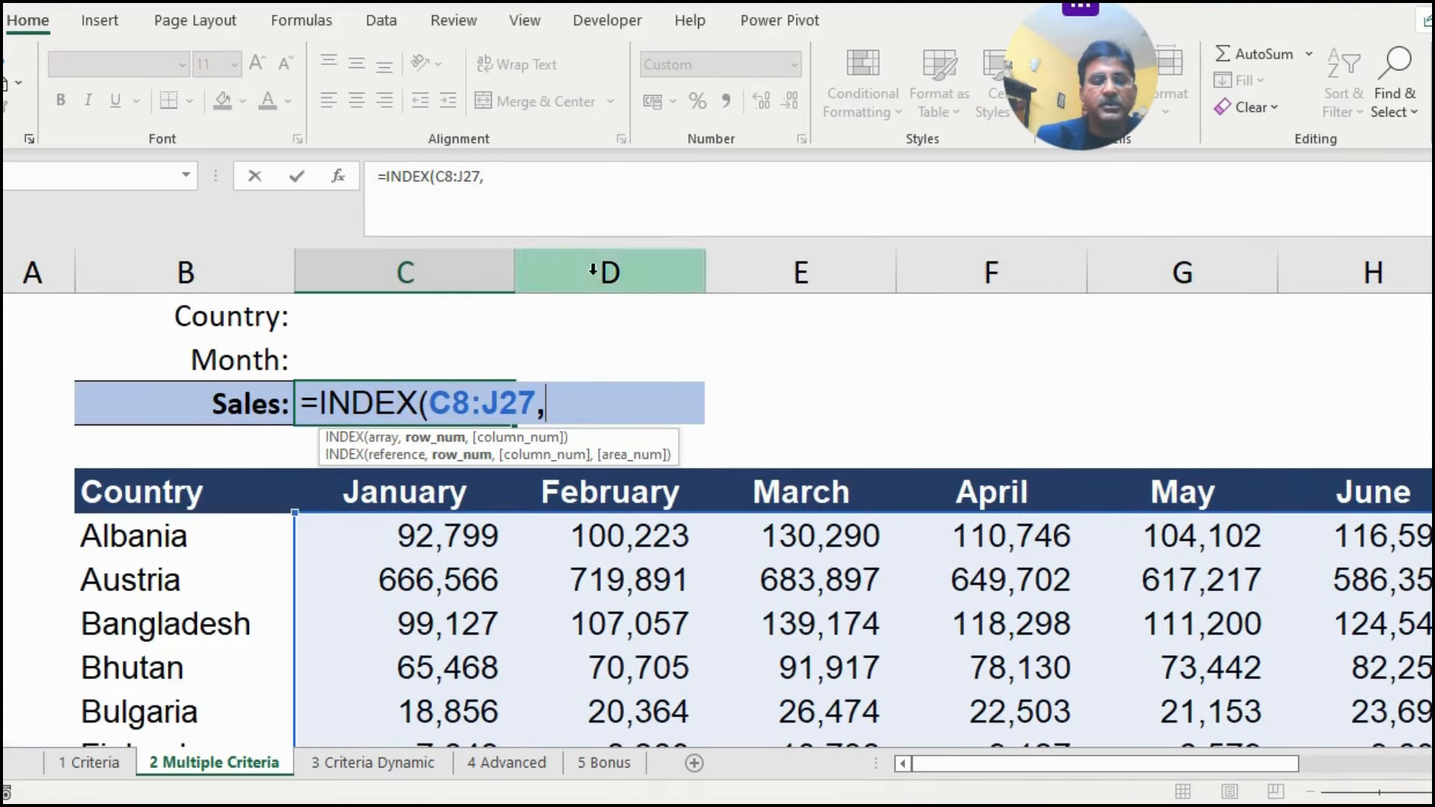
left_click(496, 174)
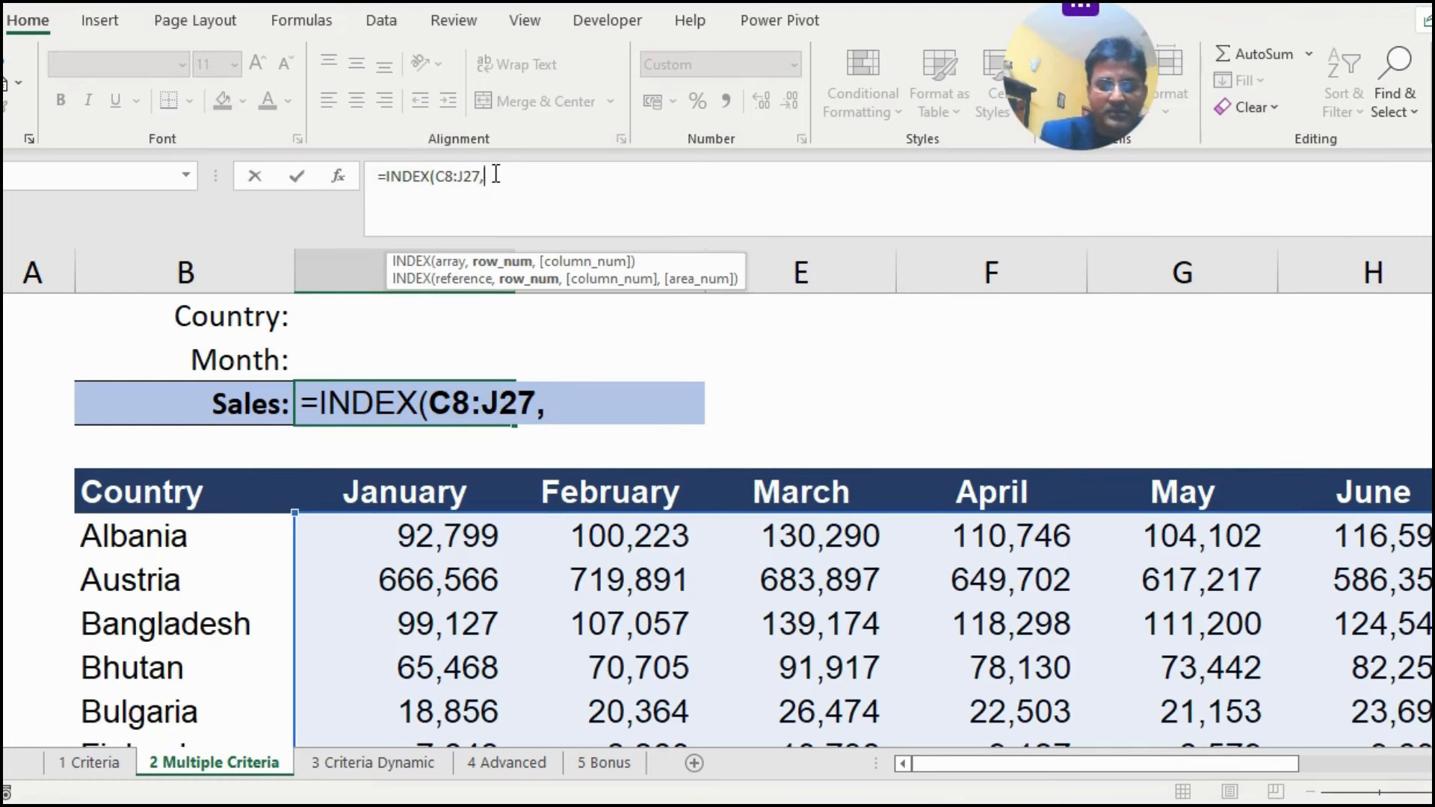
type("match")
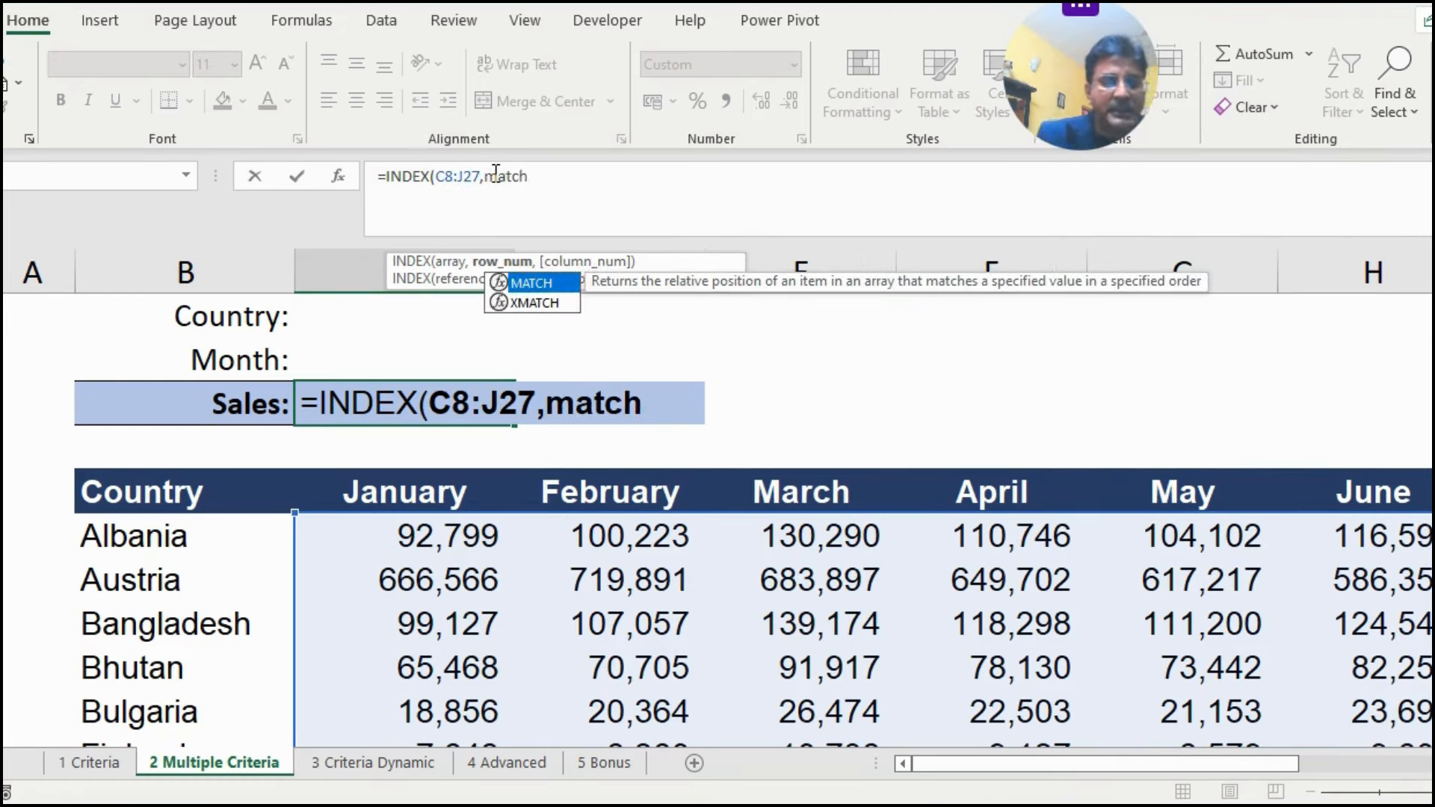
key("Tab")
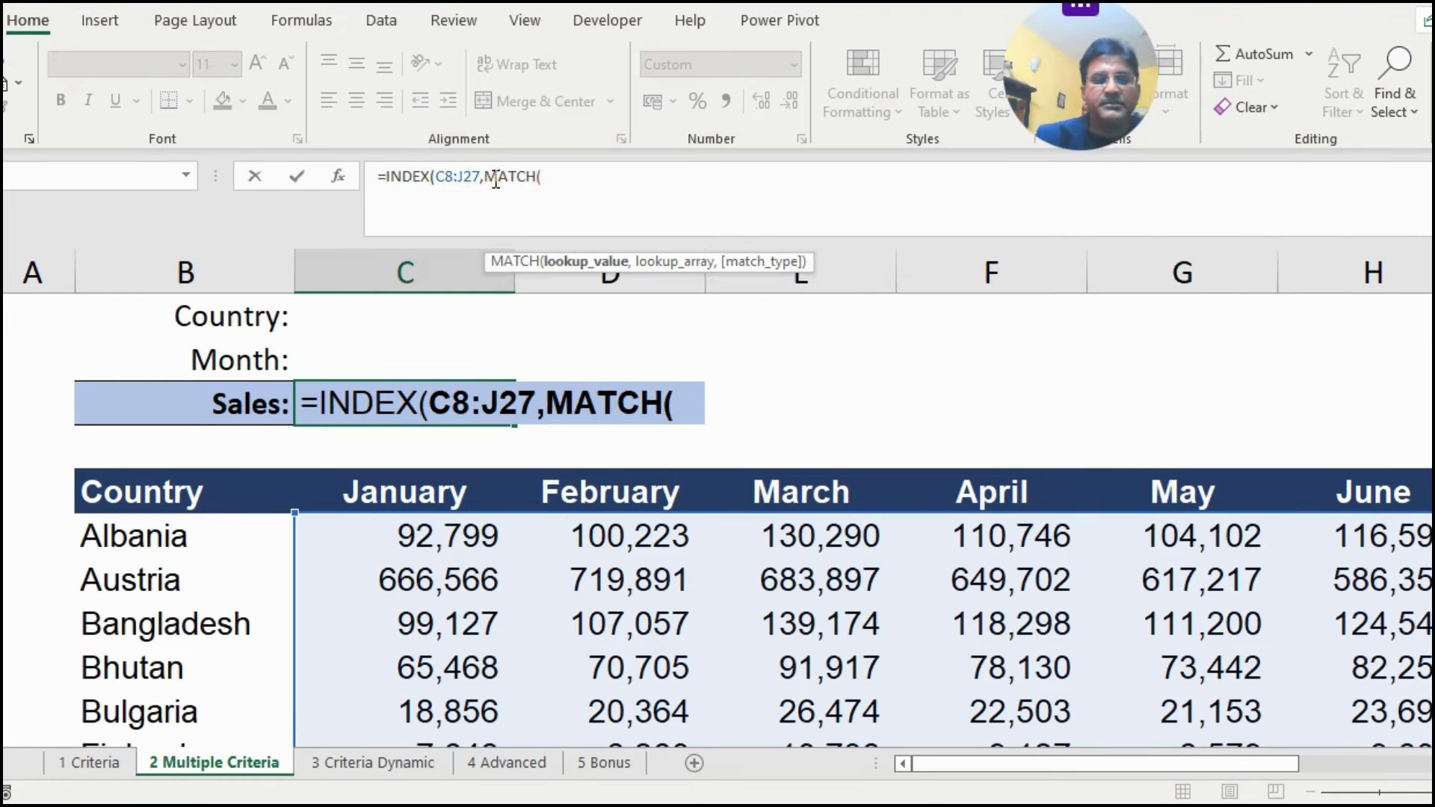
left_click(391, 318)
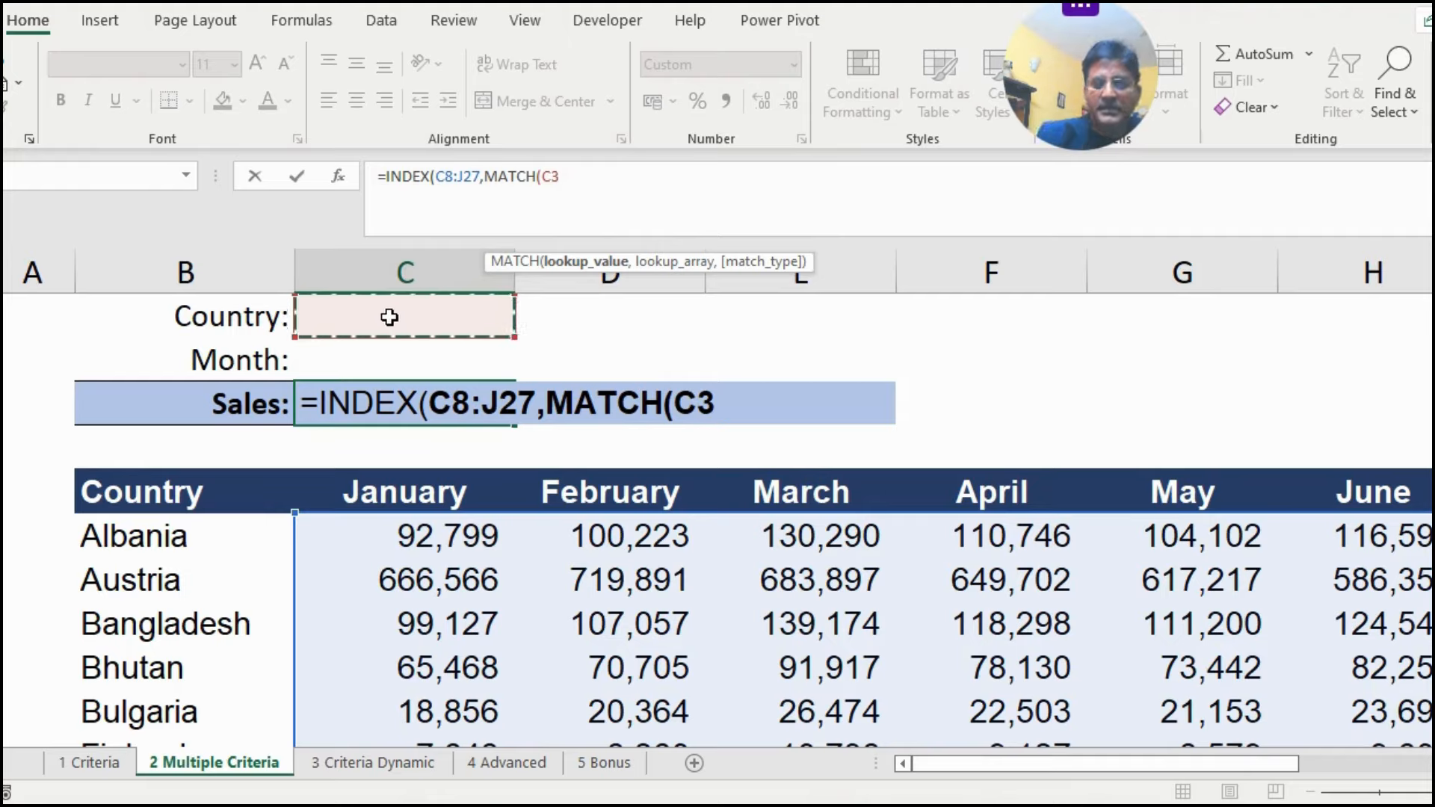
type(",")
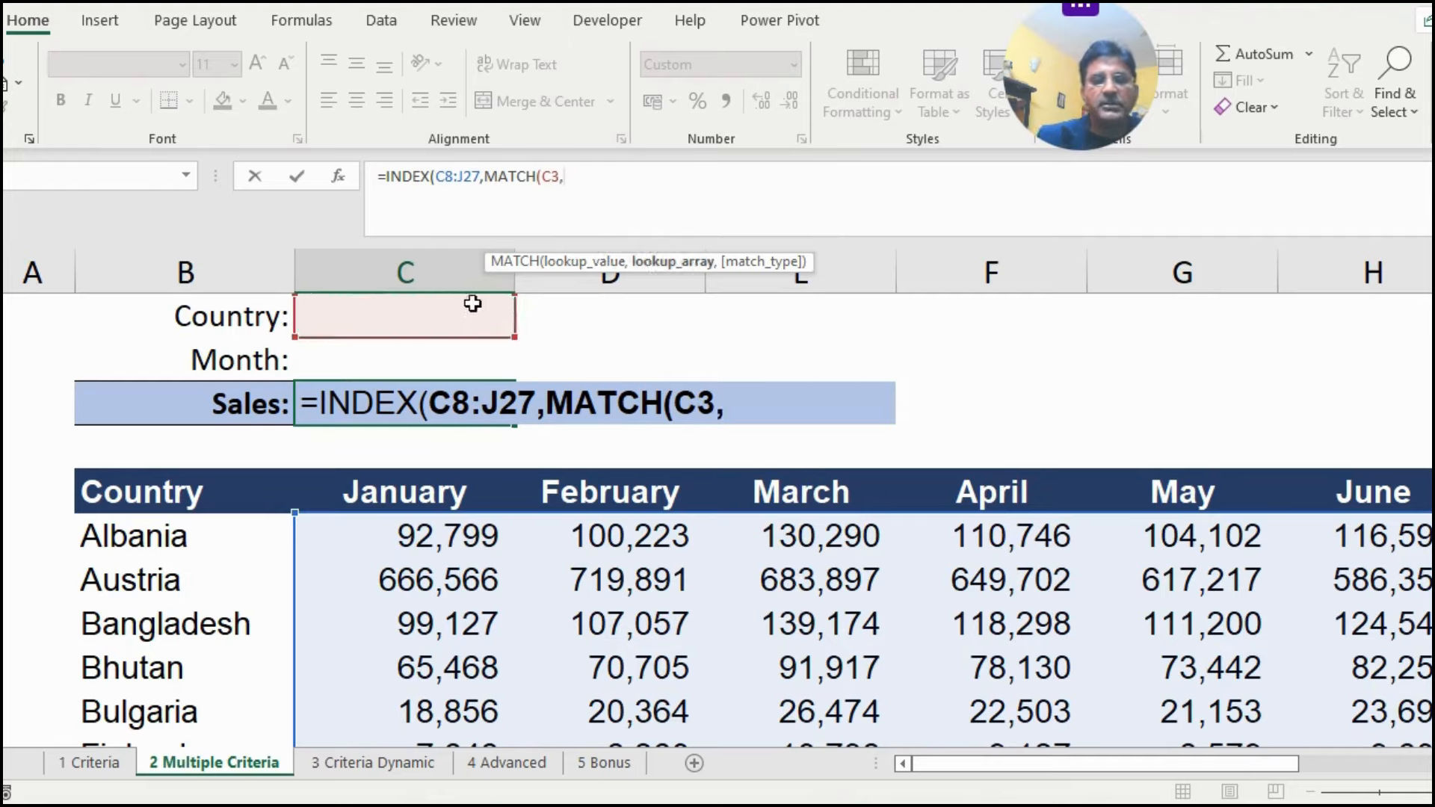
Step: Complete the row MATCH with the country names B8:B27 as lookup array and match type 0
left_click(146, 535)
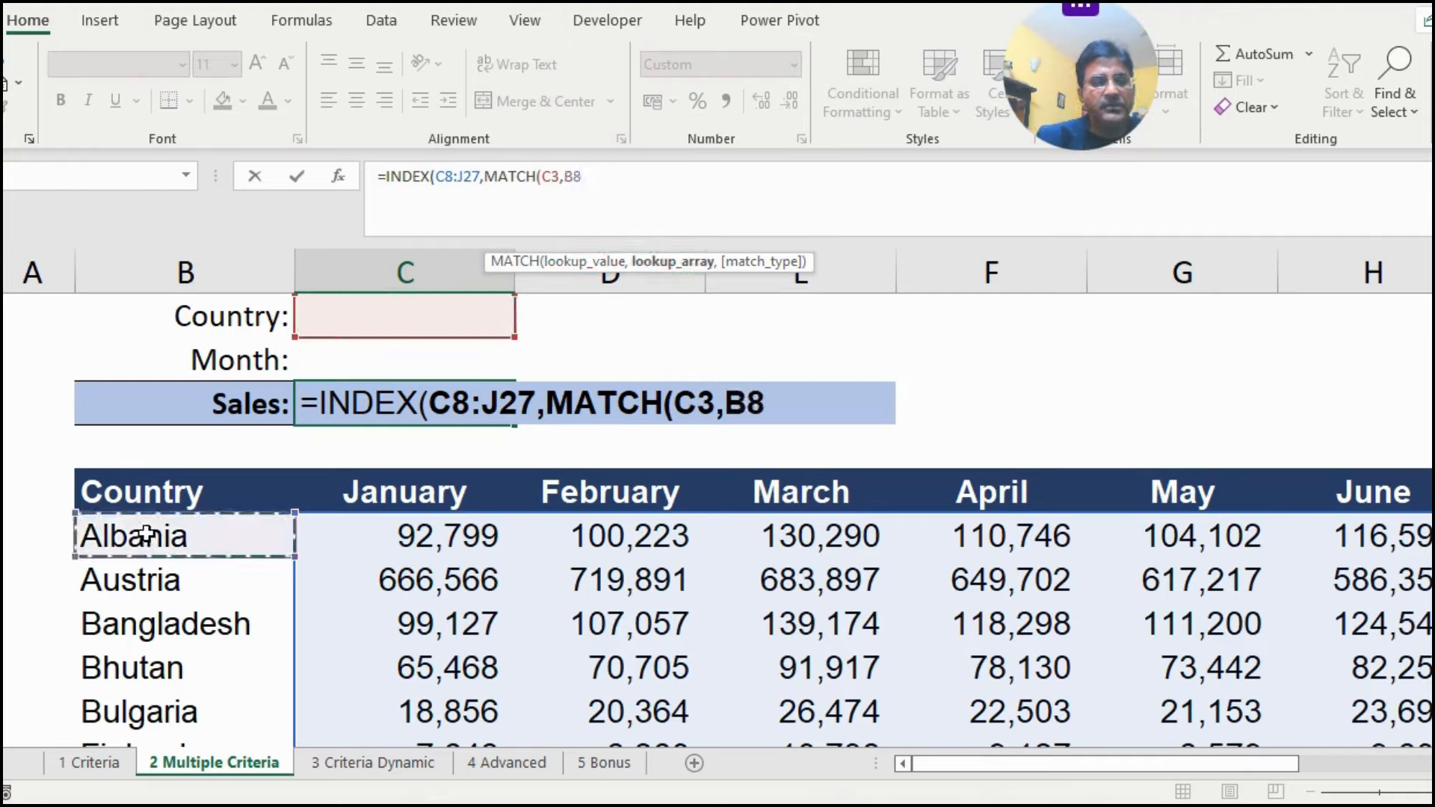
key("ctrl+shift+Down")
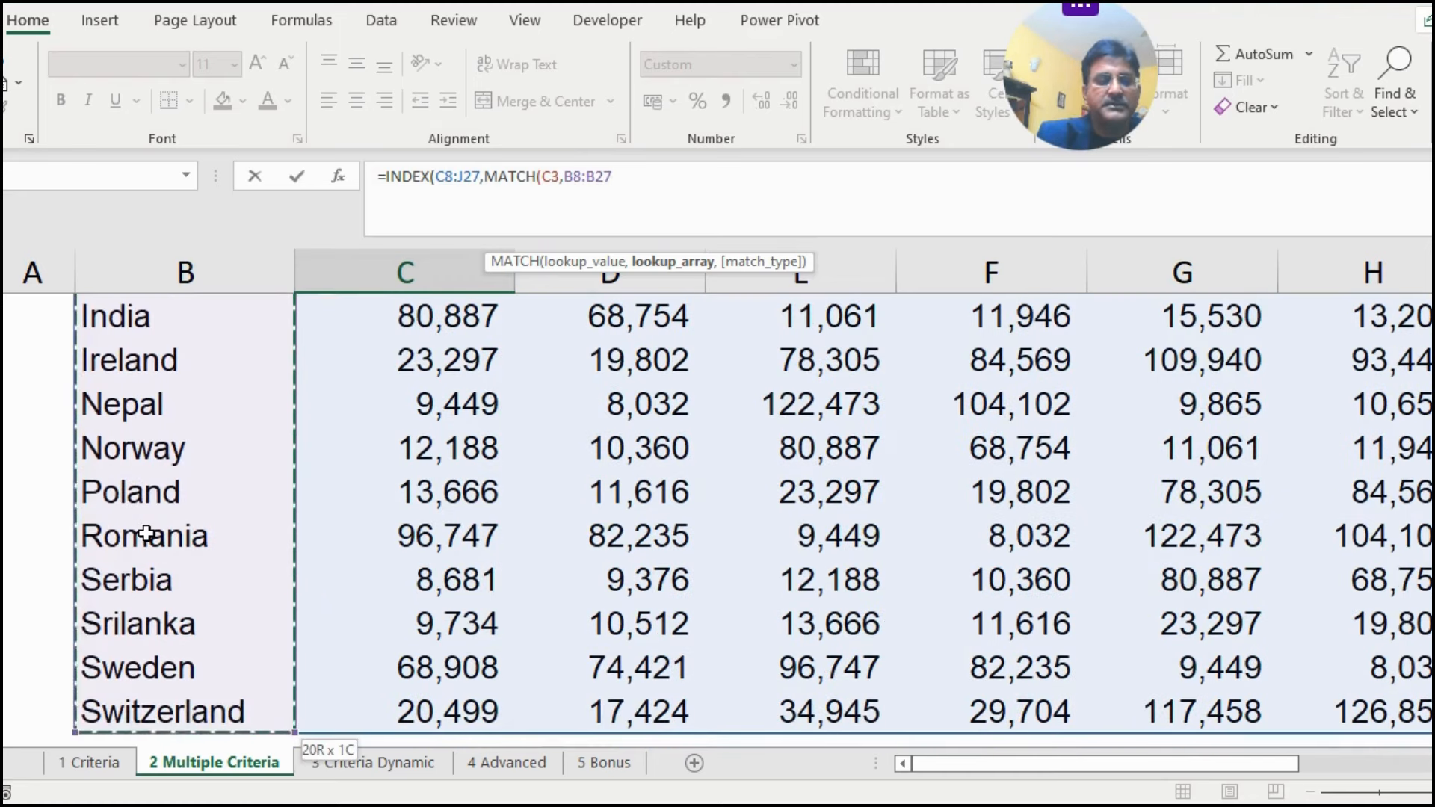
type(",")
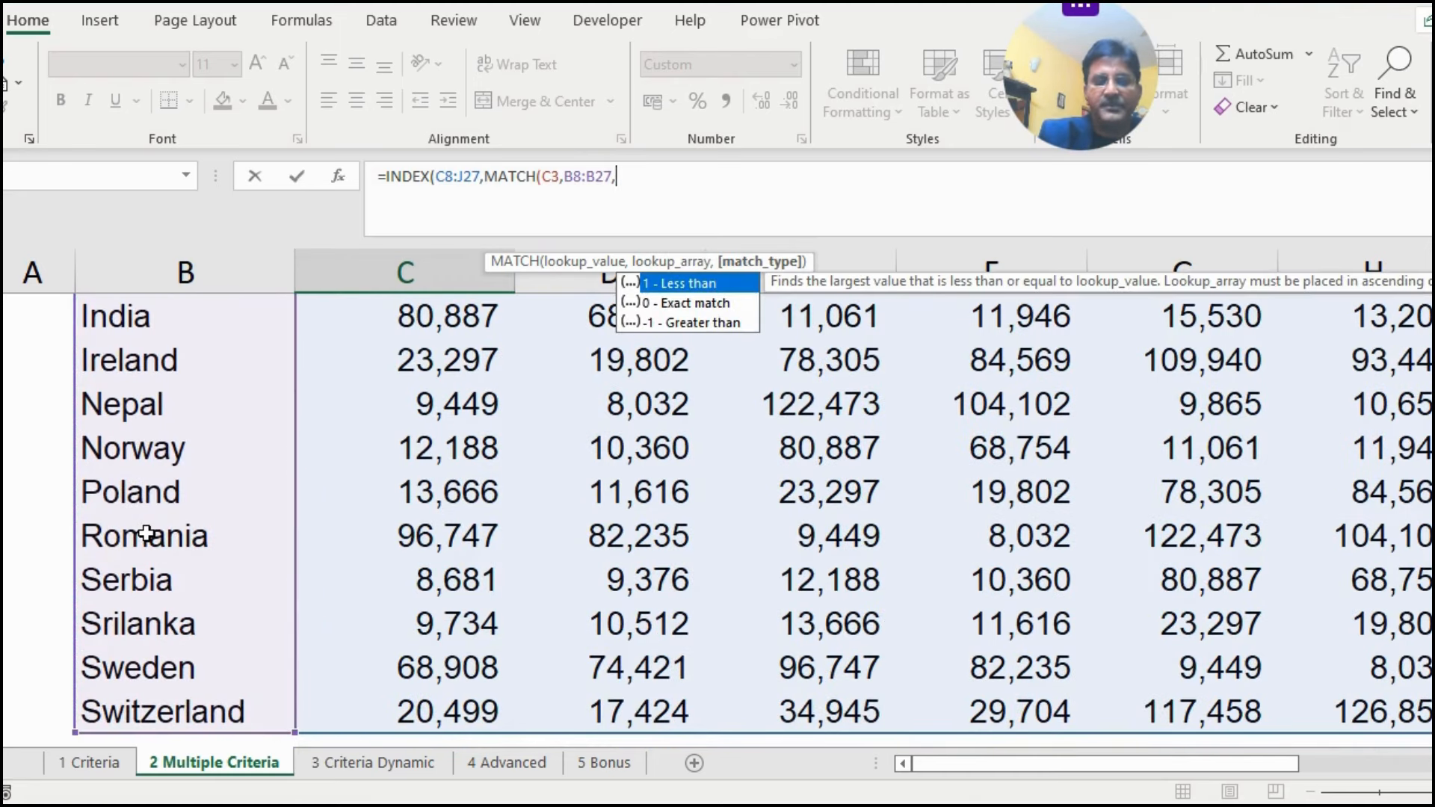
type("0")
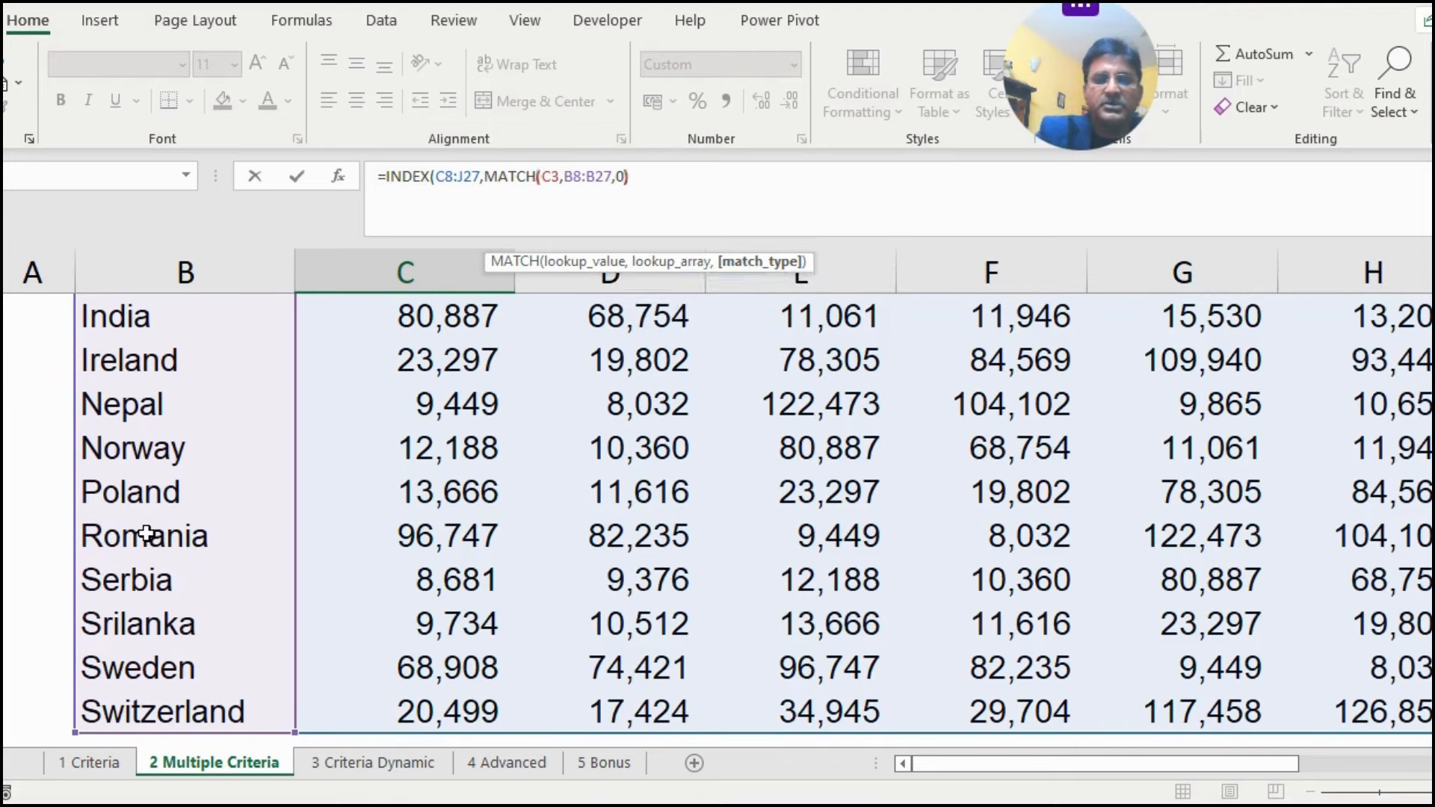
type("),")
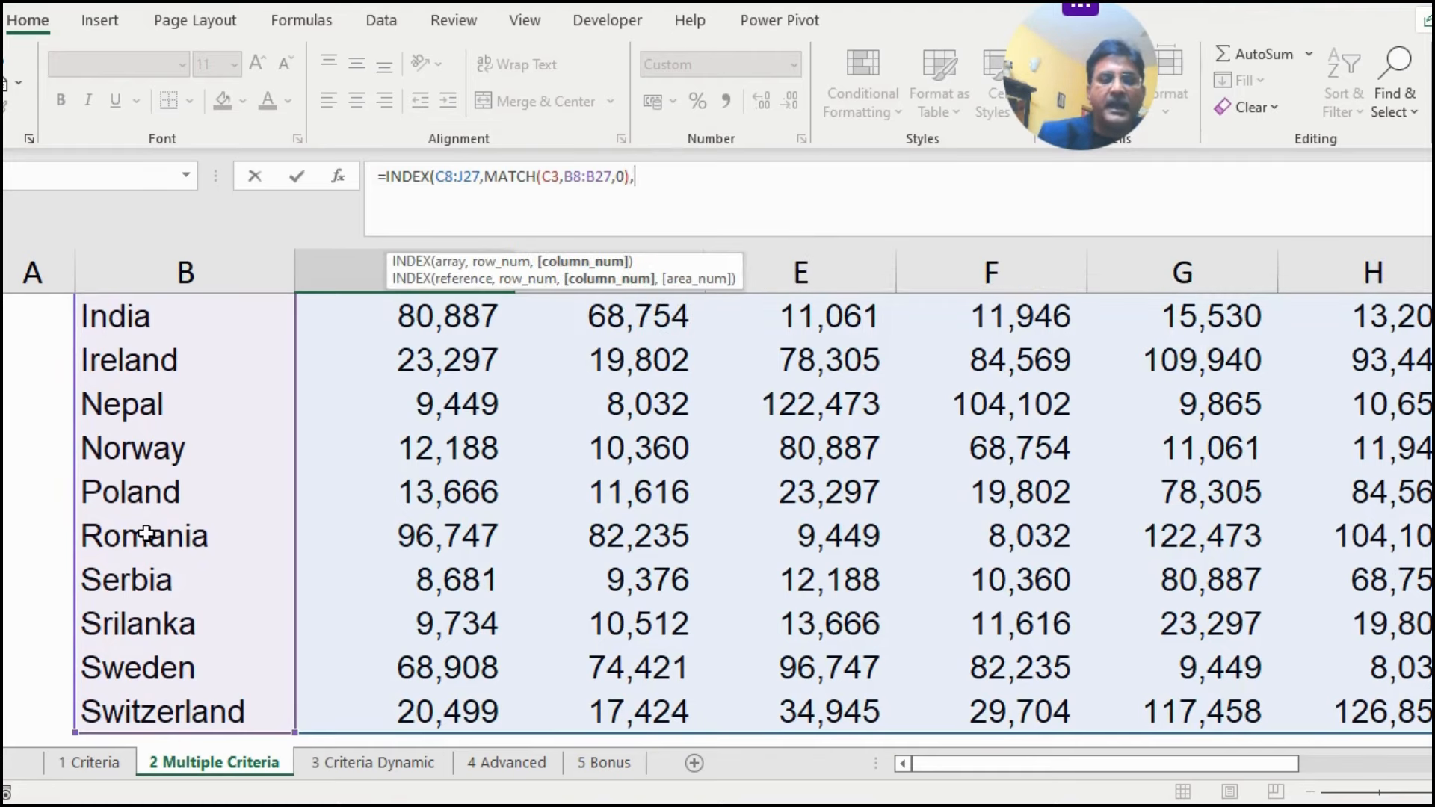
Step: Nest a second MATCH as the column number argument, with the Month cell C4 as its lookup value
scroll(479, 550, "up", 4)
scroll(479, 550, "up", 2)
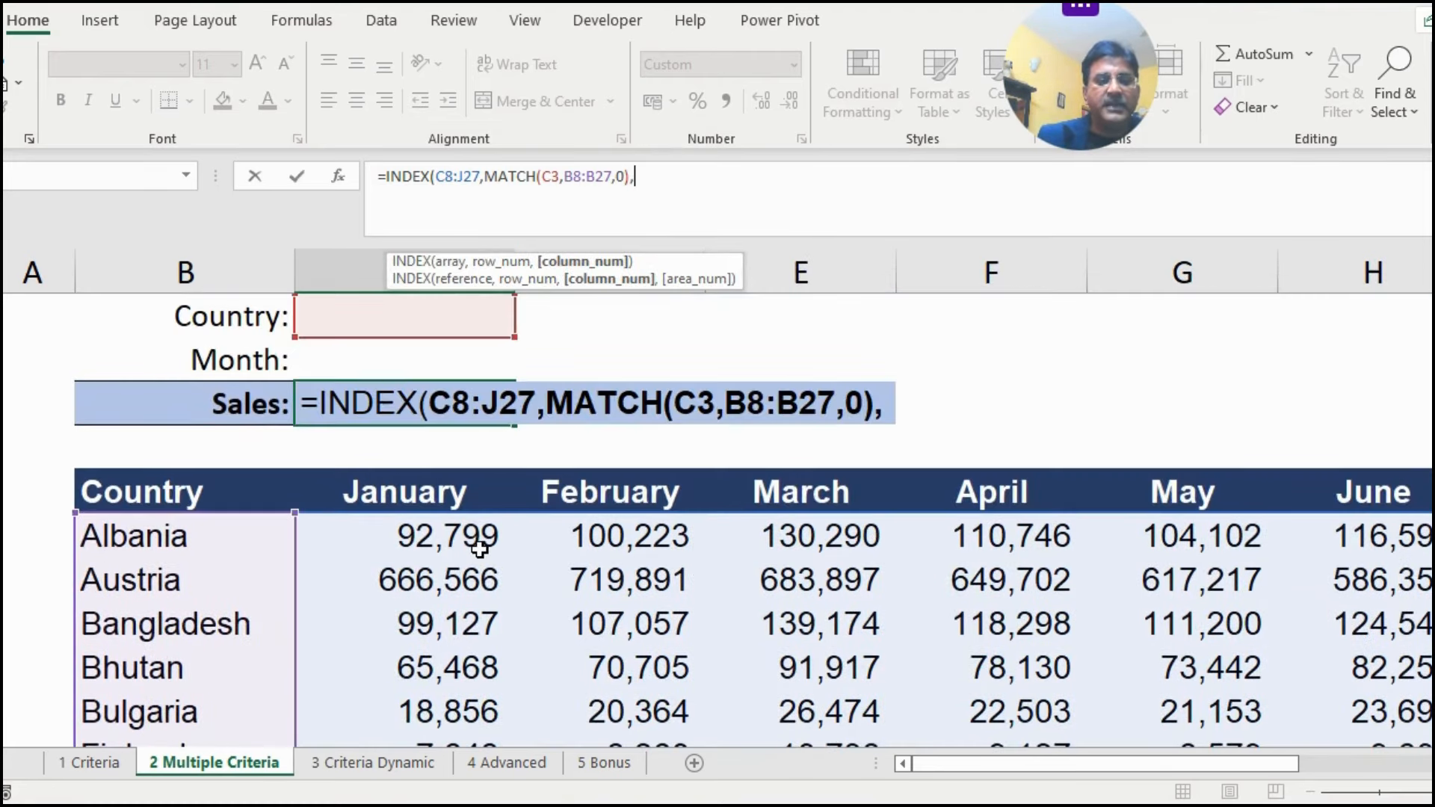
scroll(479, 549, "up", 1)
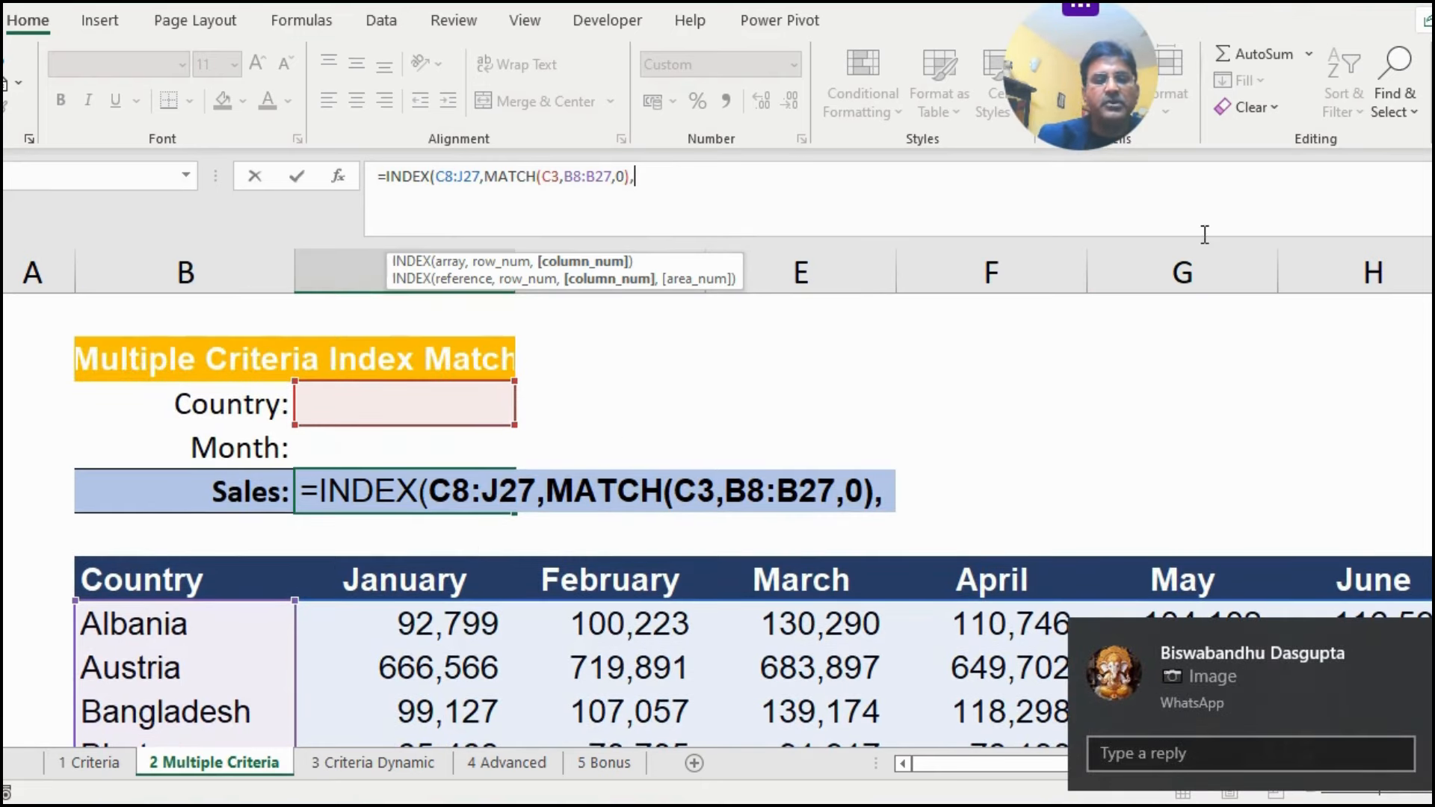
type("match")
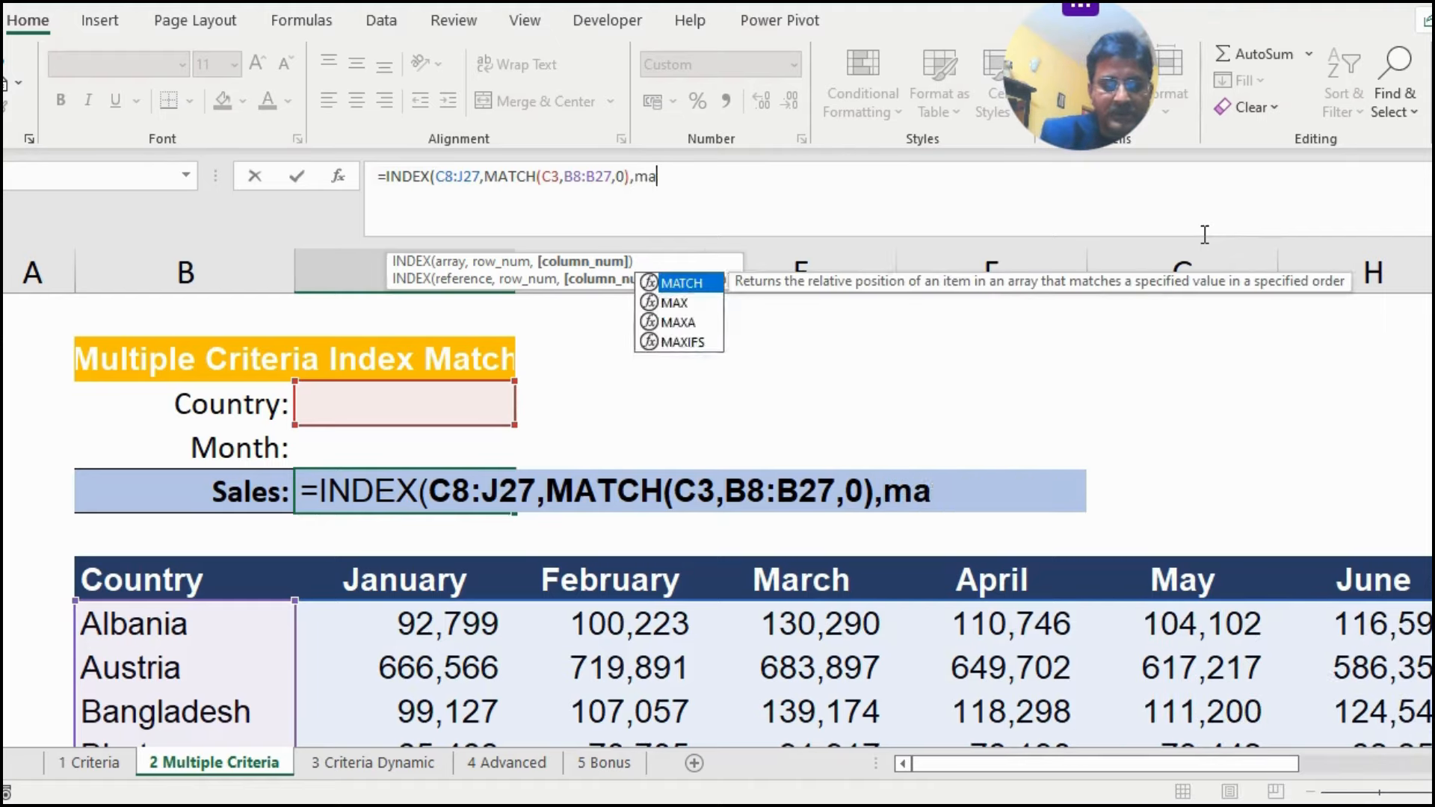
key("Tab")
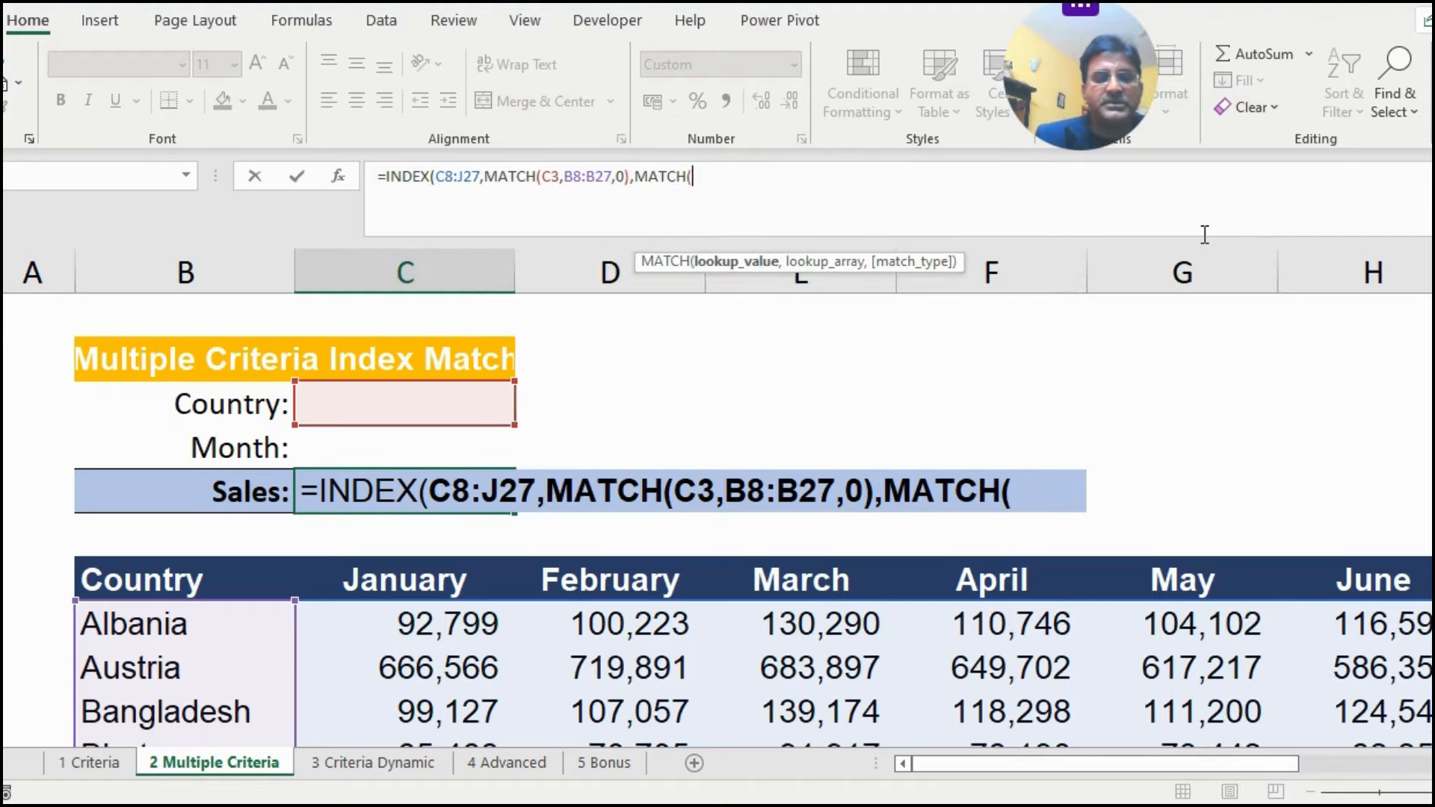
left_click(369, 447)
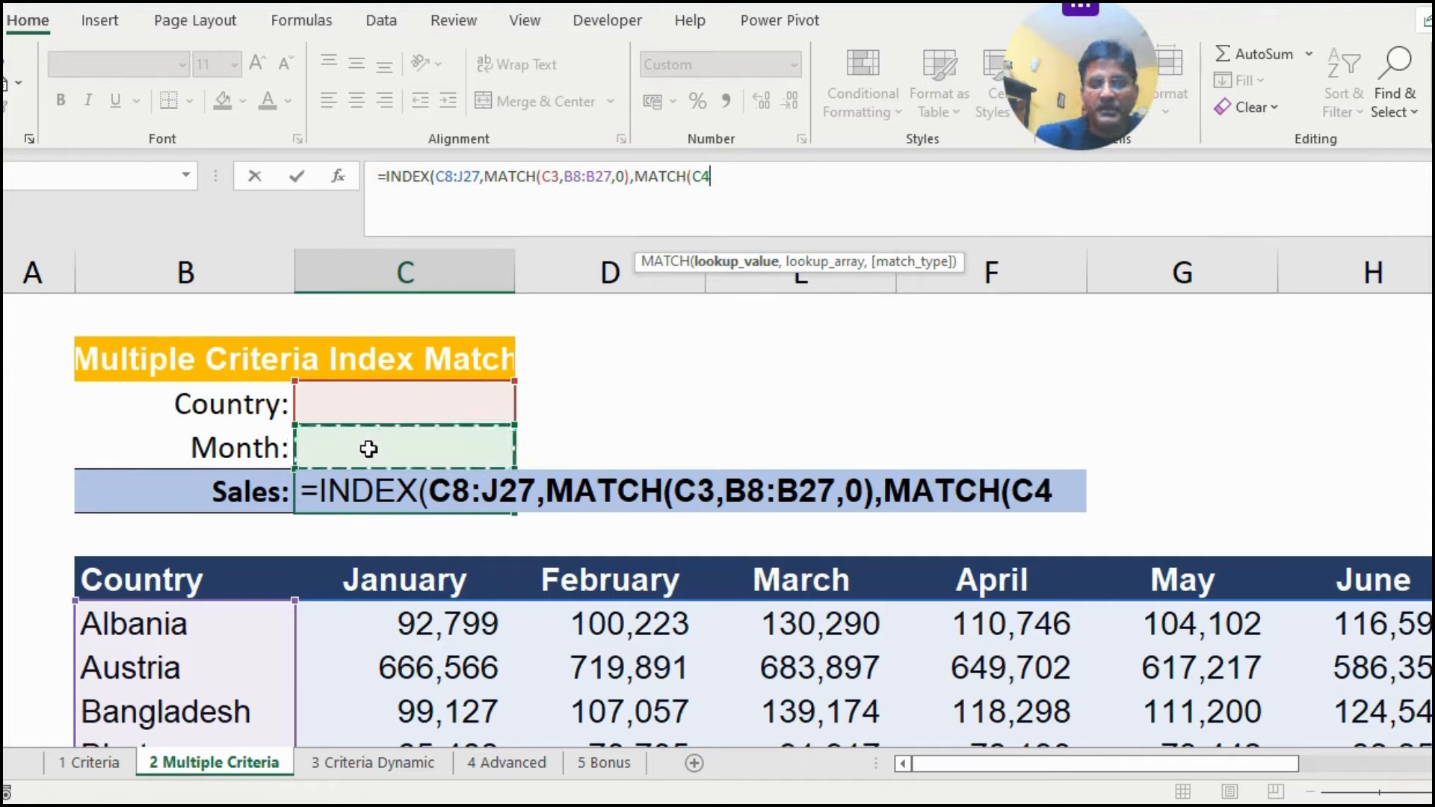
type(",")
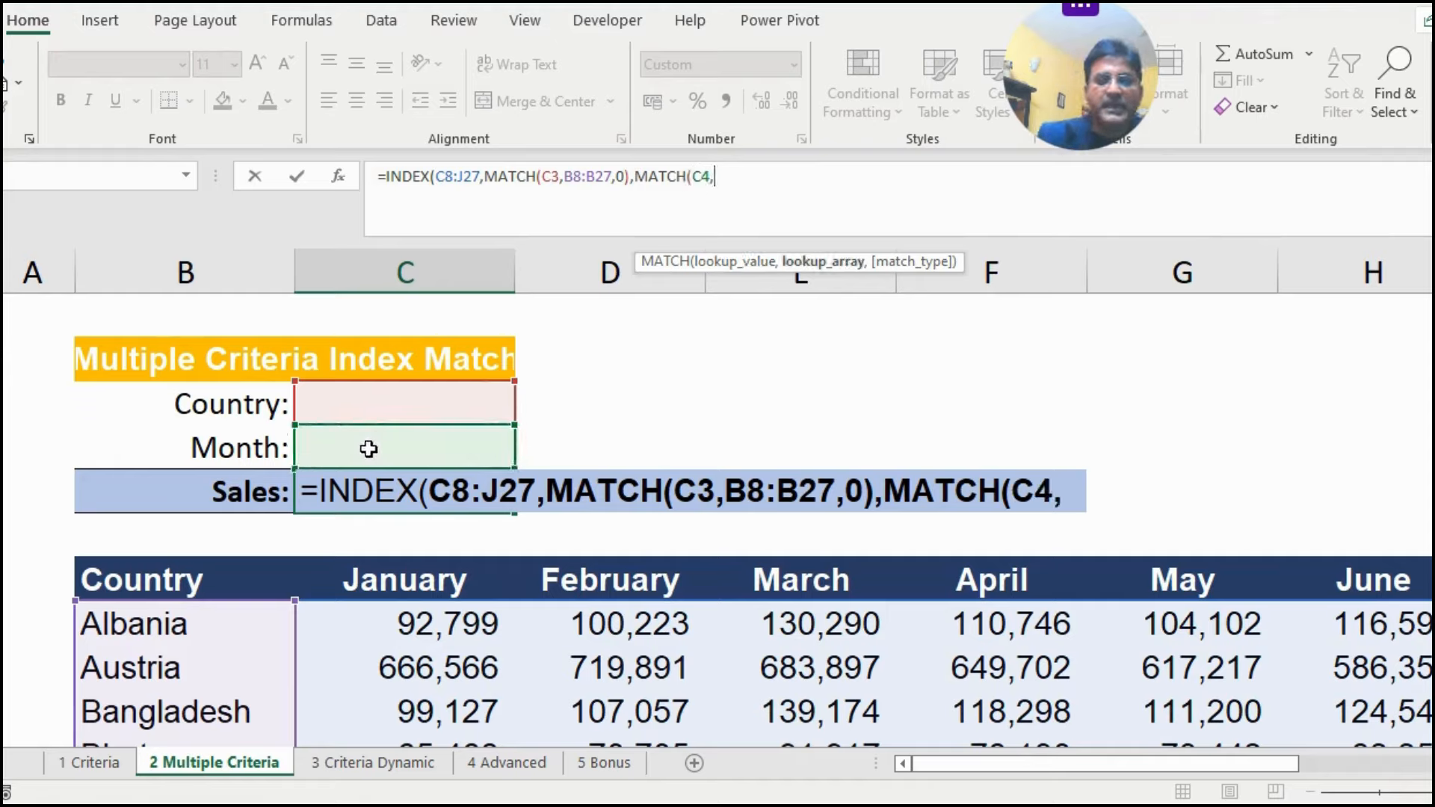
Step: Complete the column MATCH with the month headers C7:J7 and match type 0, and enter the formula
left_click(382, 572)
key("ctrl+shift+Right")
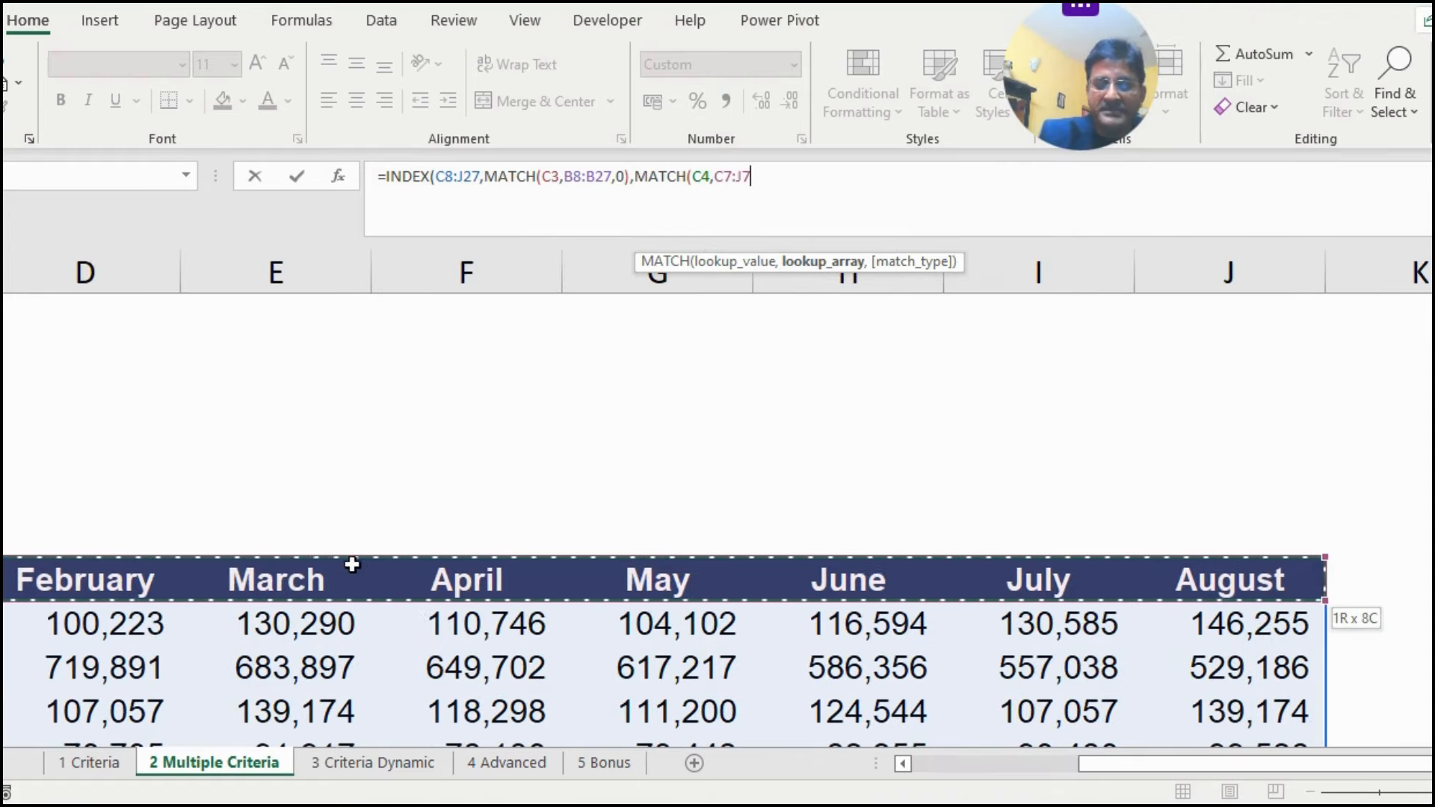
type(",0")
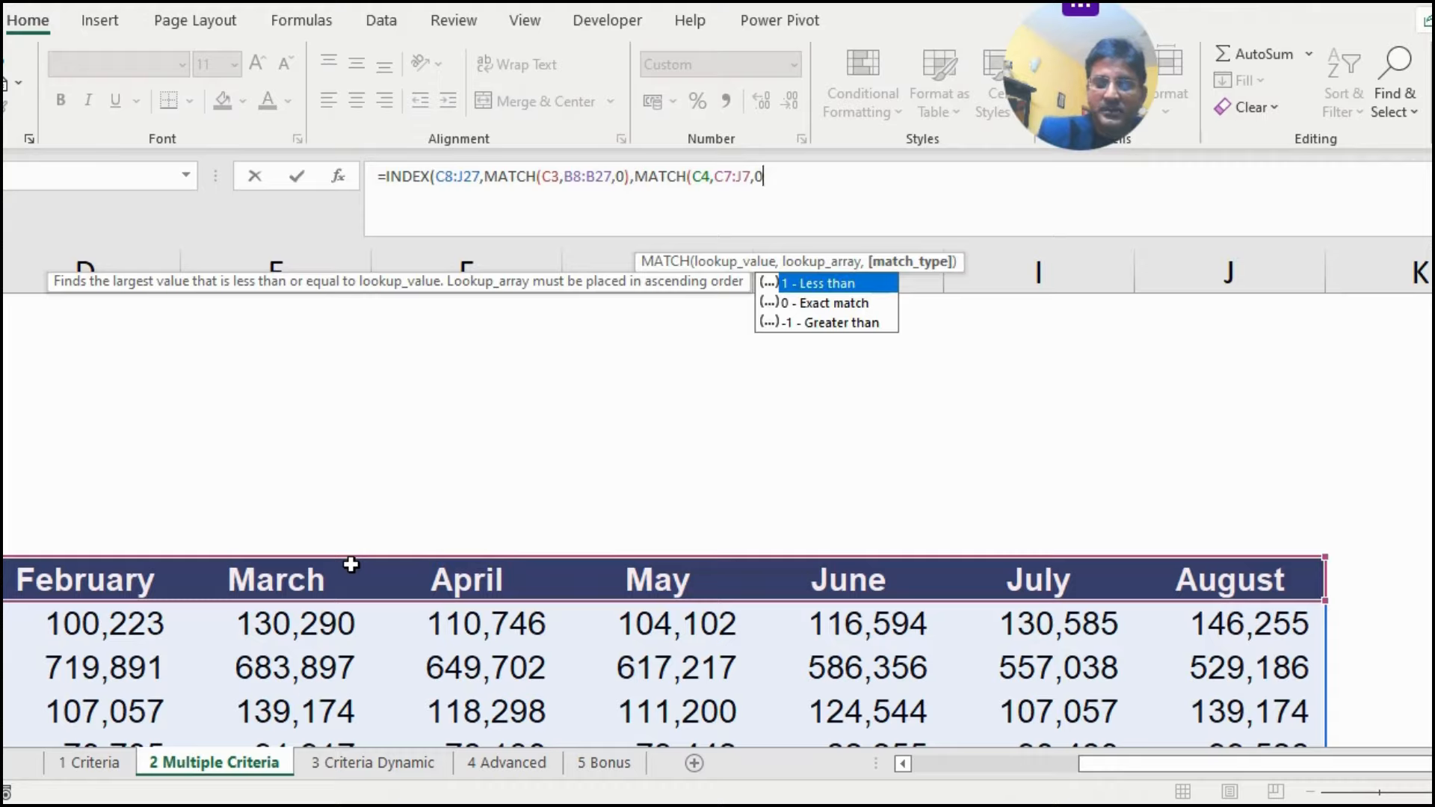
type("))")
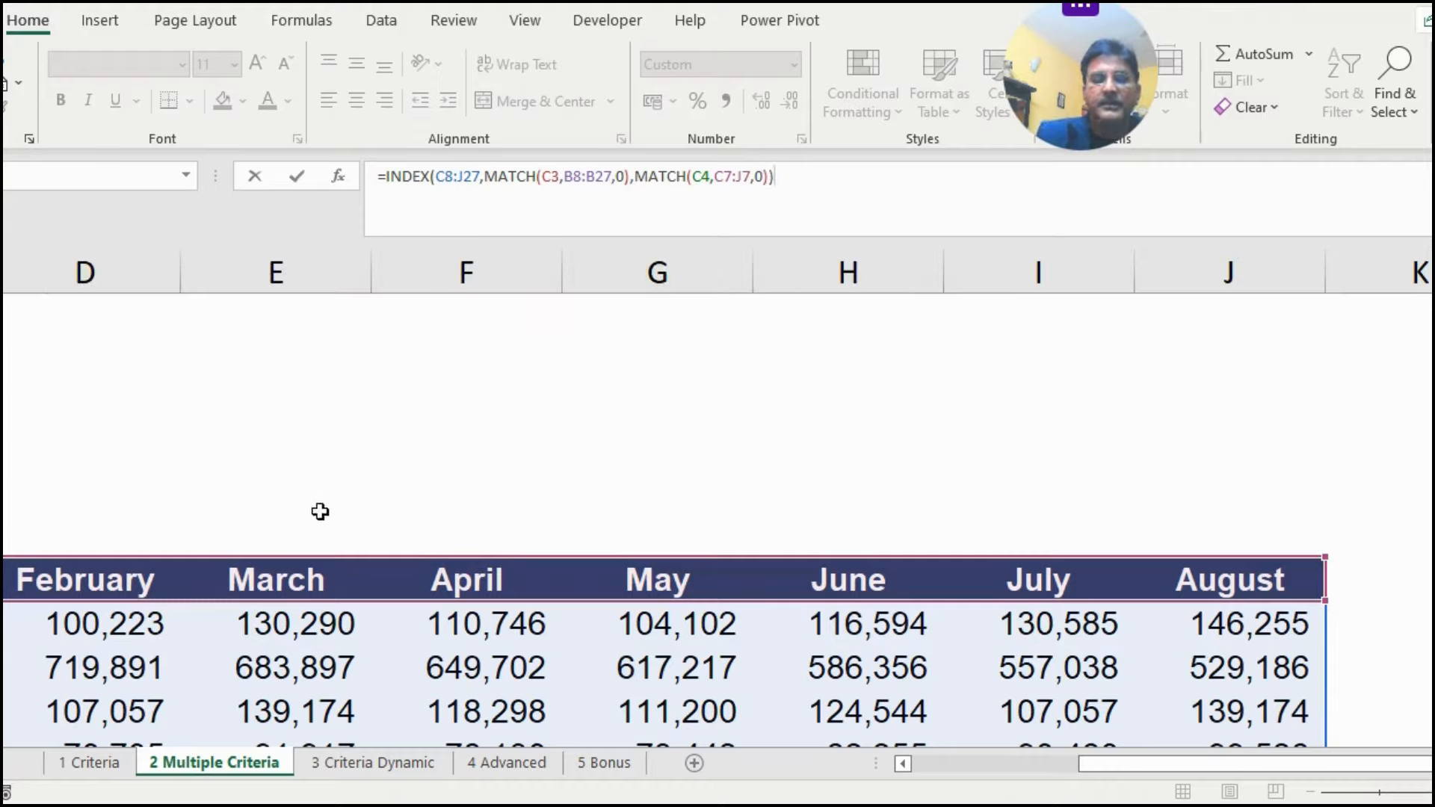
key("Return")
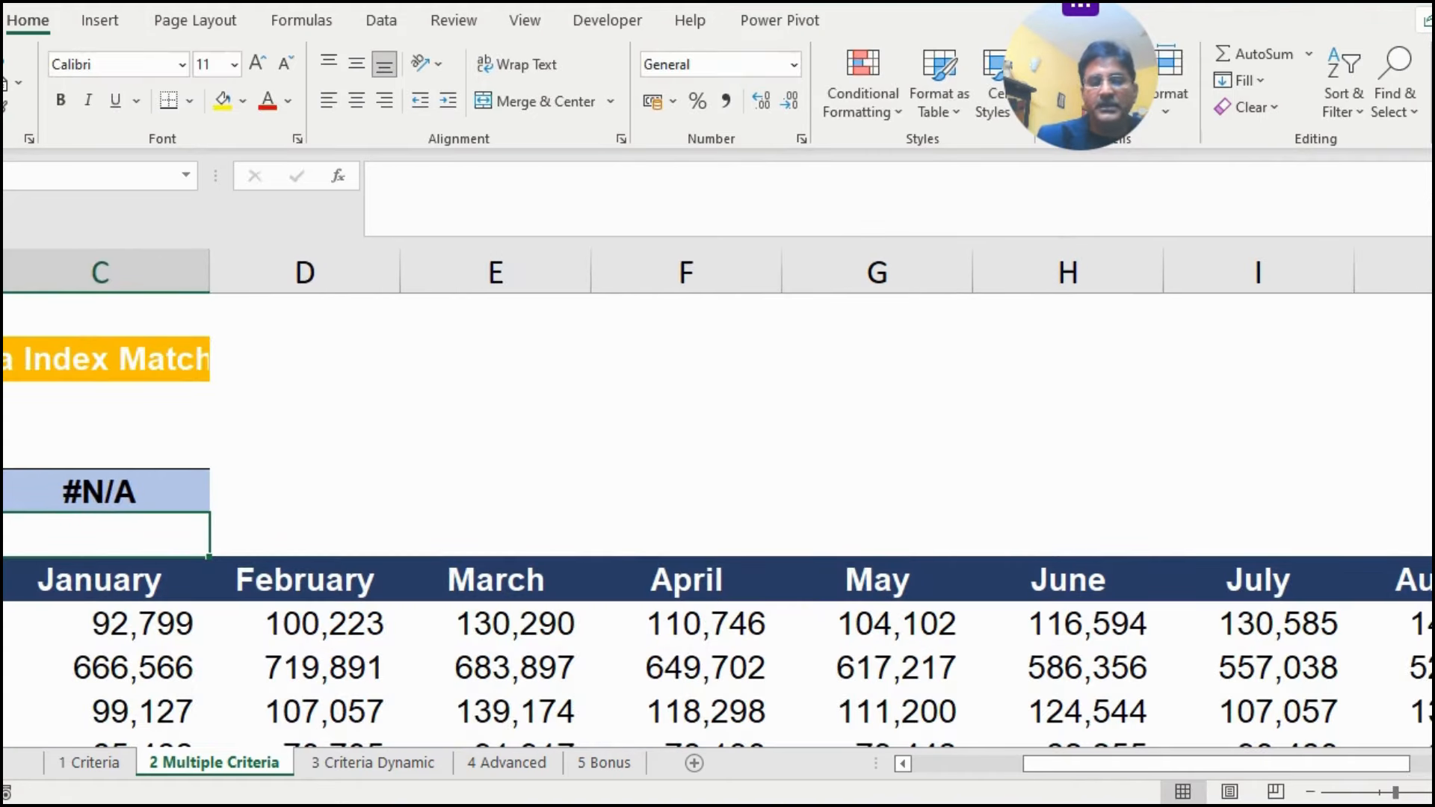
Step: Choose Bulgaria as the country and June as the month to test the two-criteria sales lookup
left_click(901, 764)
left_click(901, 764)
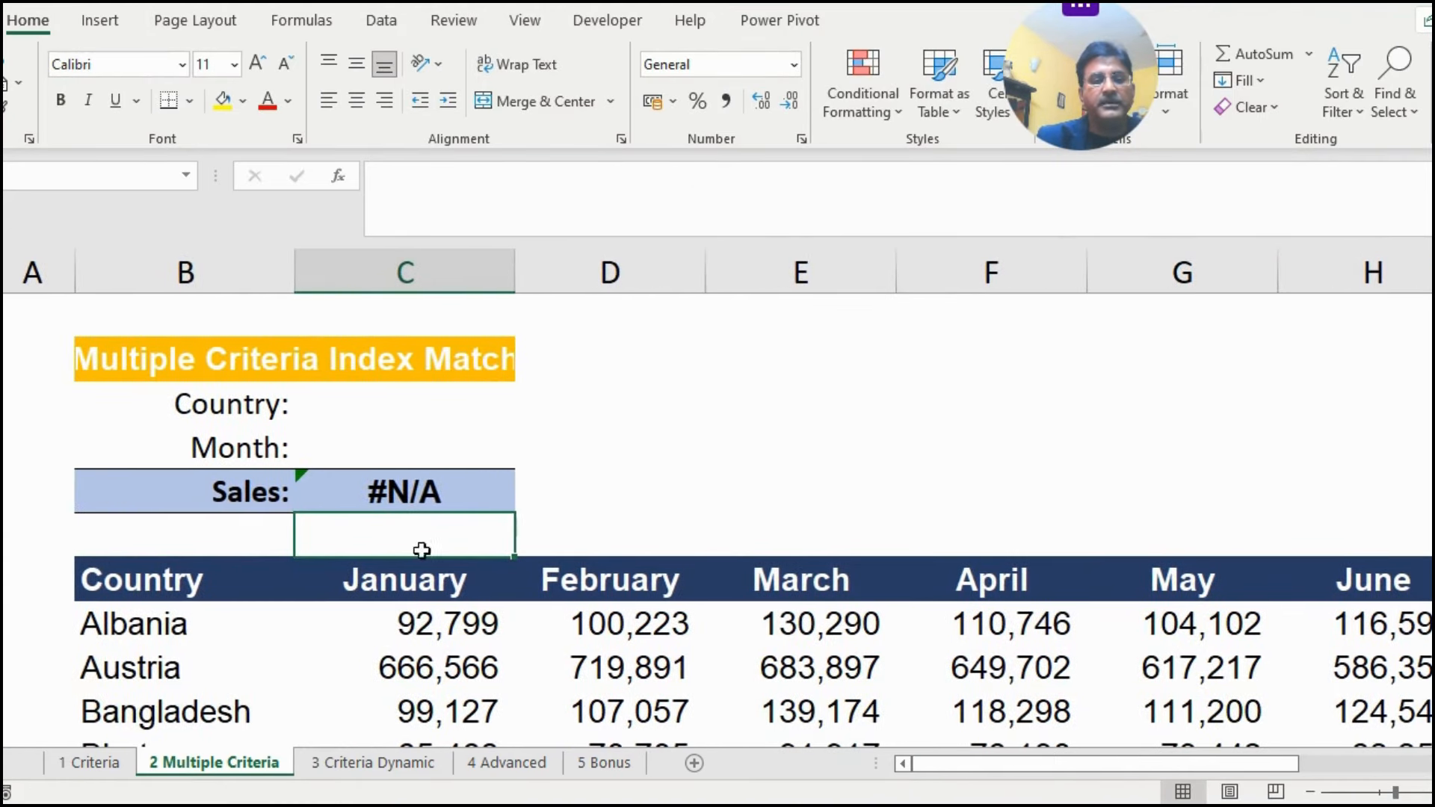
left_click(426, 492)
left_click(390, 408)
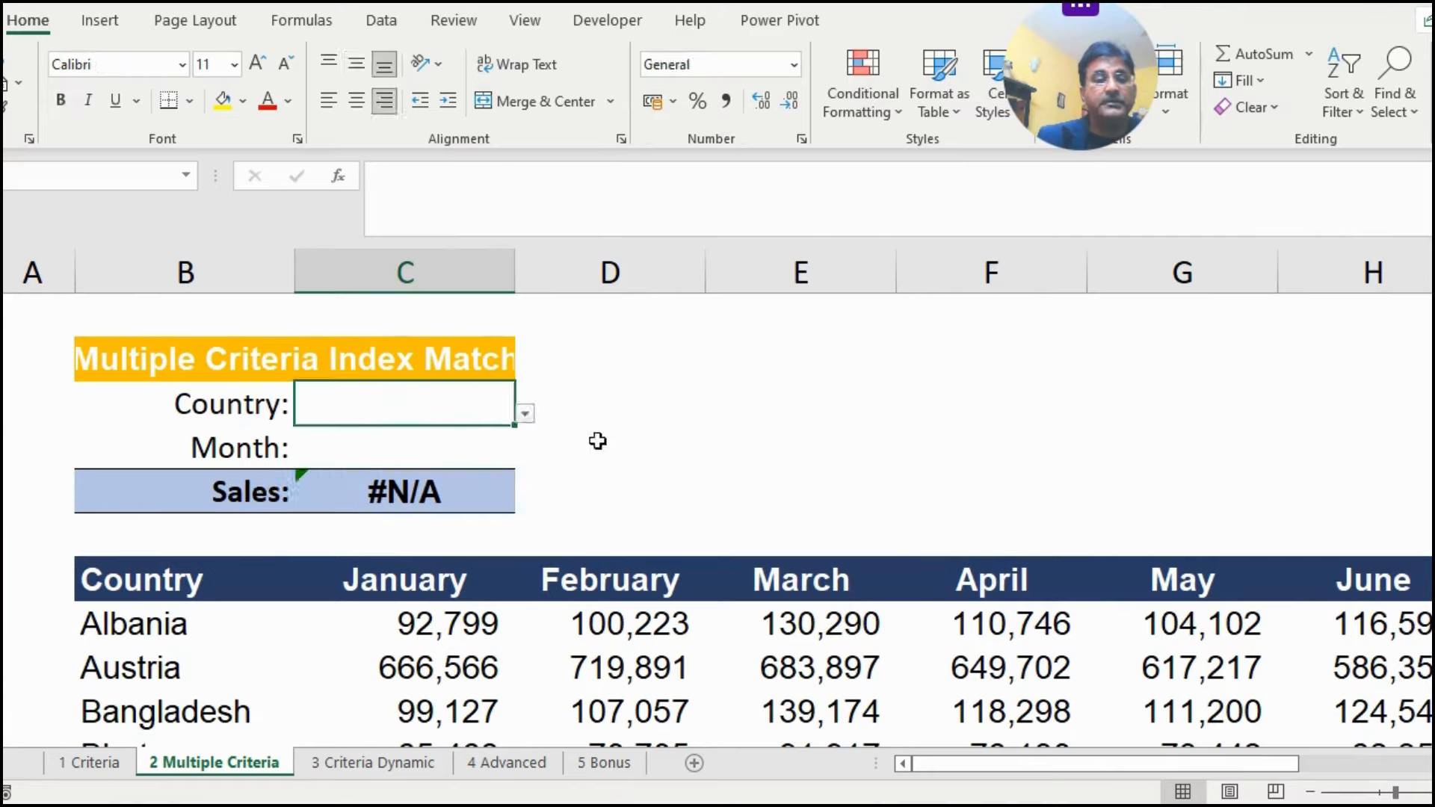
left_click(524, 415)
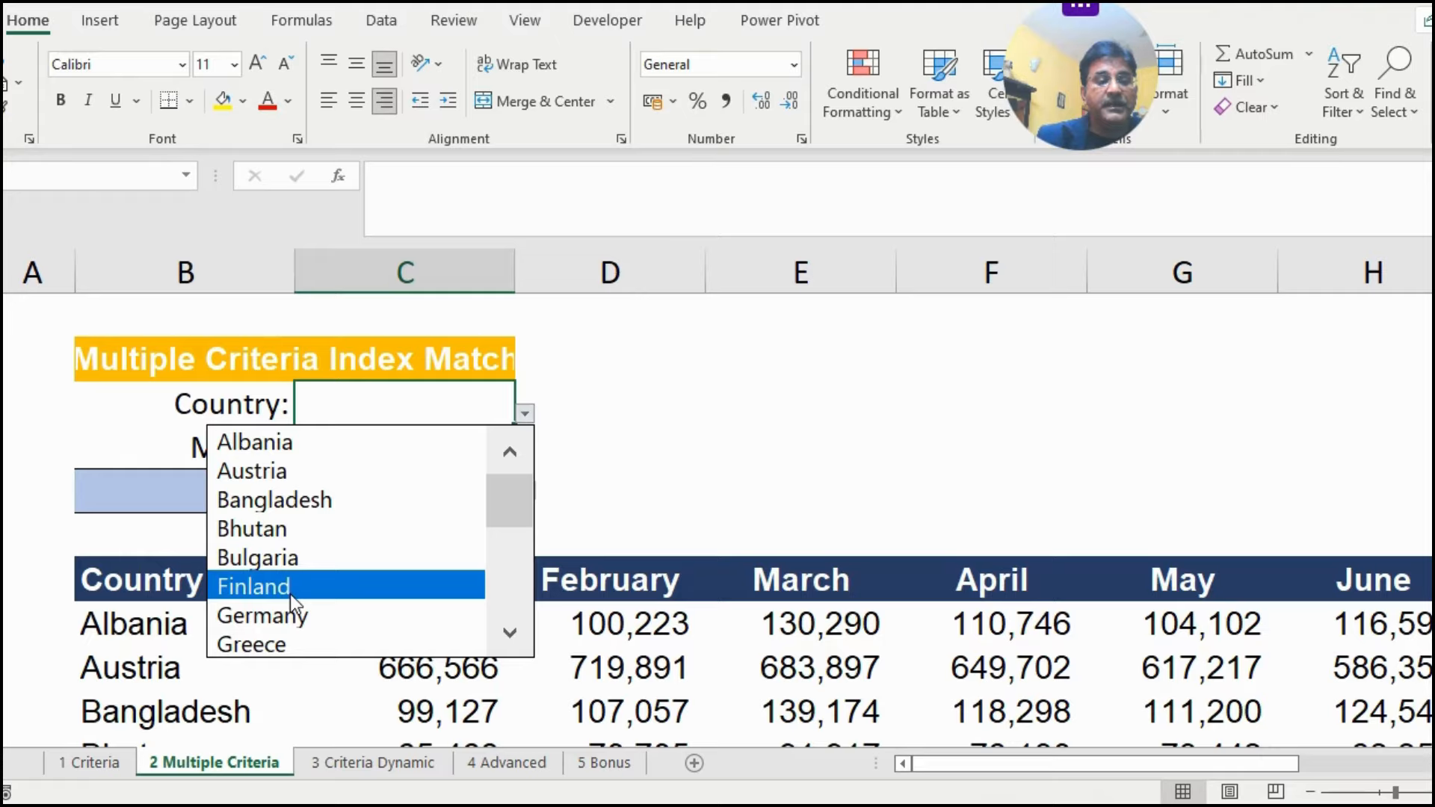
left_click(268, 558)
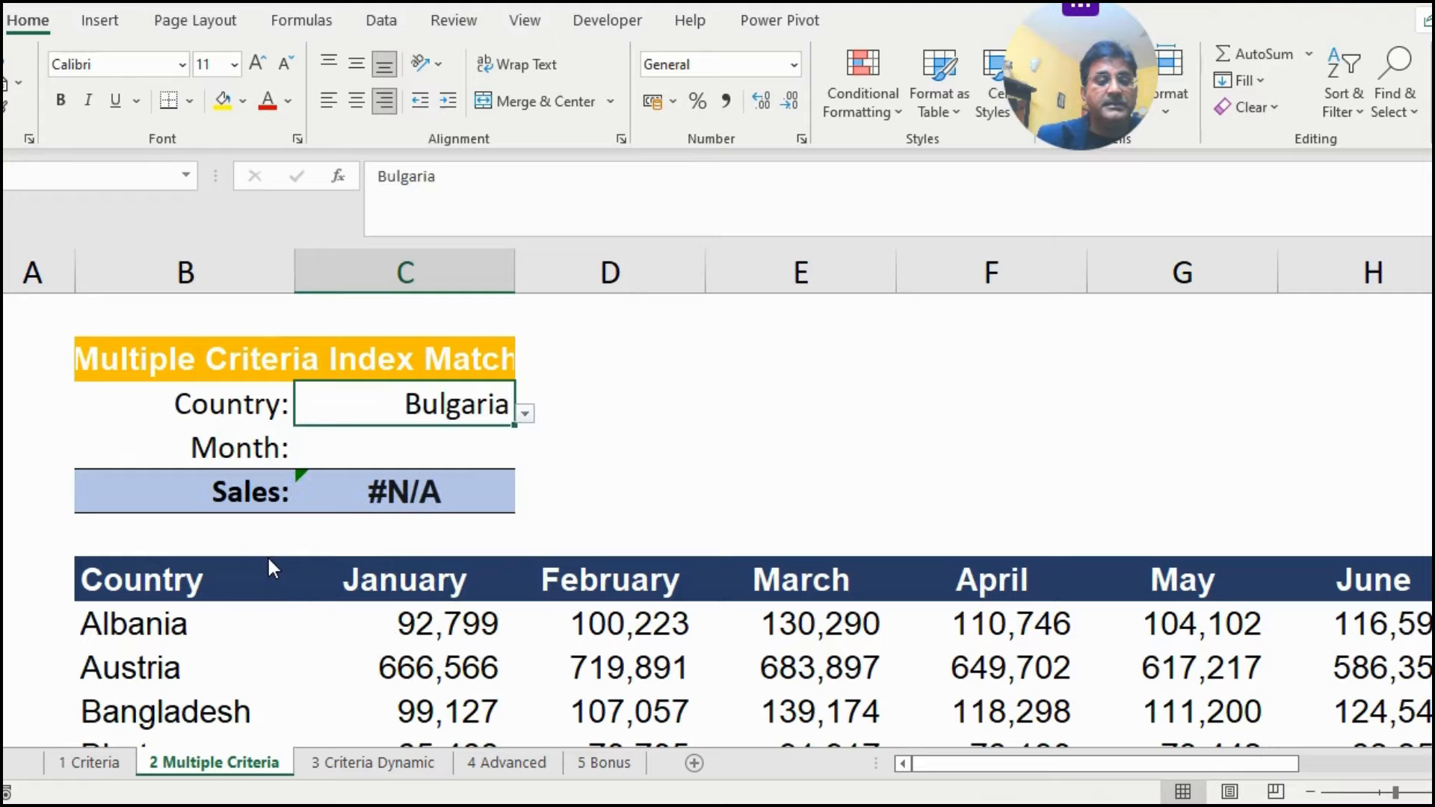
left_click(382, 449)
left_click(525, 457)
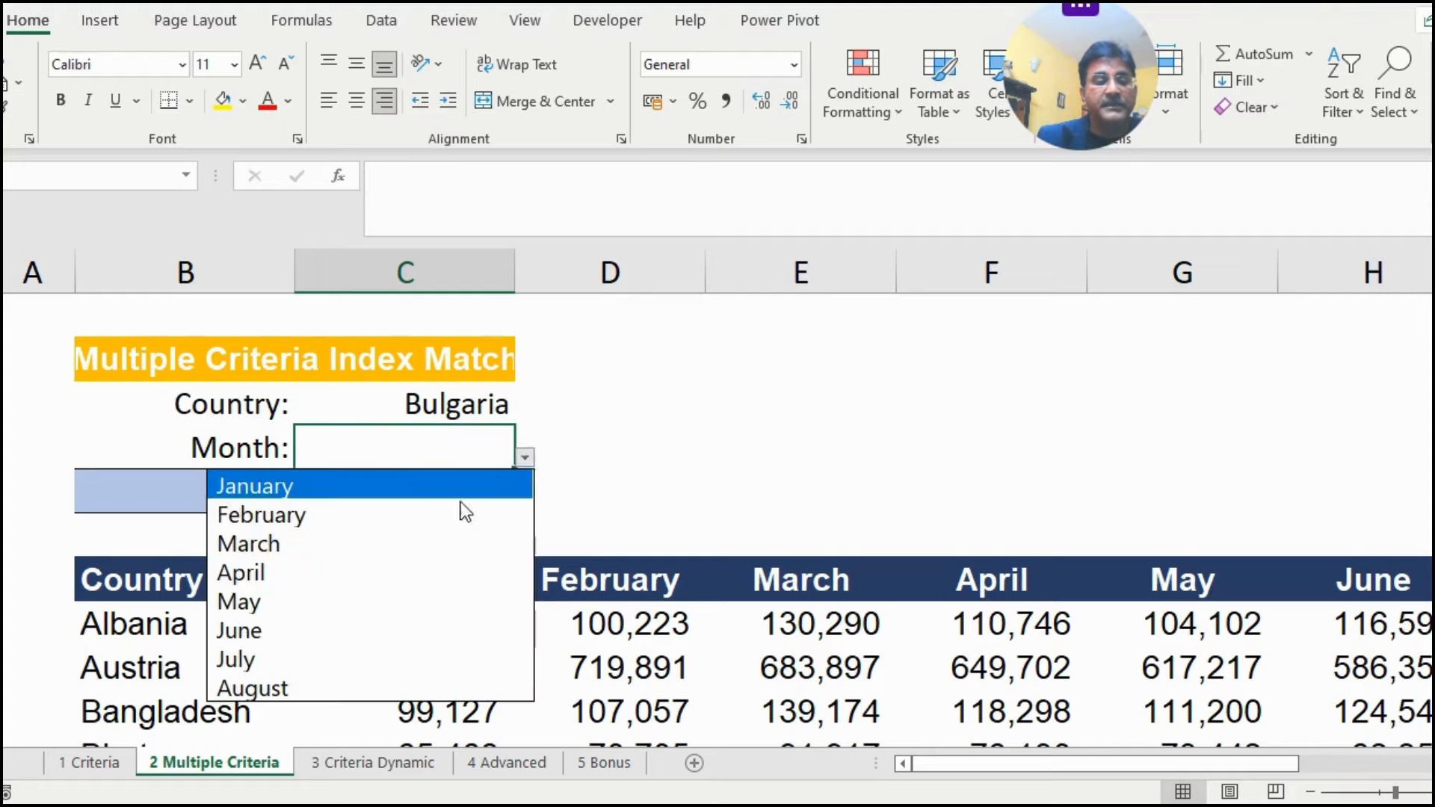
left_click(261, 636)
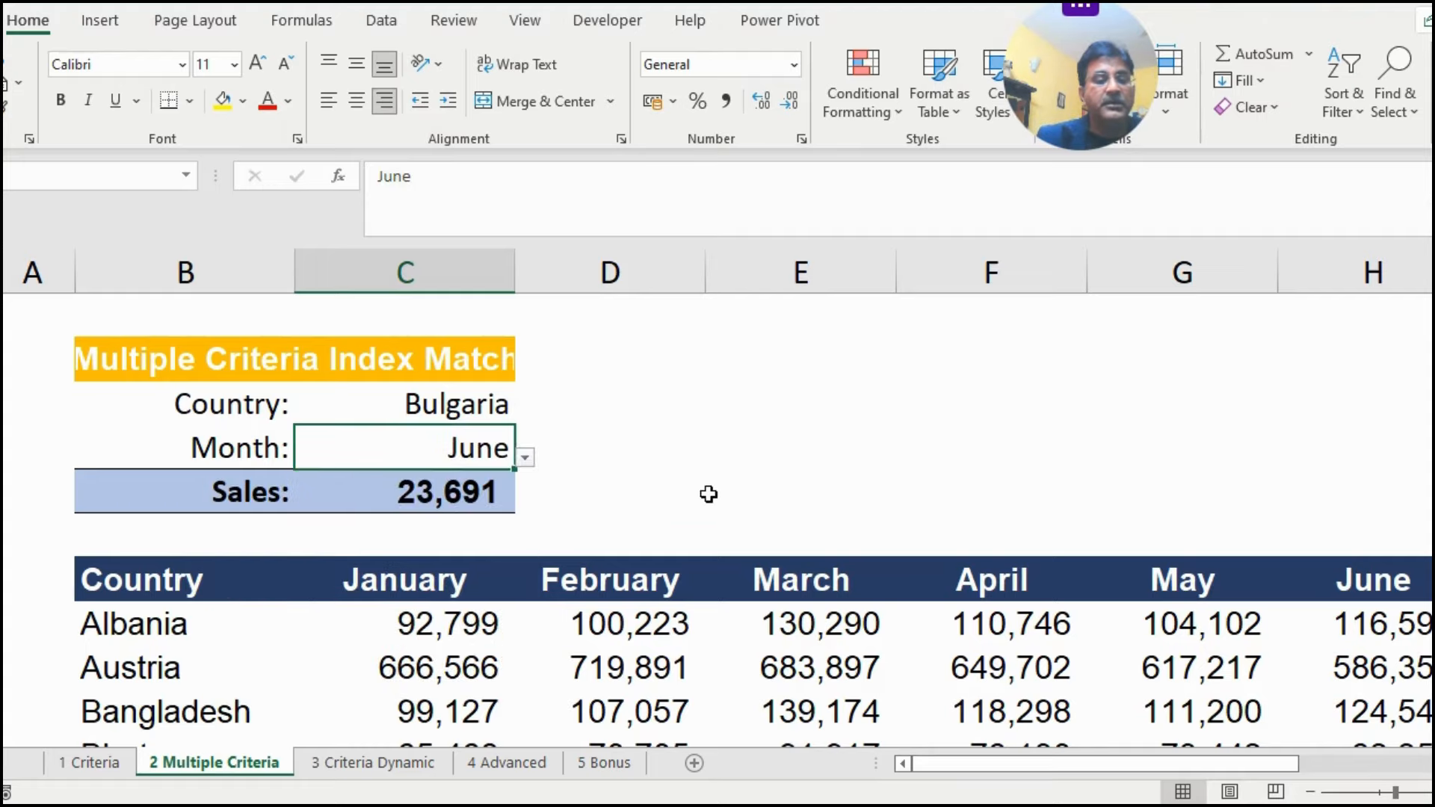
Step: Choose India as the country and March as the month to test the two-criteria sales lookup again
scroll(708, 495, "down", 4)
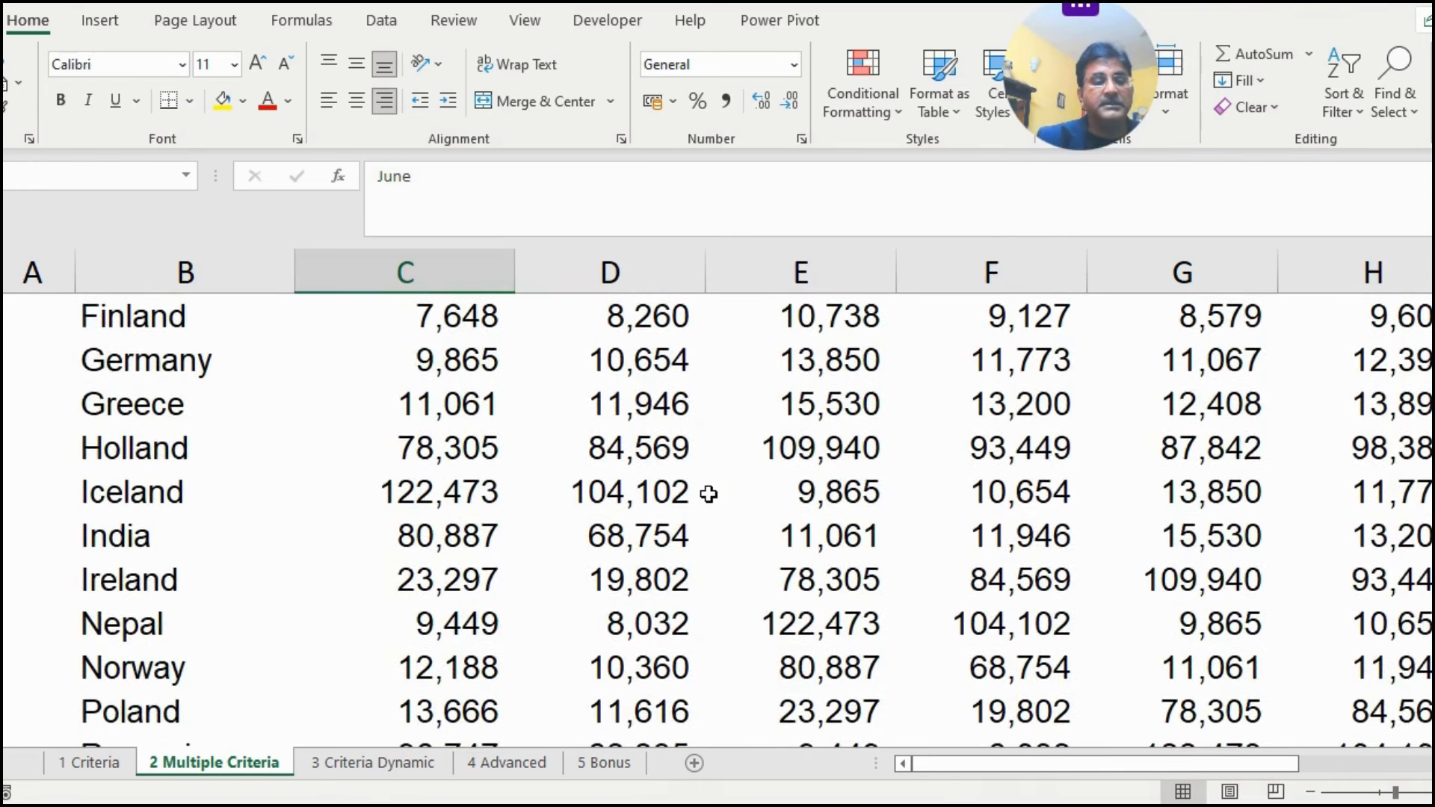
scroll(709, 495, "down", 2)
scroll(707, 492, "up", 6)
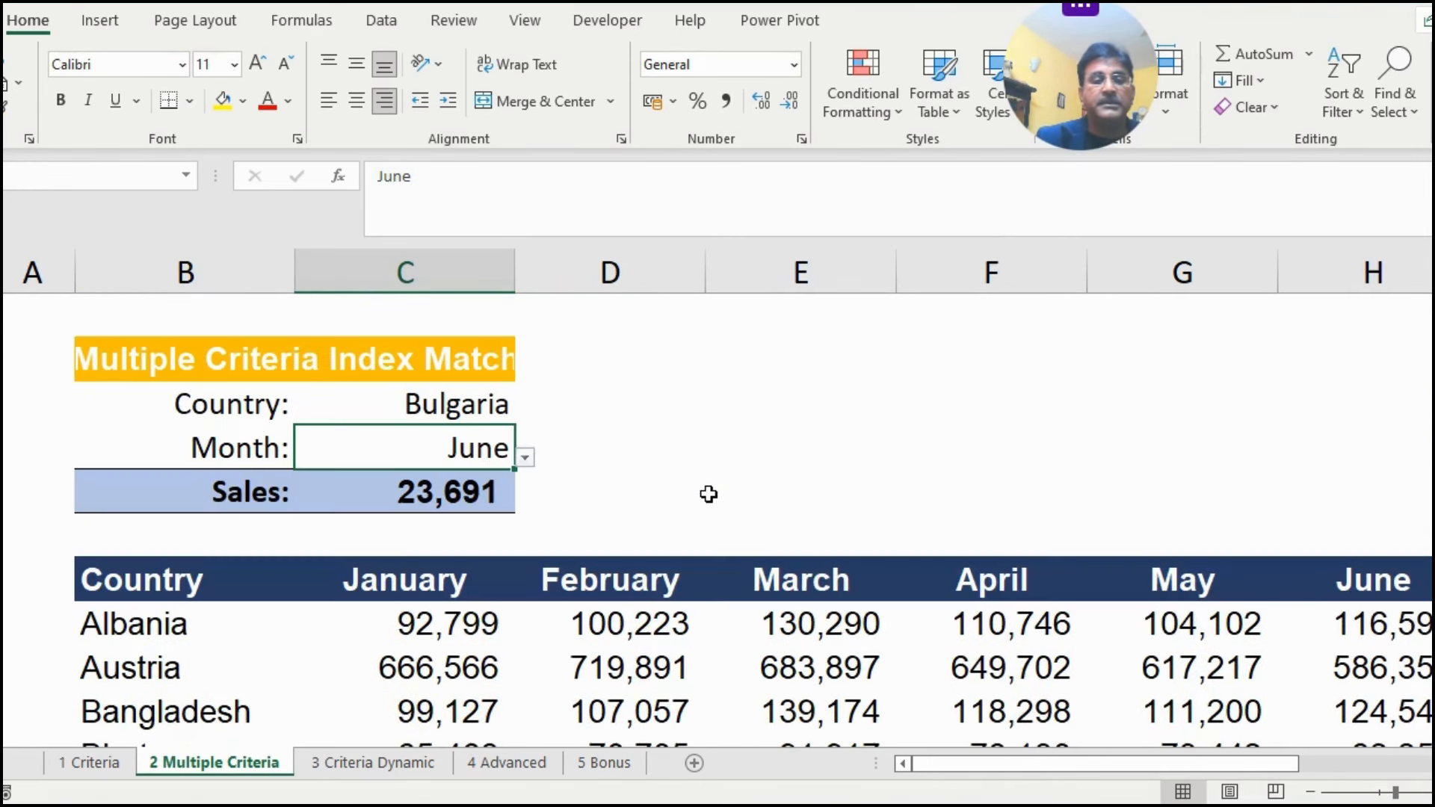
left_click(496, 404)
left_click(526, 413)
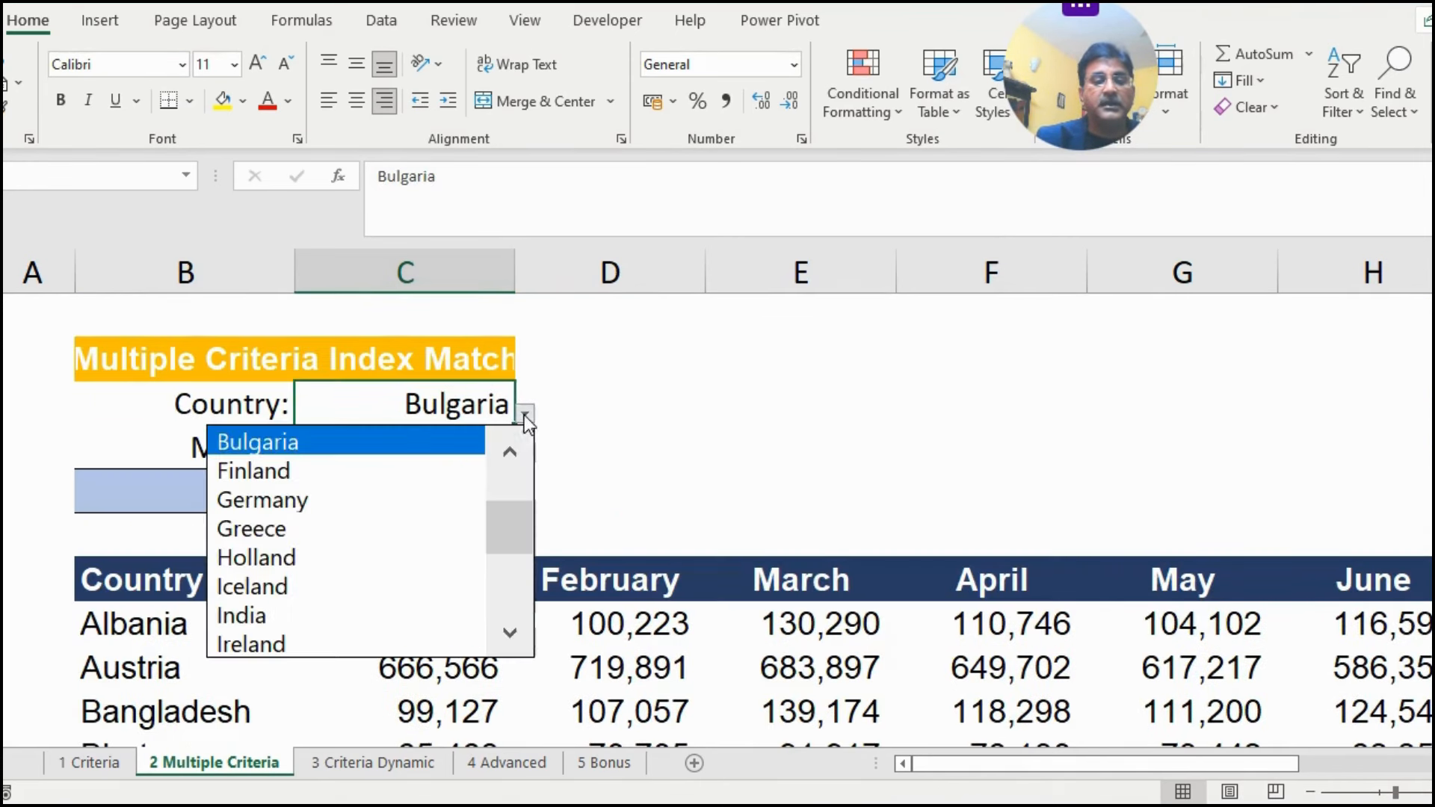
left_click(292, 621)
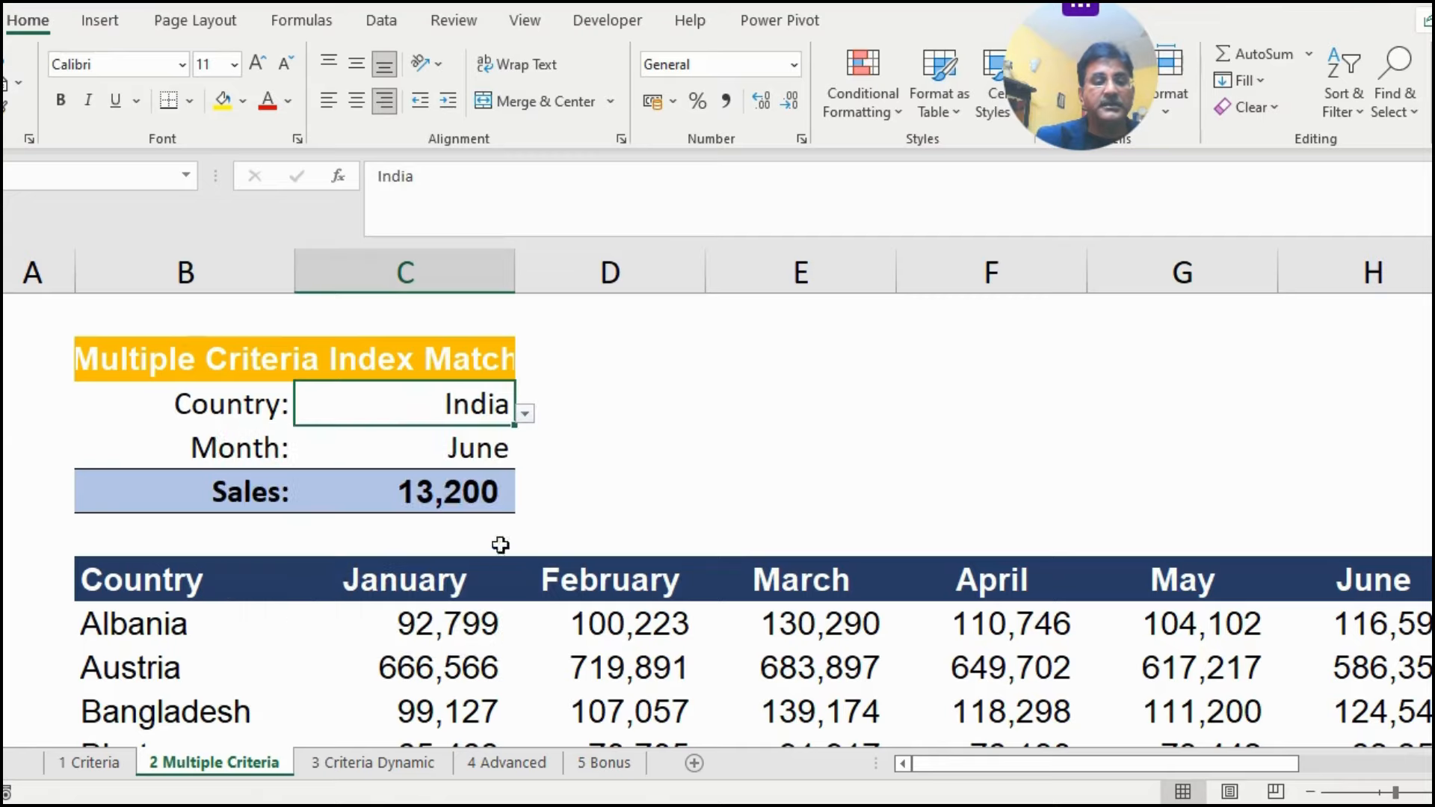
left_click(460, 448)
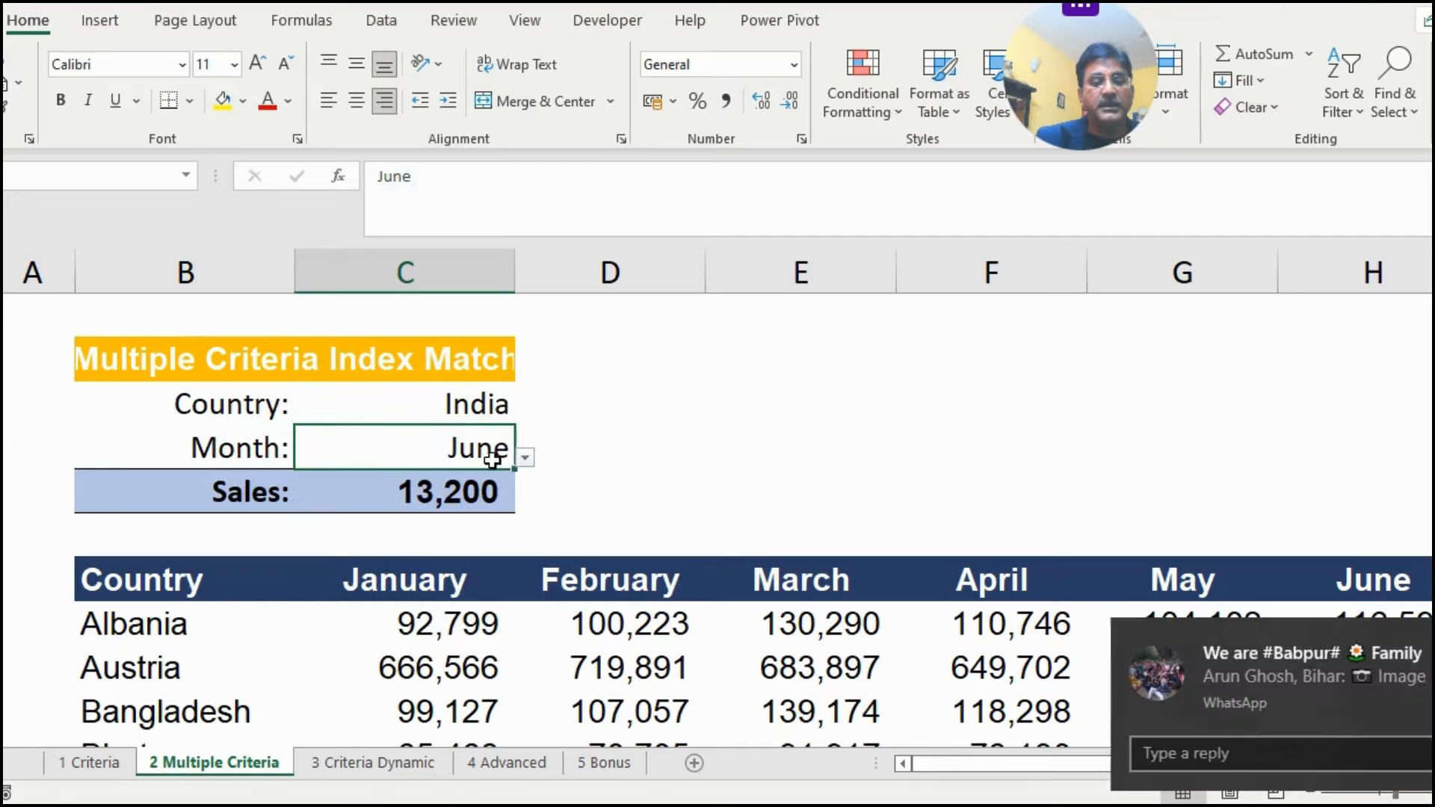
left_click(527, 457)
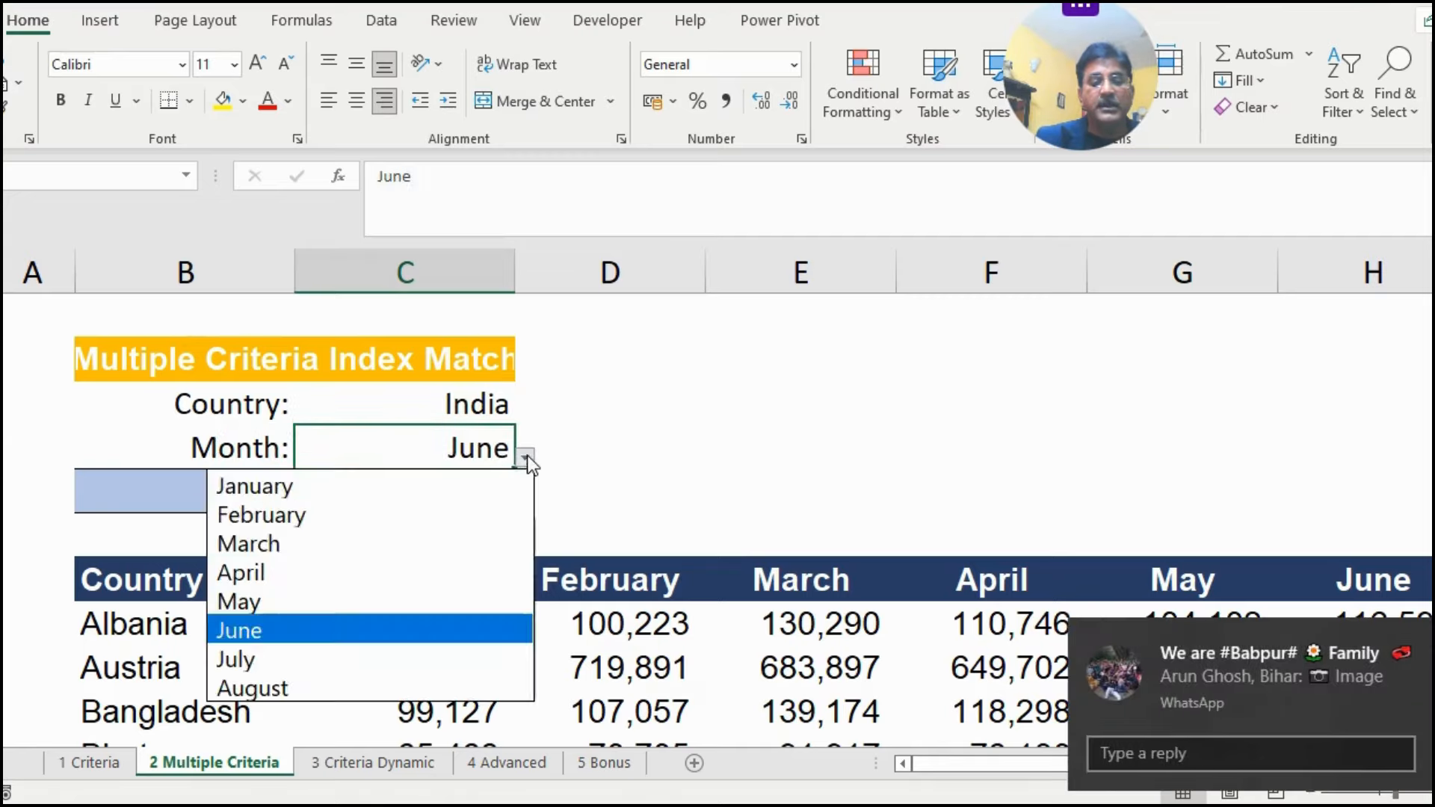
left_click(282, 557)
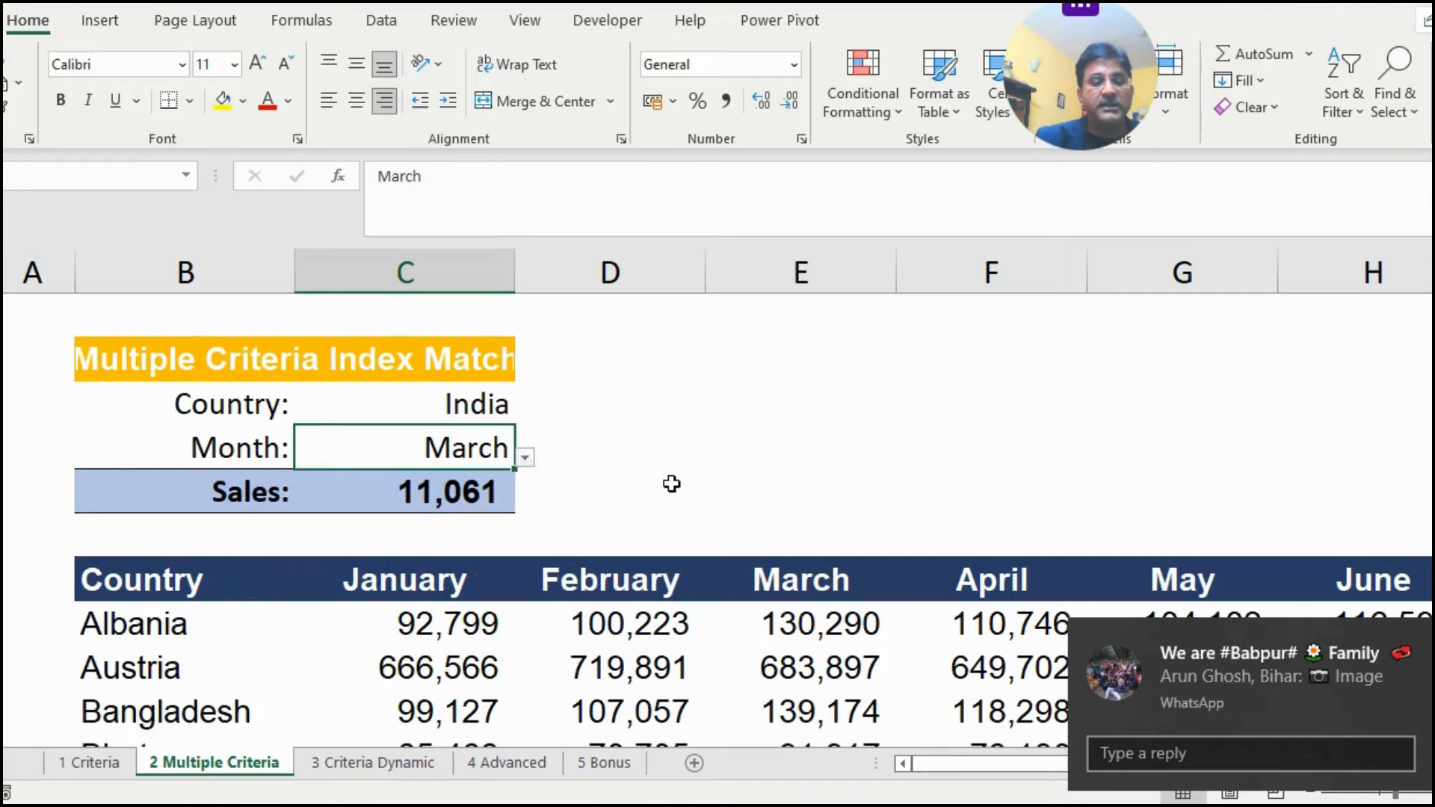
left_click(848, 450)
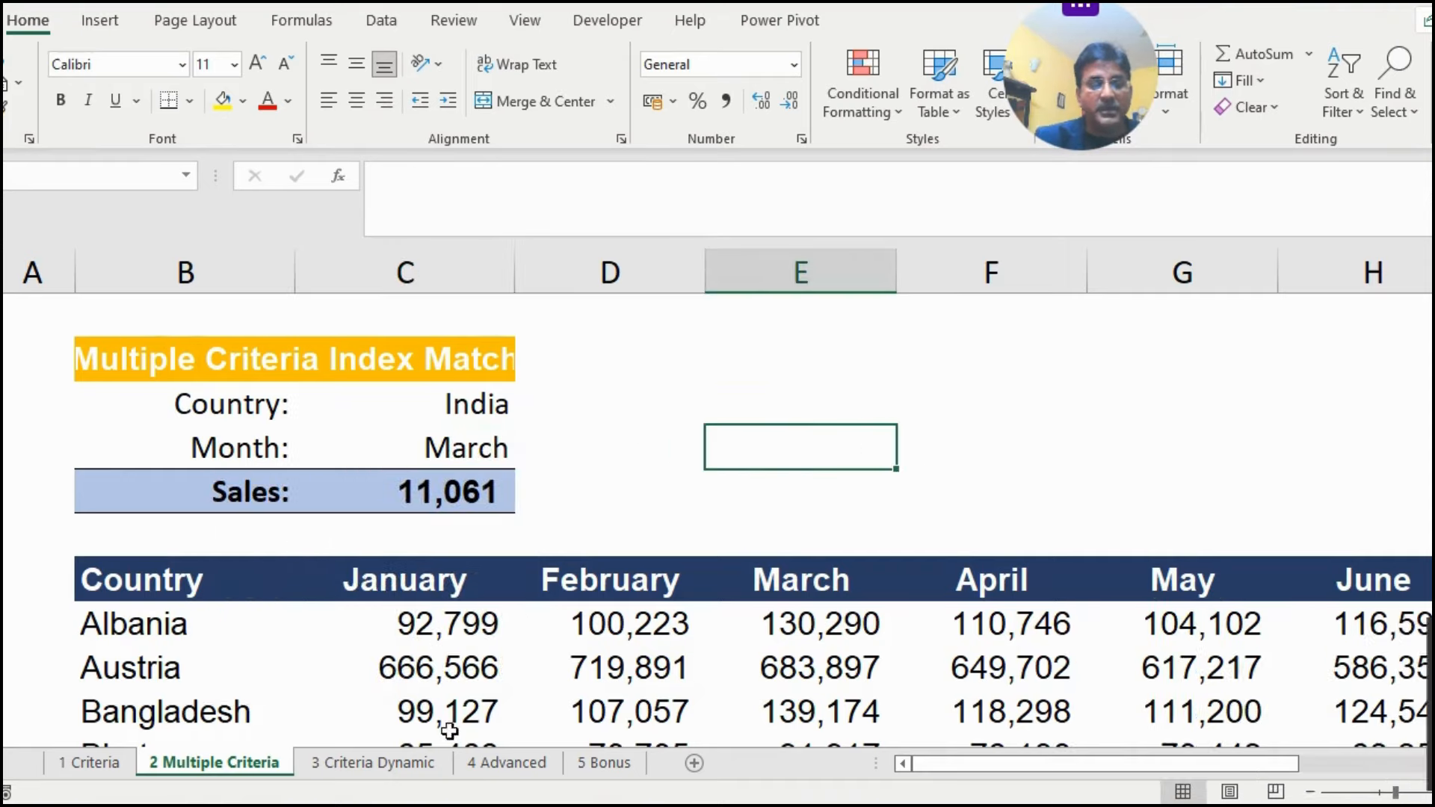
Step: On the 3 Criteria Dynamic sheet, start an INDEX formula in the 2020 Revenue cell C4
left_click(388, 764)
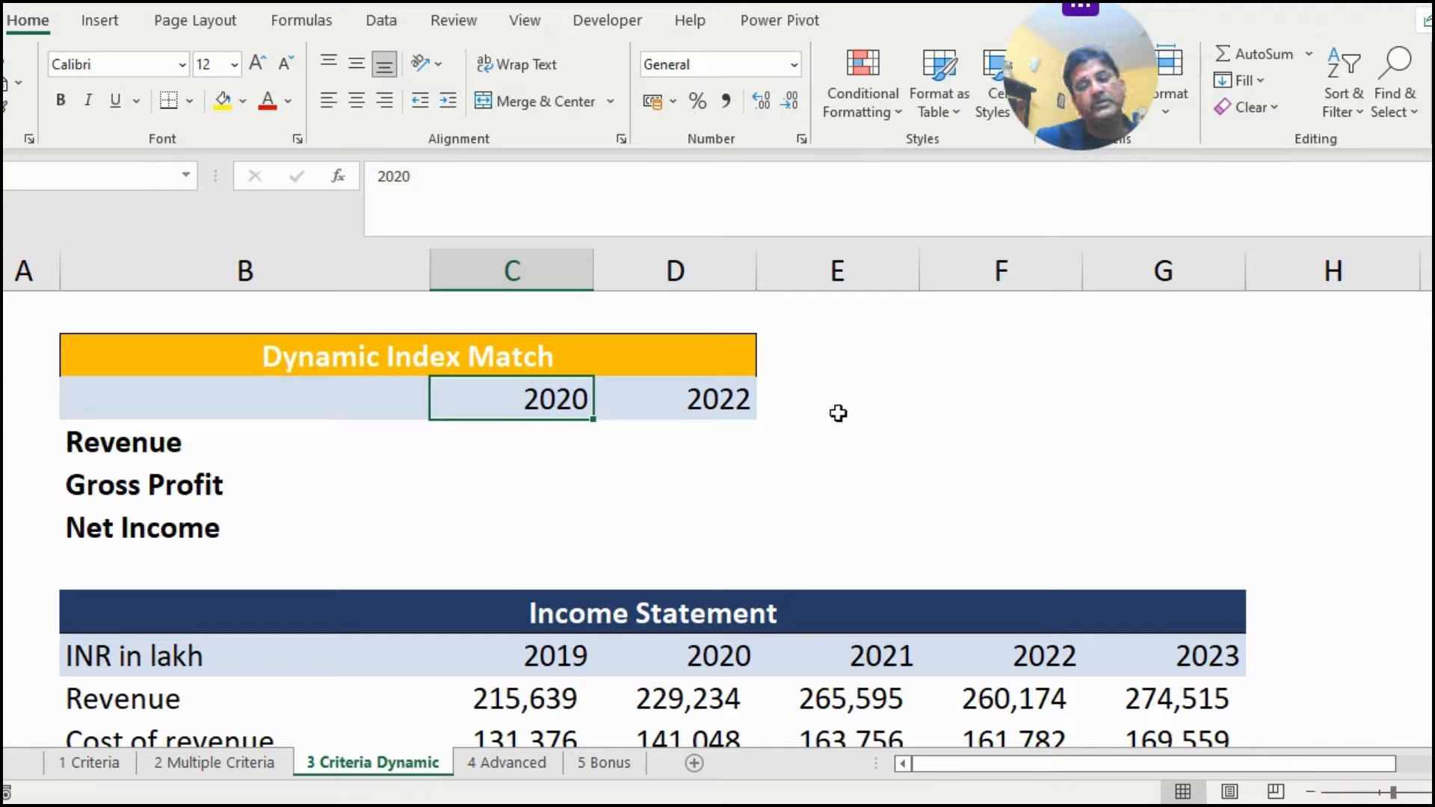
left_click(513, 442)
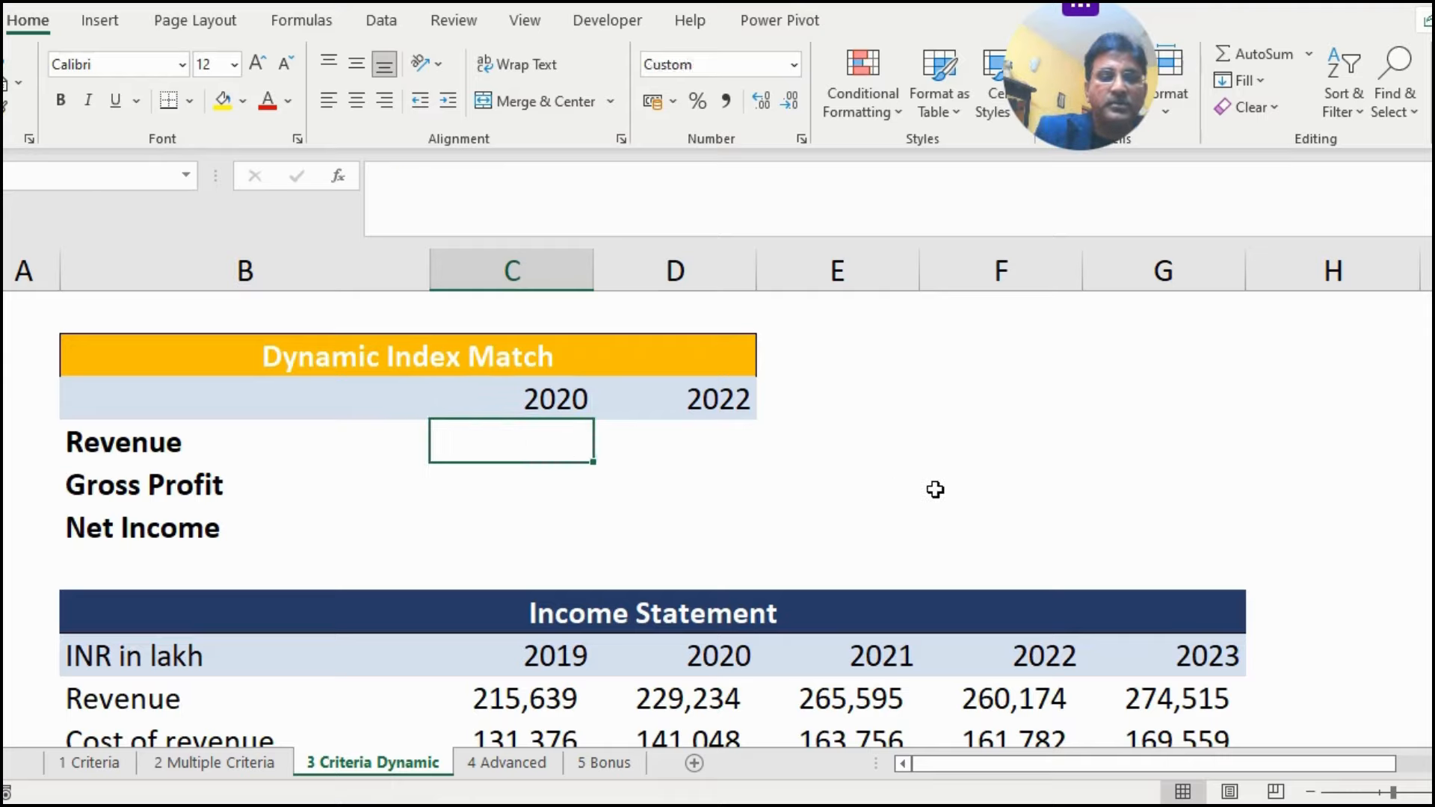
type("=inde")
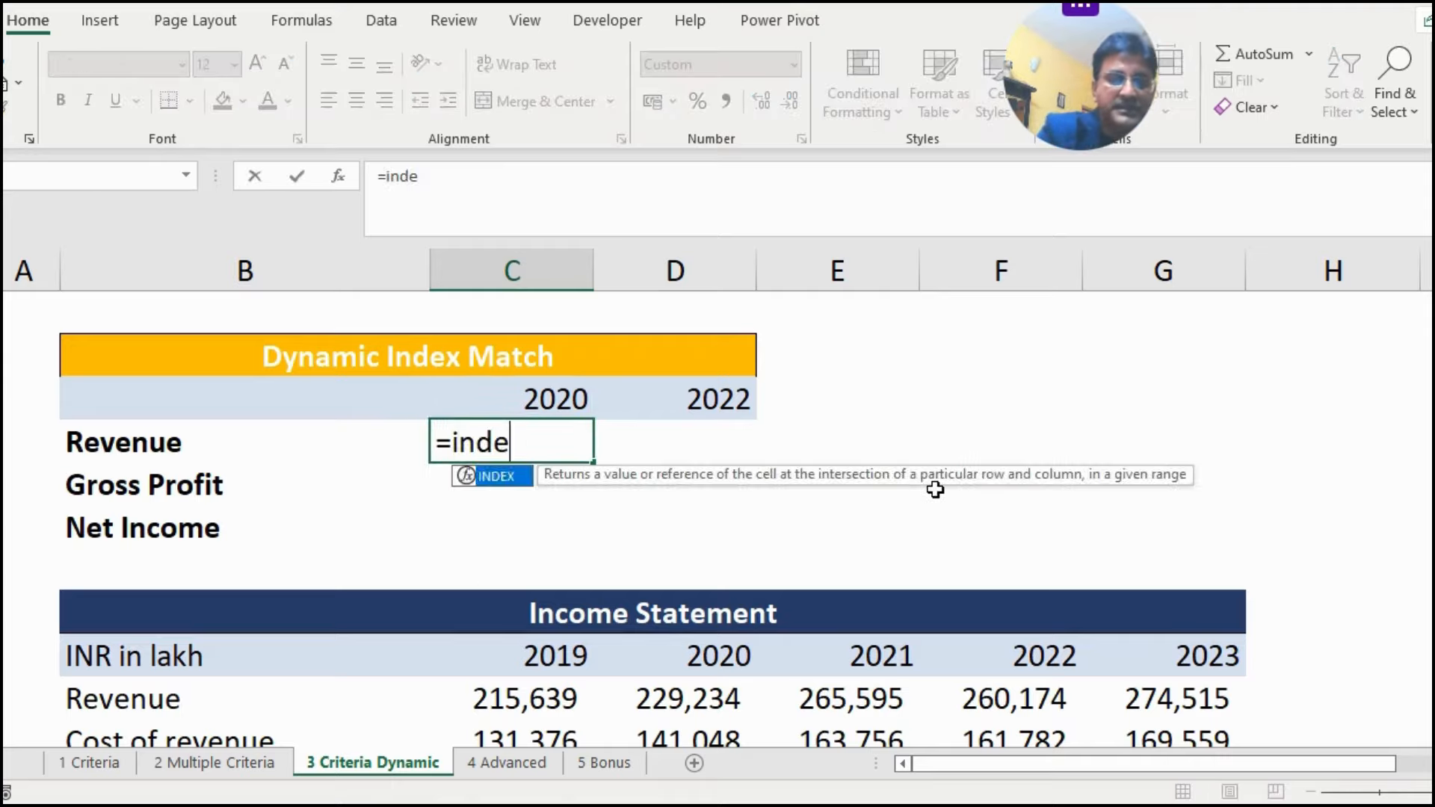
type("x")
key("Tab")
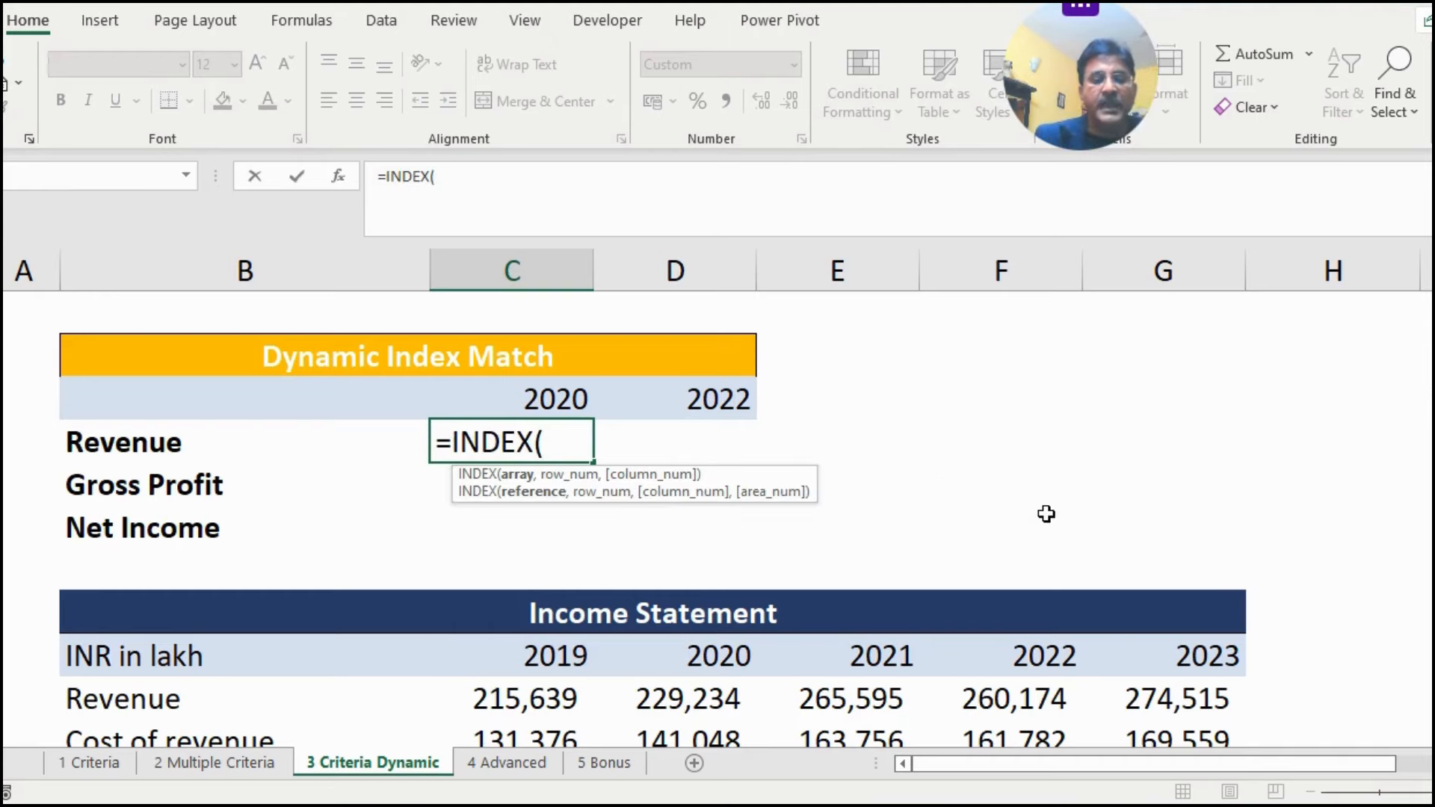
Step: Set the income statement range C9:G23, from the year headers down to Net income, as the INDEX array
scroll(725, 490, "down", 2)
left_click(515, 397)
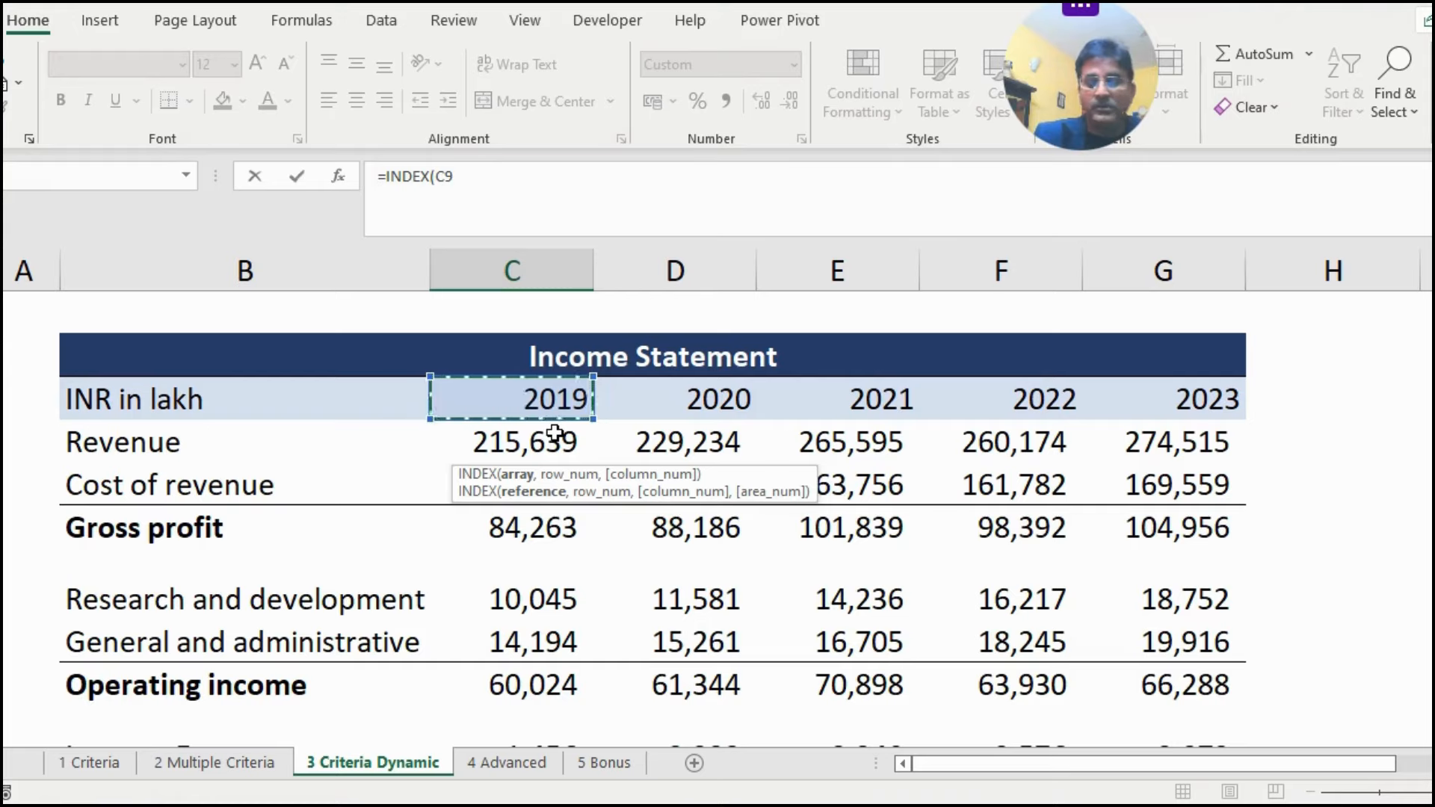
key("shift+Right")
key("shift+Right")
key("shift+Right")
key("shift+Right")
key("shift+Down")
key("shift+Down")
key("shift+Down")
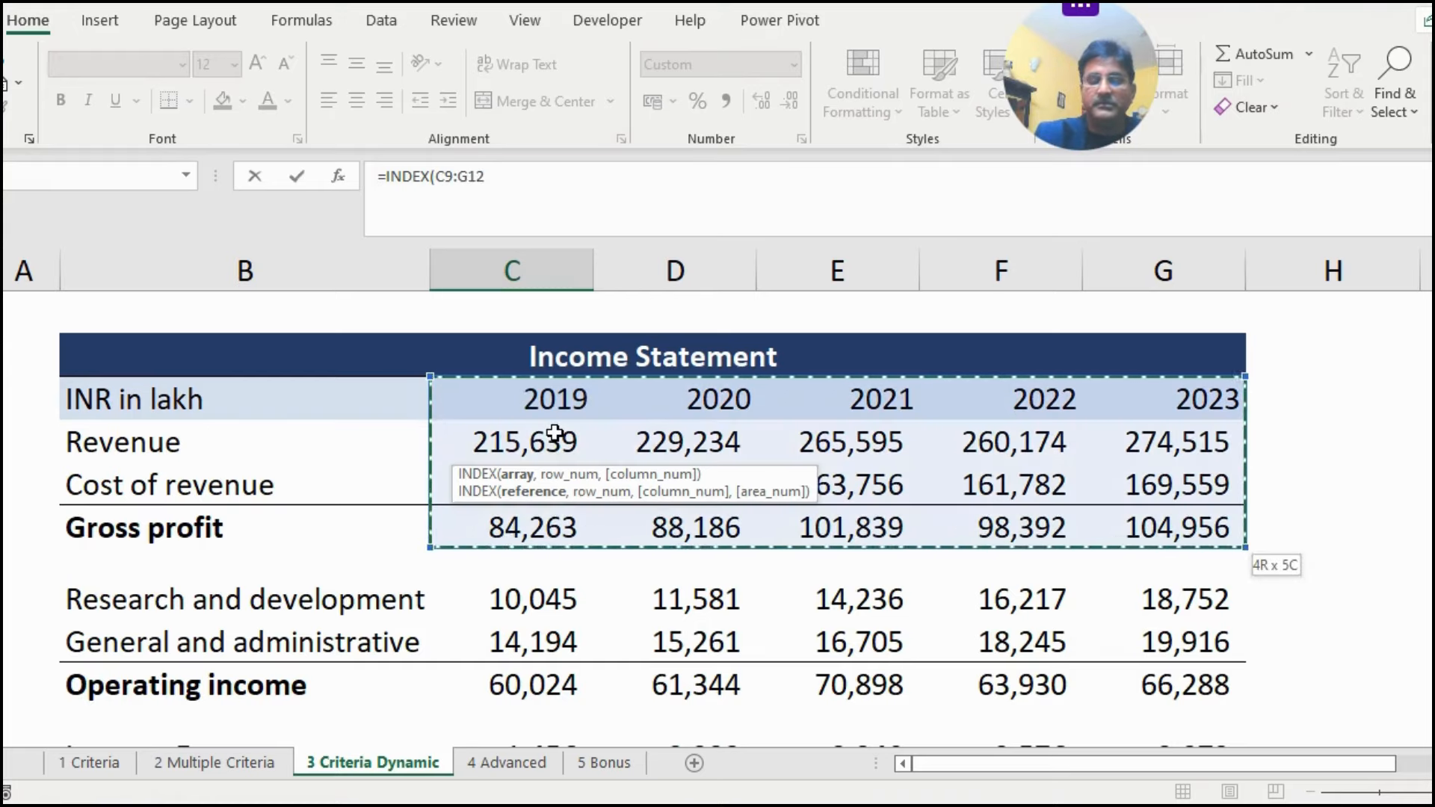
key("shift+Down")
key("shift+Down")
key("shift+Down")
key("shift+Down")
key("shift+Down")
key("shift+Down")
key("shift+Down")
key("shift+Down")
key("shift+Down")
key("shift+Down")
key("shift+Down")
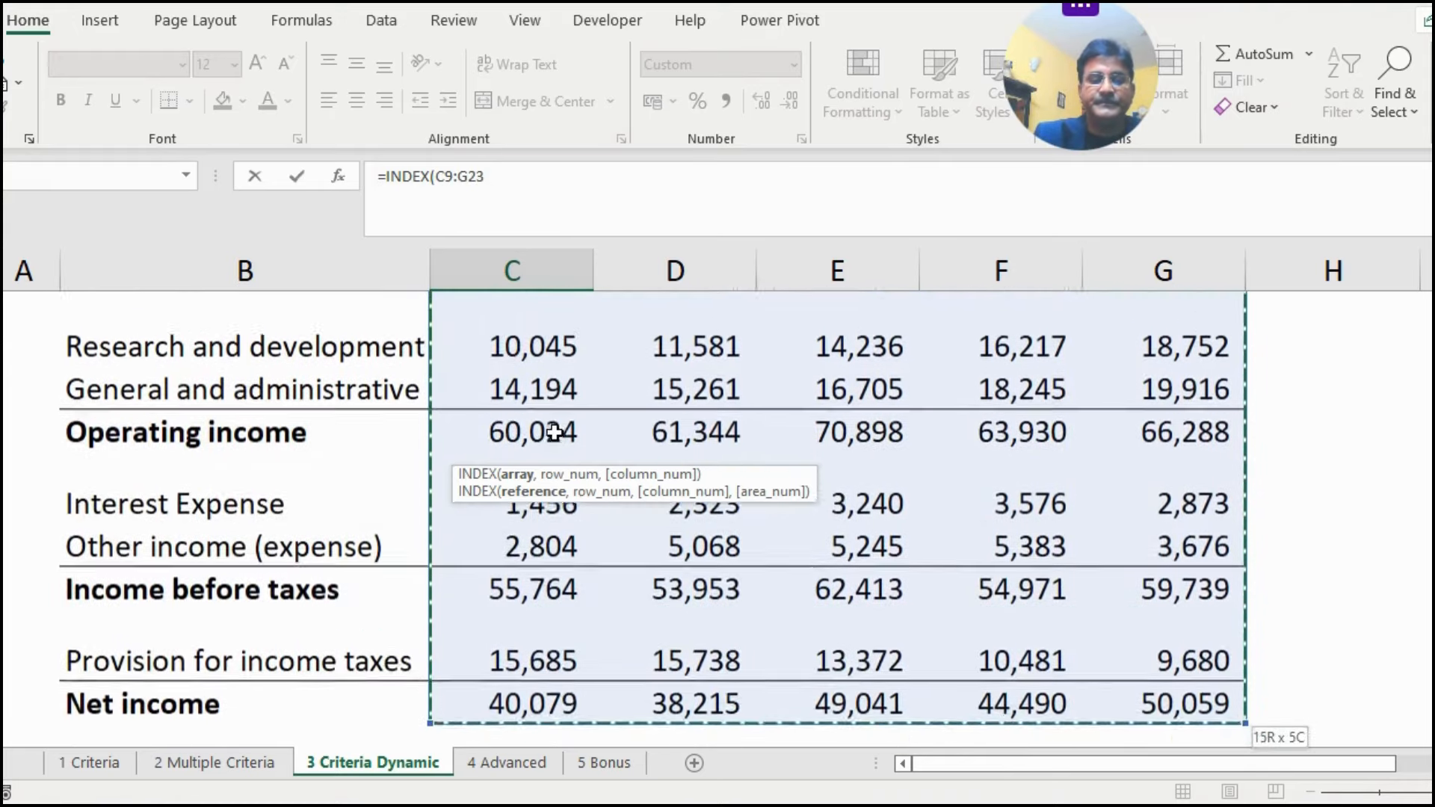
key("ctrl+shift+Down")
key("ctrl+shift+Up")
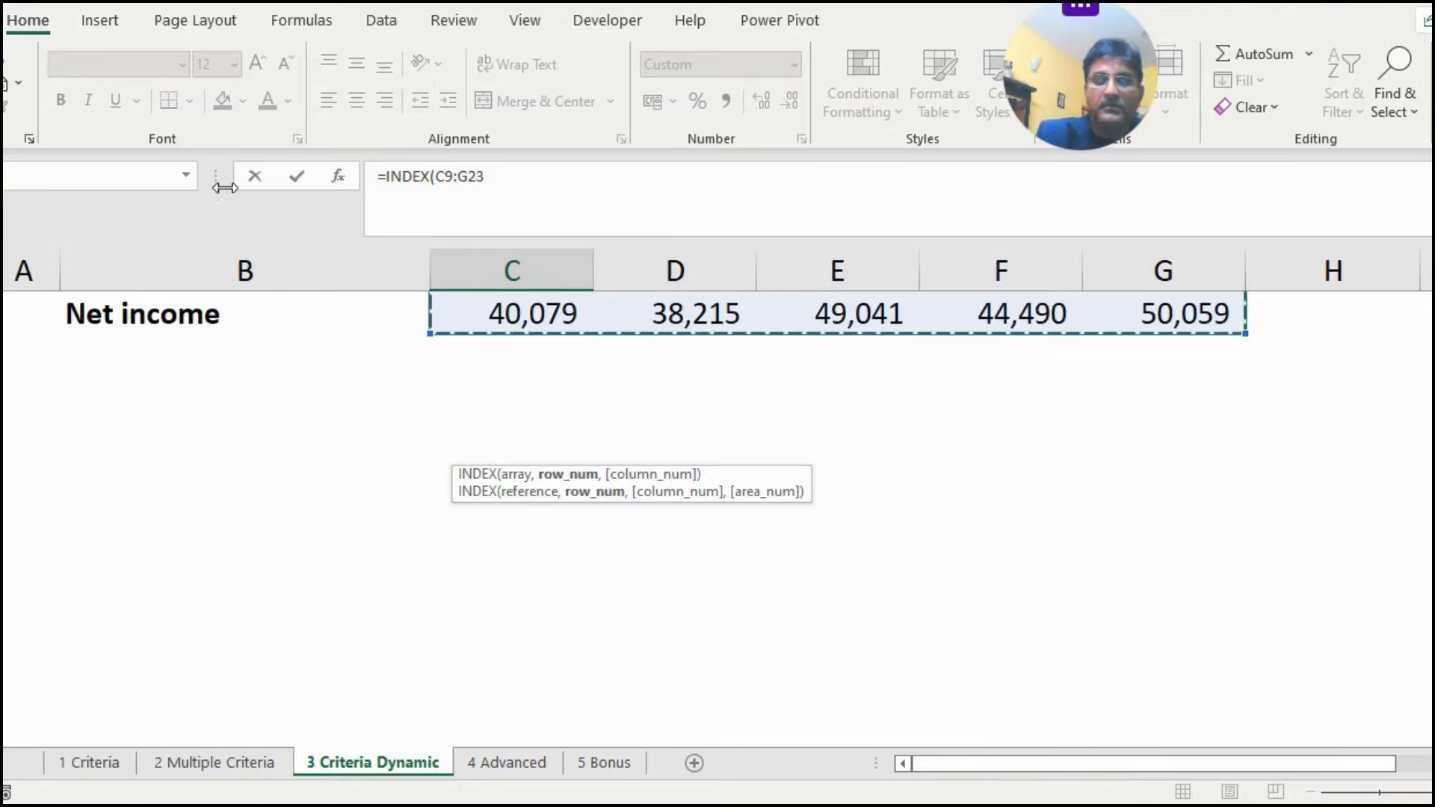
type(",")
Step: Nest a MATCH as the row number argument, with the Revenue label B4 as its lookup value
scroll(1002, 453, "up", 4)
scroll(998, 456, "up", 3)
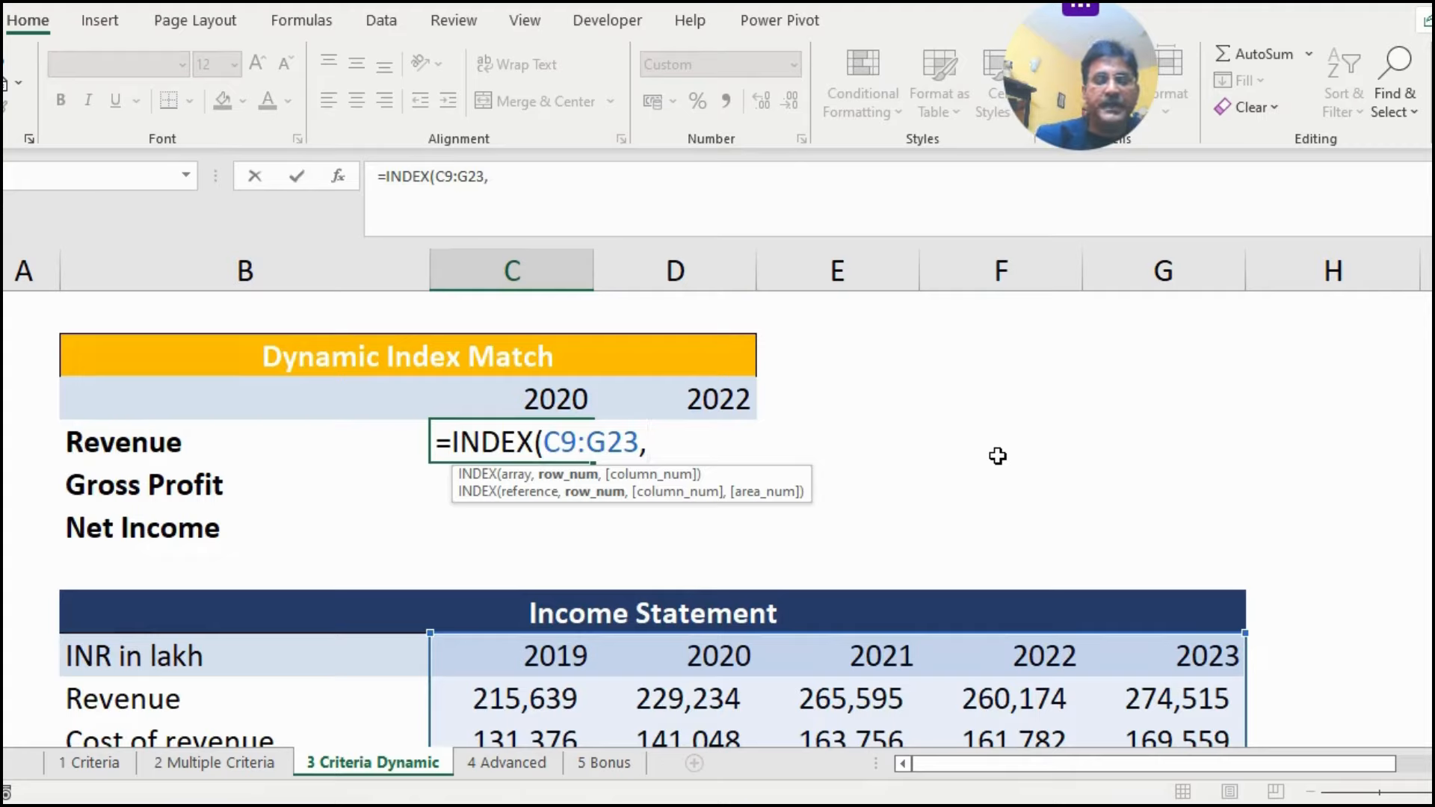
type("match")
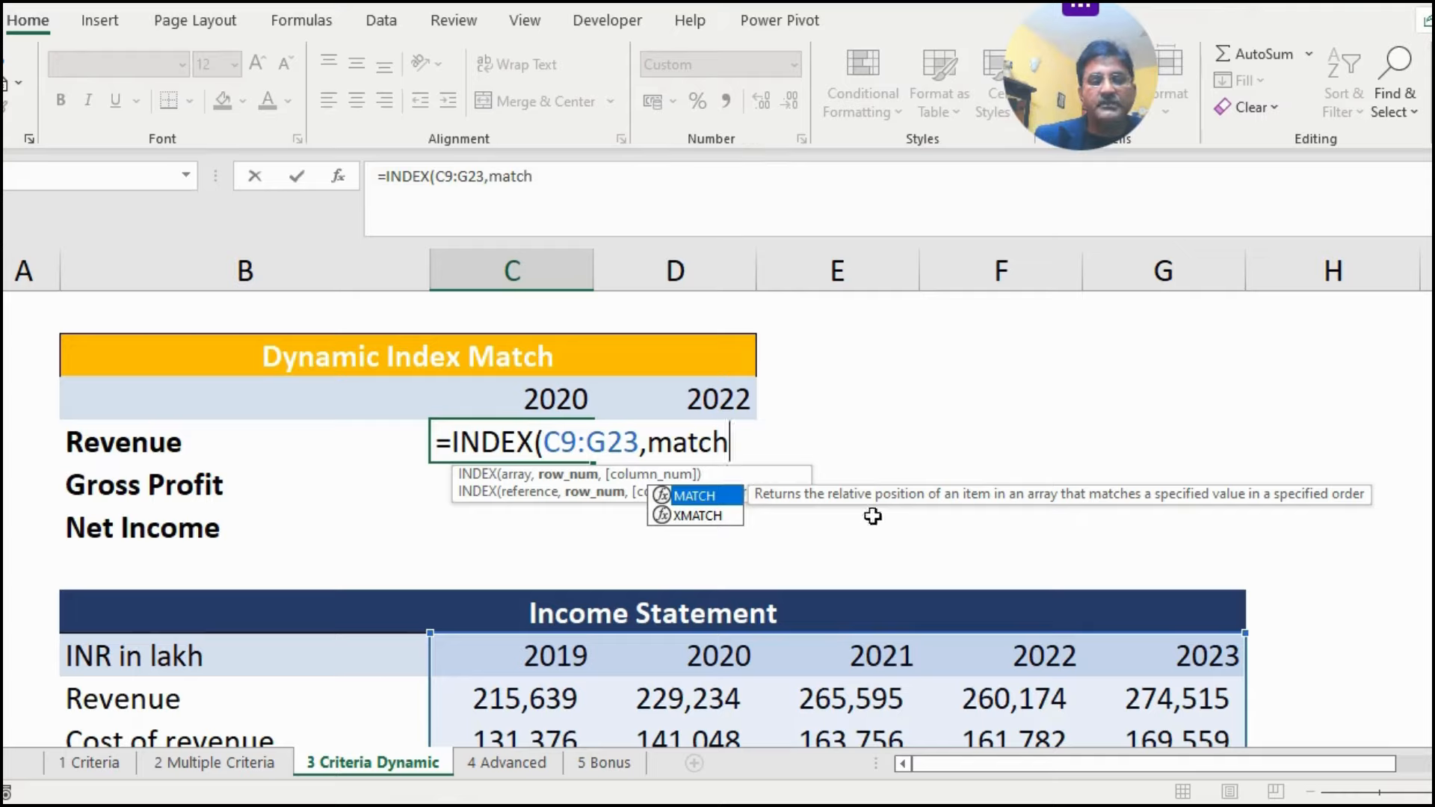
key("Tab")
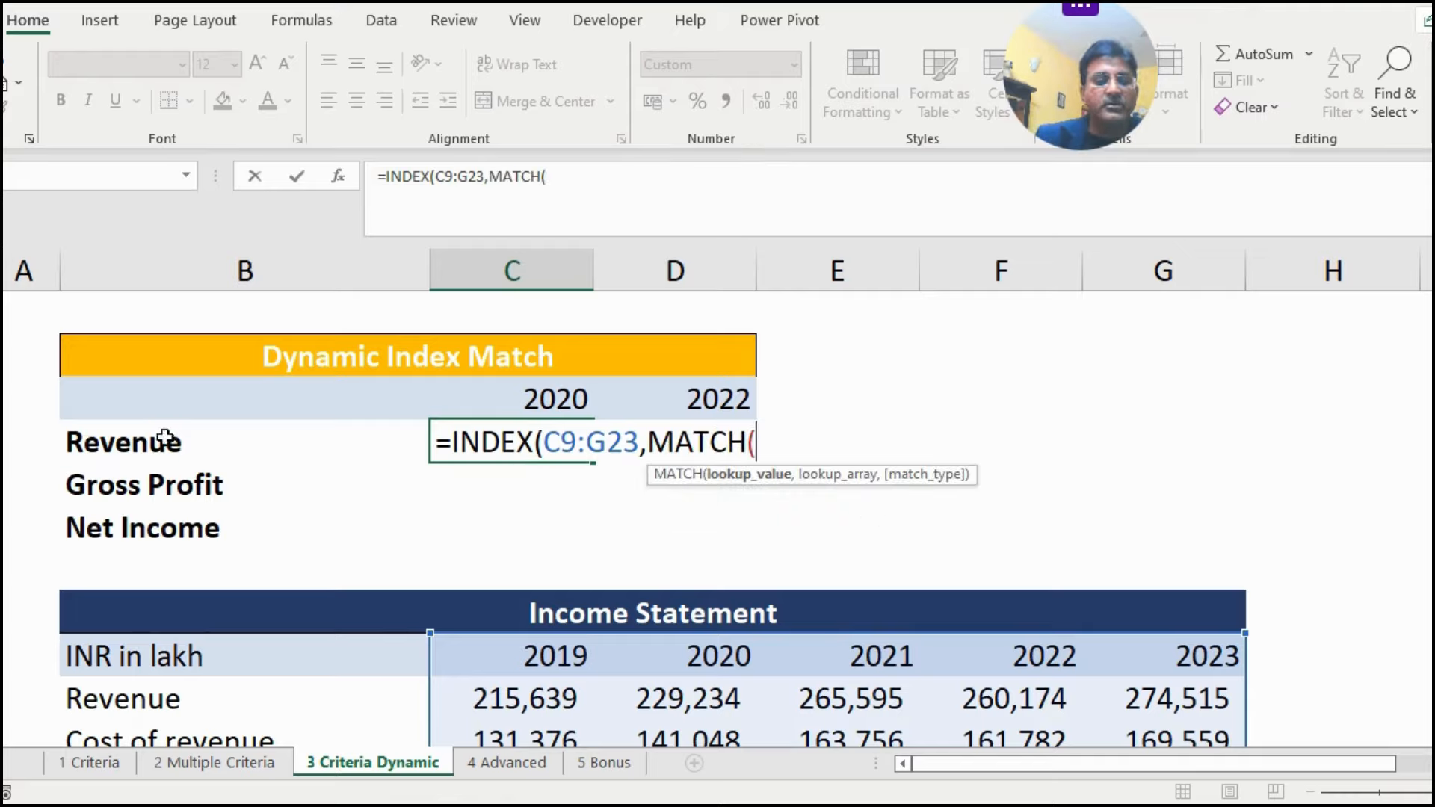
left_click(133, 445)
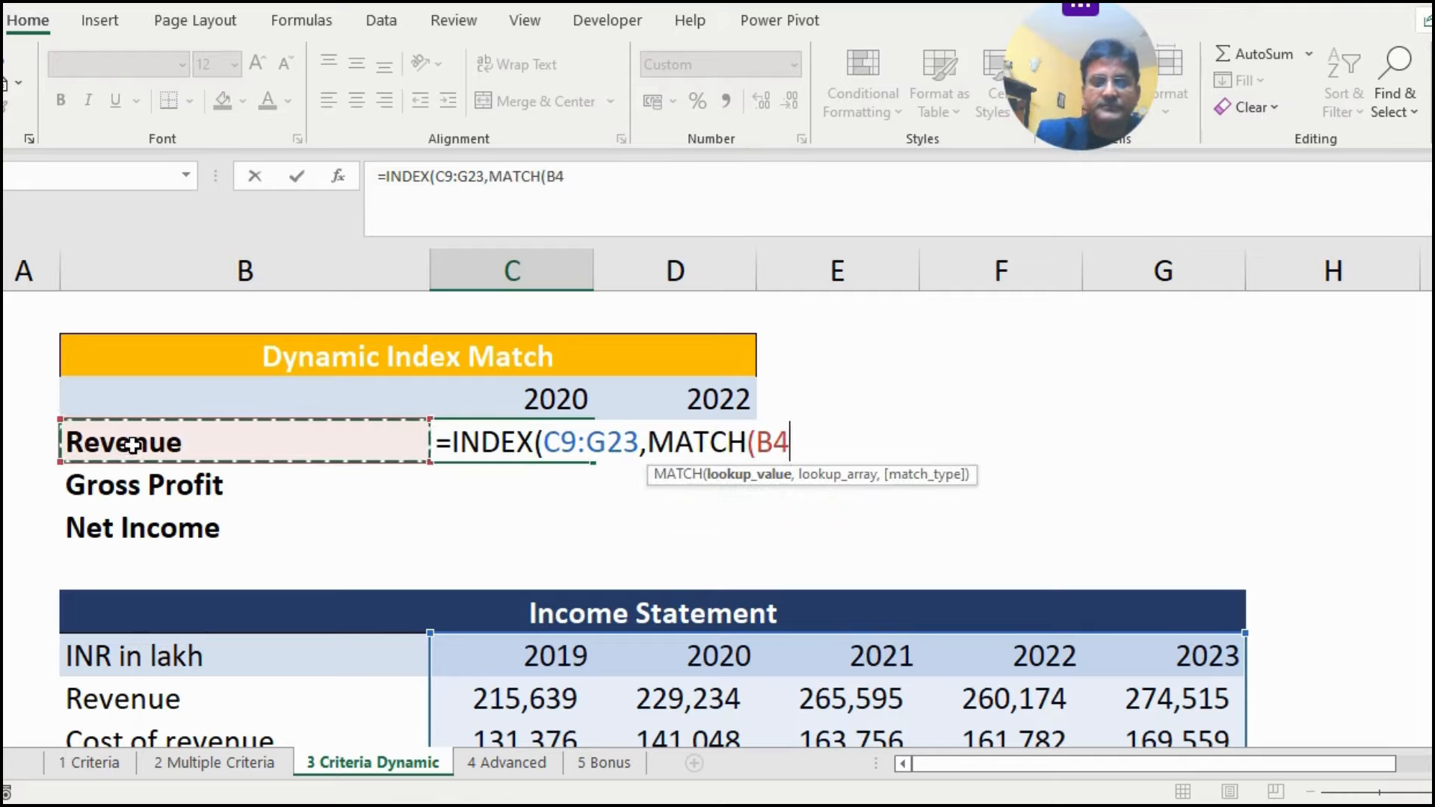
type(",")
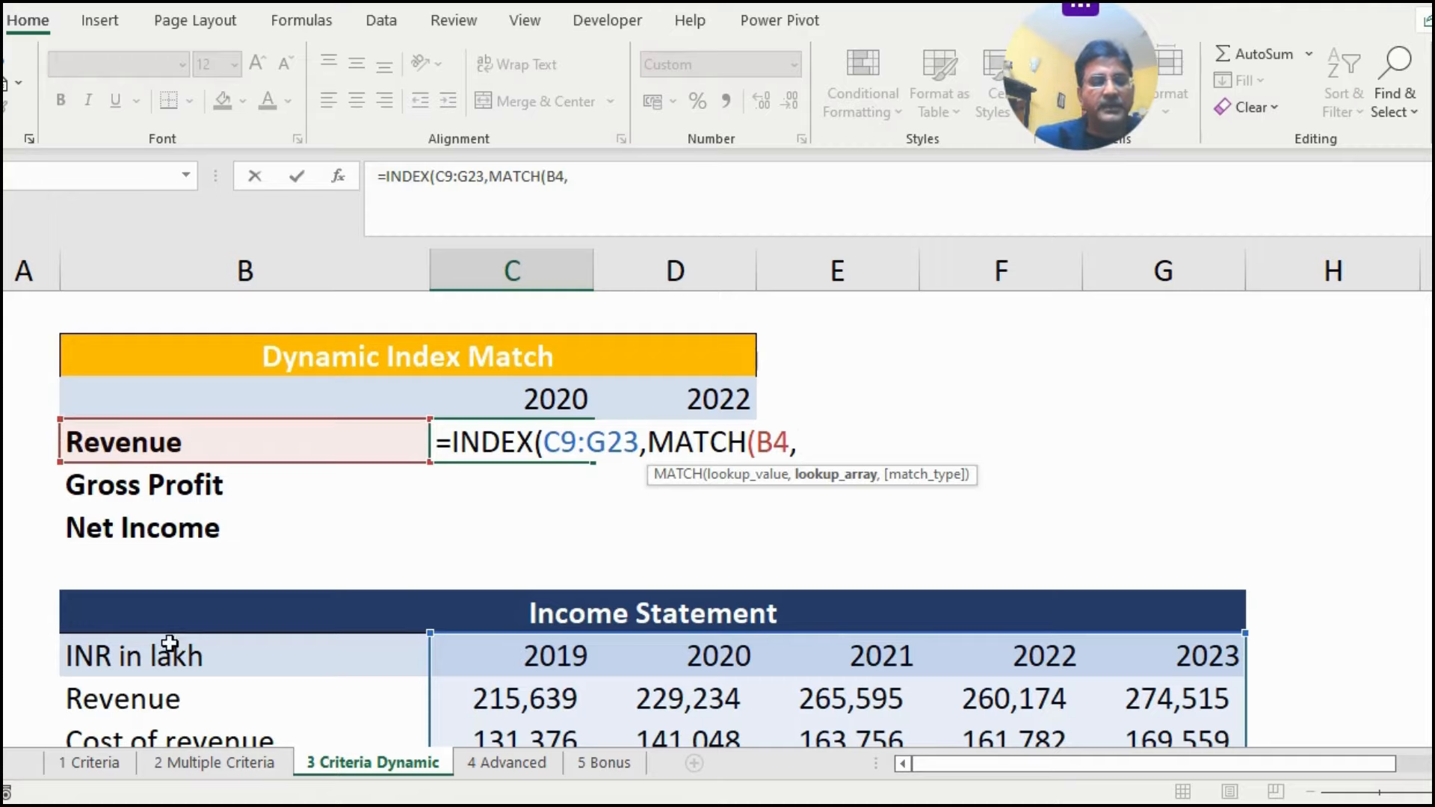
Step: Complete the row MATCH with the income statement labels B9:B23 as lookup array and match type 0
left_click_drag(202, 665, 157, 663)
key("ctrl+shift+Down")
key("ctrl+shift+Up")
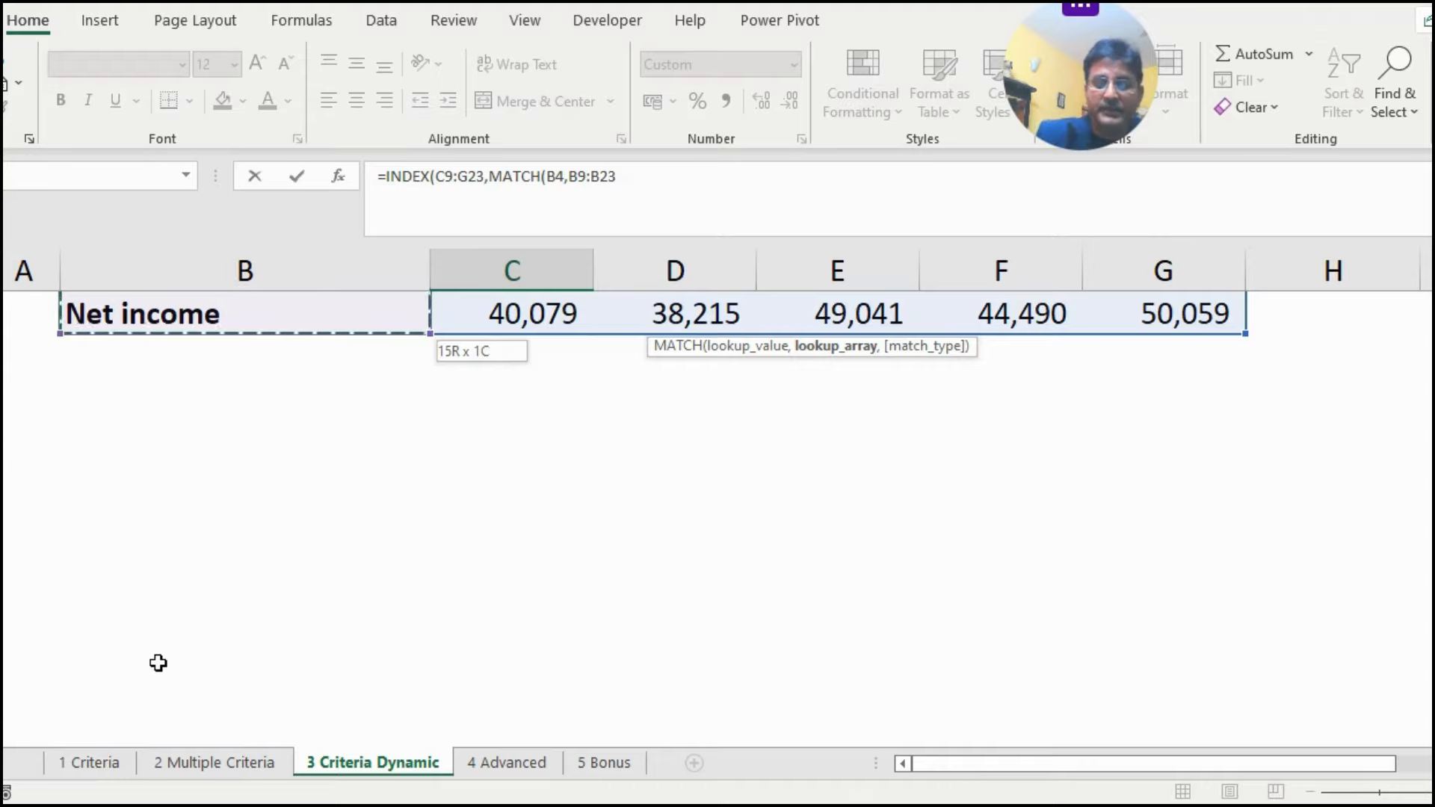
type(",")
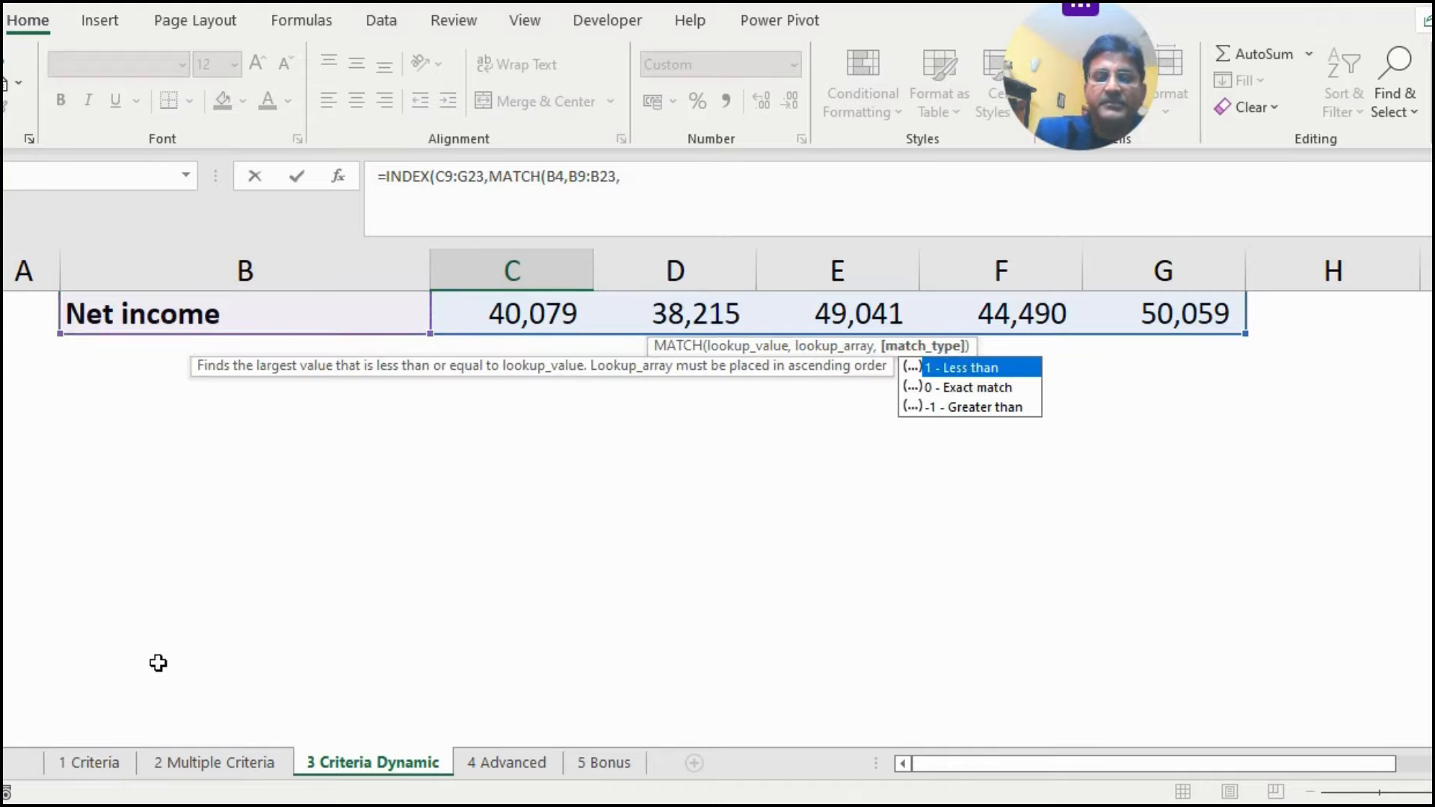
type("0)")
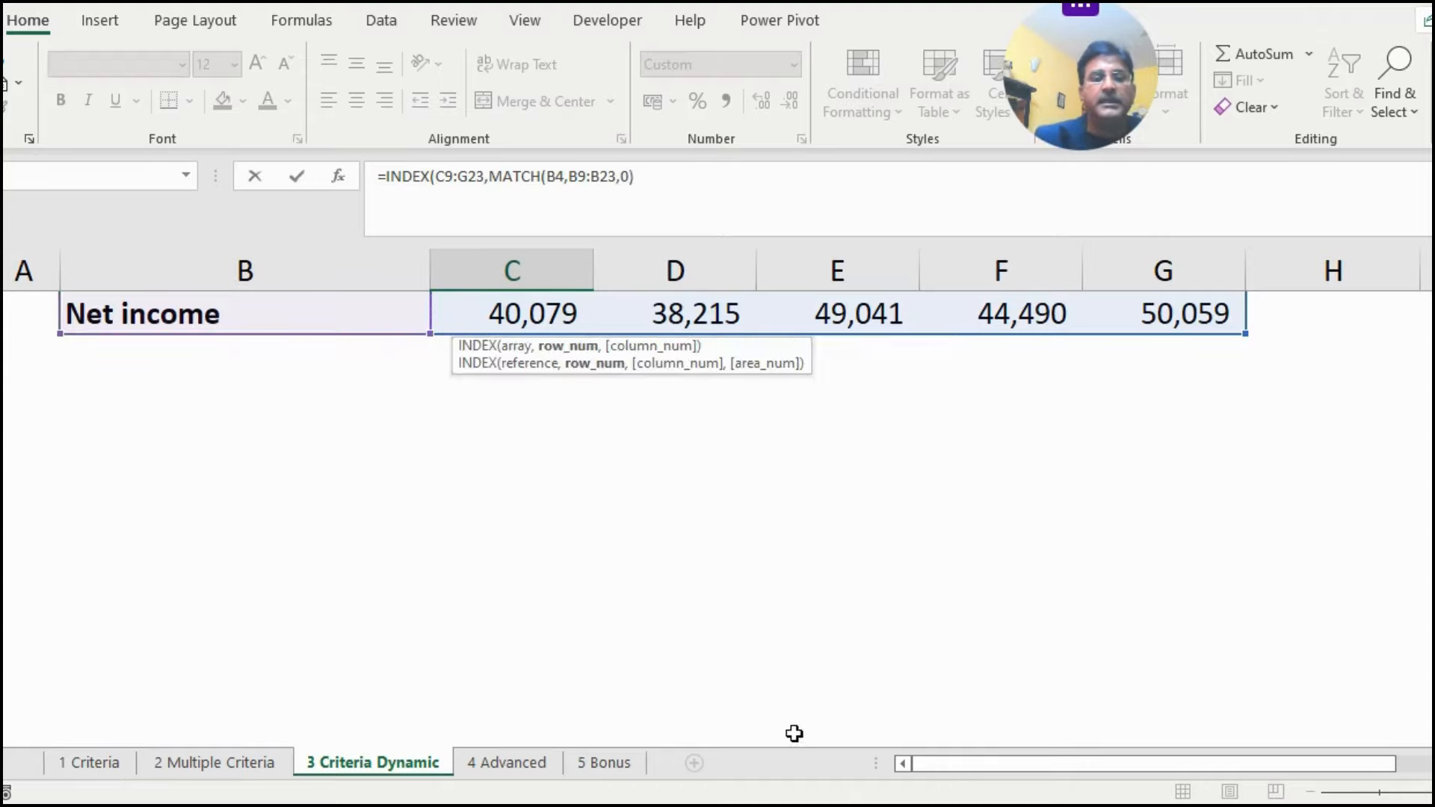
Step: Nest a second MATCH as the column number argument, with the year cell C3 as its lookup value
scroll(794, 733, "up", 7)
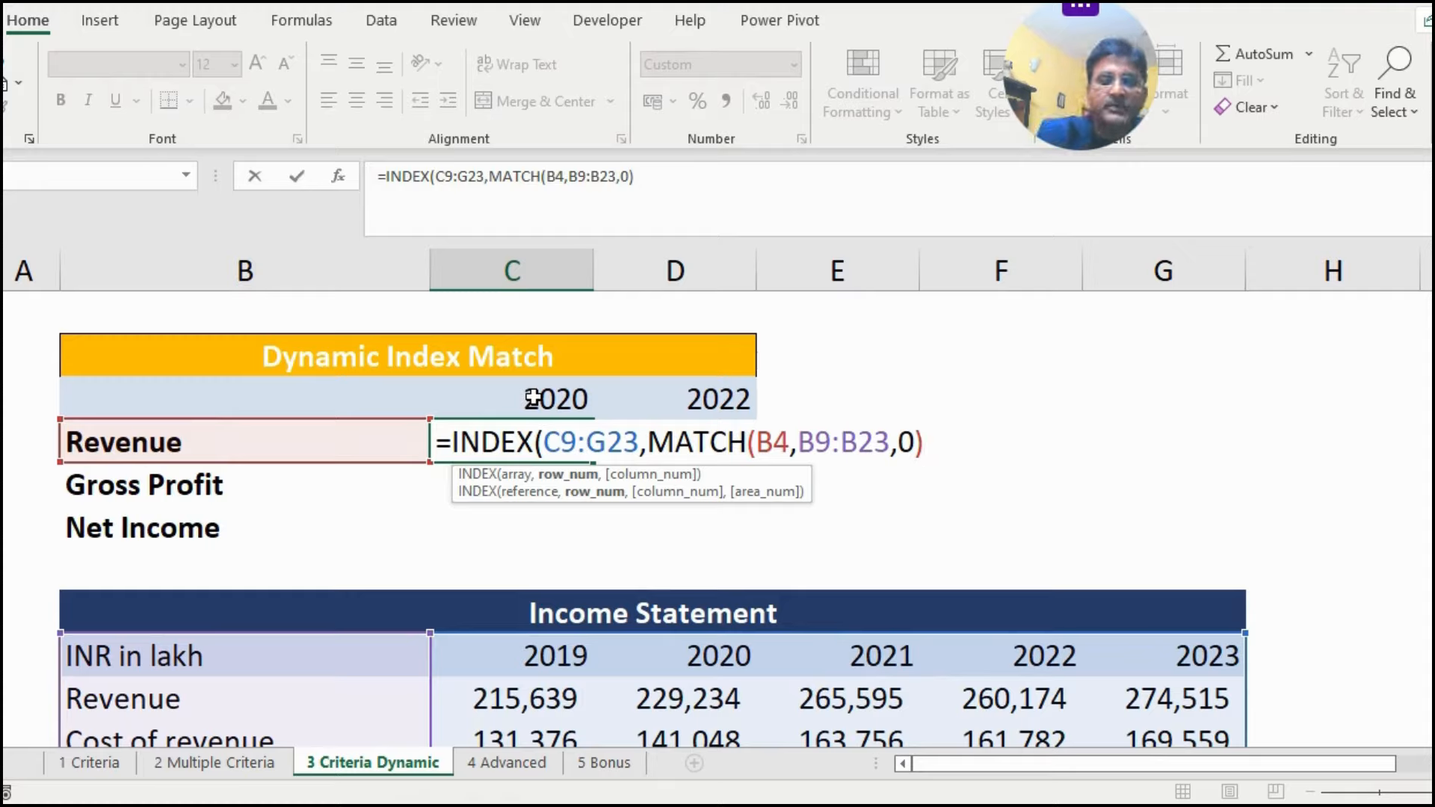
type(",")
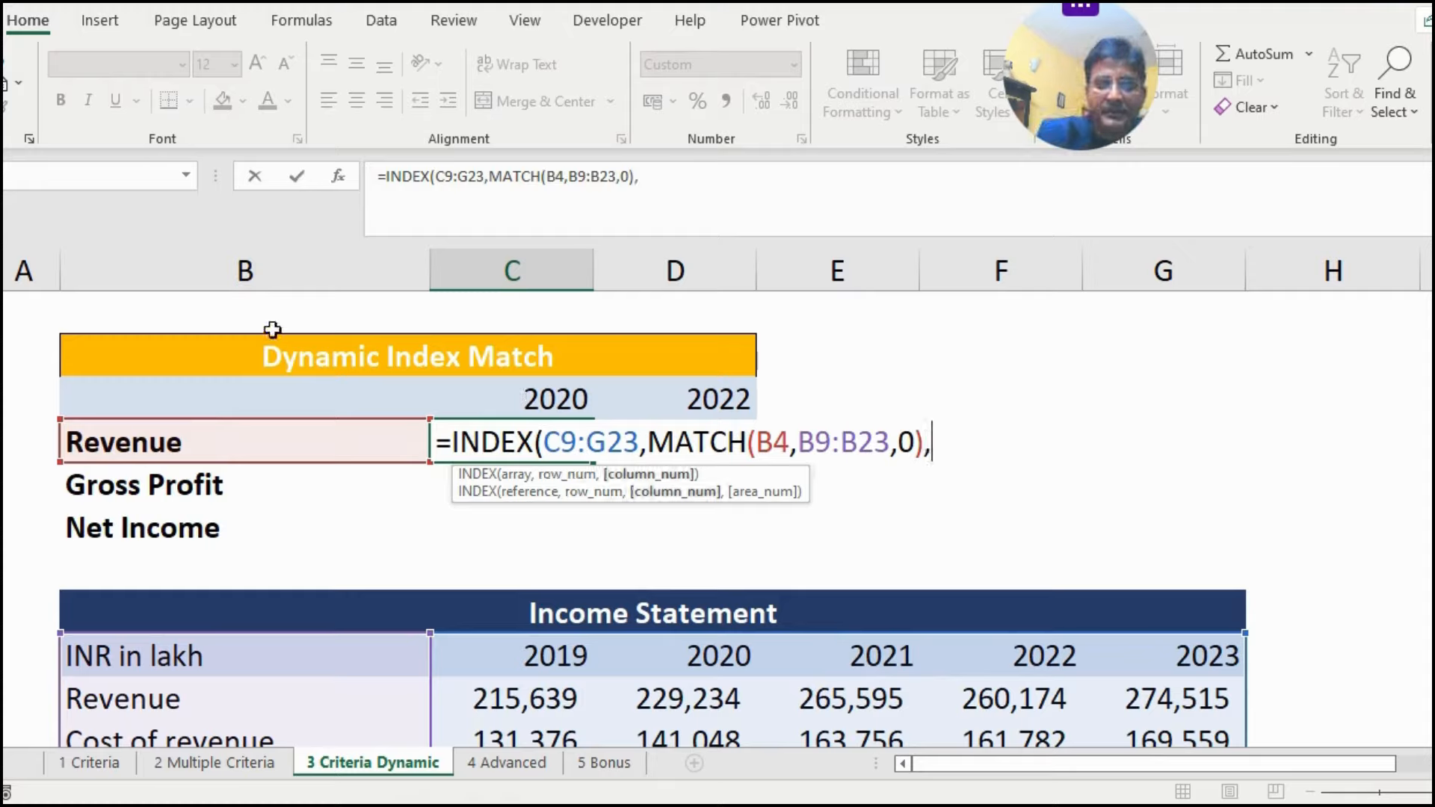
type("match")
key("Tab")
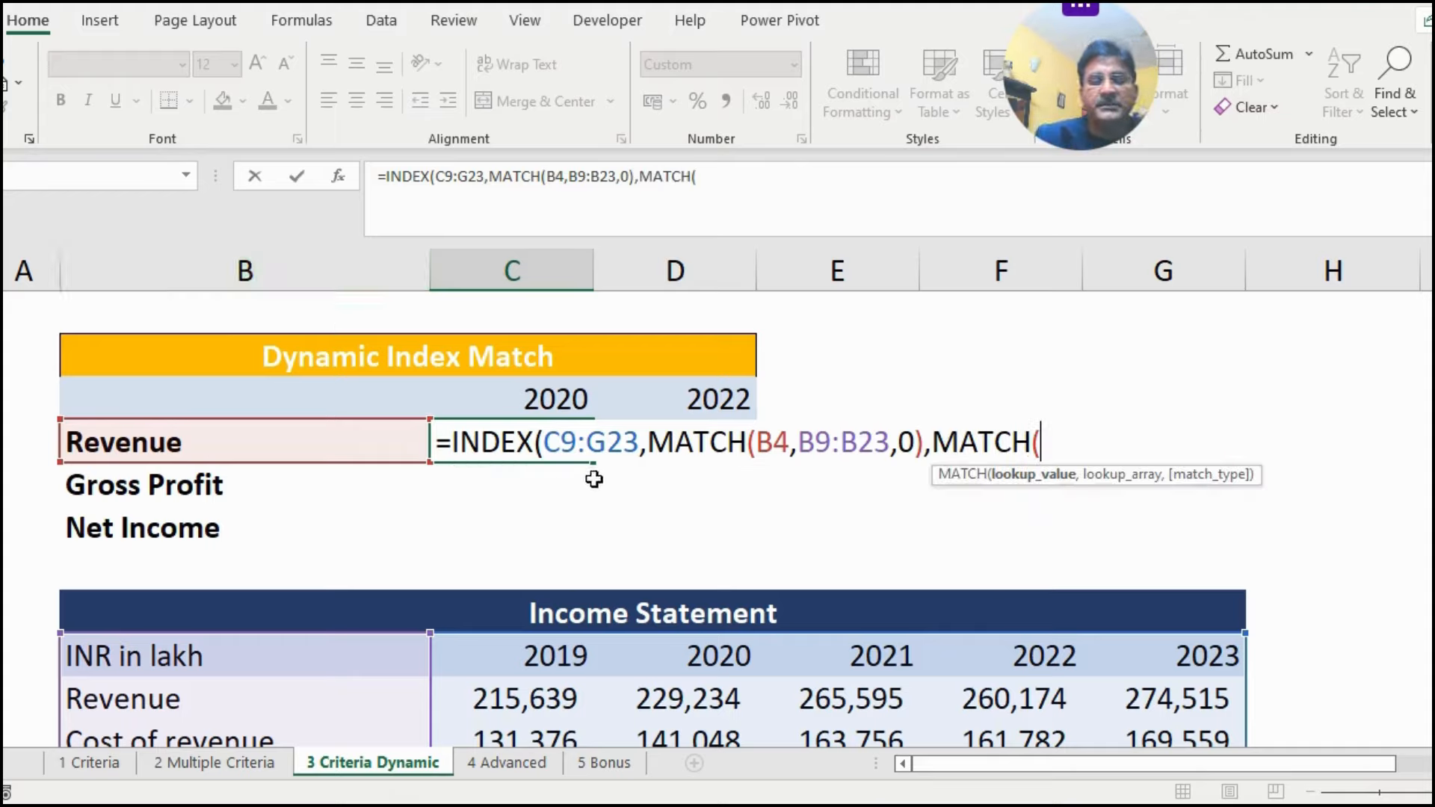
left_click(545, 395)
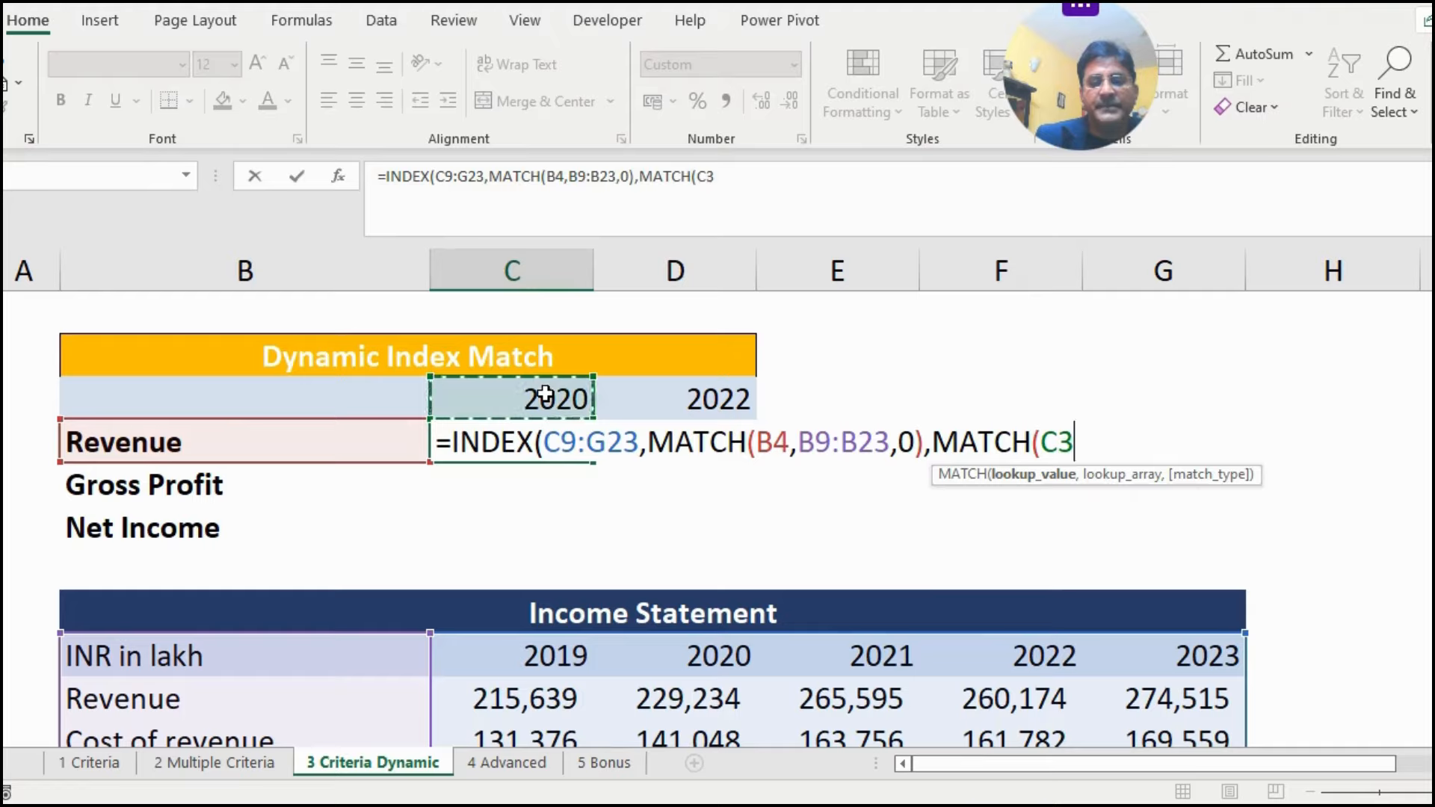
type(",")
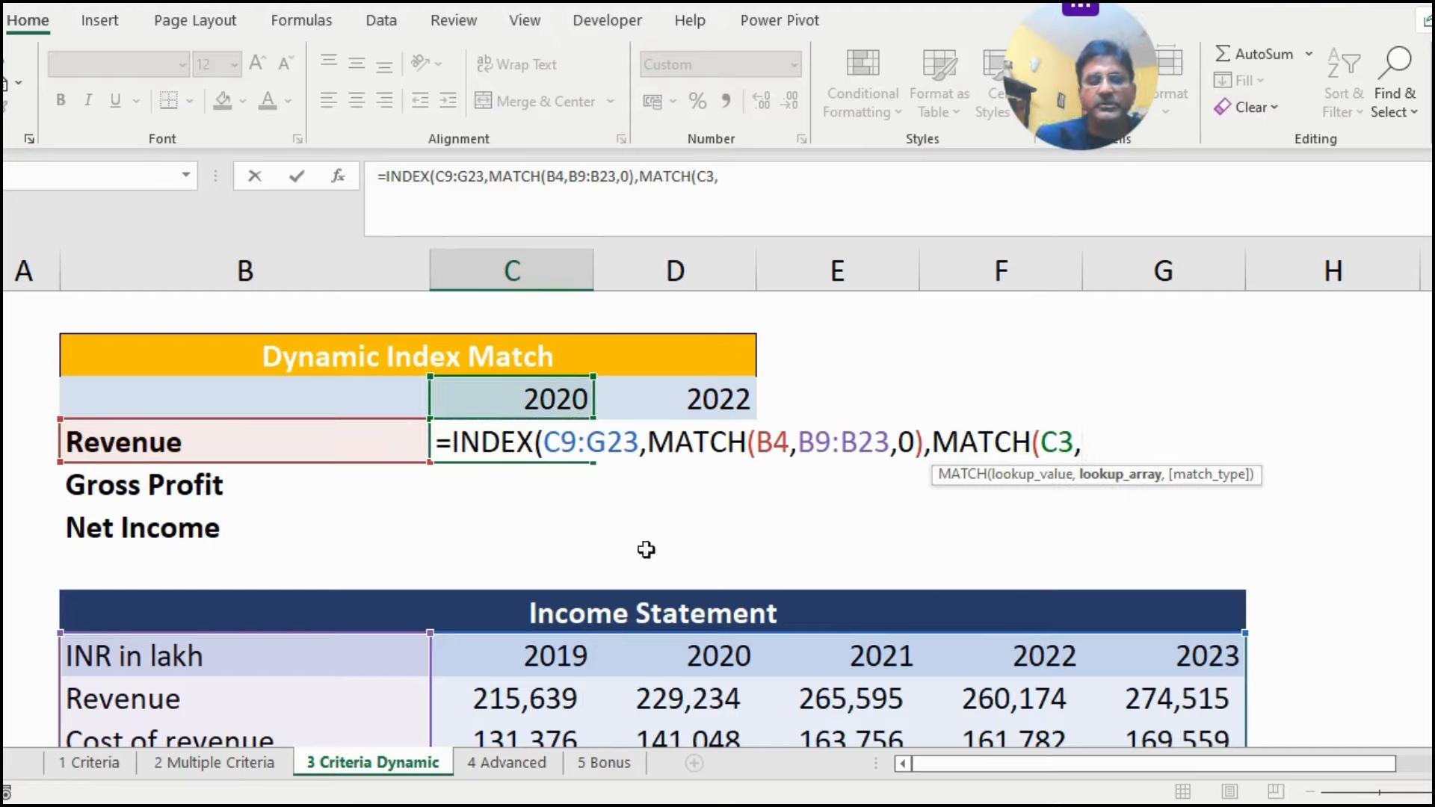
Step: Complete the column MATCH with the year headers C9:G9 and match type 0, and enter the formula
left_click(508, 655)
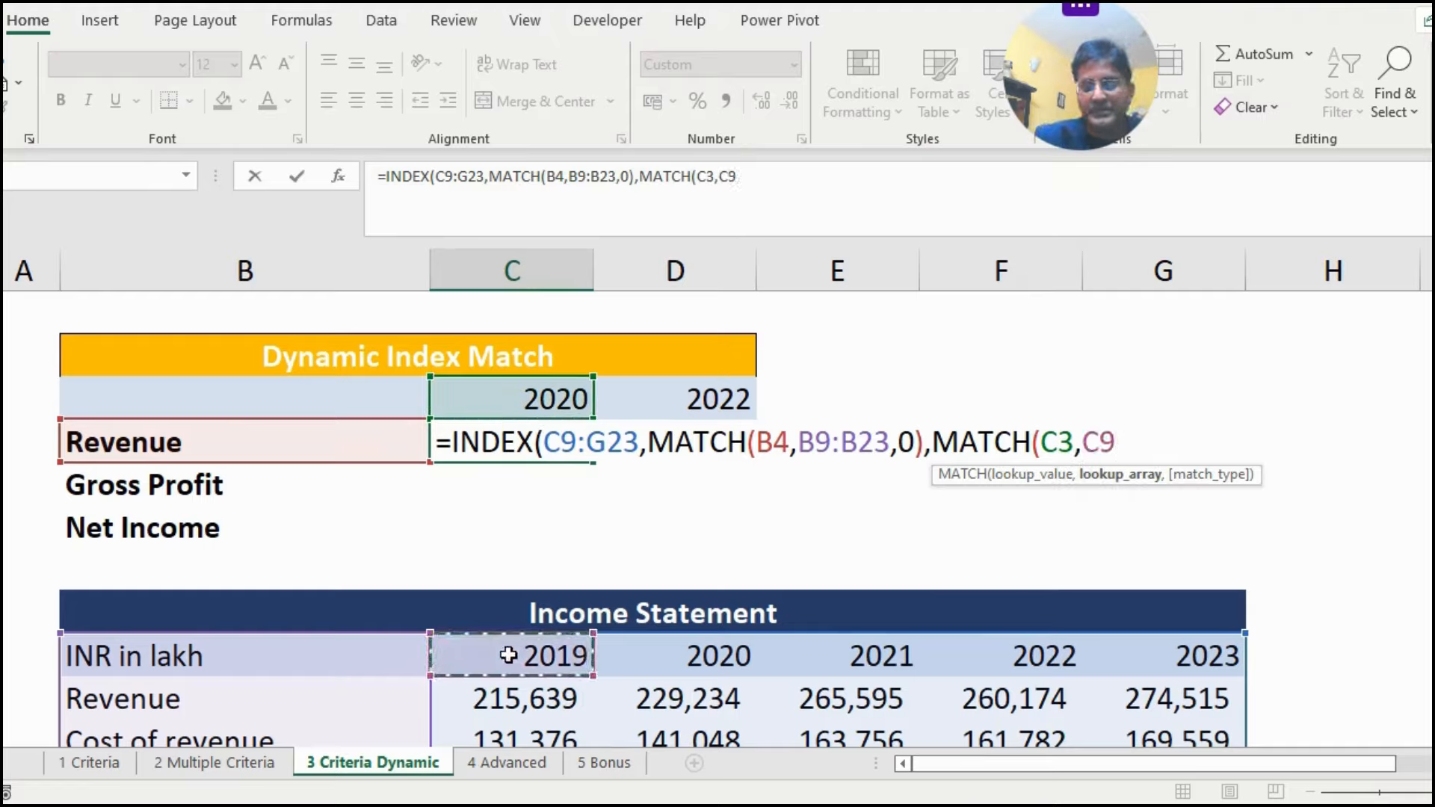
key("ctrl+shift+Right")
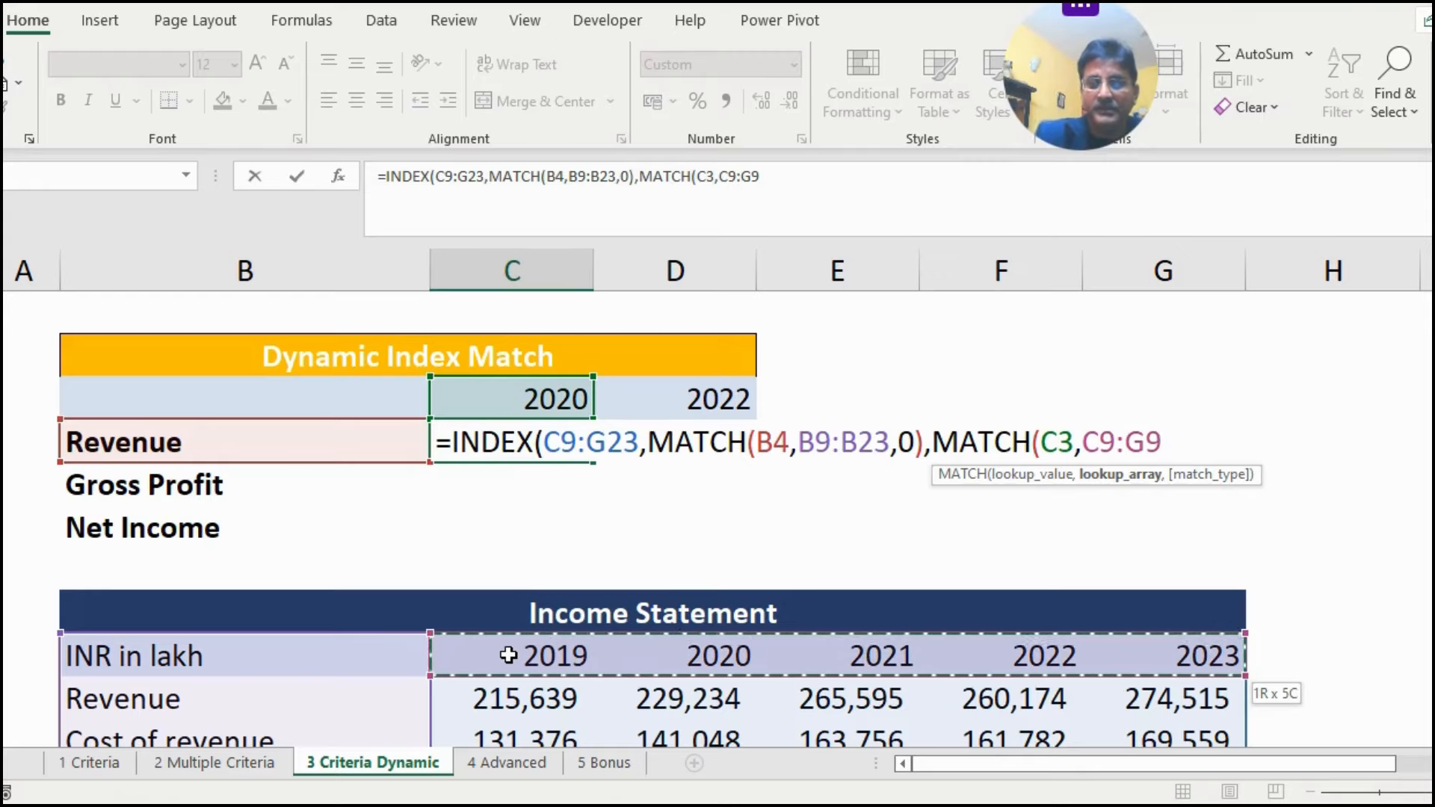
type(",0")
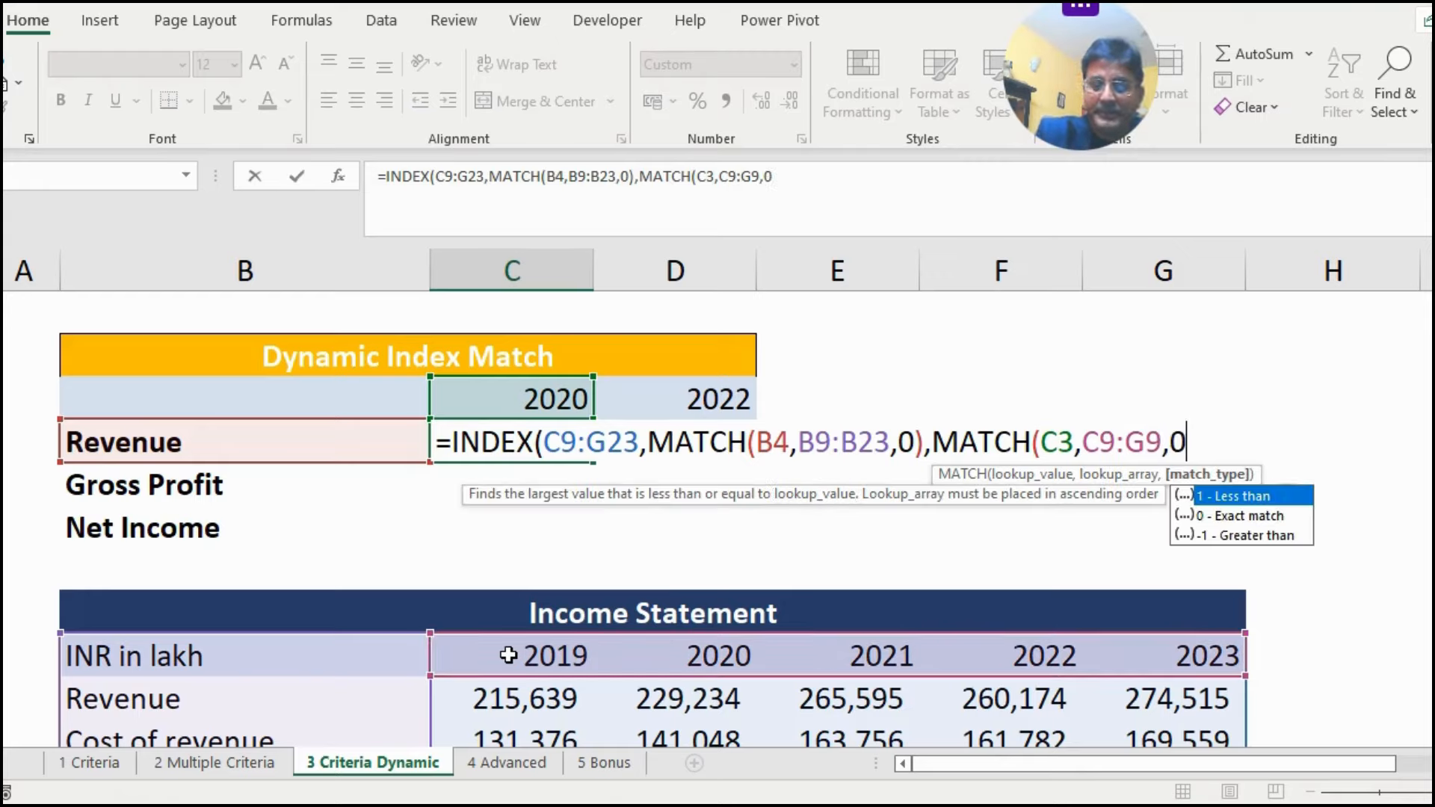
type(")")
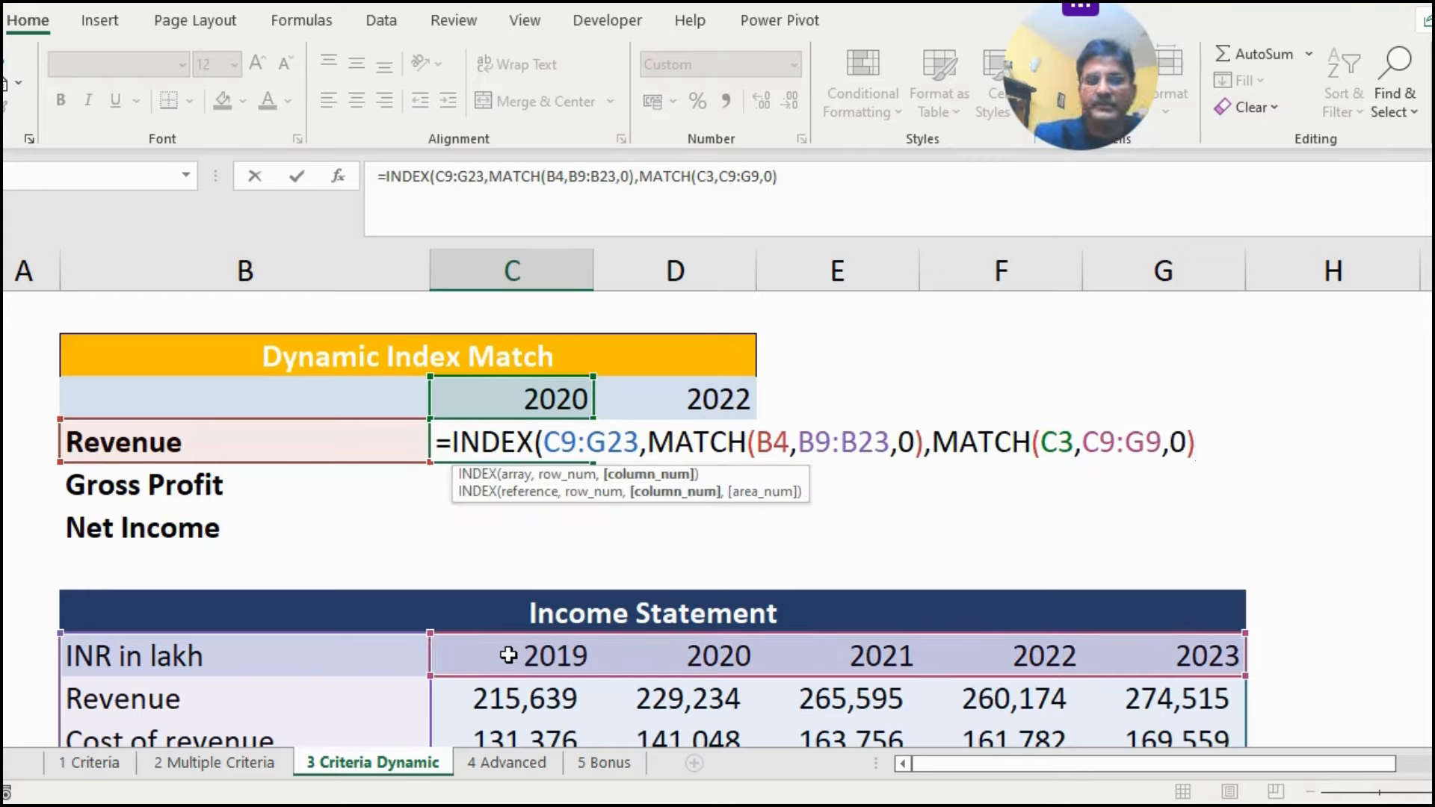
type(")")
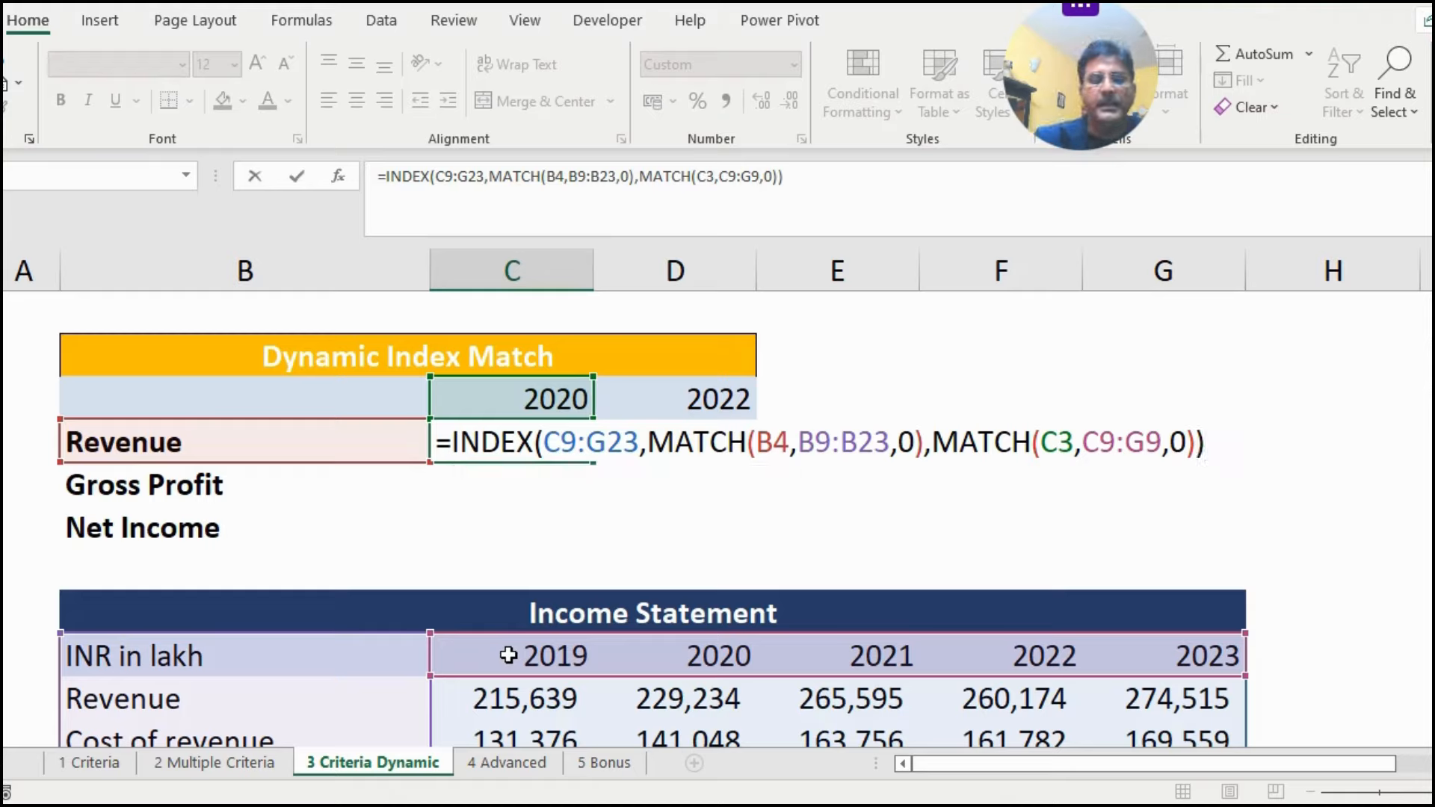
key("Return")
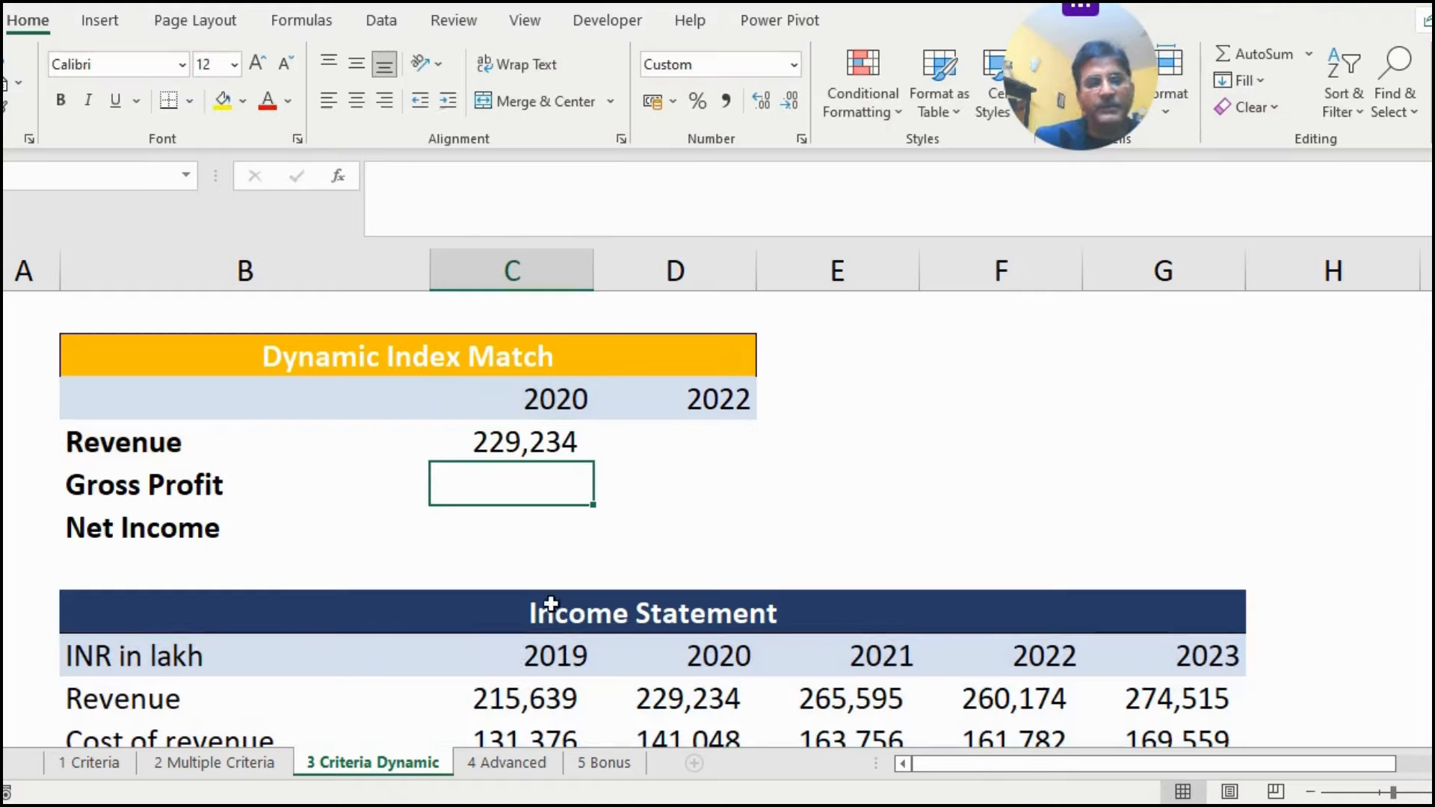
Step: Make the INDEX array in the 2020 Revenue formula fully absolute as $C$9:$G$23
left_click(487, 441)
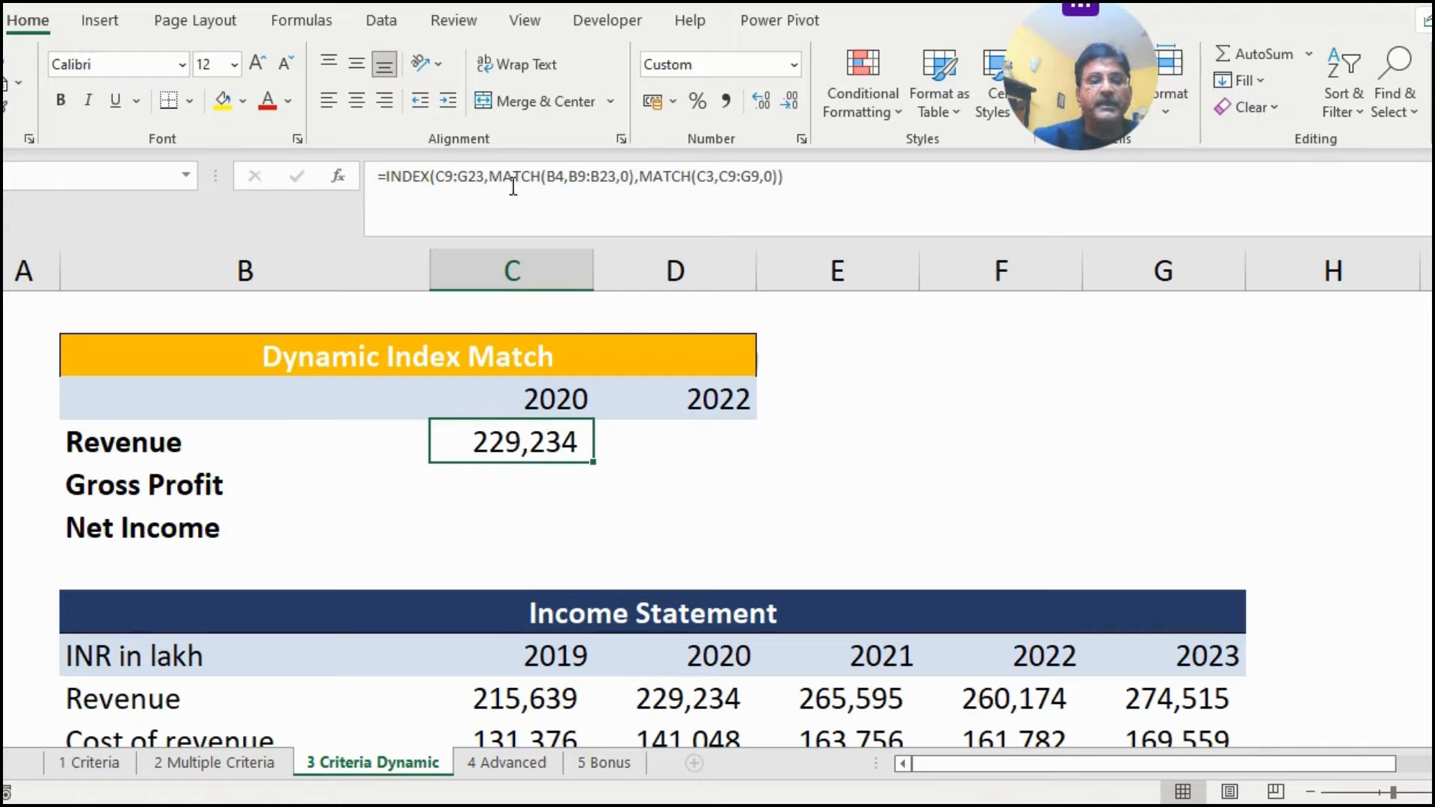
left_click_drag(441, 174, 484, 176)
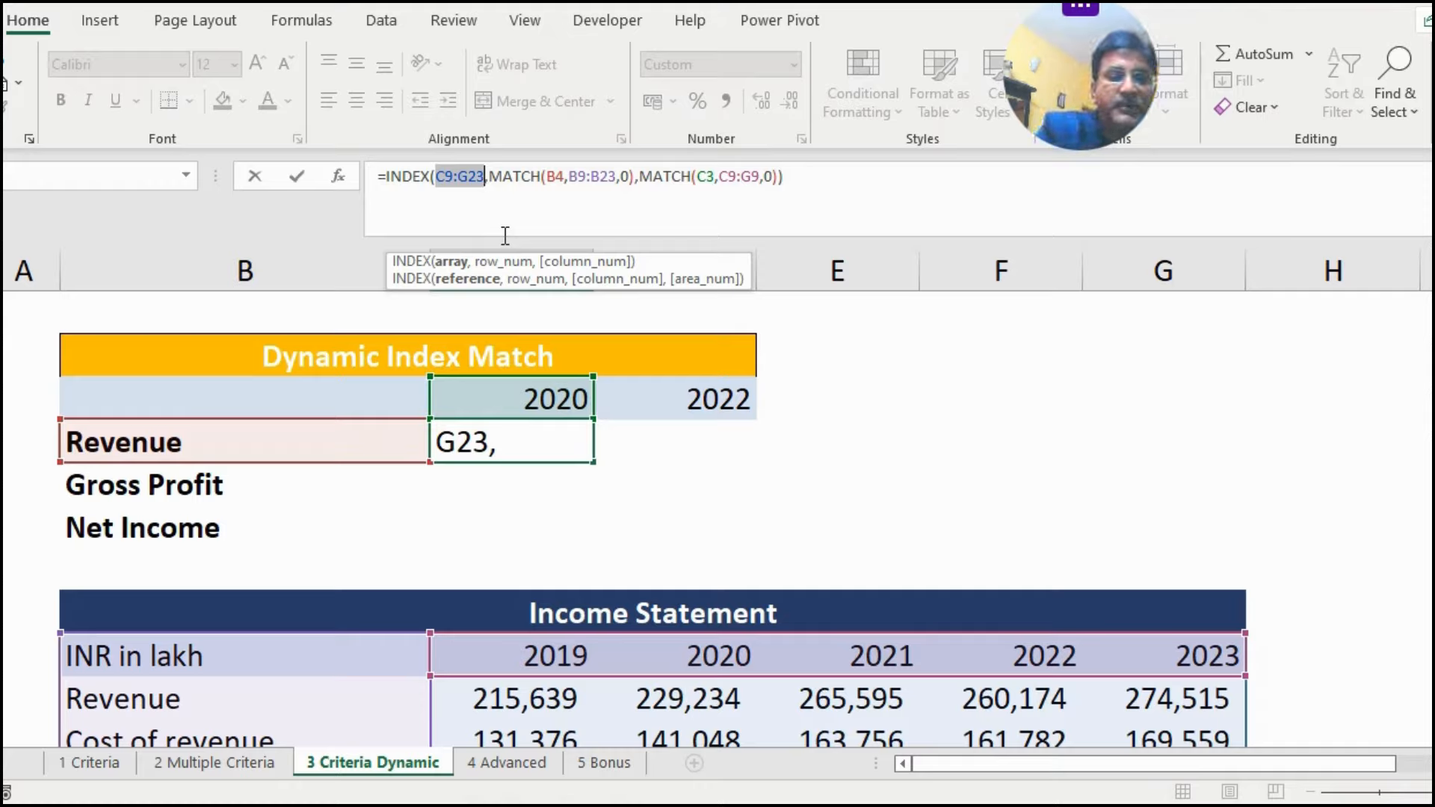
key("F4")
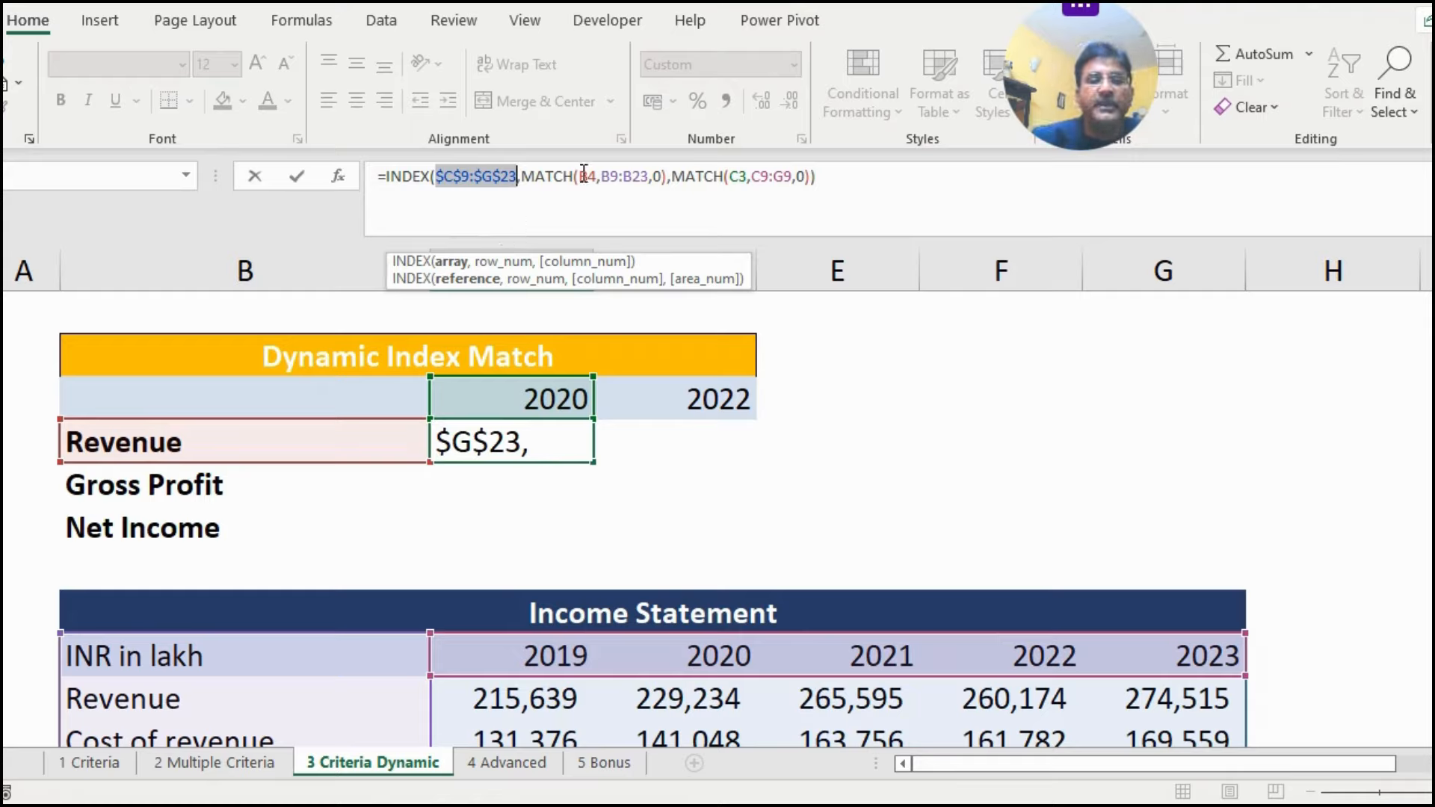
Step: Lock the row MATCH references, with the lookup value as $B4 and the lookup array as $B$9:$B$23
left_click_drag(580, 175, 592, 175)
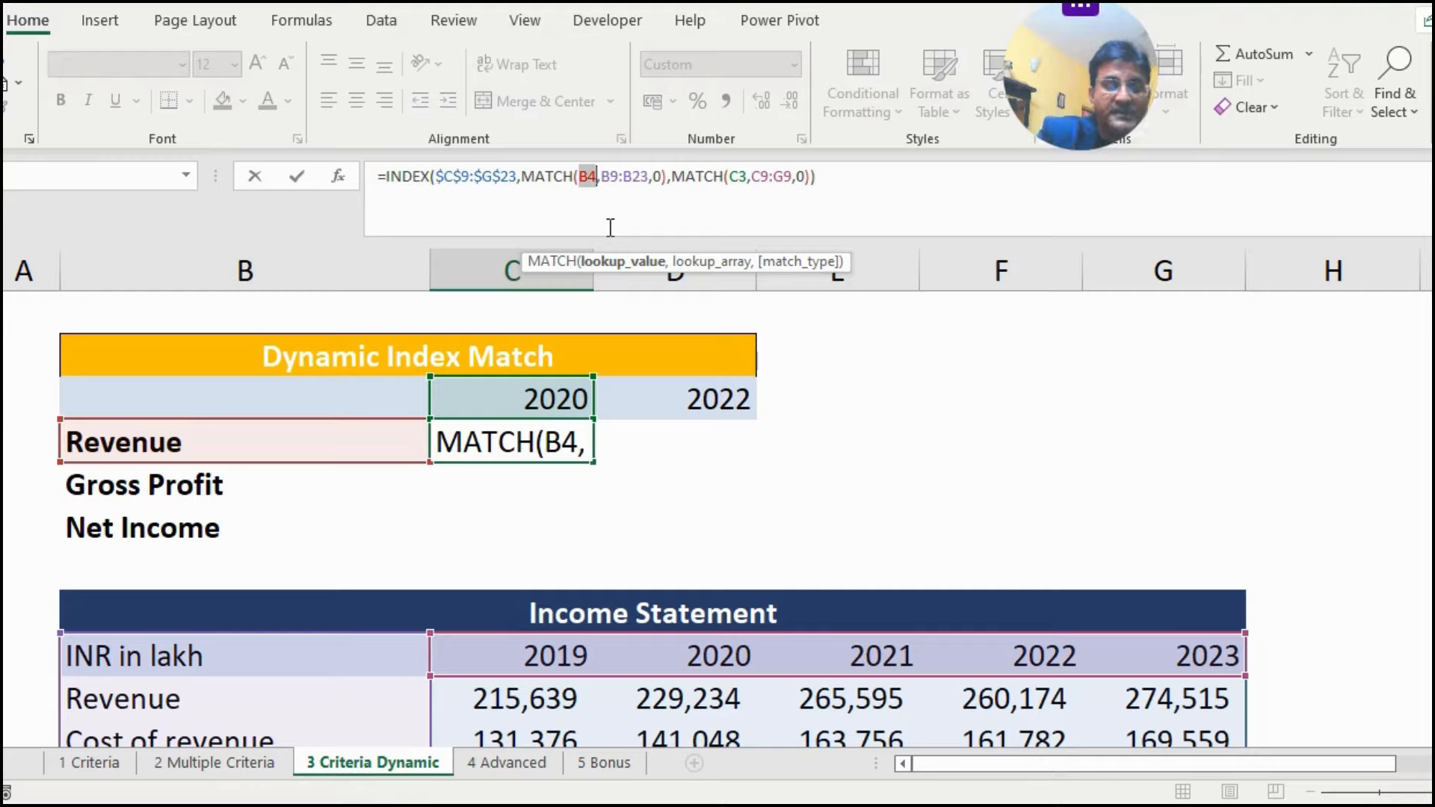
key("F4")
key("F4")
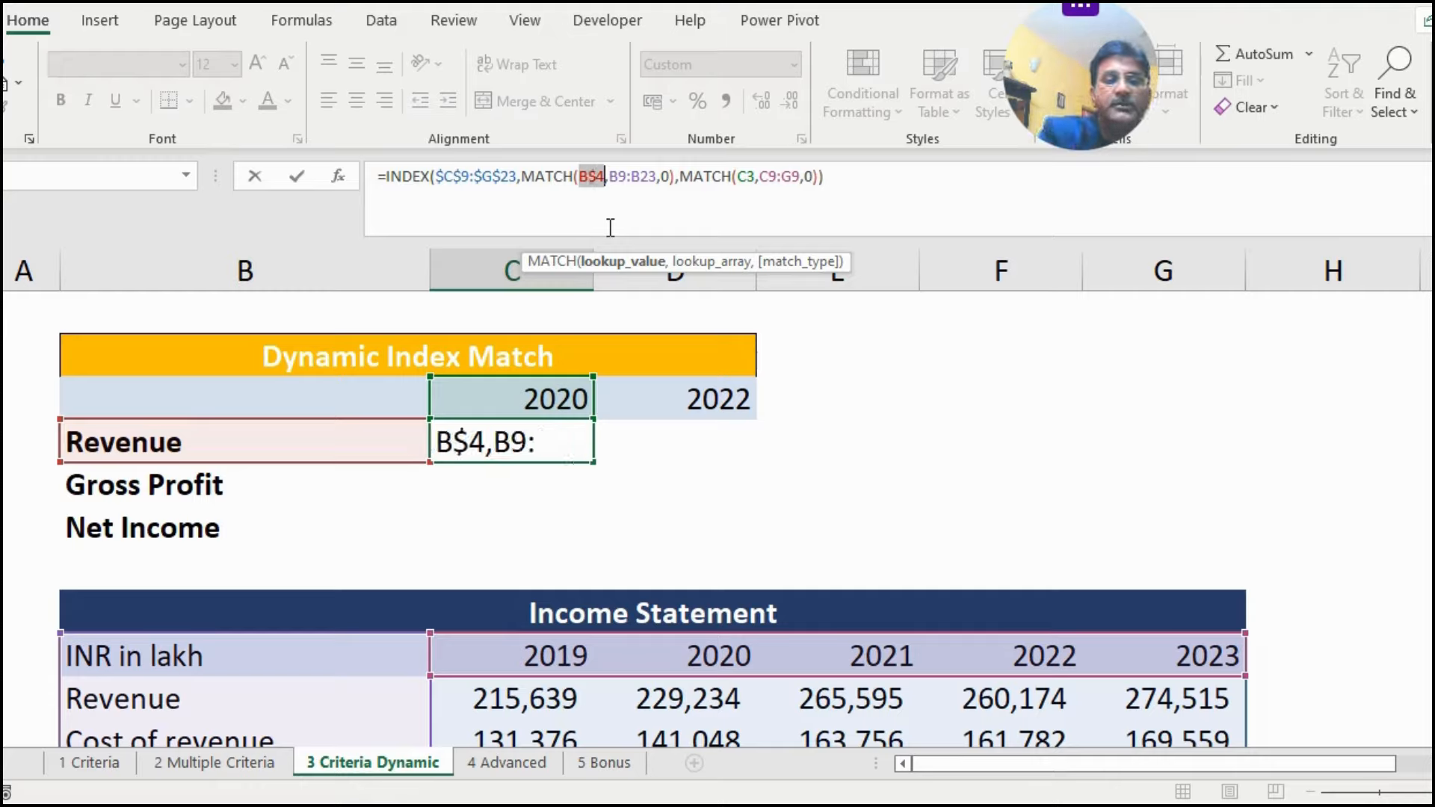
key("F4")
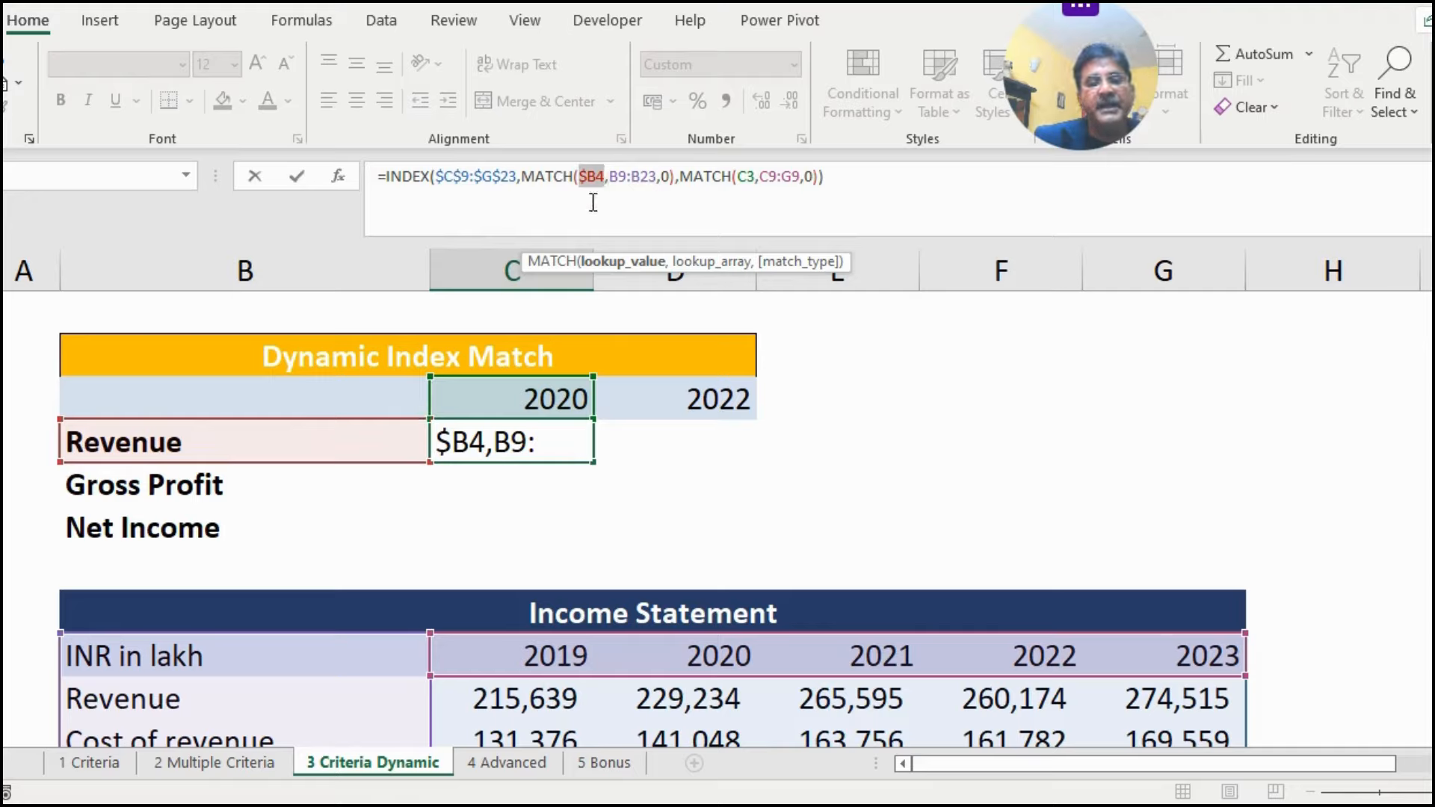
left_click_drag(613, 171, 657, 180)
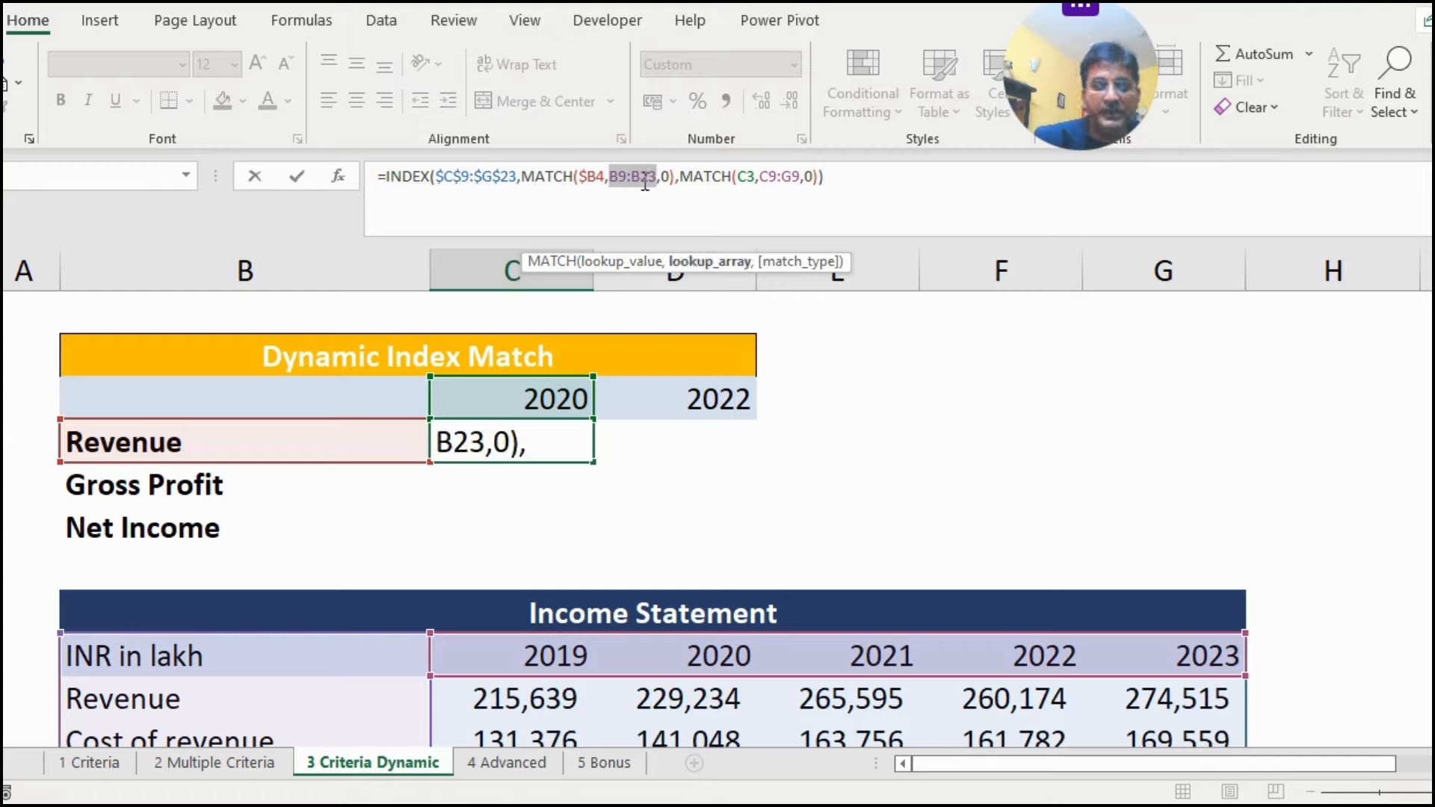
key("F4")
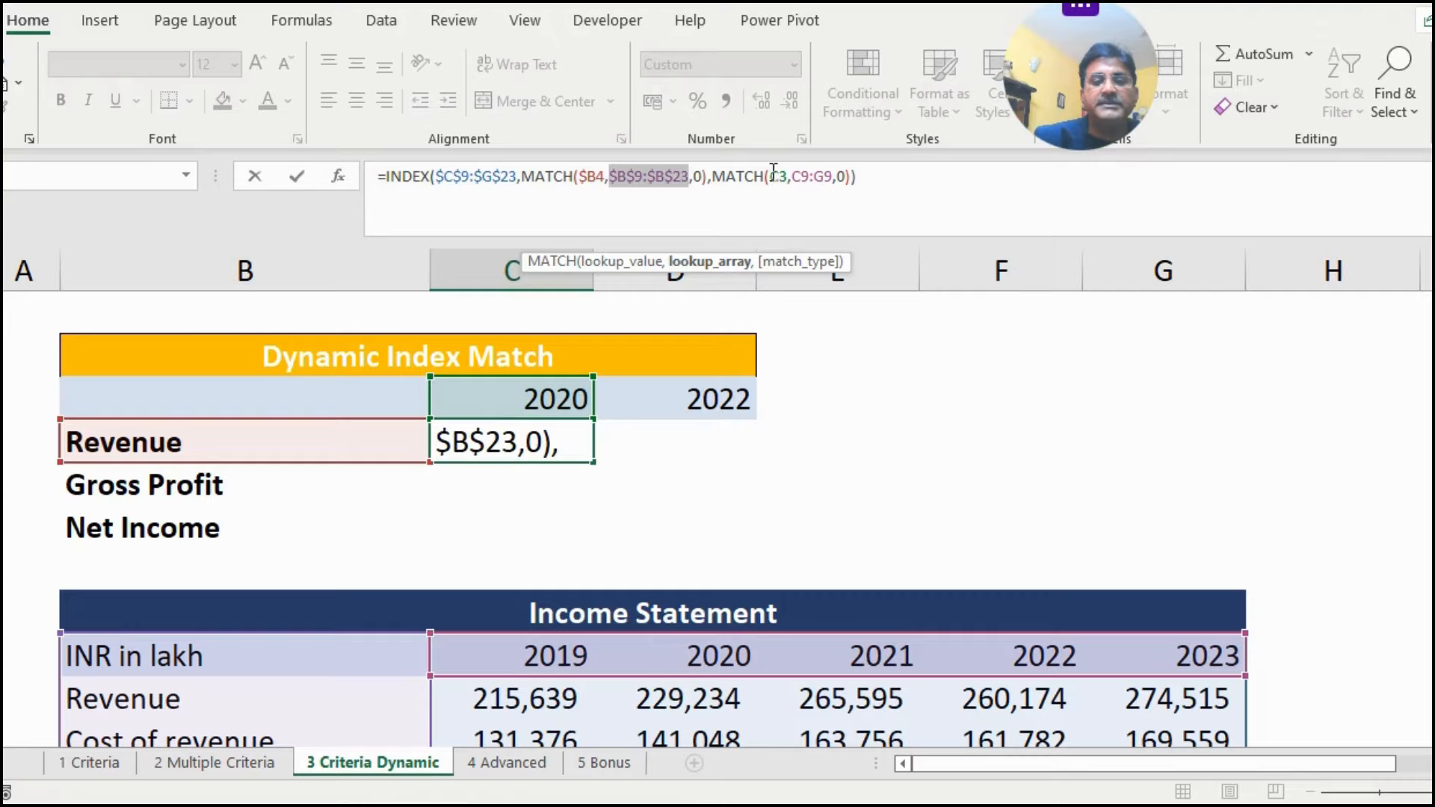
Step: Lock the column MATCH references as C$3 and $C$9:$G$9, and enter the formula
left_click_drag(770, 176, 788, 177)
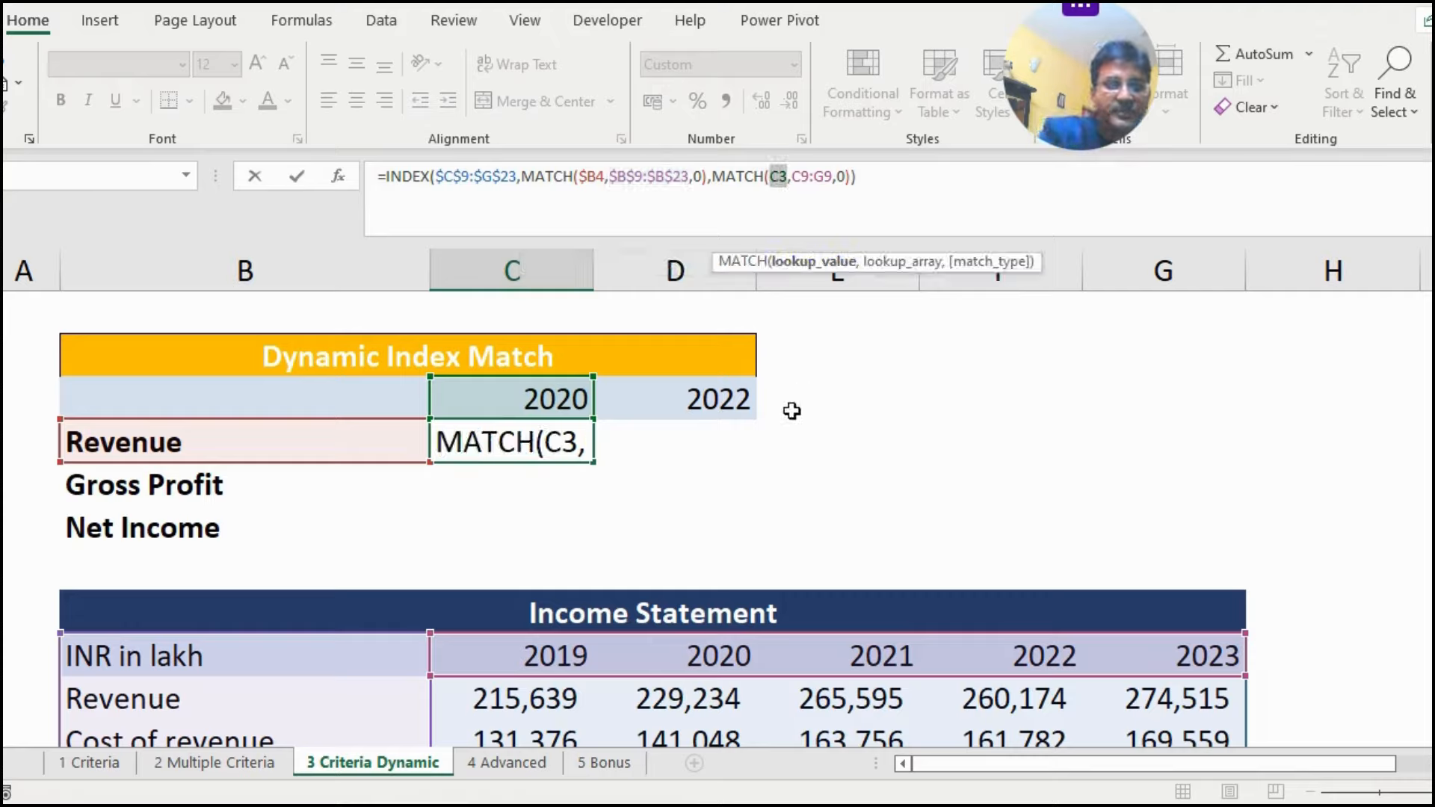
key("F4")
key("F4")
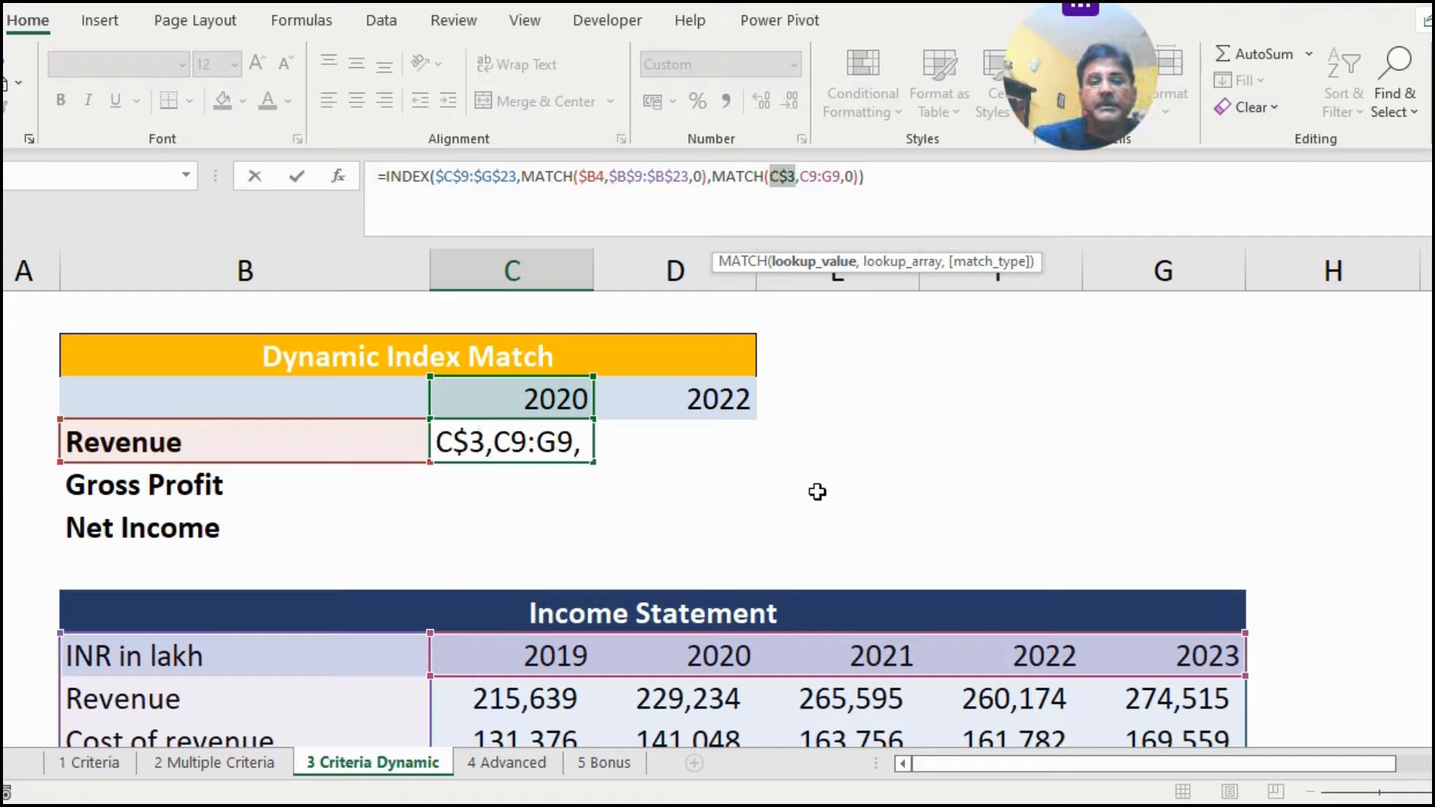
left_click_drag(802, 177, 841, 181)
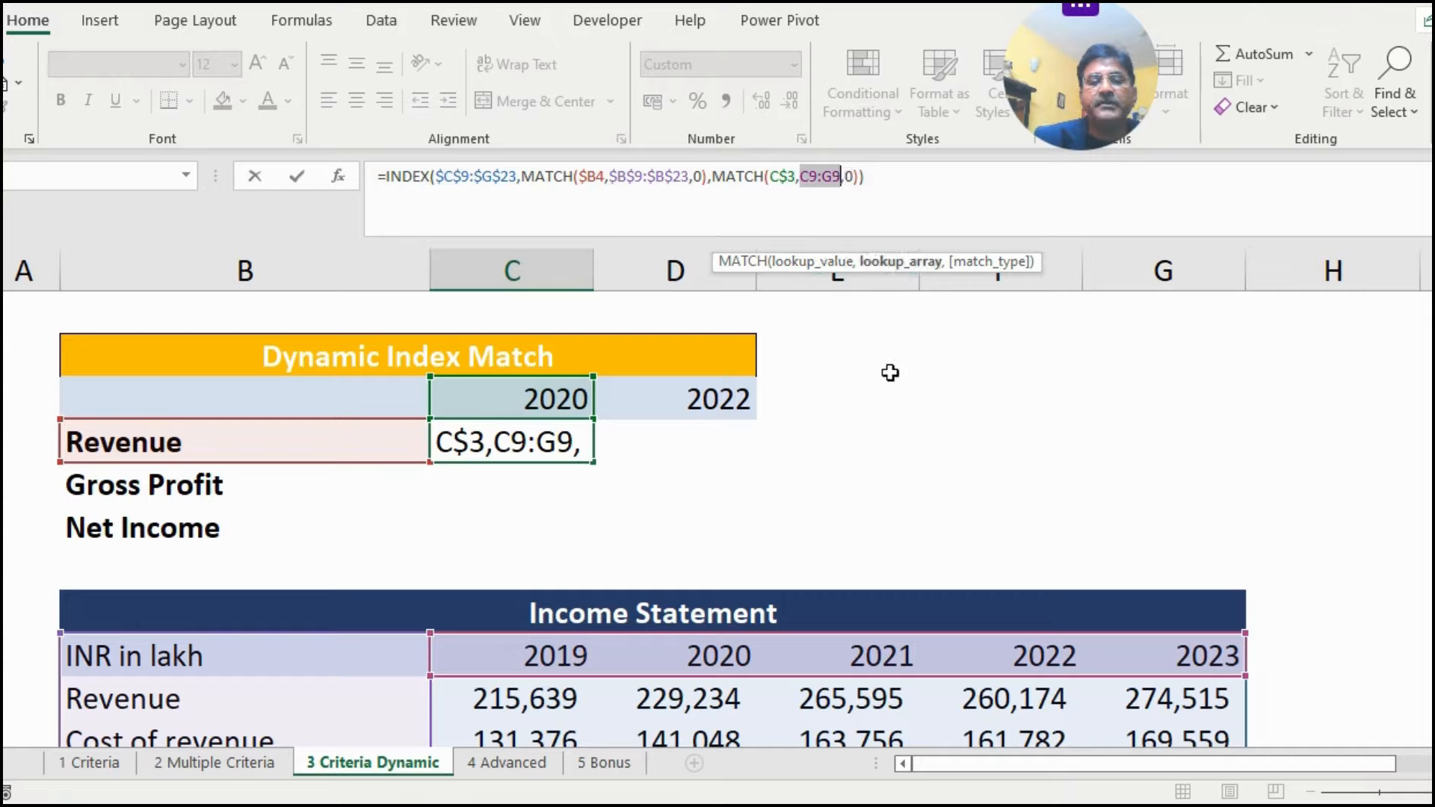
key("F4")
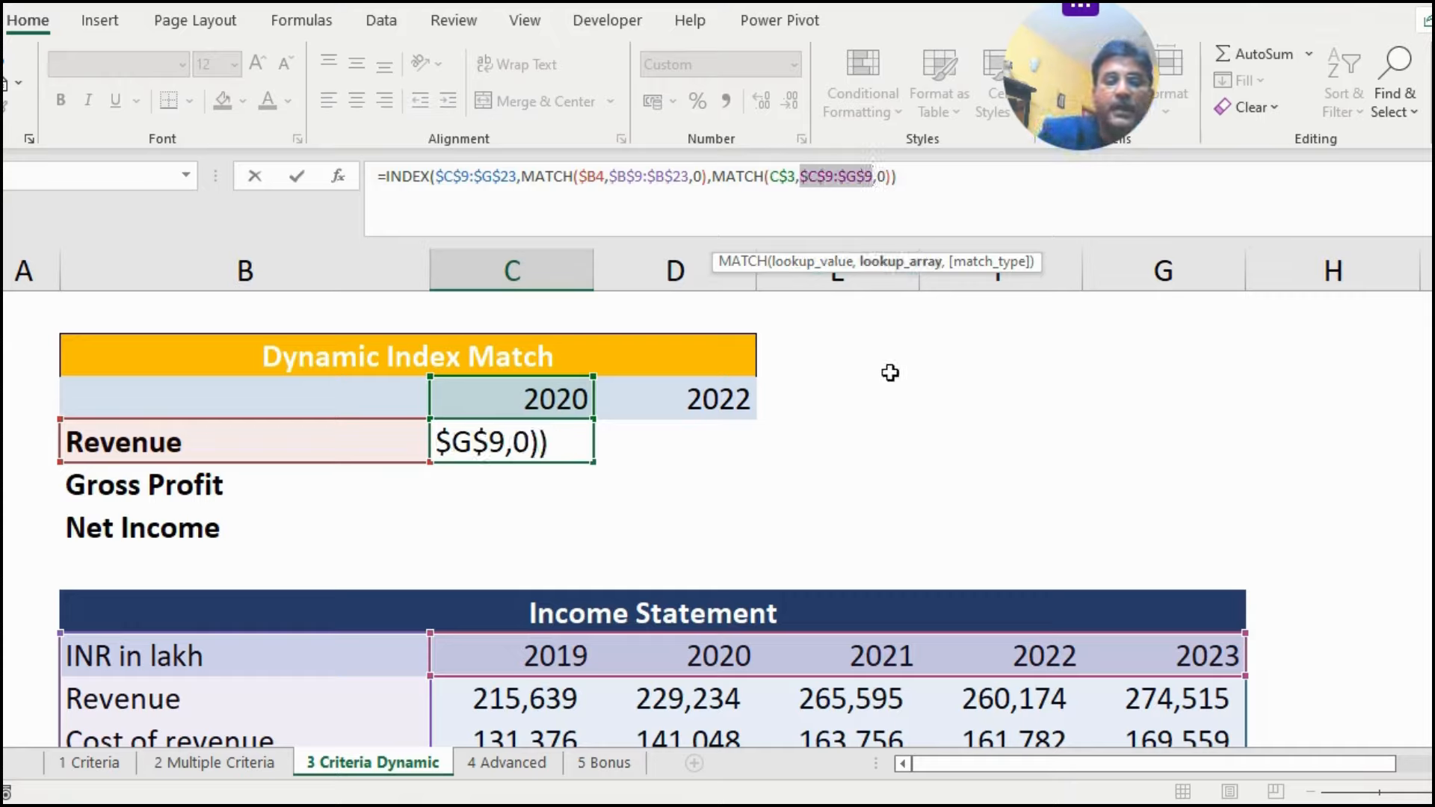
left_click(908, 175)
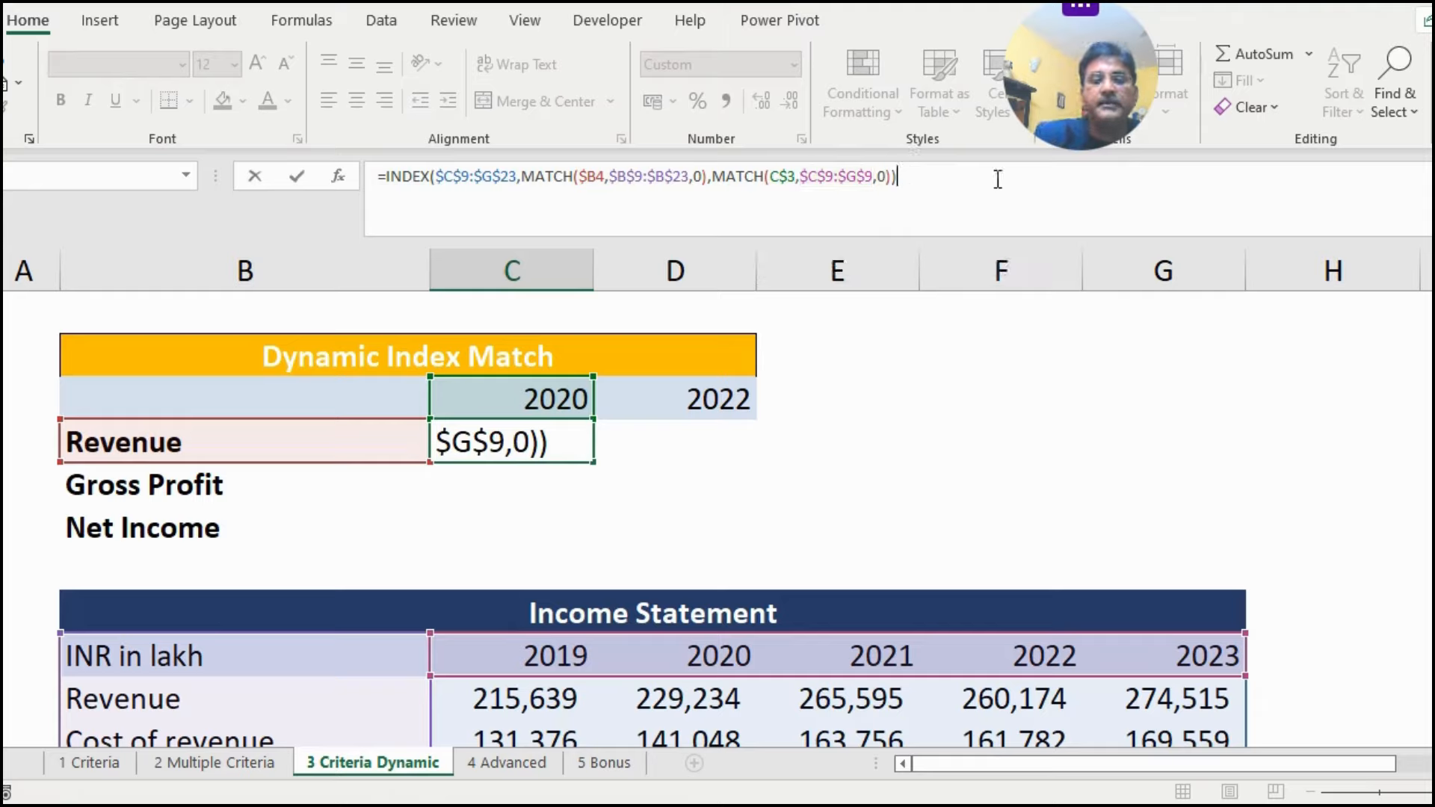
key("Return")
Step: Fill the 2020 Revenue formula across C4:D6, and set the second year header to 2021 to test the lookups against the income statement
left_click(527, 445)
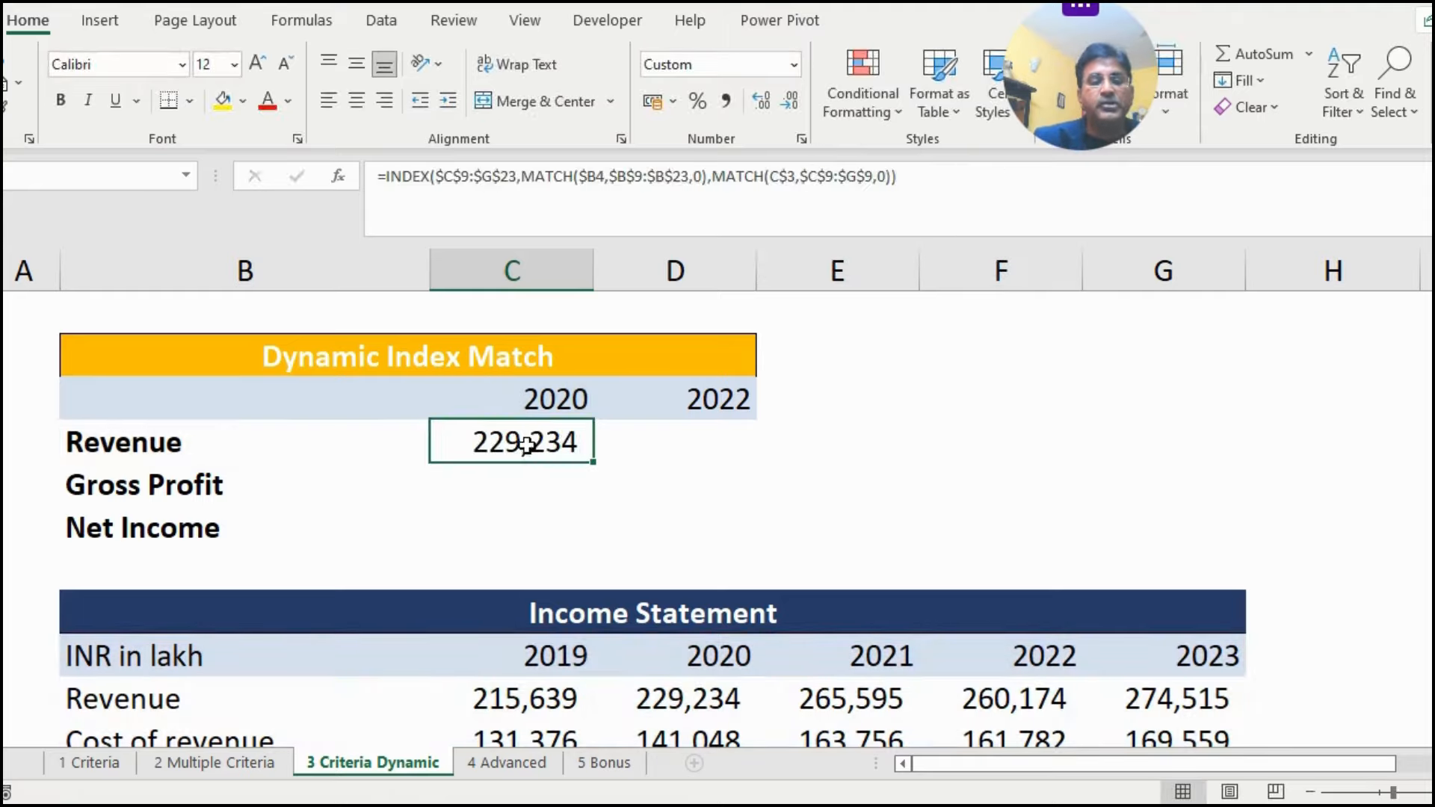
left_click_drag(596, 463, 727, 531)
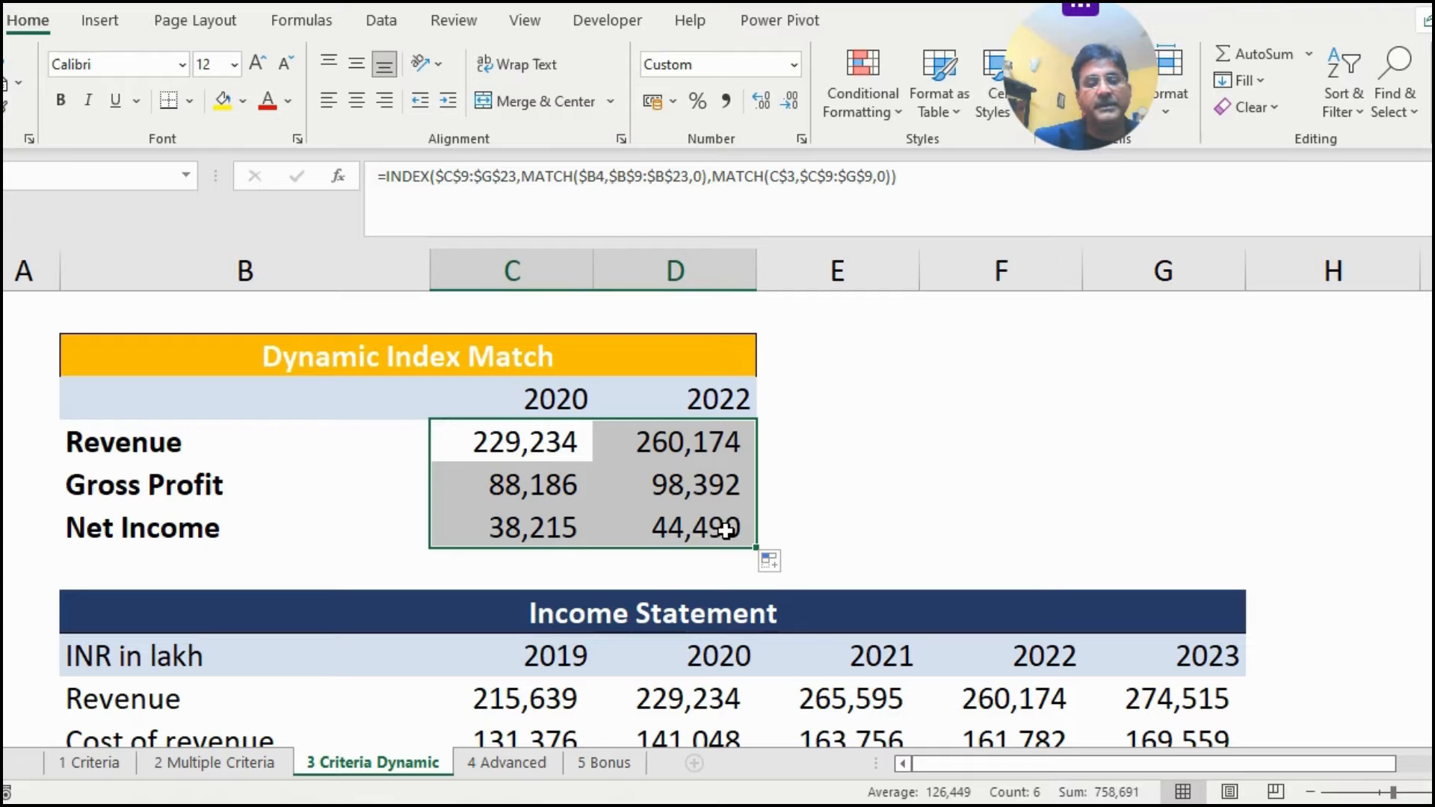
left_click(714, 402)
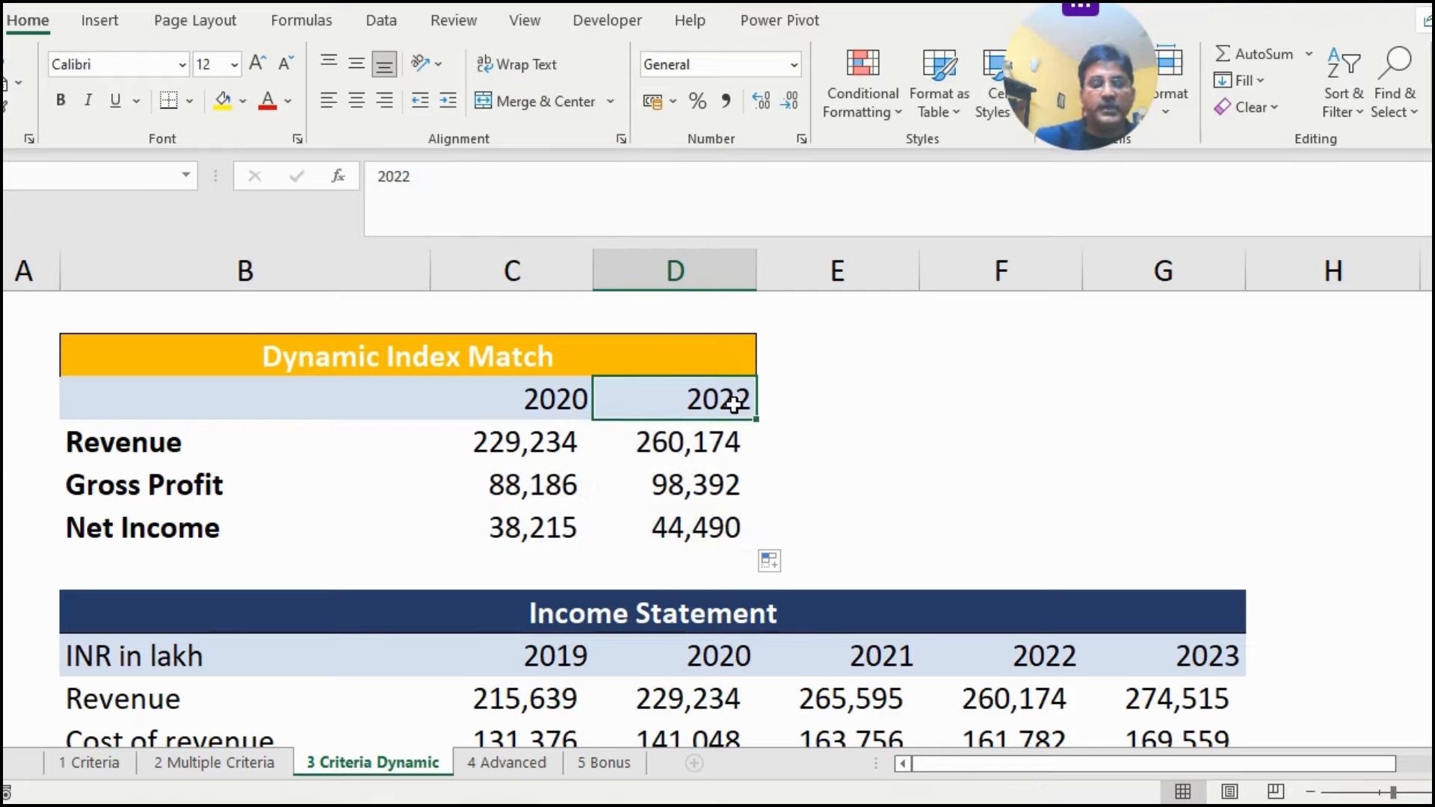
type("2021")
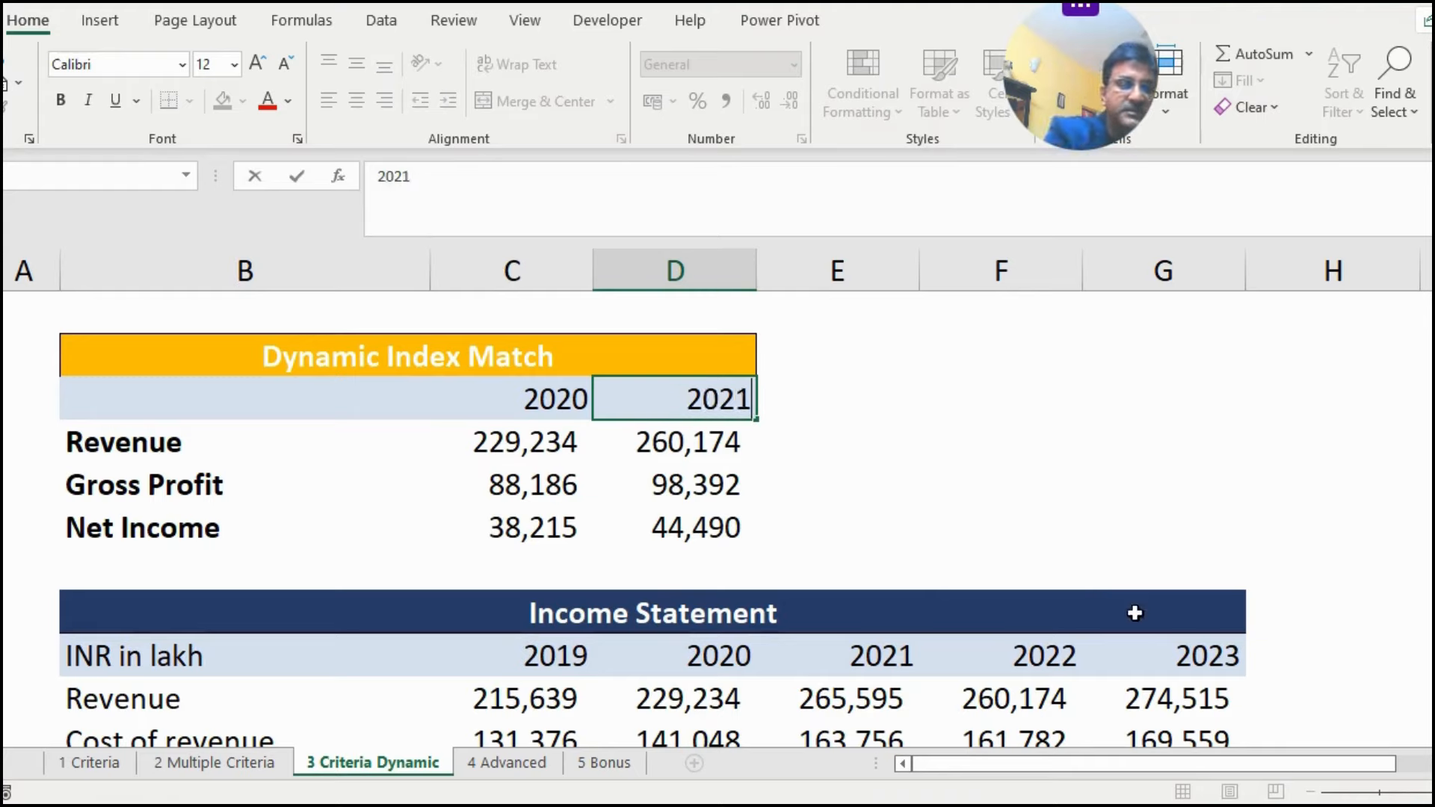
key("Return")
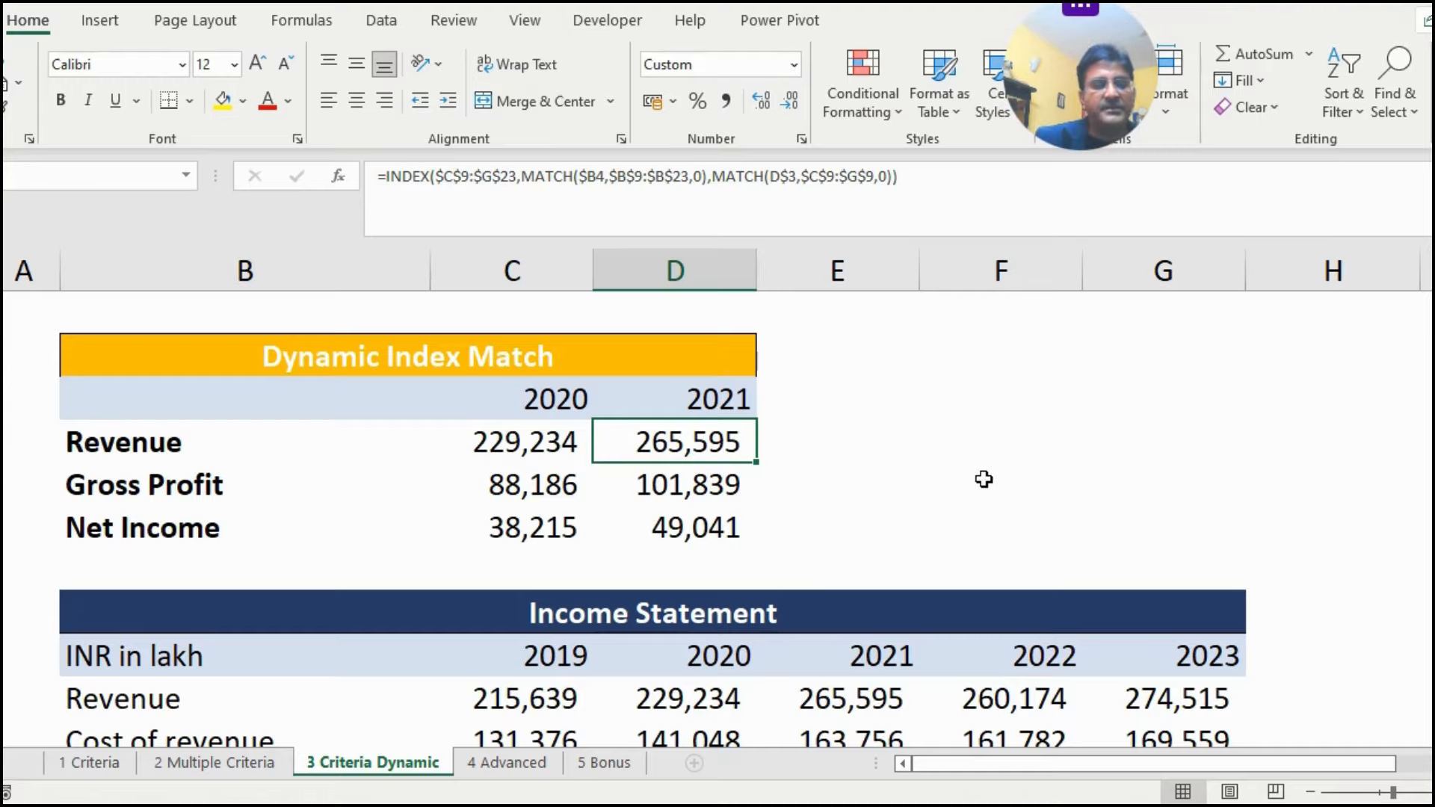
scroll(967, 596, "down", 2)
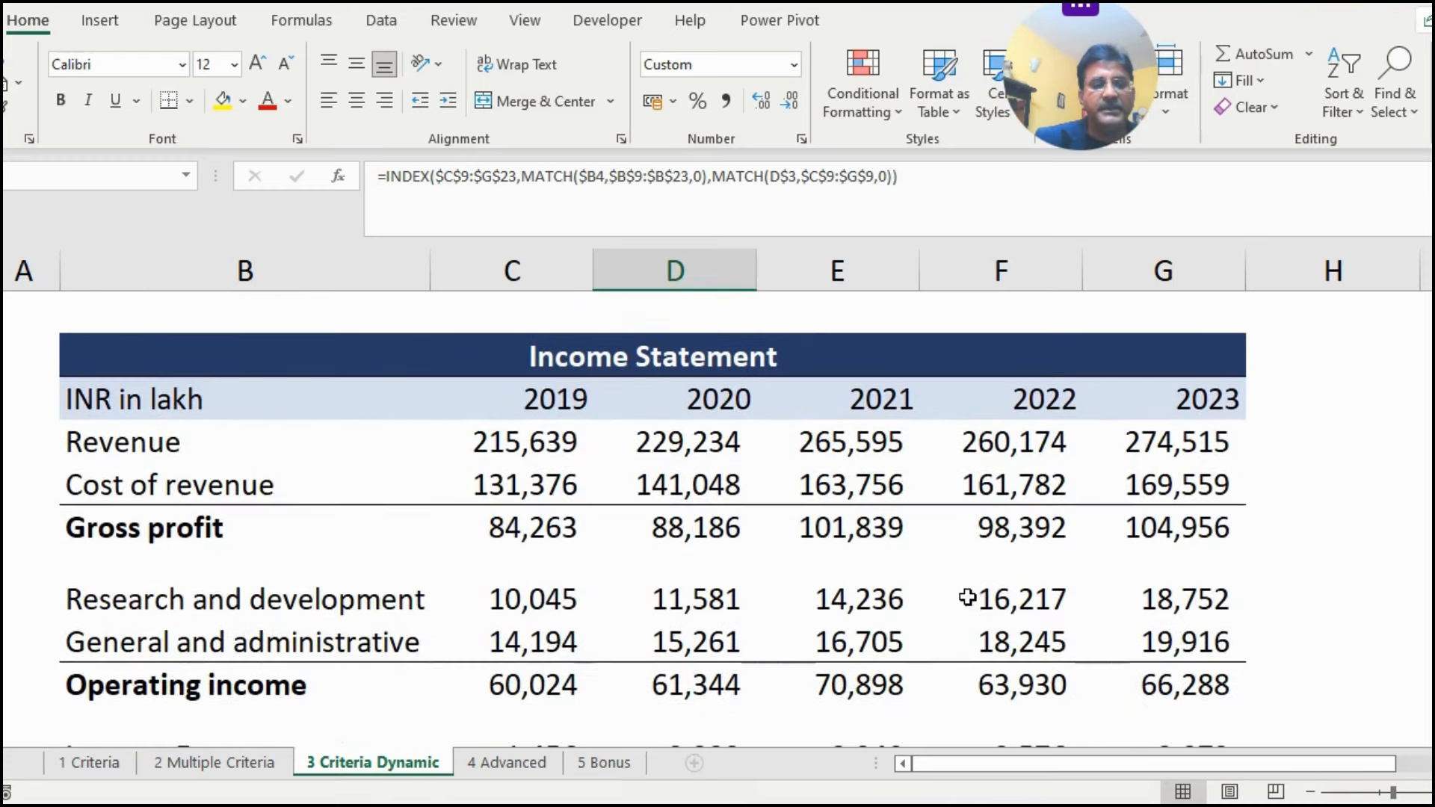
scroll(845, 540, "up", 2)
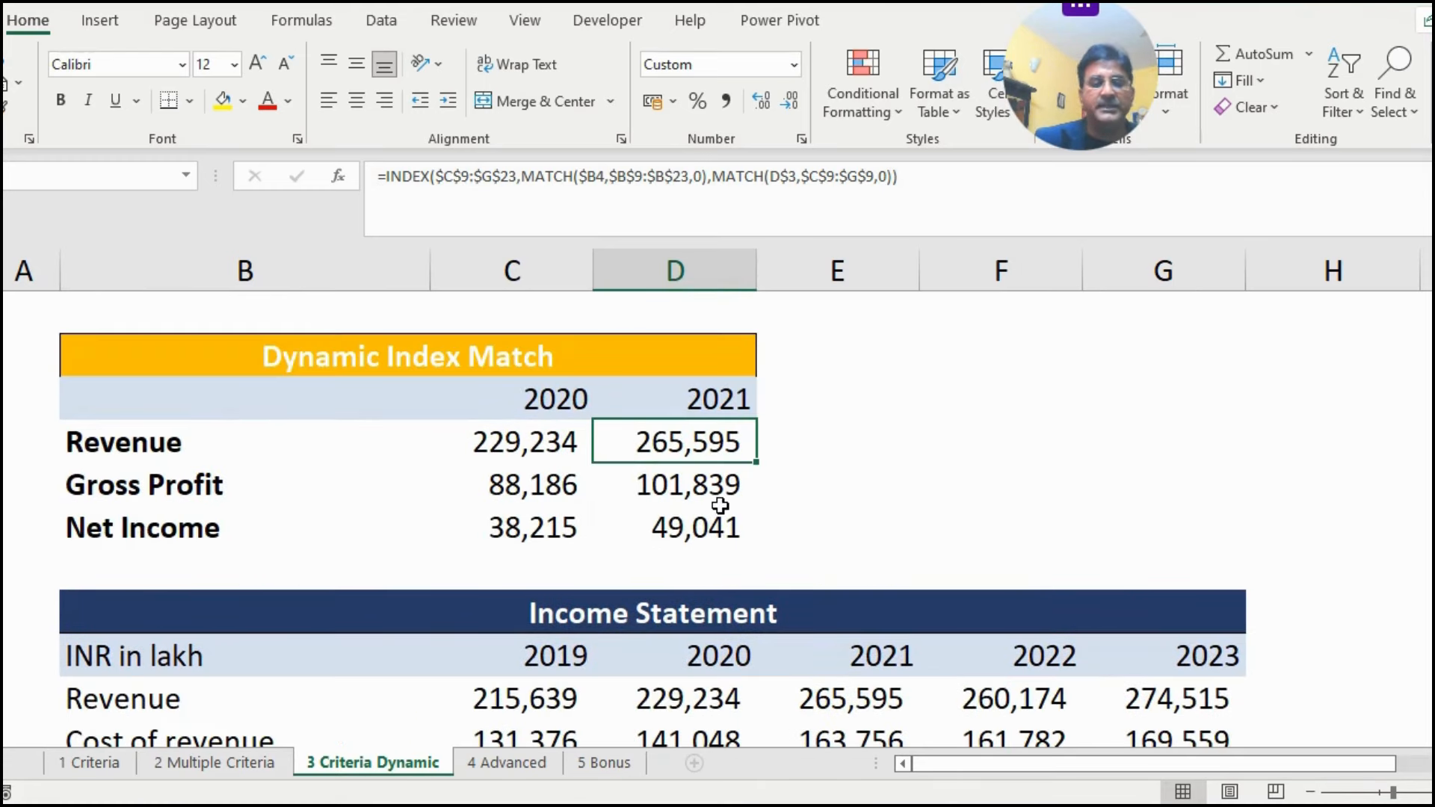
left_click(770, 525)
Step: On the 4 Advanced sheet, start an INDEX formula in the Sales cell with the sales figures C10:K29 as its array
key("ctrl+Page_Down")
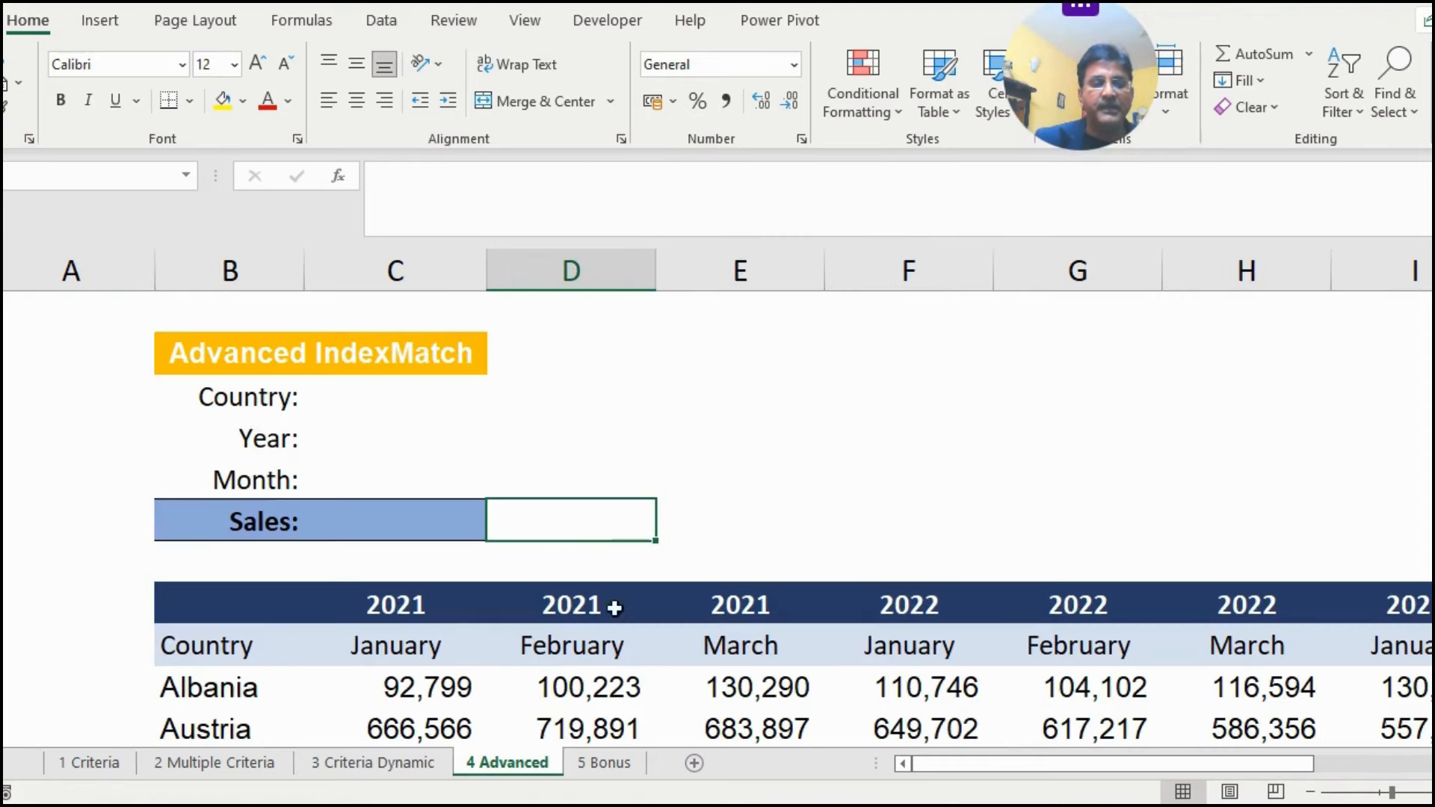
left_click(348, 398)
left_click(367, 453)
left_click(355, 483)
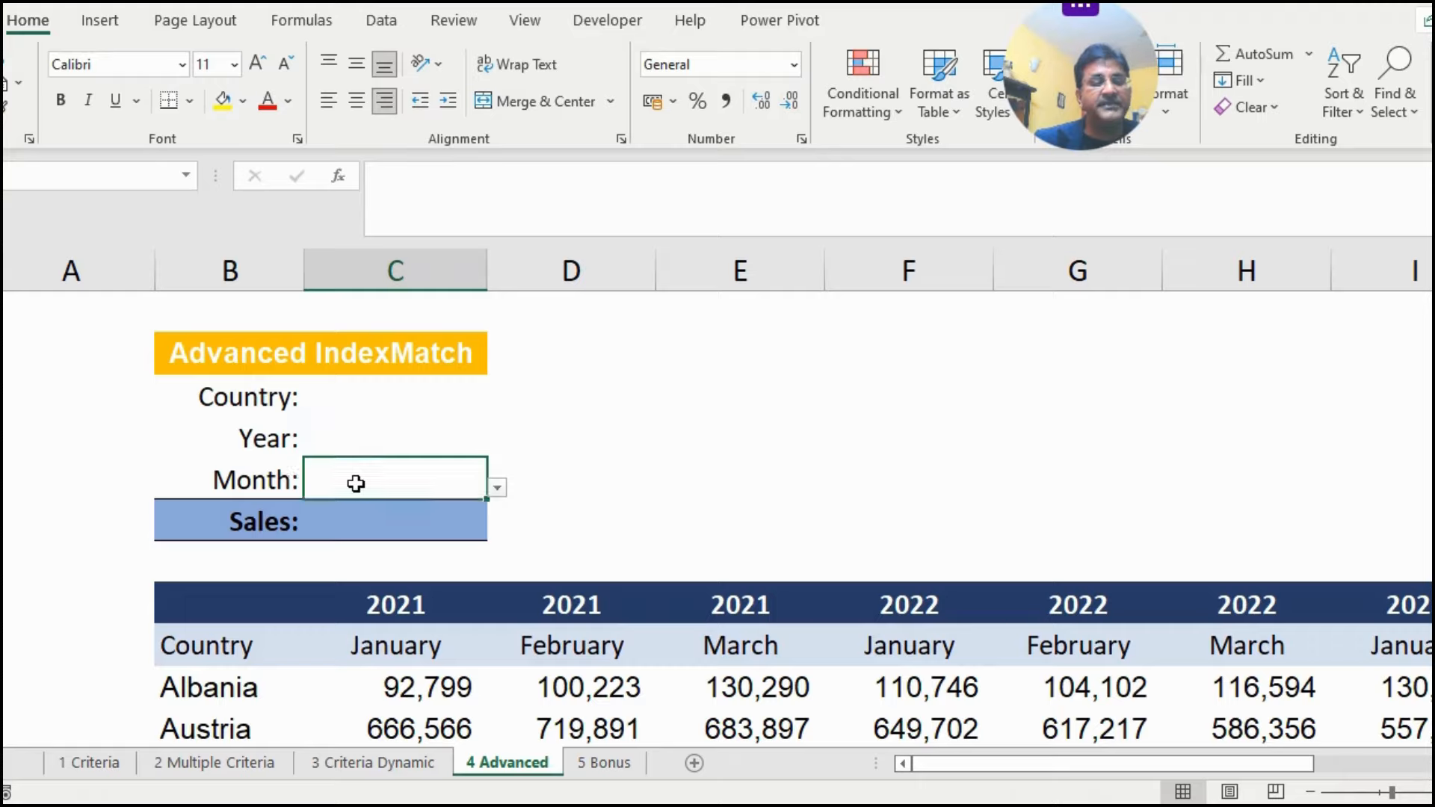
left_click(362, 514)
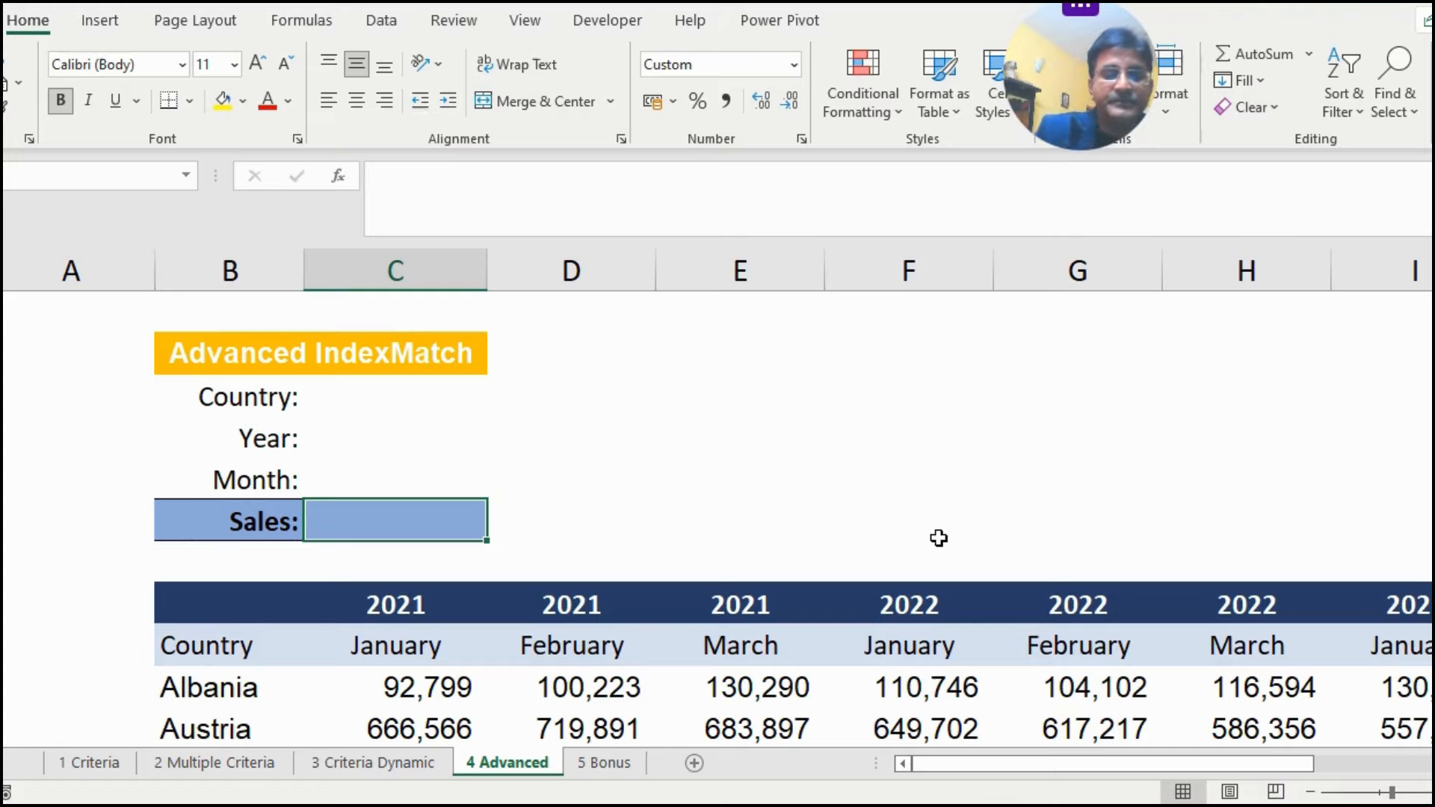
type("=index")
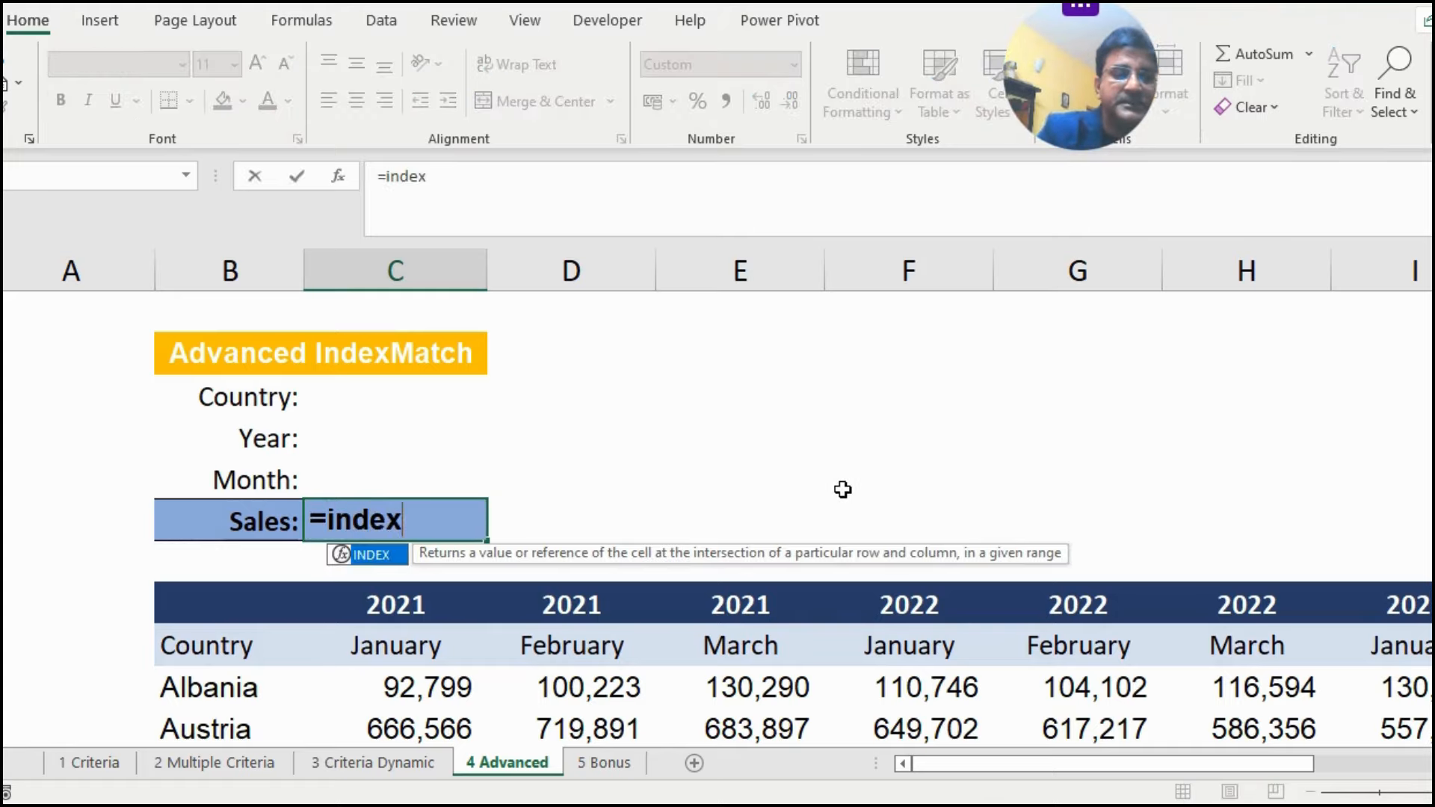
key("Tab")
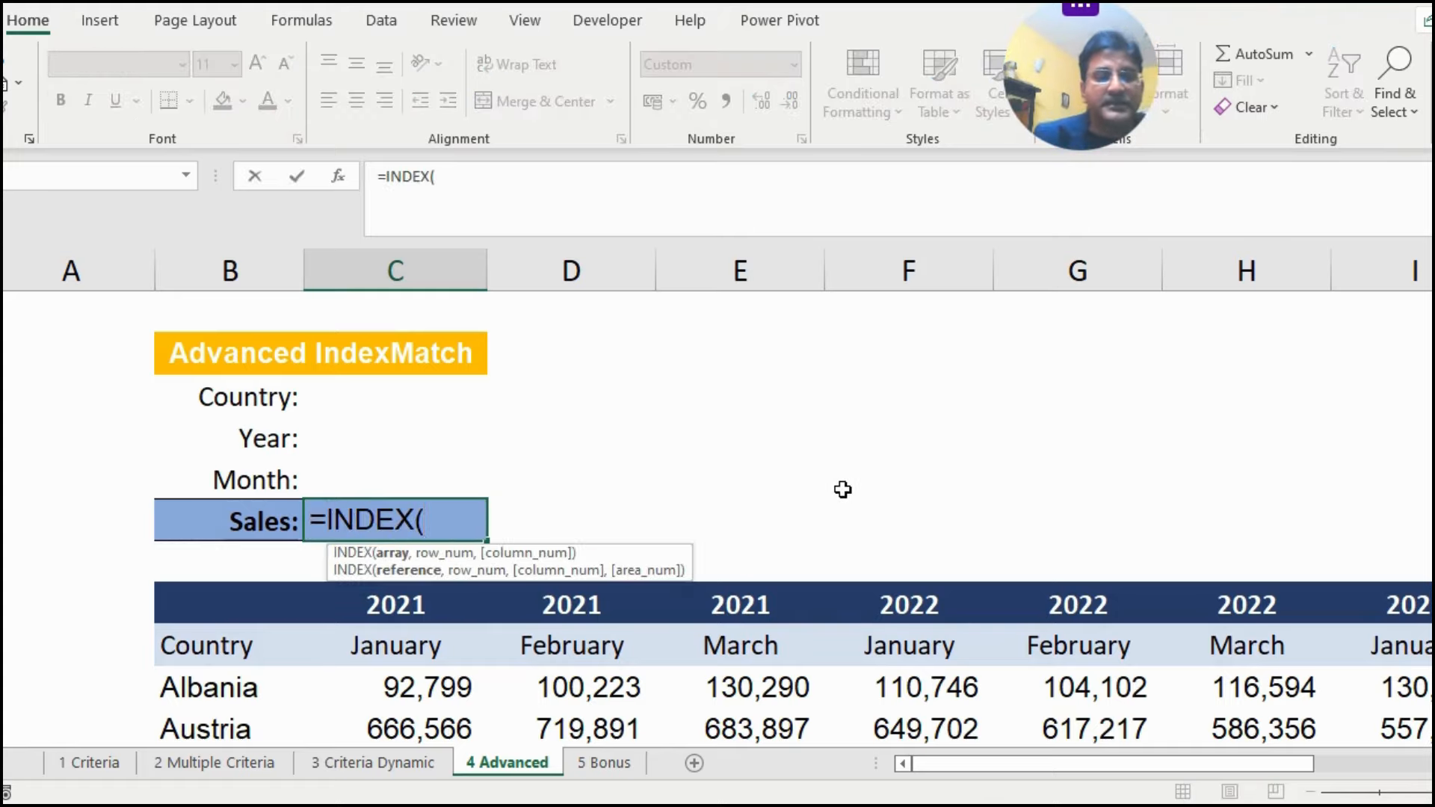
scroll(807, 568, "down", 2)
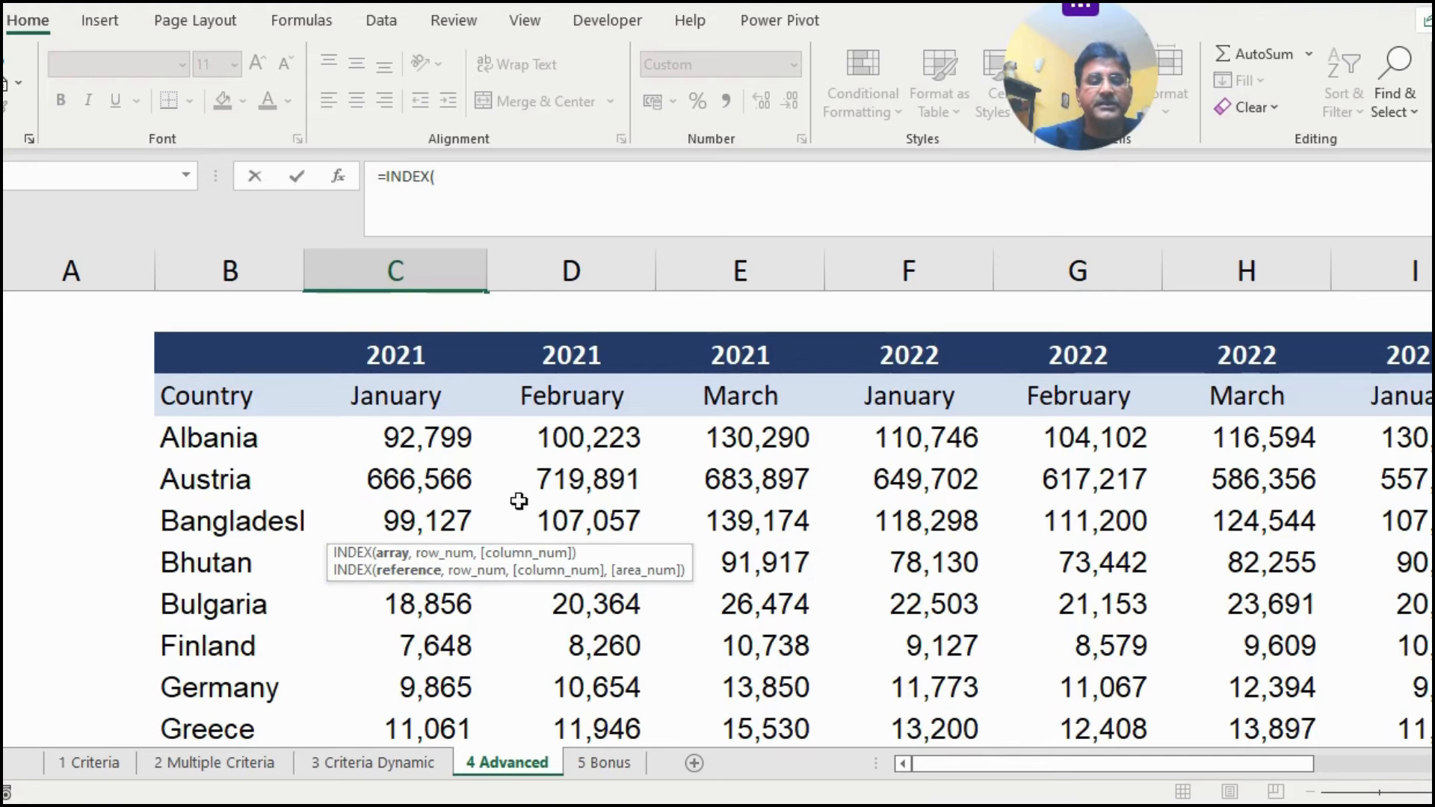
left_click(389, 437)
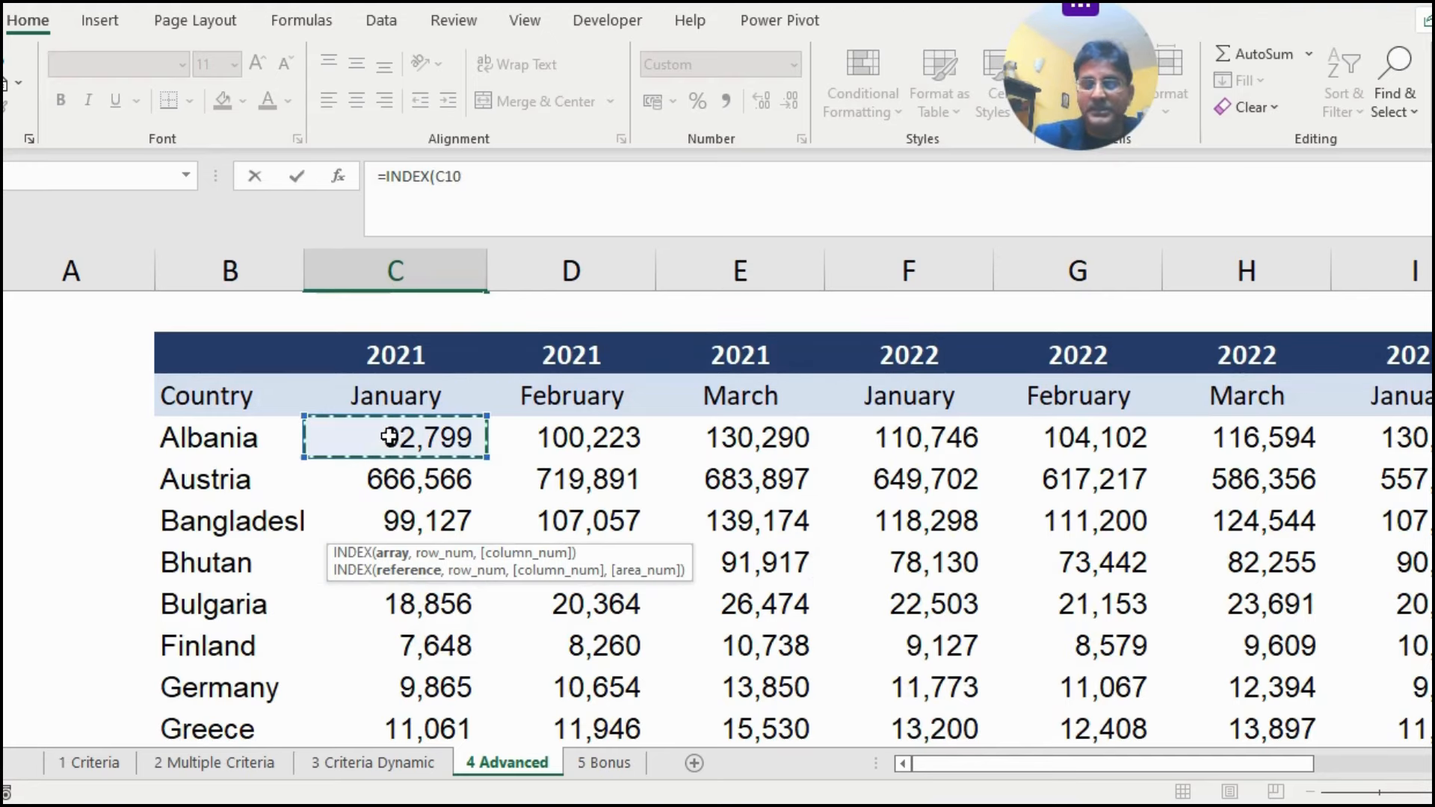
key("ctrl+shift+Right")
key("ctrl+shift+Down")
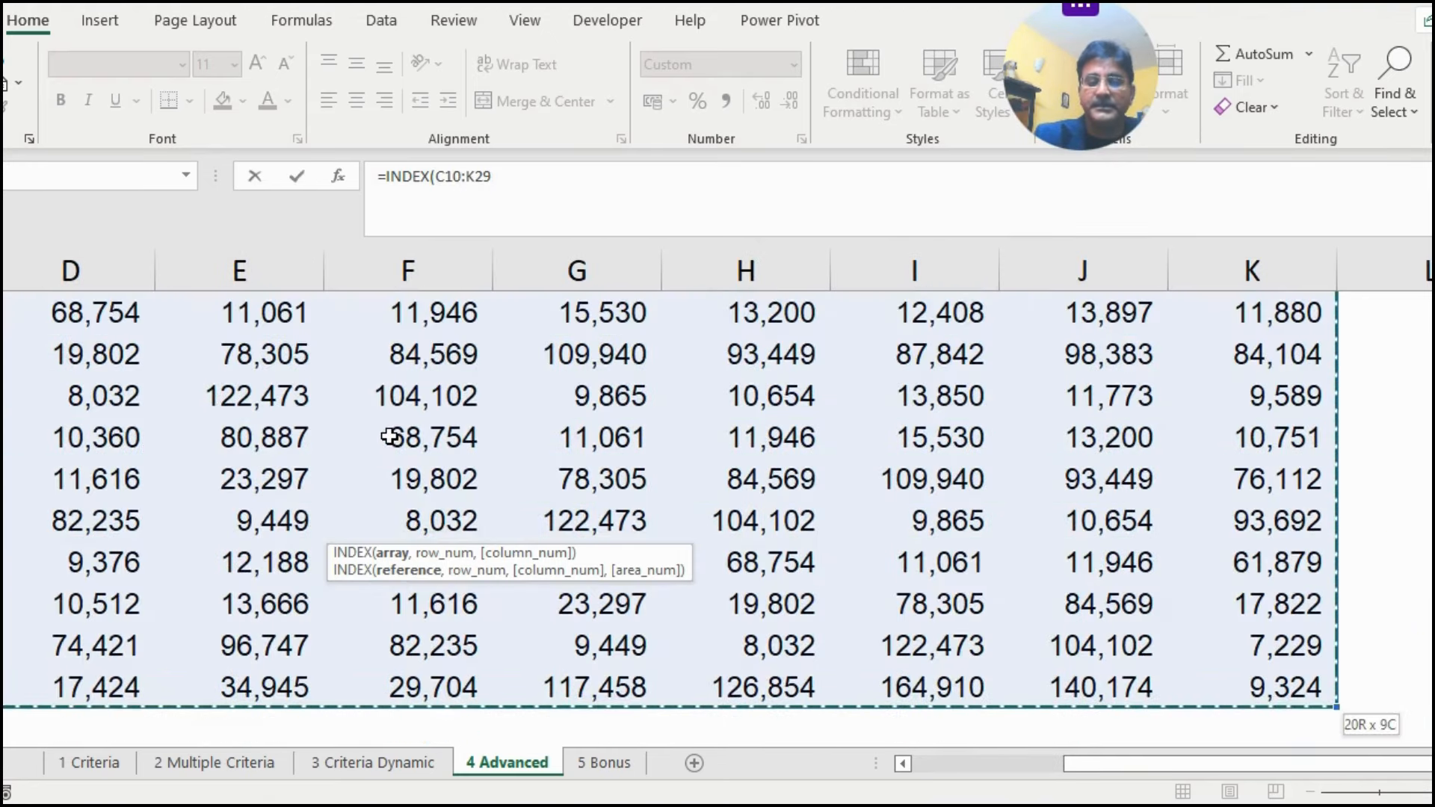
type(",")
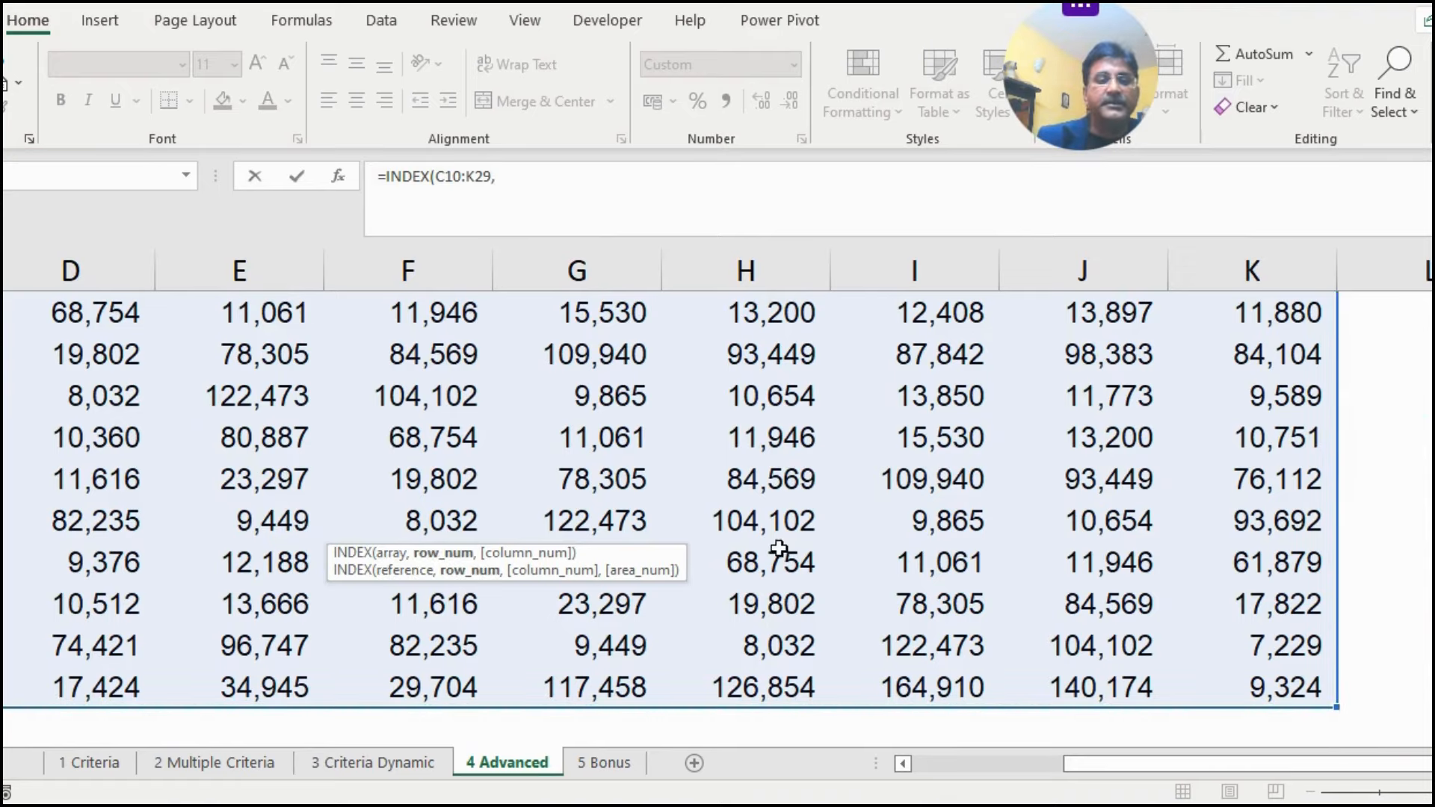
Step: Nest a MATCH as the row number argument, with the Country input cell C3 as its lookup value
scroll(779, 550, "up", 6)
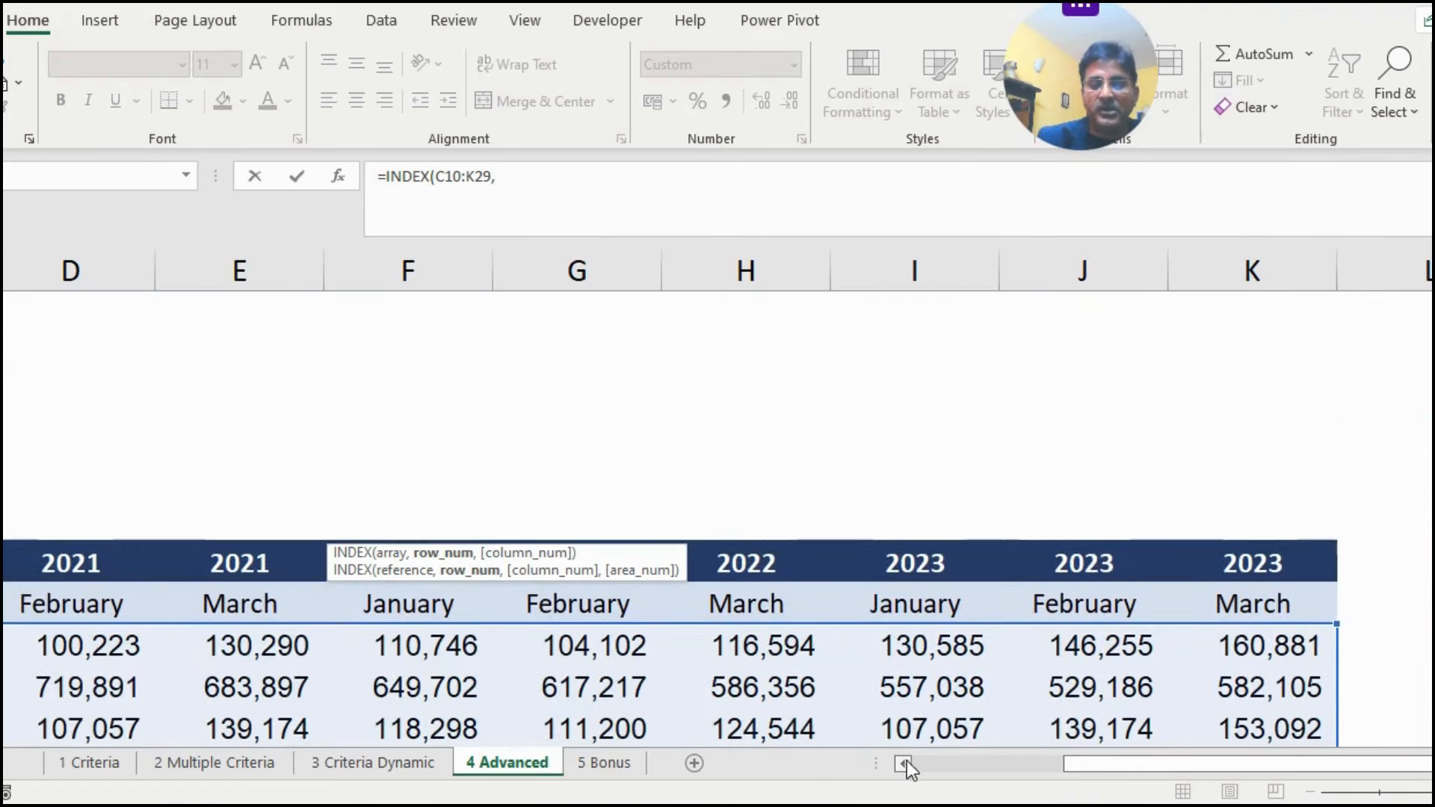
left_click(904, 763)
left_click(903, 764)
left_click(904, 763)
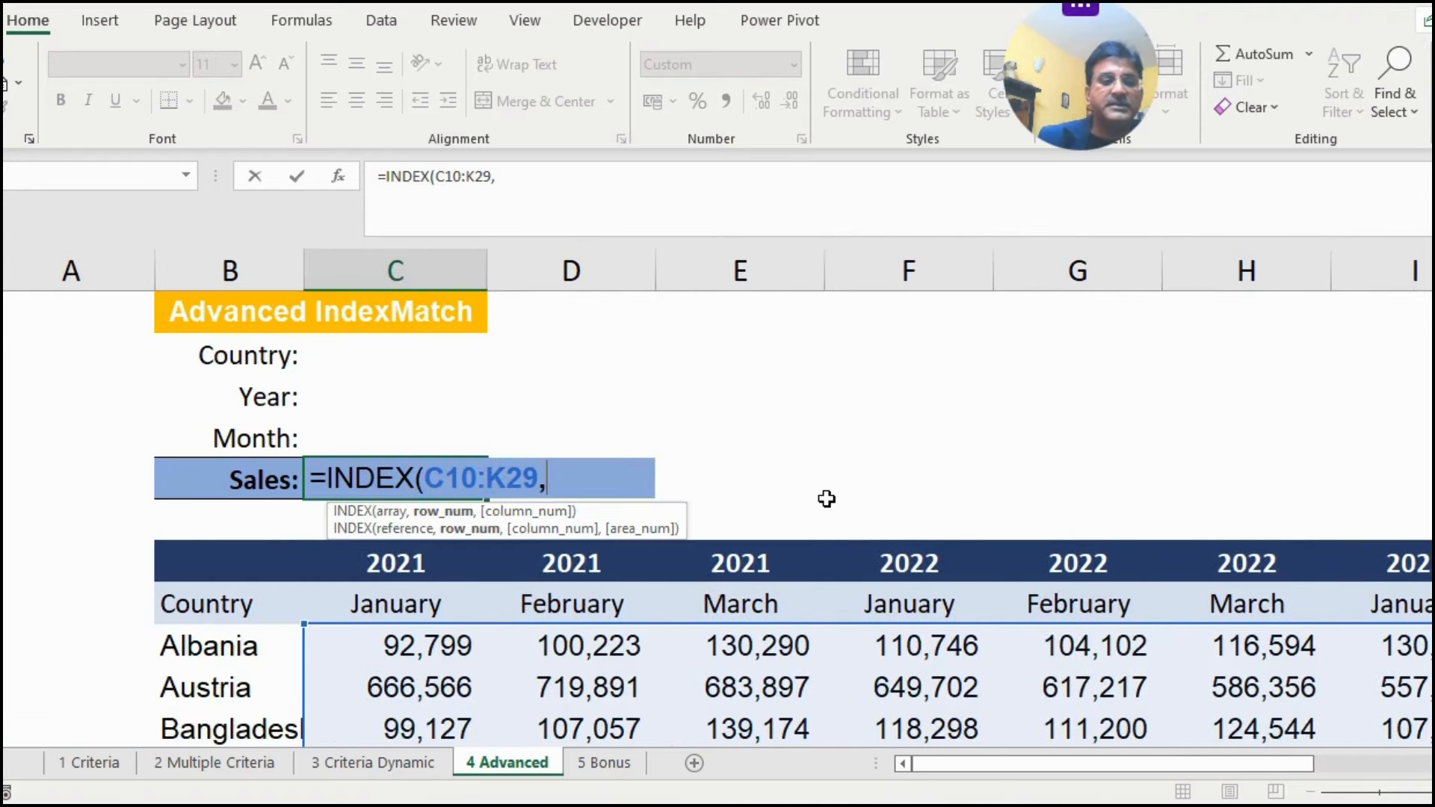
type("match")
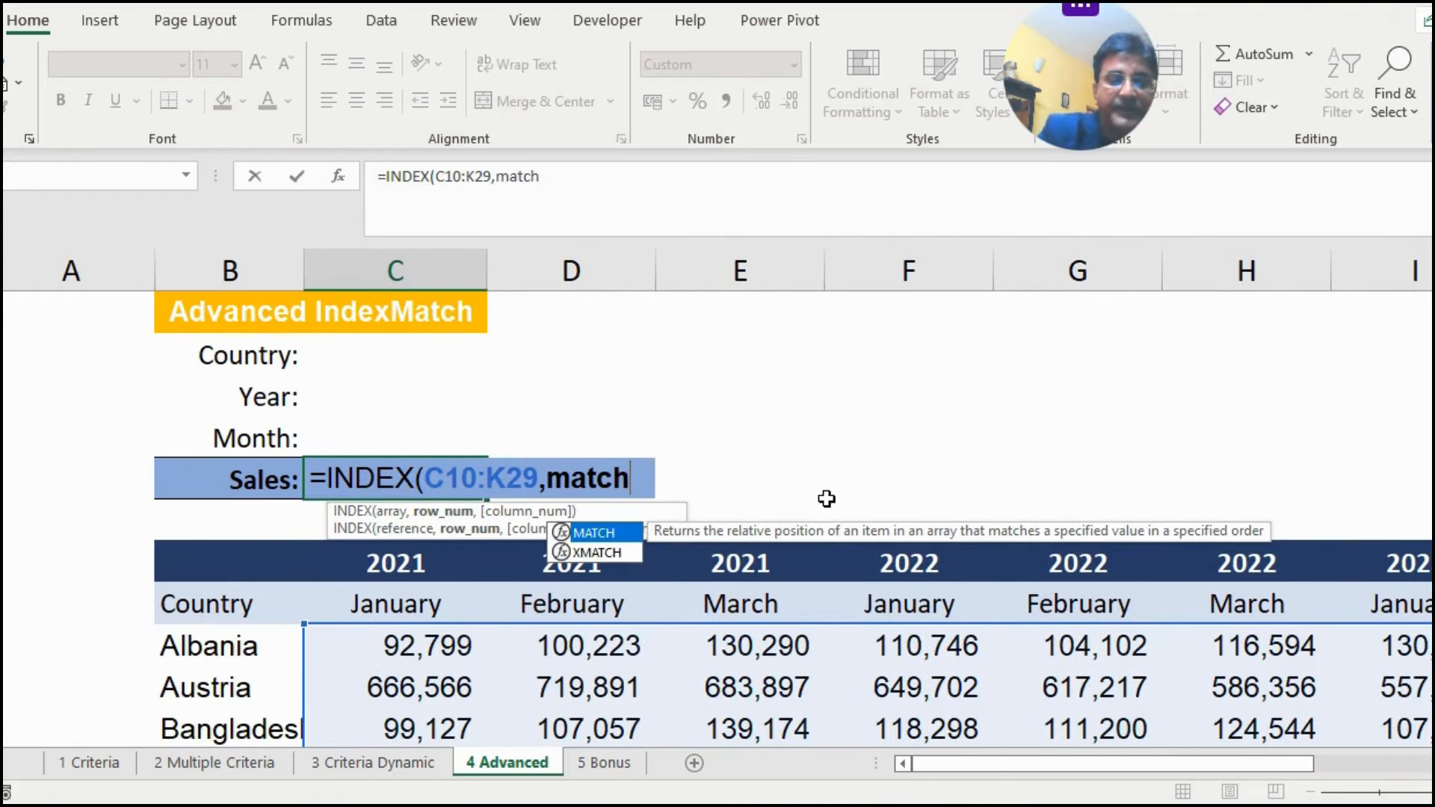
key("Tab")
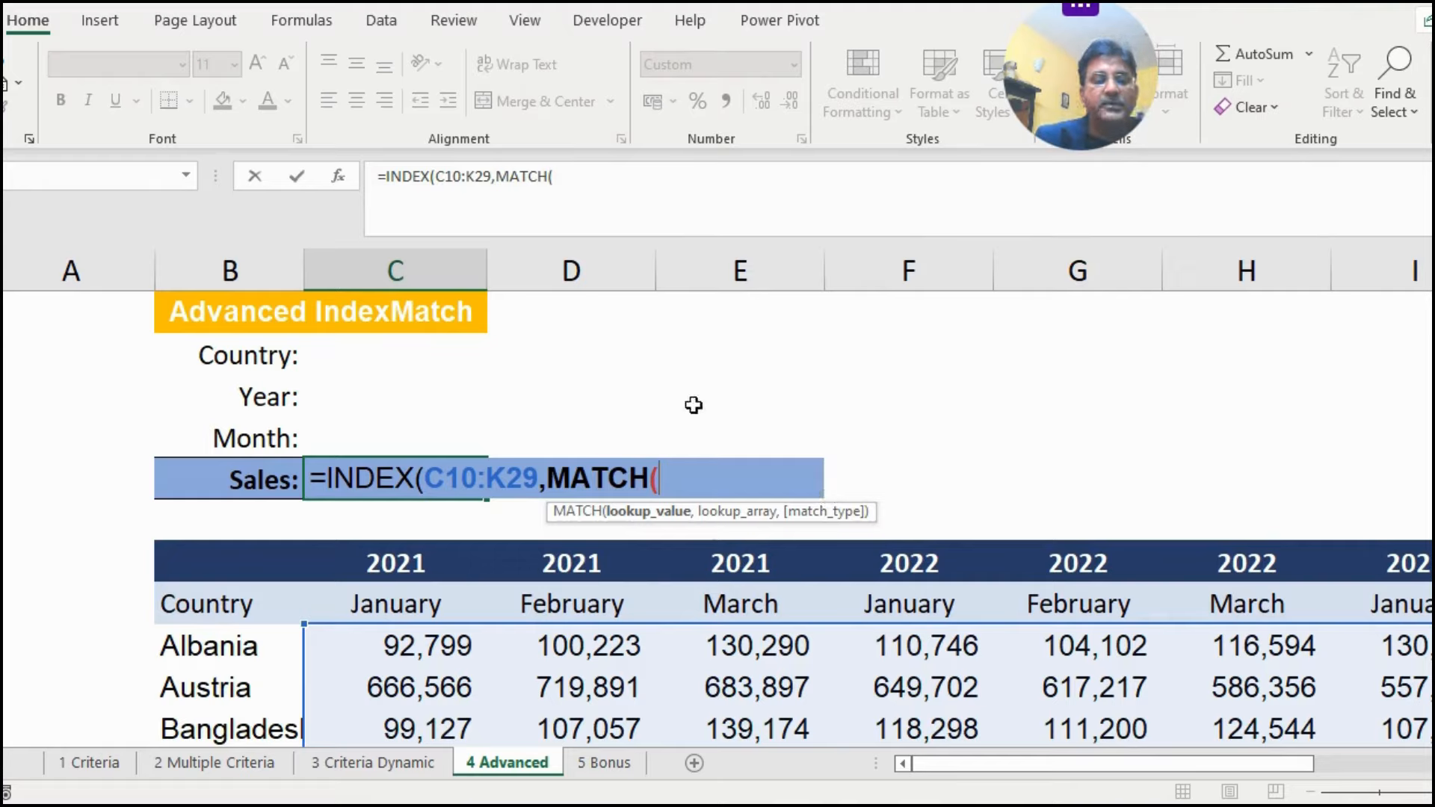
left_click(370, 362)
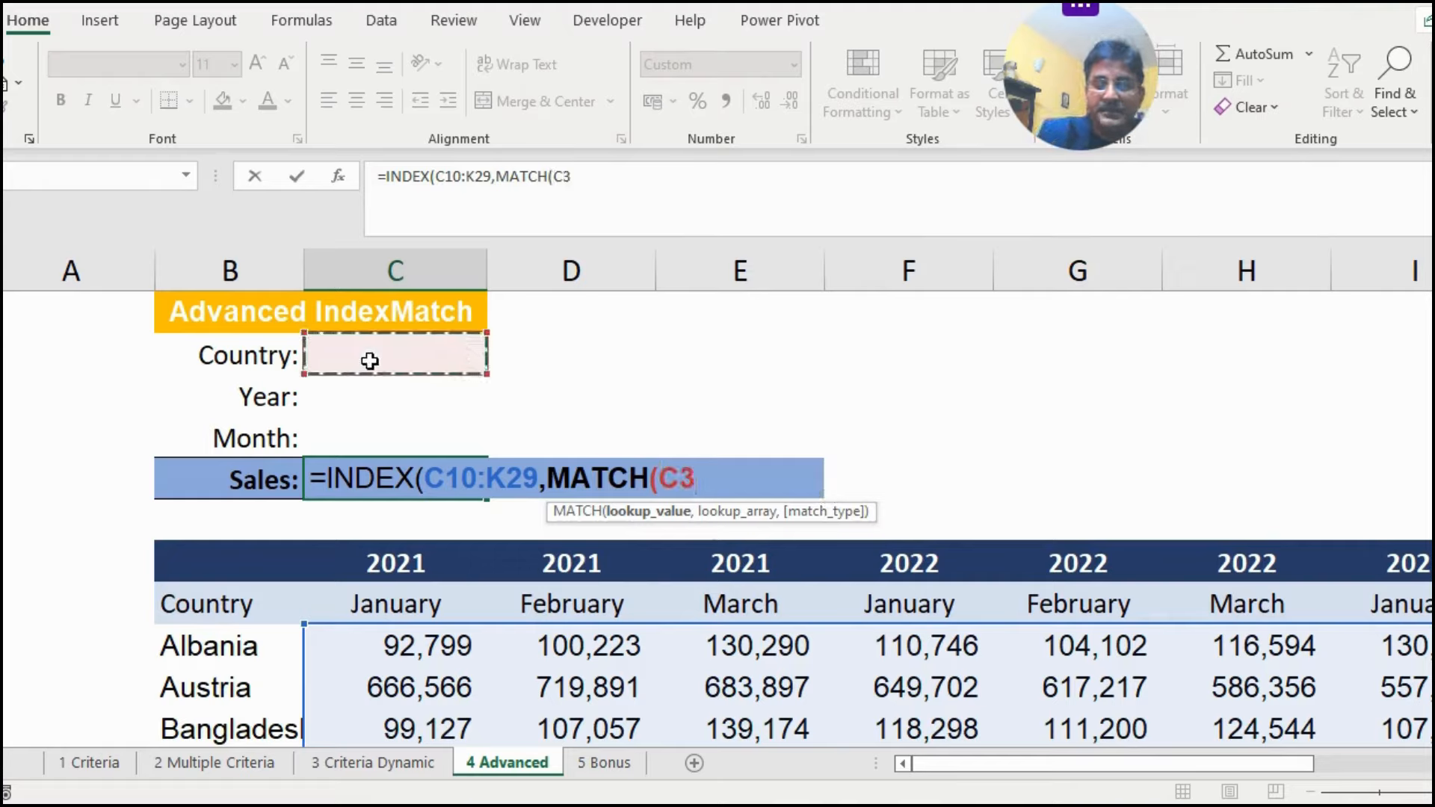
type(",")
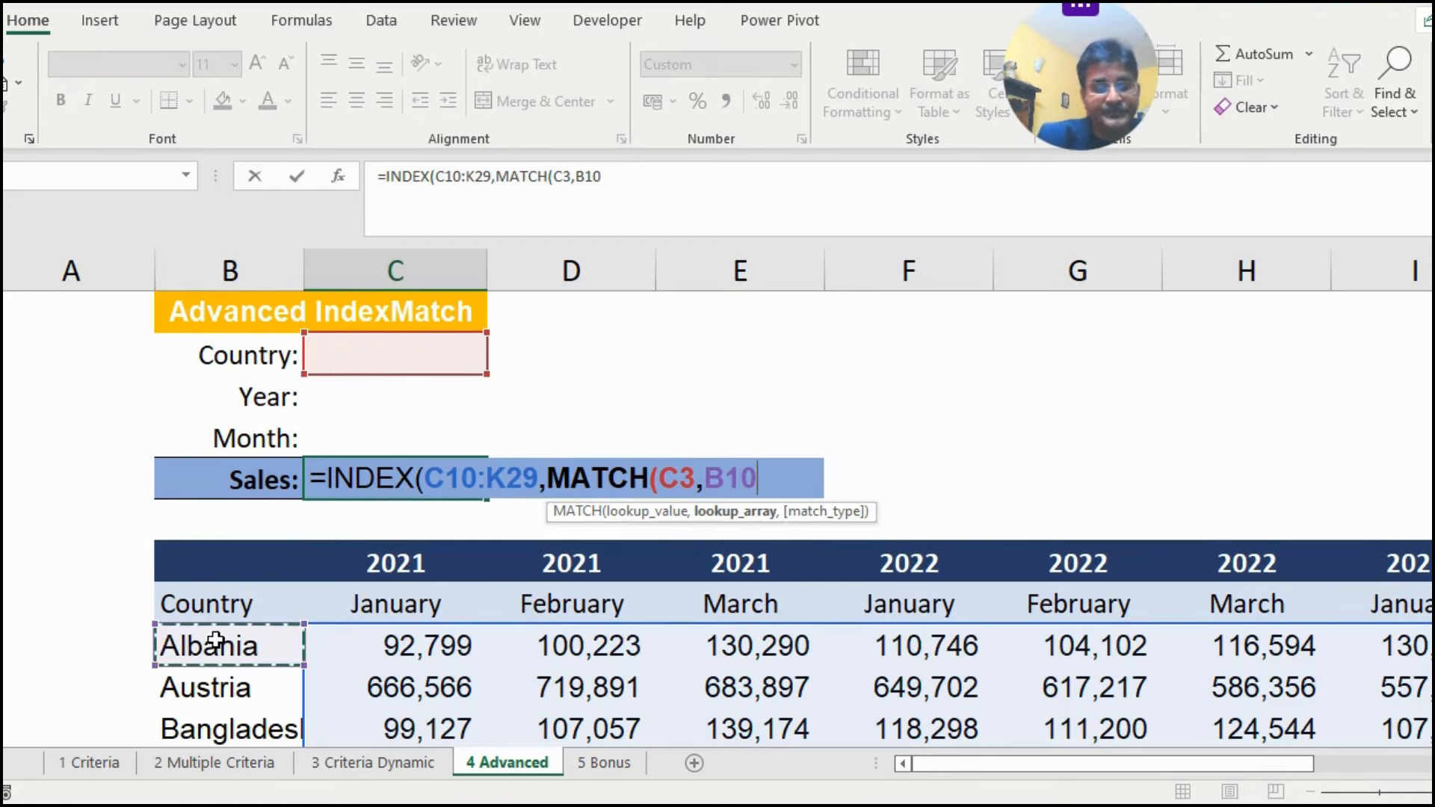
Step: Complete the row MATCH with the country names B10:B29 as its lookup array and 0 for an exact match
key("ctrl+shift+Down")
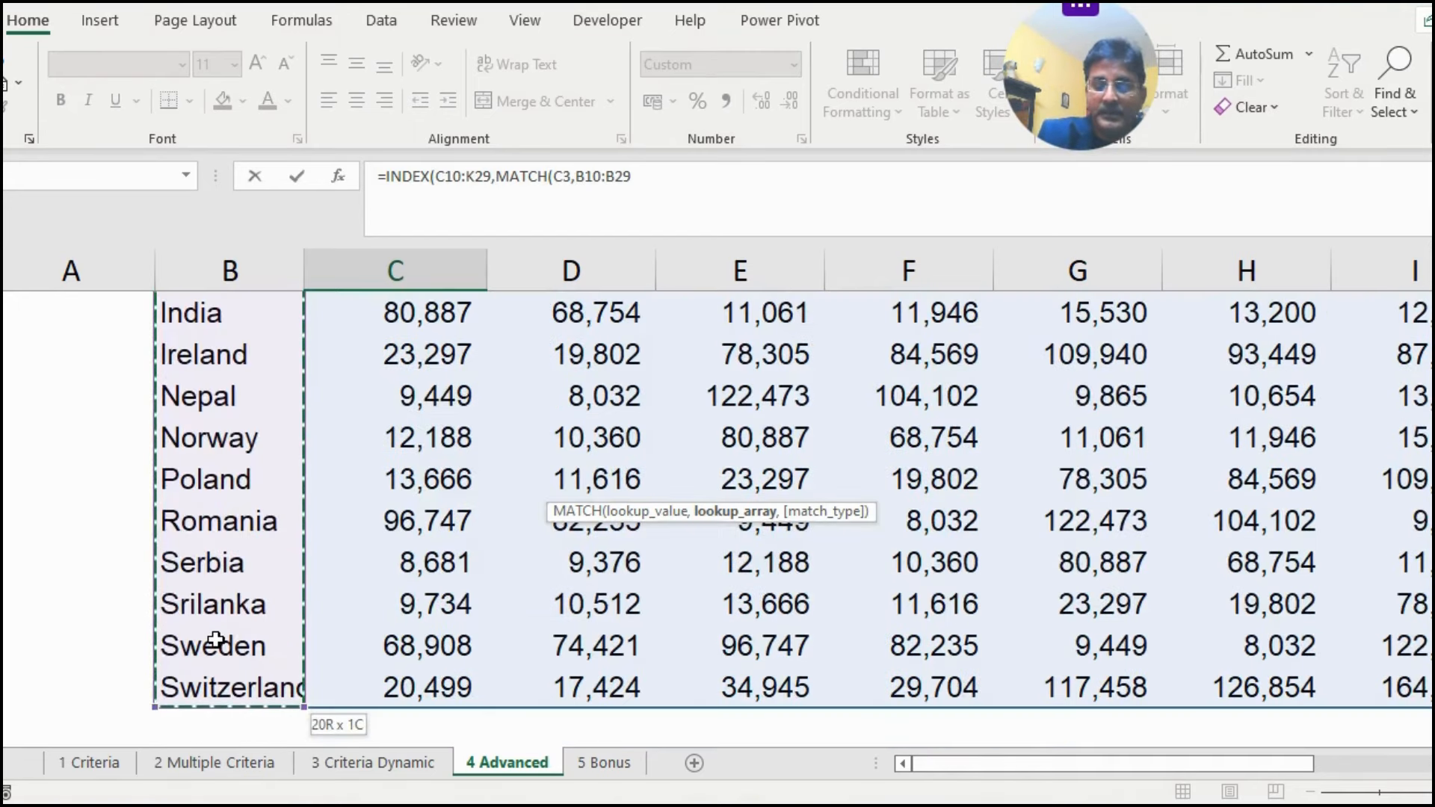
type(",")
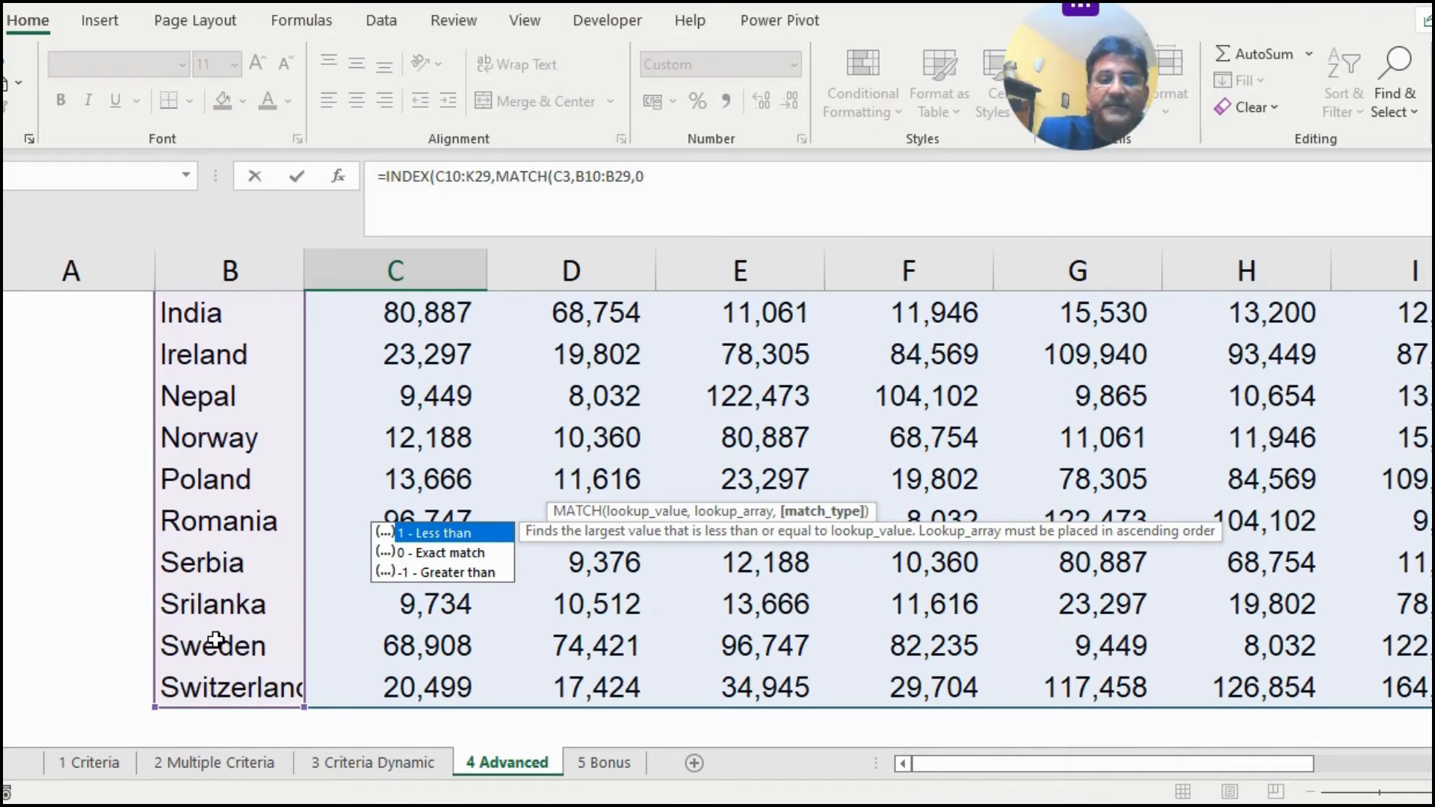
type("0)")
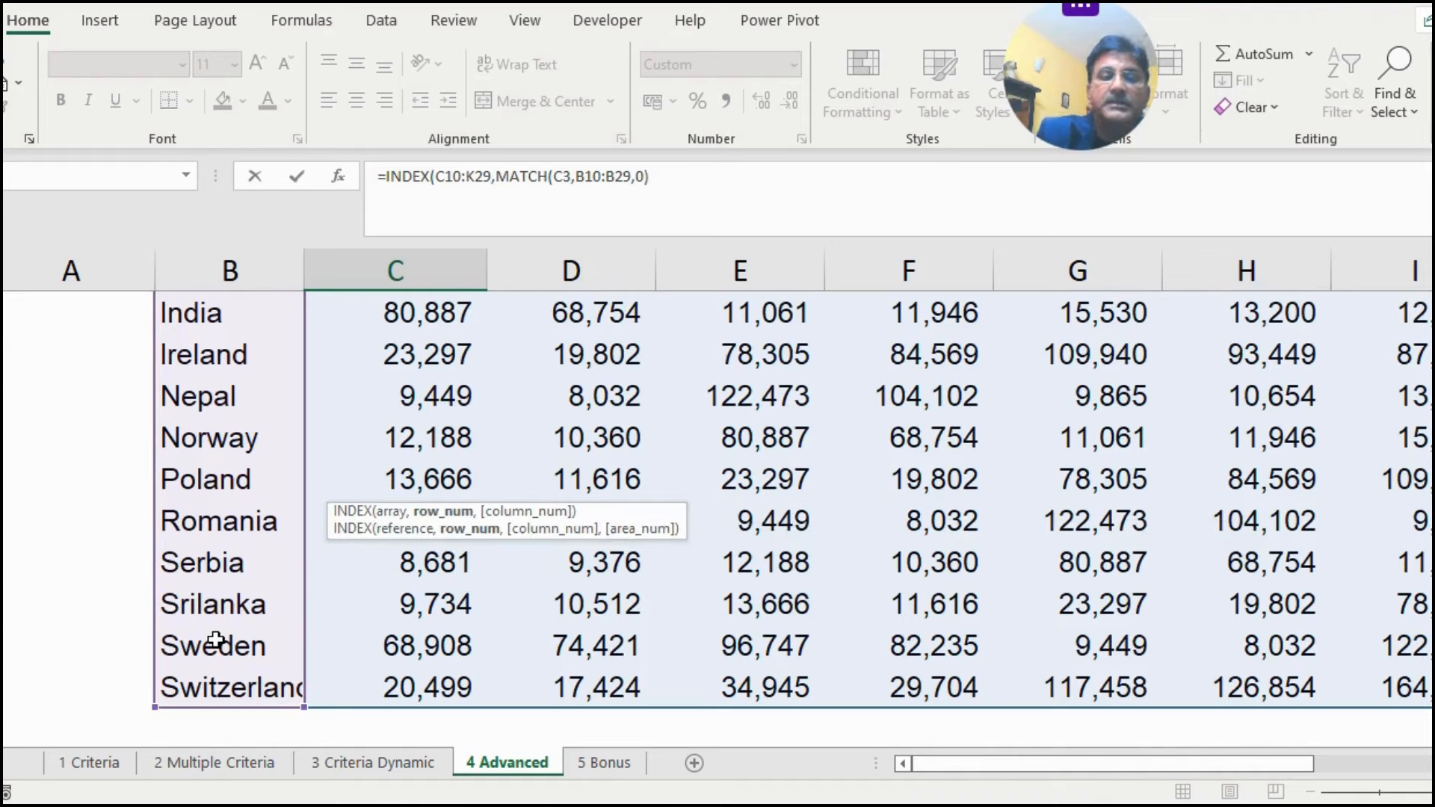
type(",")
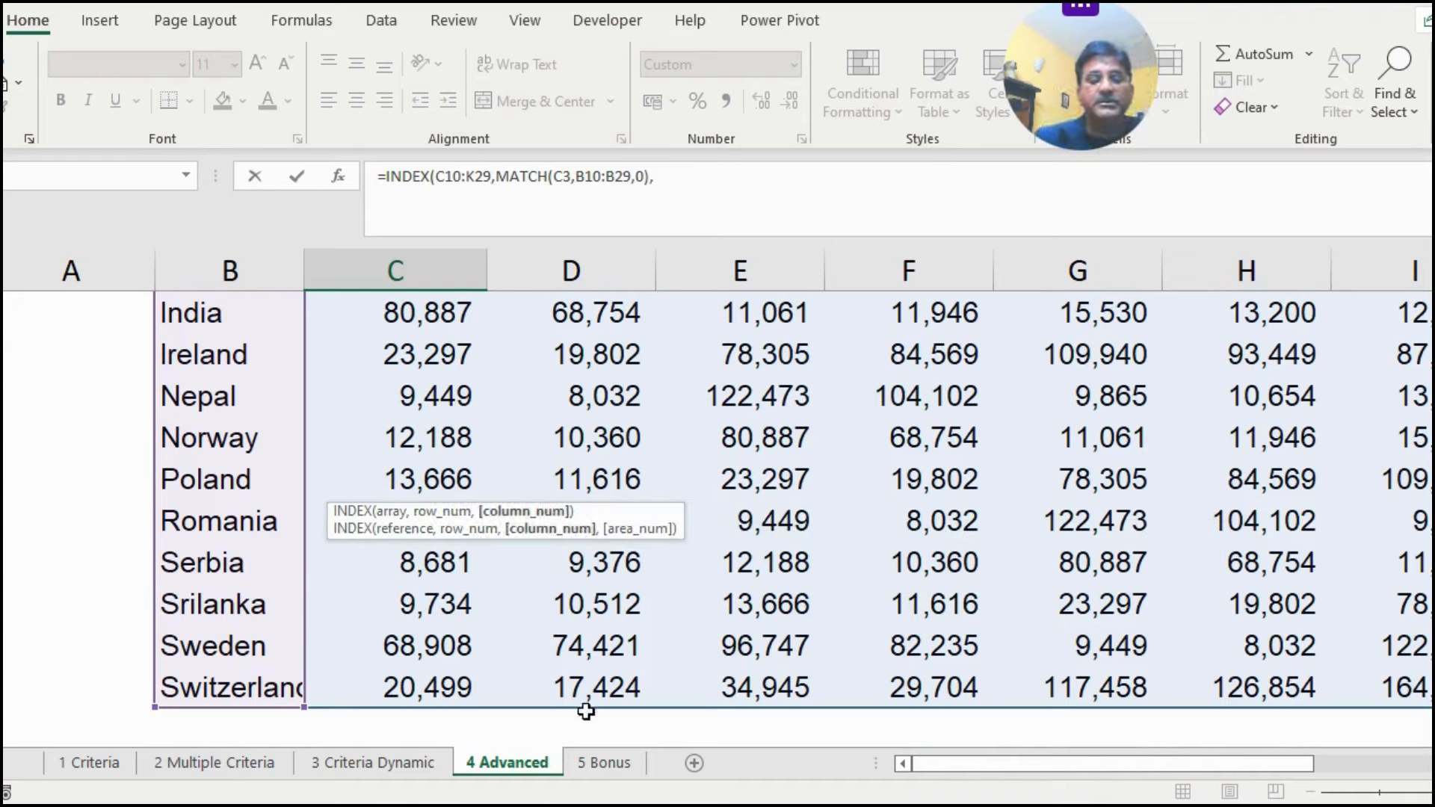
Step: Nest a second MATCH as the INDEX column number, with the joined Year and Month inputs C4&C5 as its lookup value
scroll(656, 603, "up", 6)
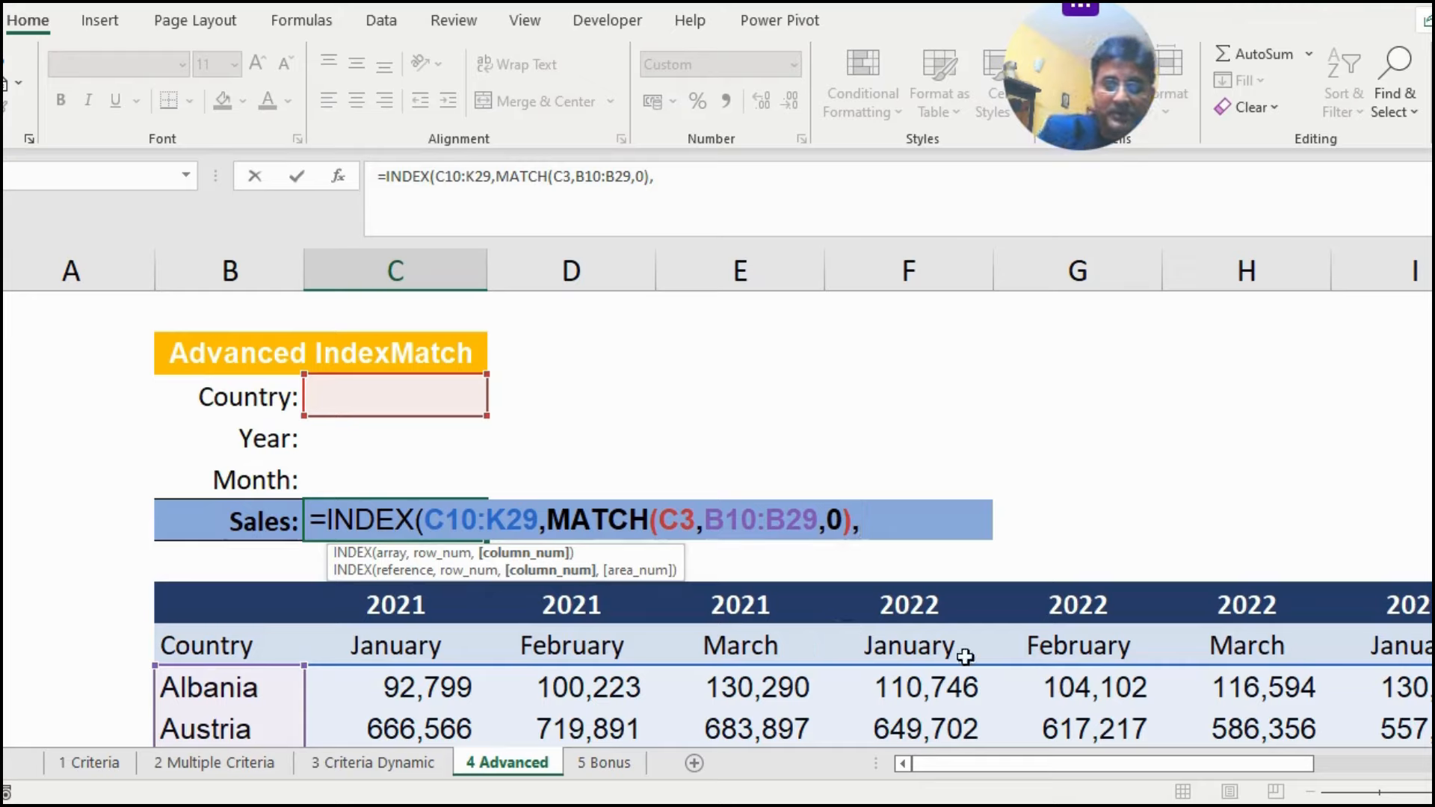
type("match")
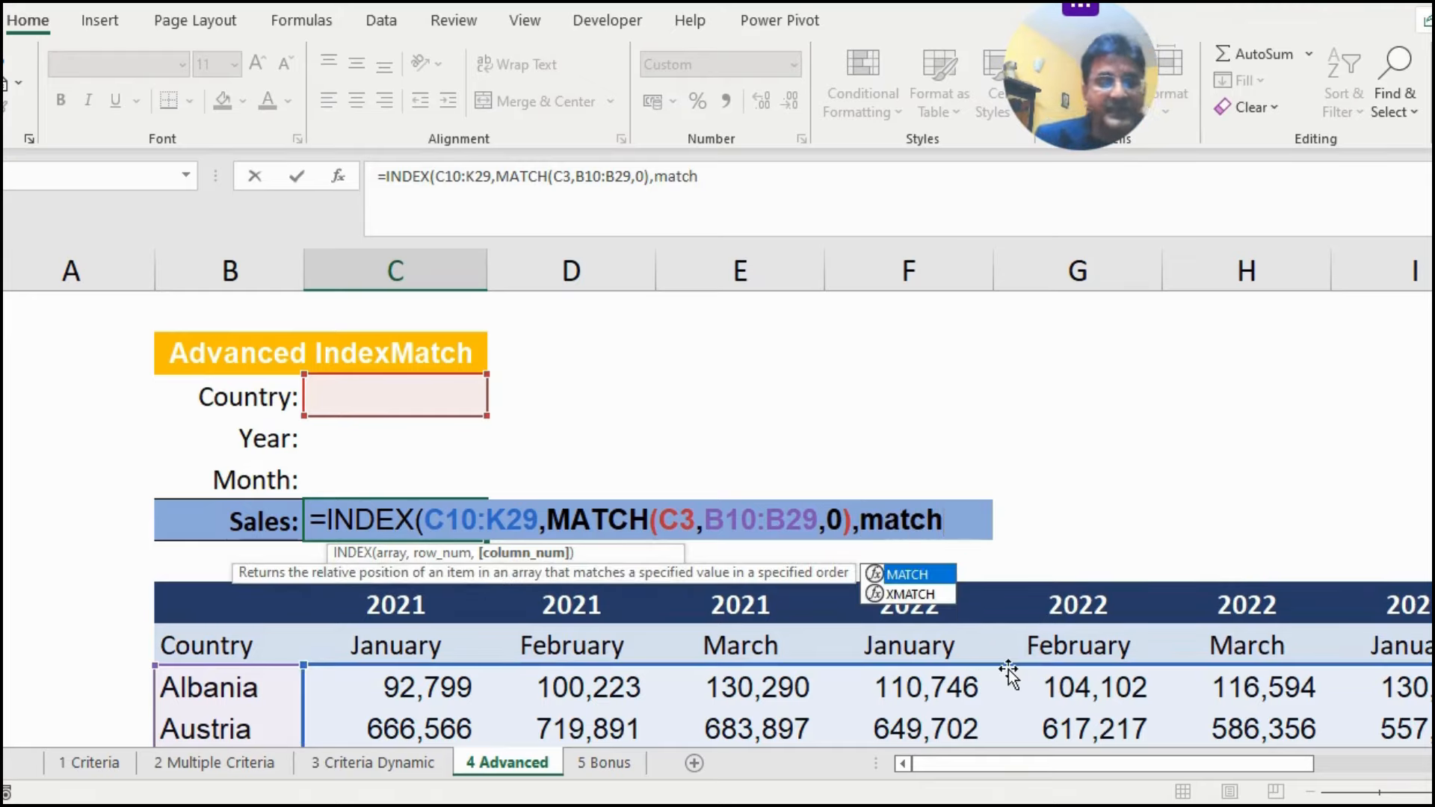
key("Tab")
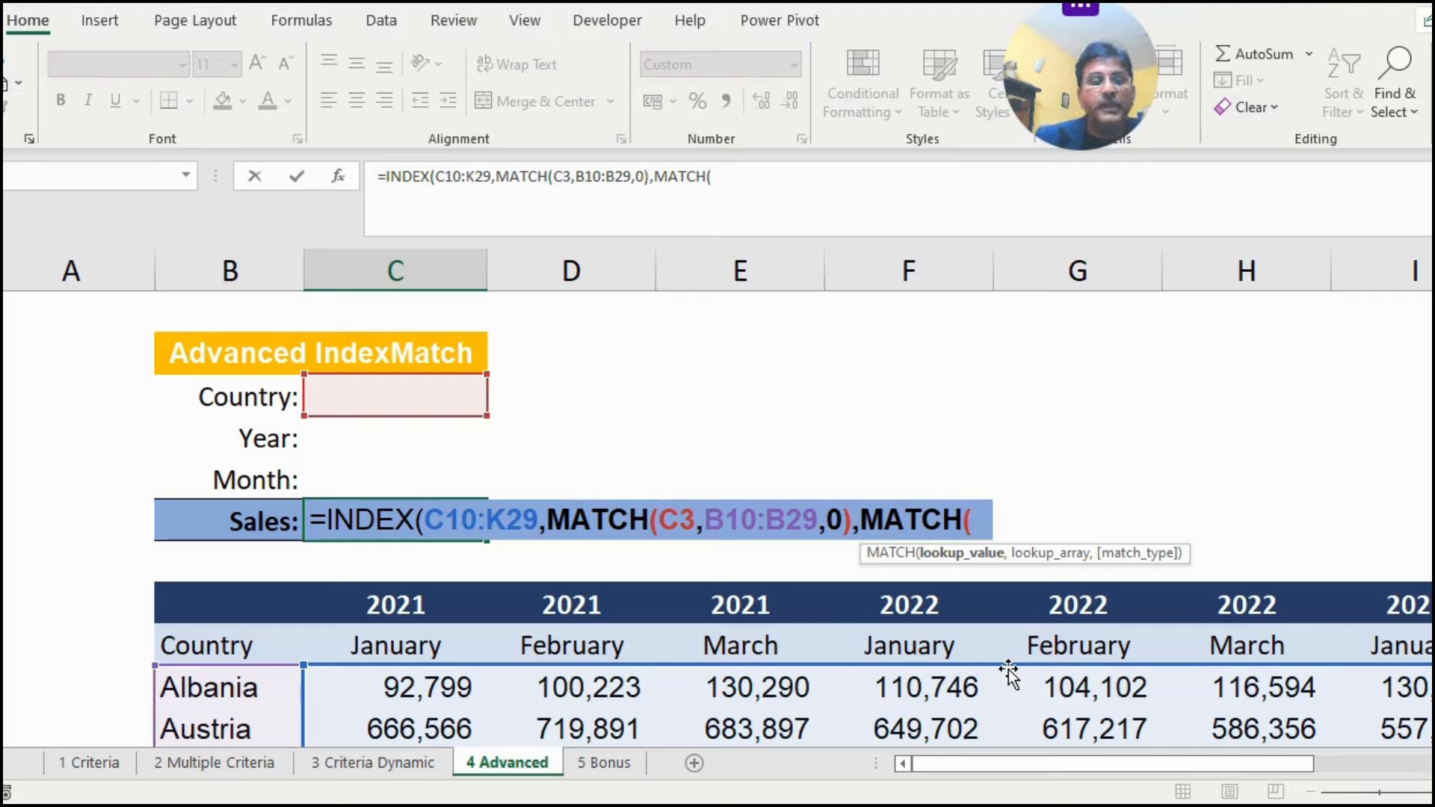
left_click(367, 444)
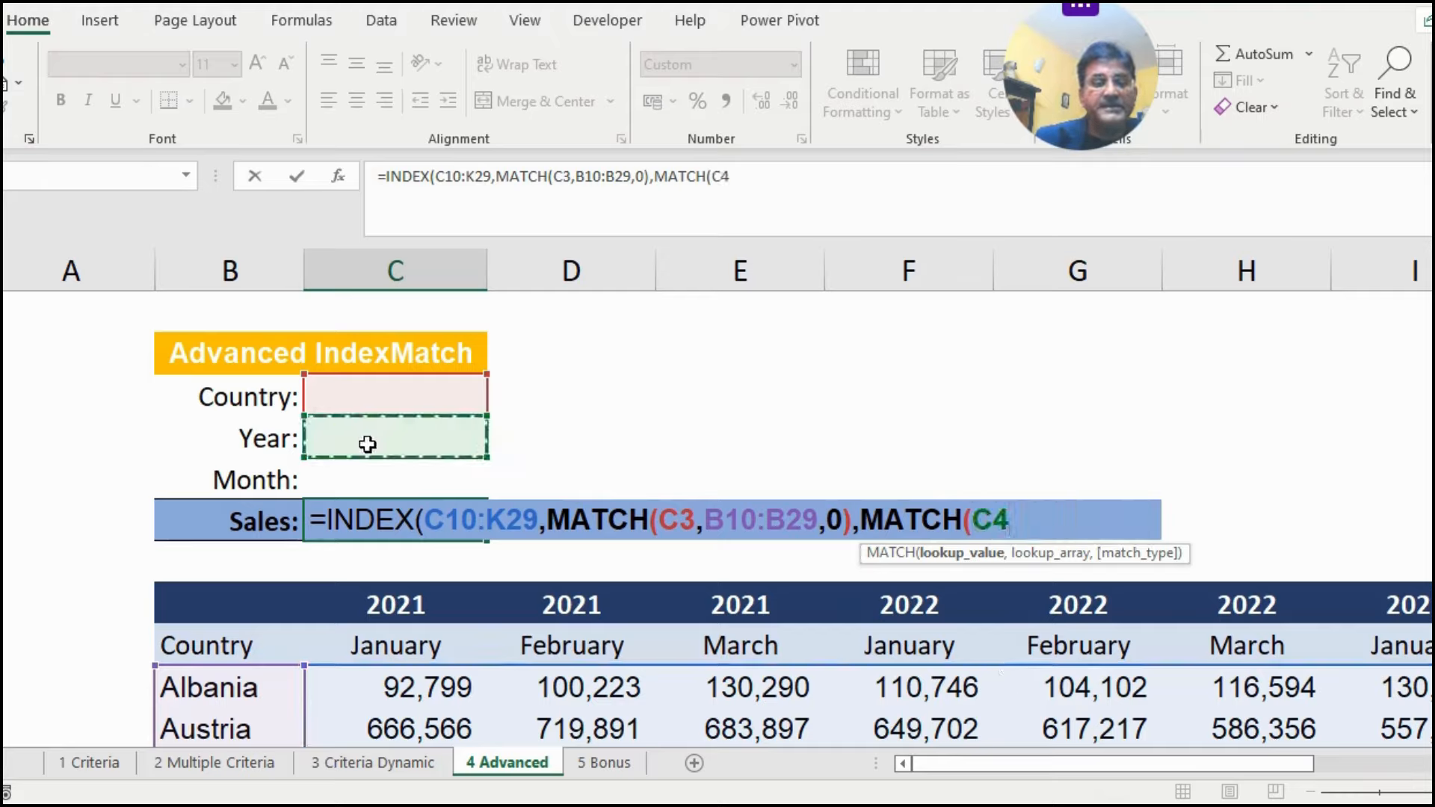
type("&")
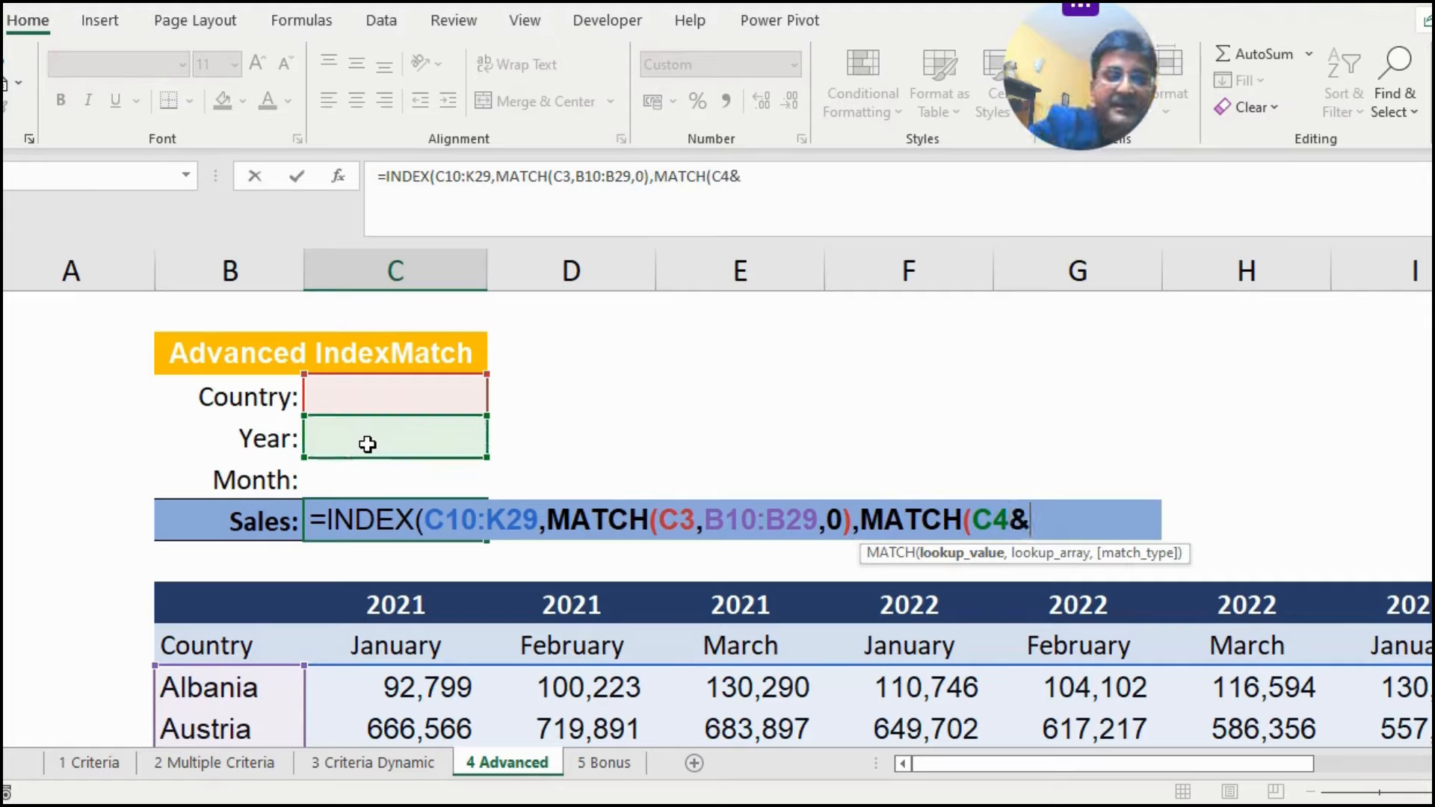
left_click(355, 473)
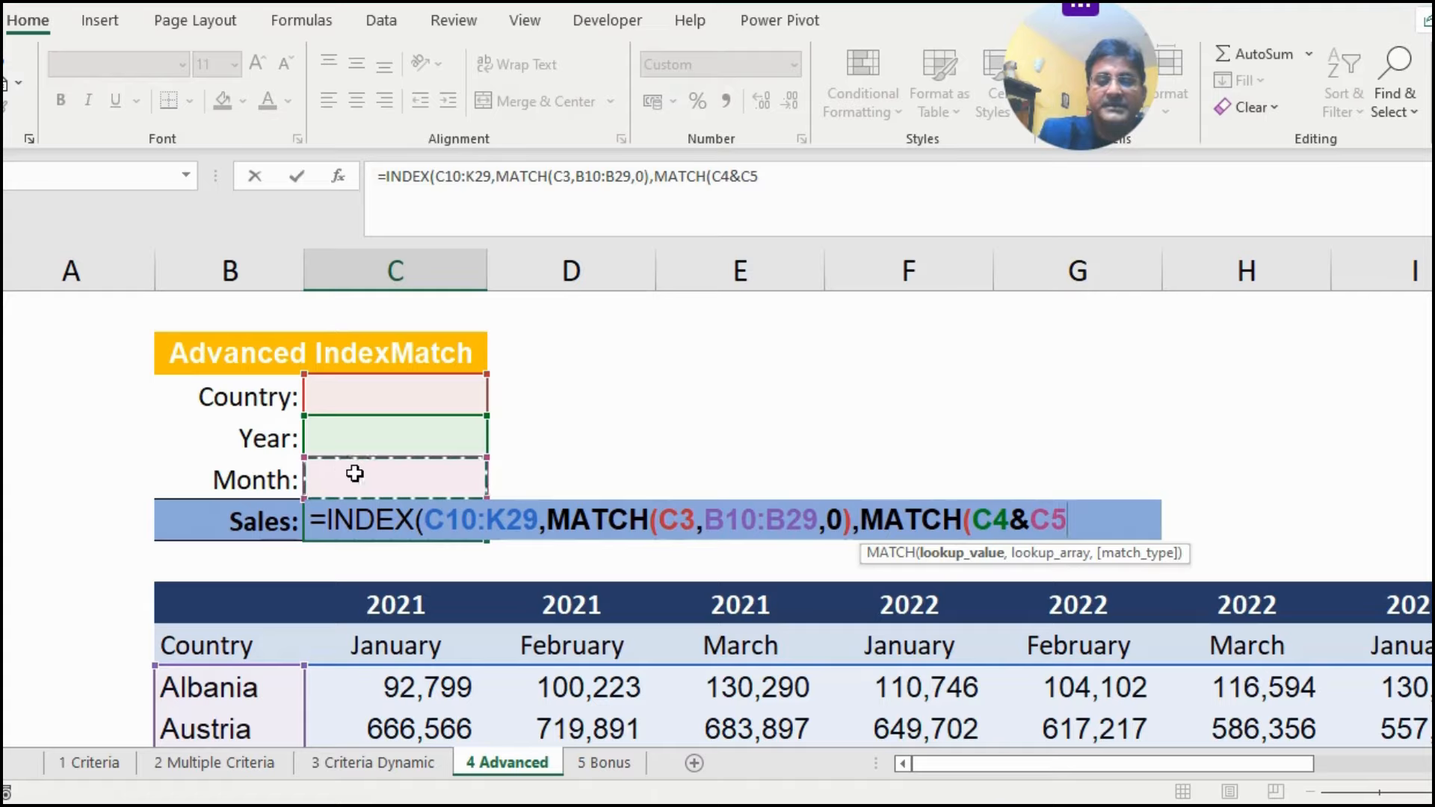
type(",")
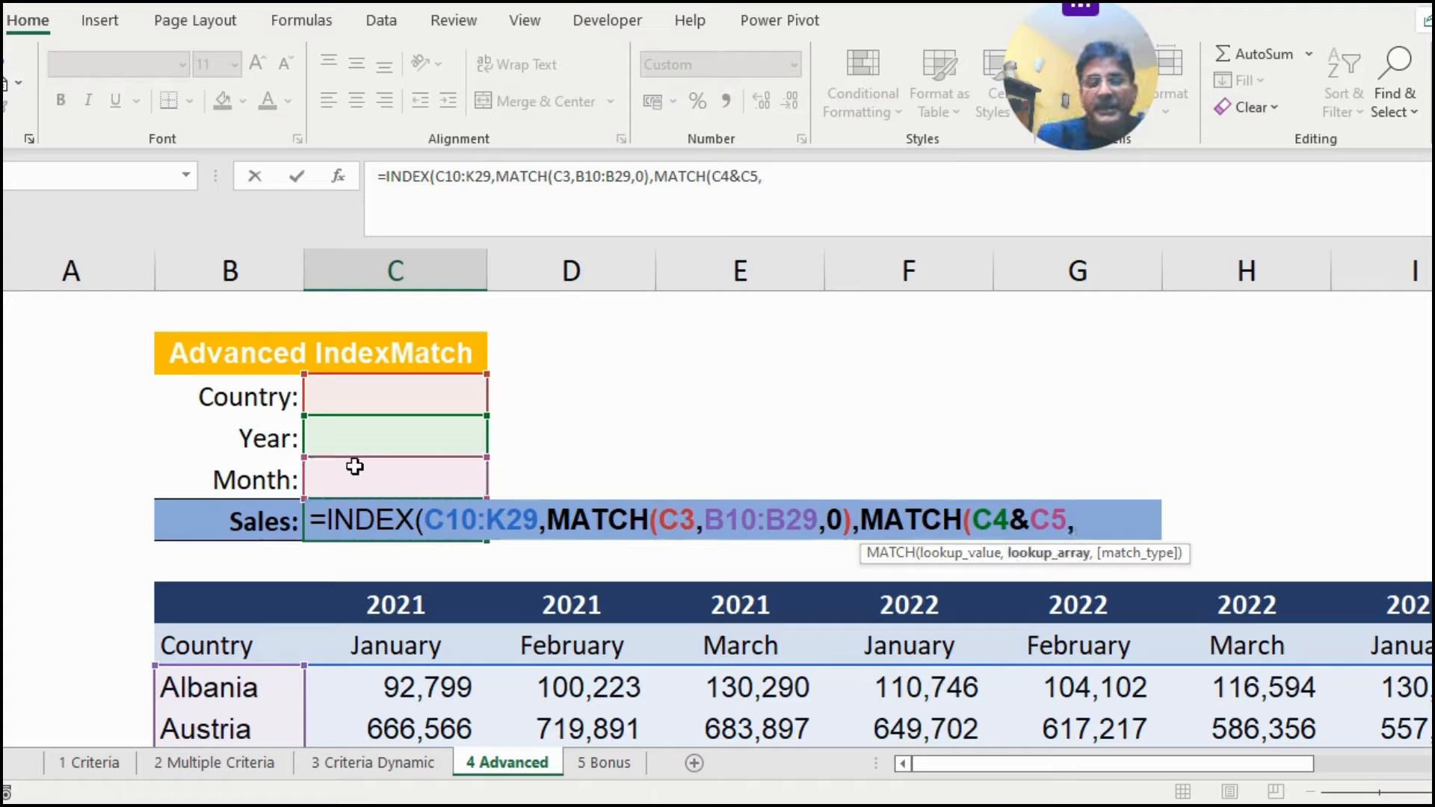
Step: Set the second MATCH's lookup array to the joined year and month header rows, C8:K8&C9:K9
left_click(406, 605)
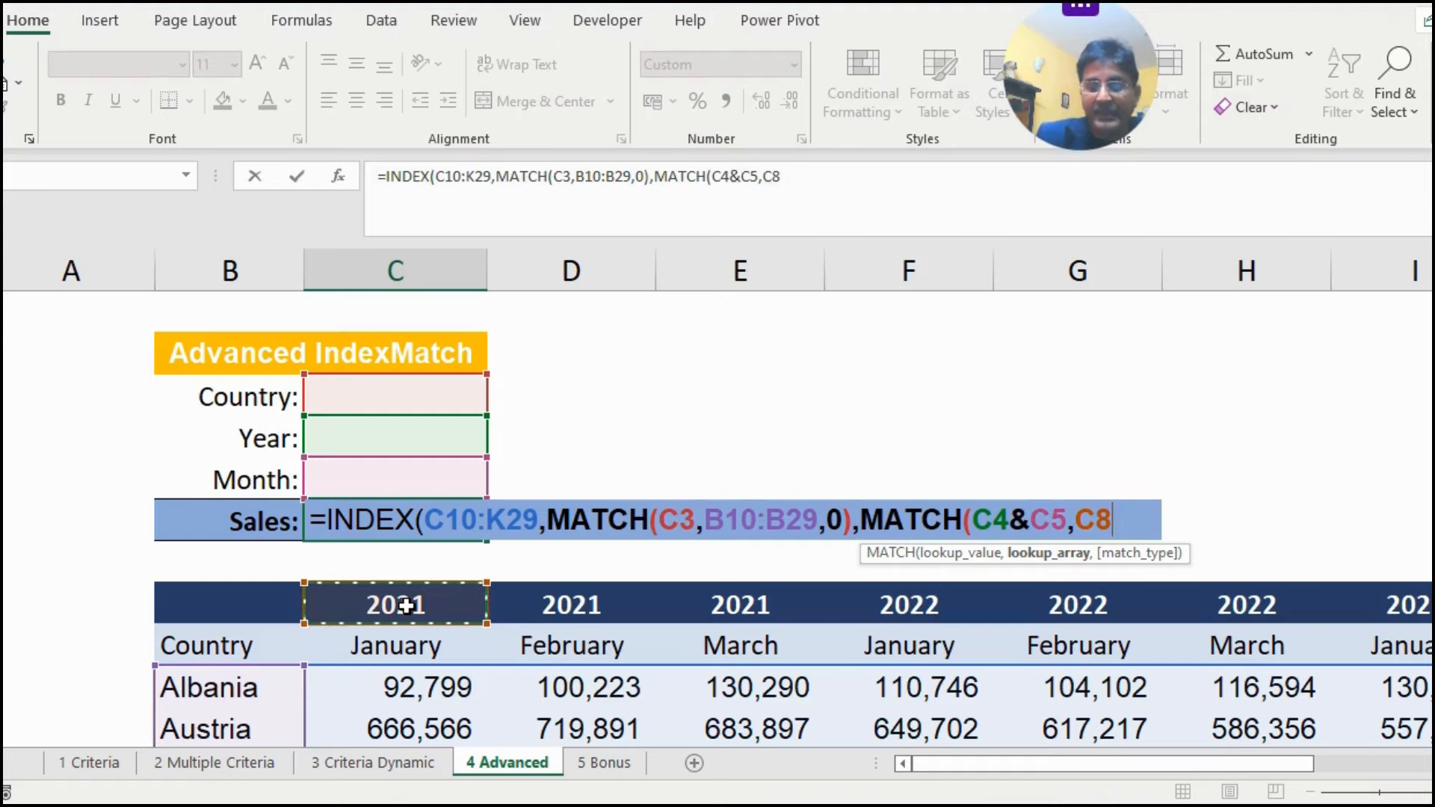
key("ctrl+shift+Right")
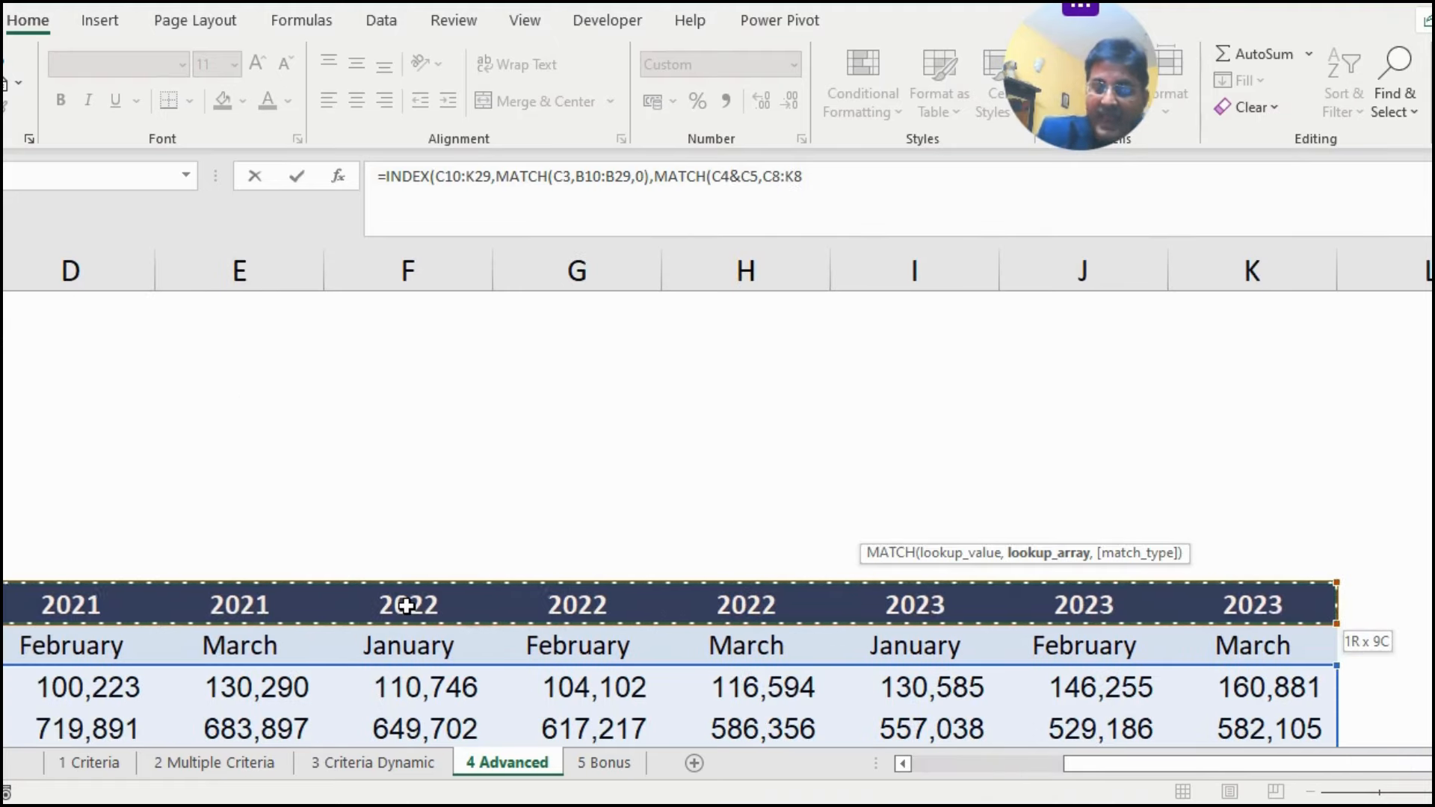
type("&")
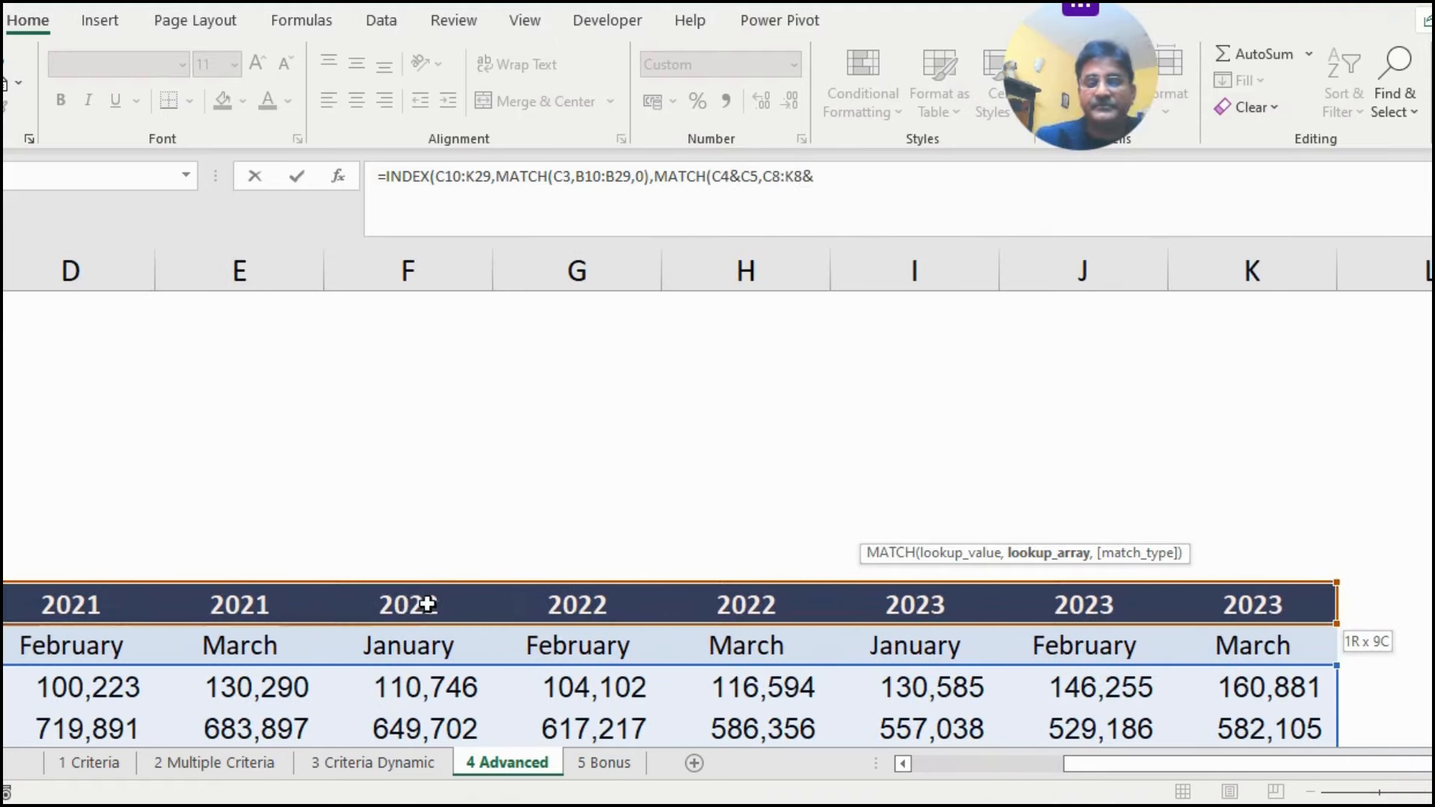
left_click(904, 761)
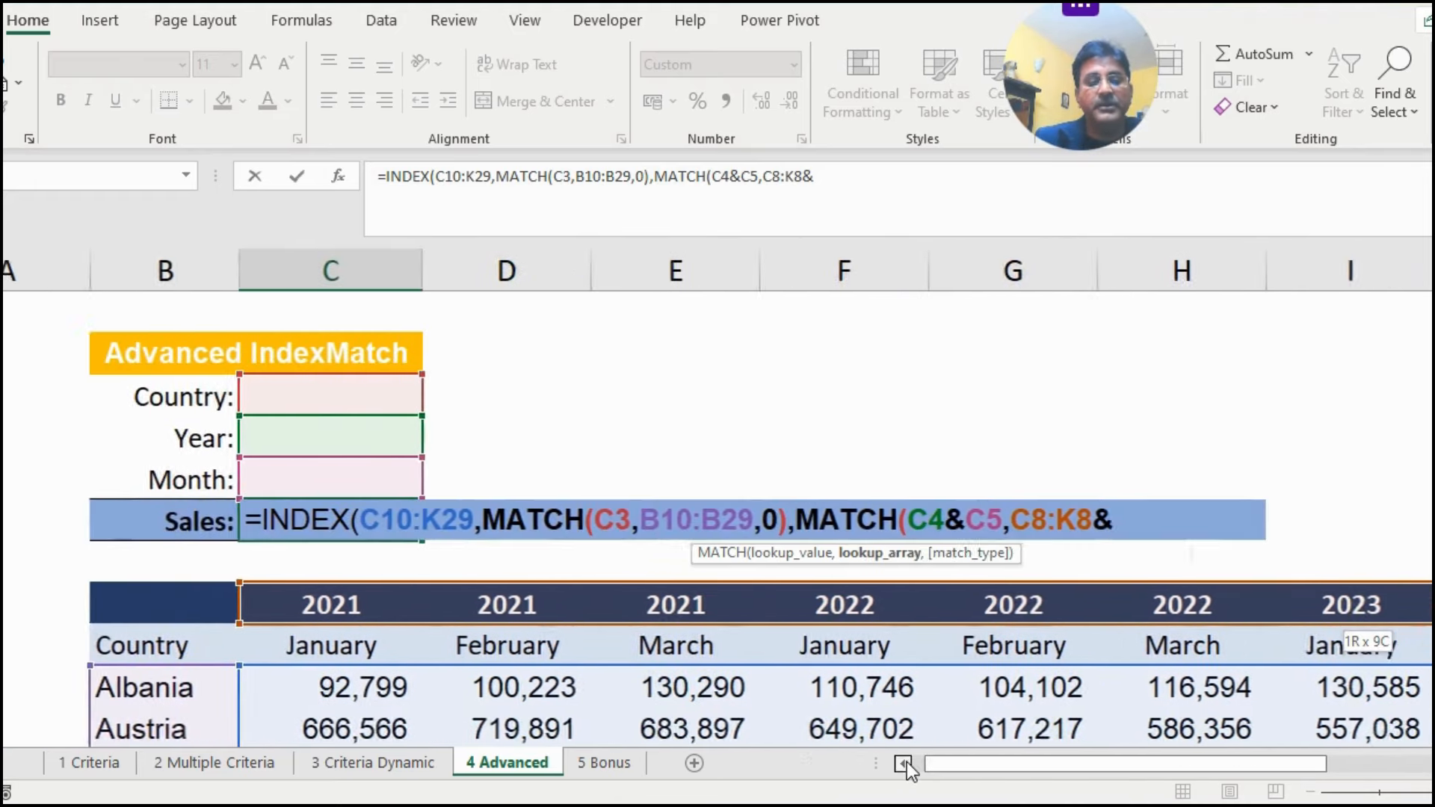
left_click(369, 645)
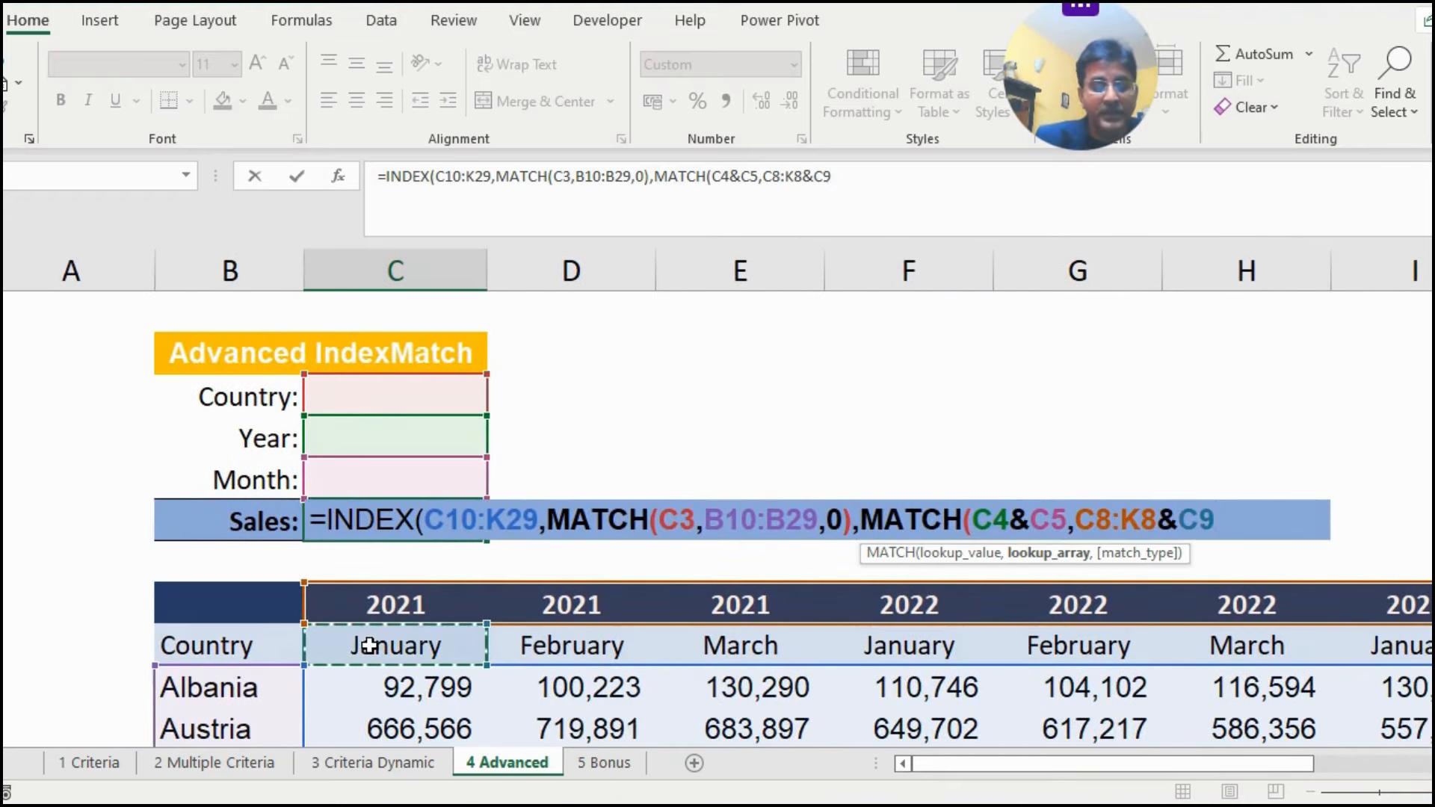
key("ctrl+shift+Right")
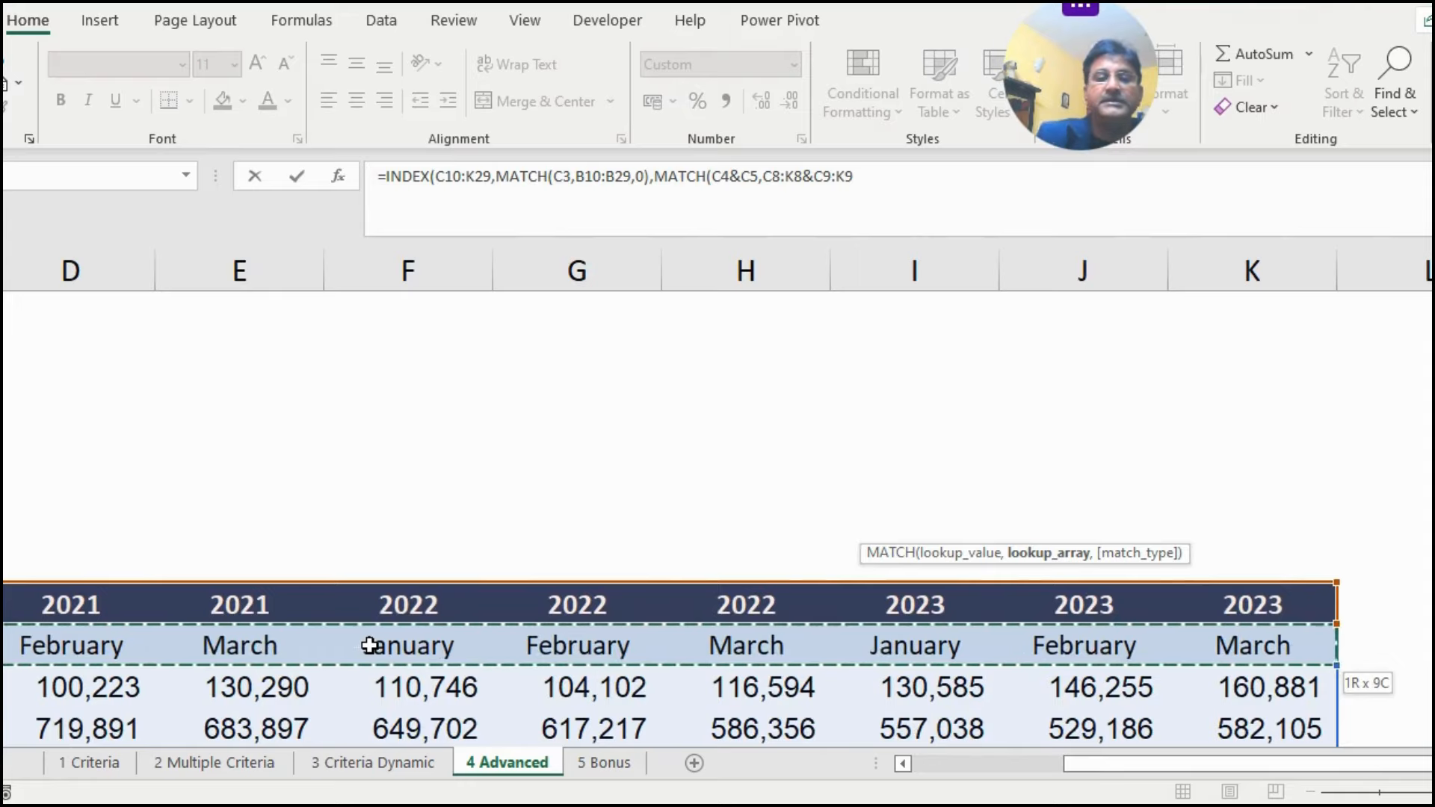
Step: Give the column MATCH an exact match type of 0, close both functions and enter the Sales formula
type(",")
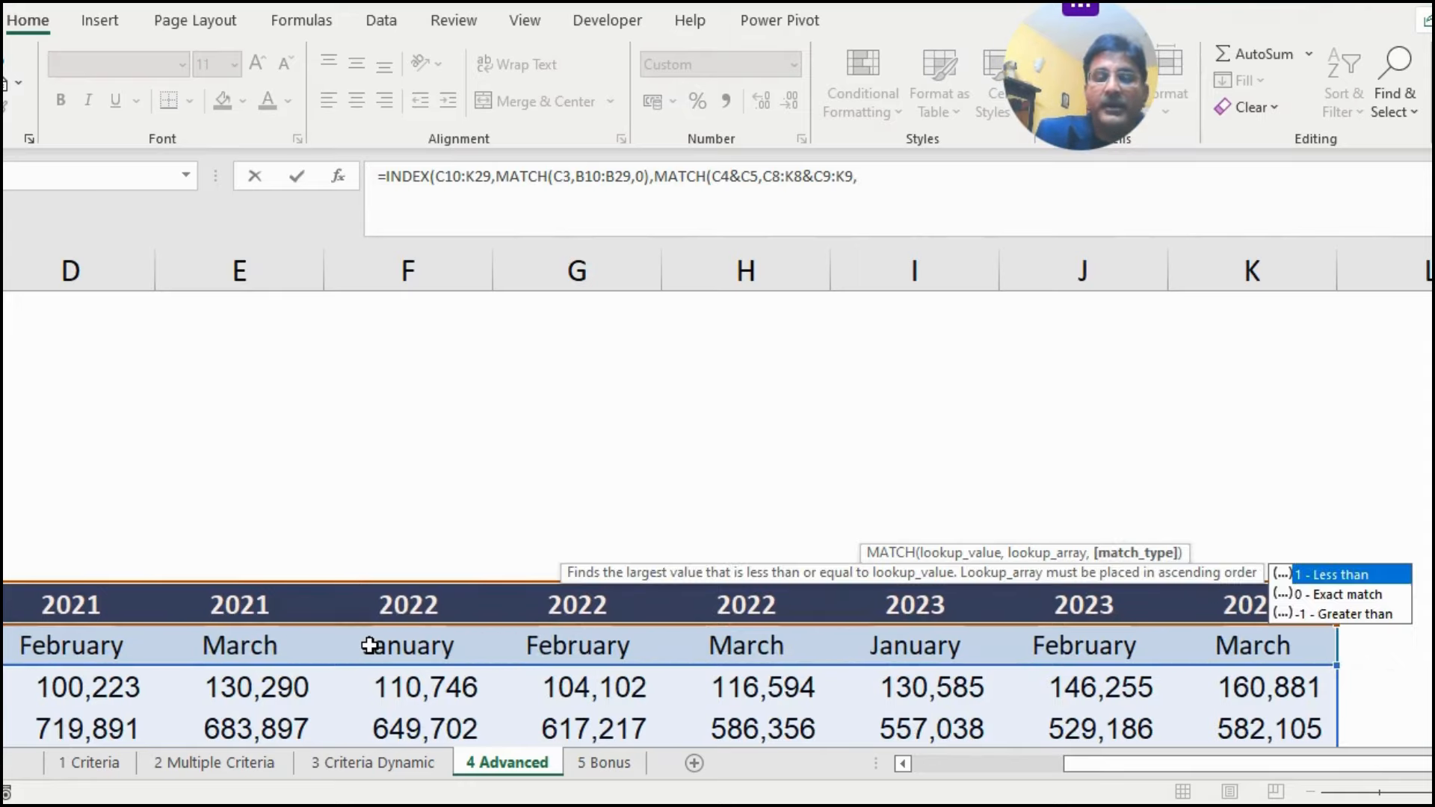
type("0")
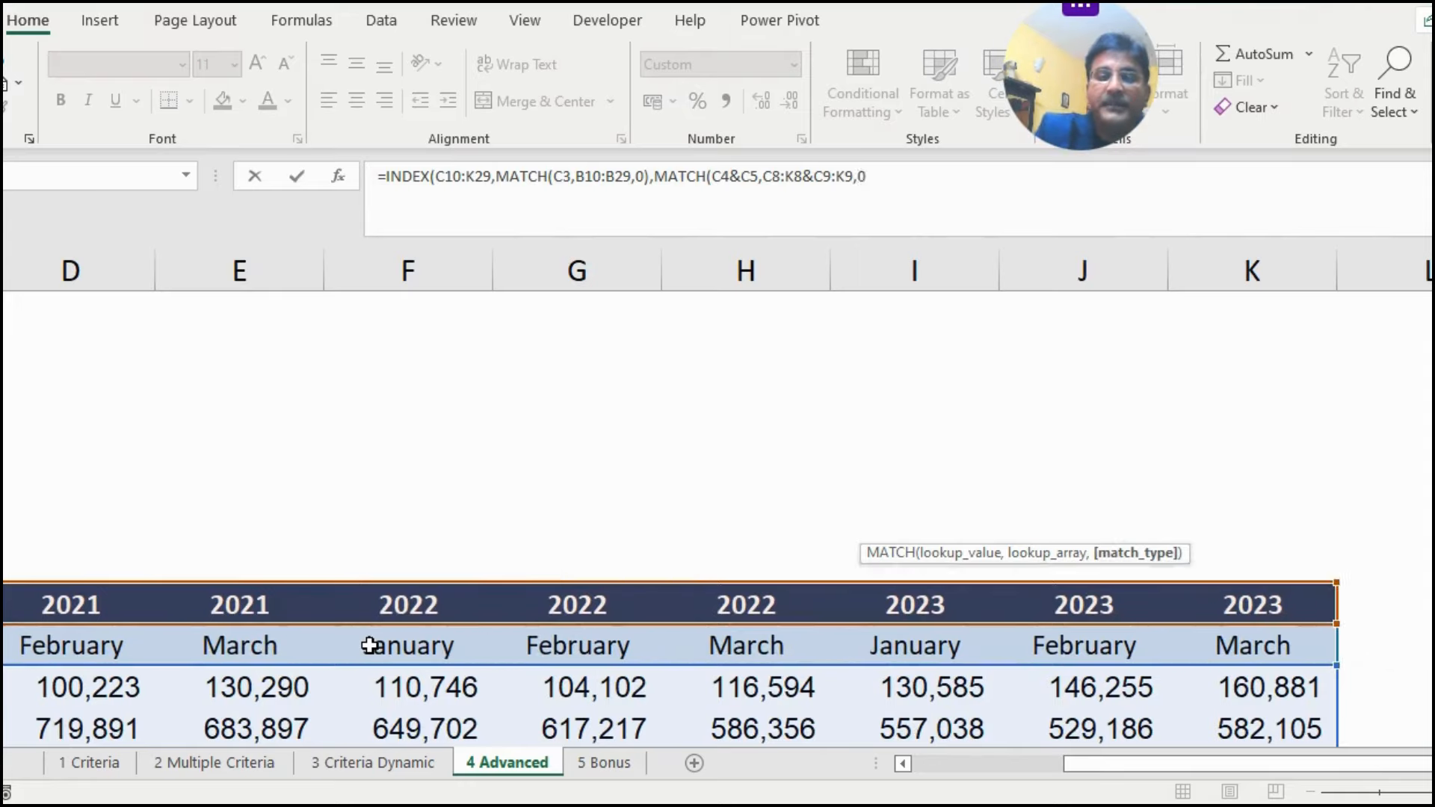
type(")")
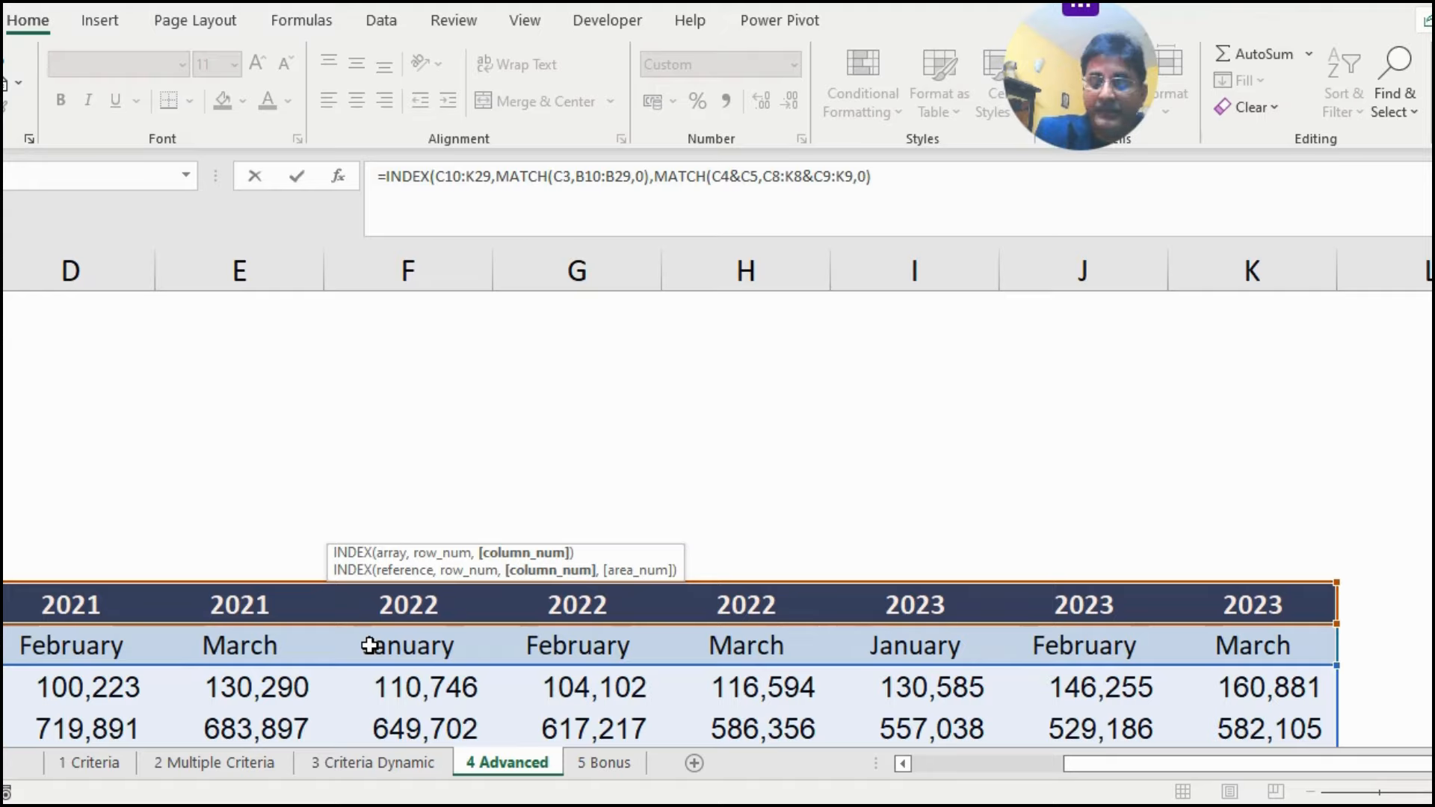
type(")")
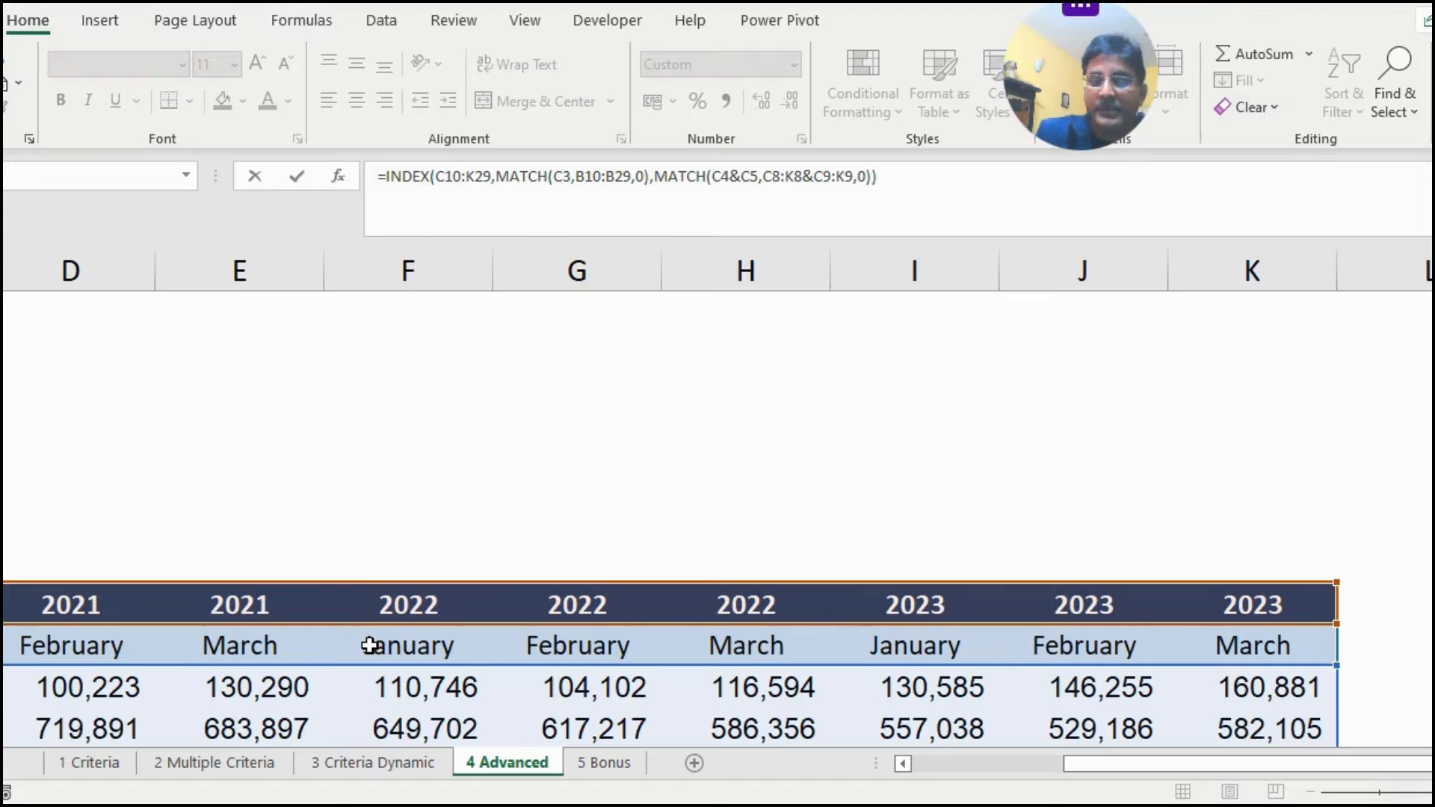
key("Return")
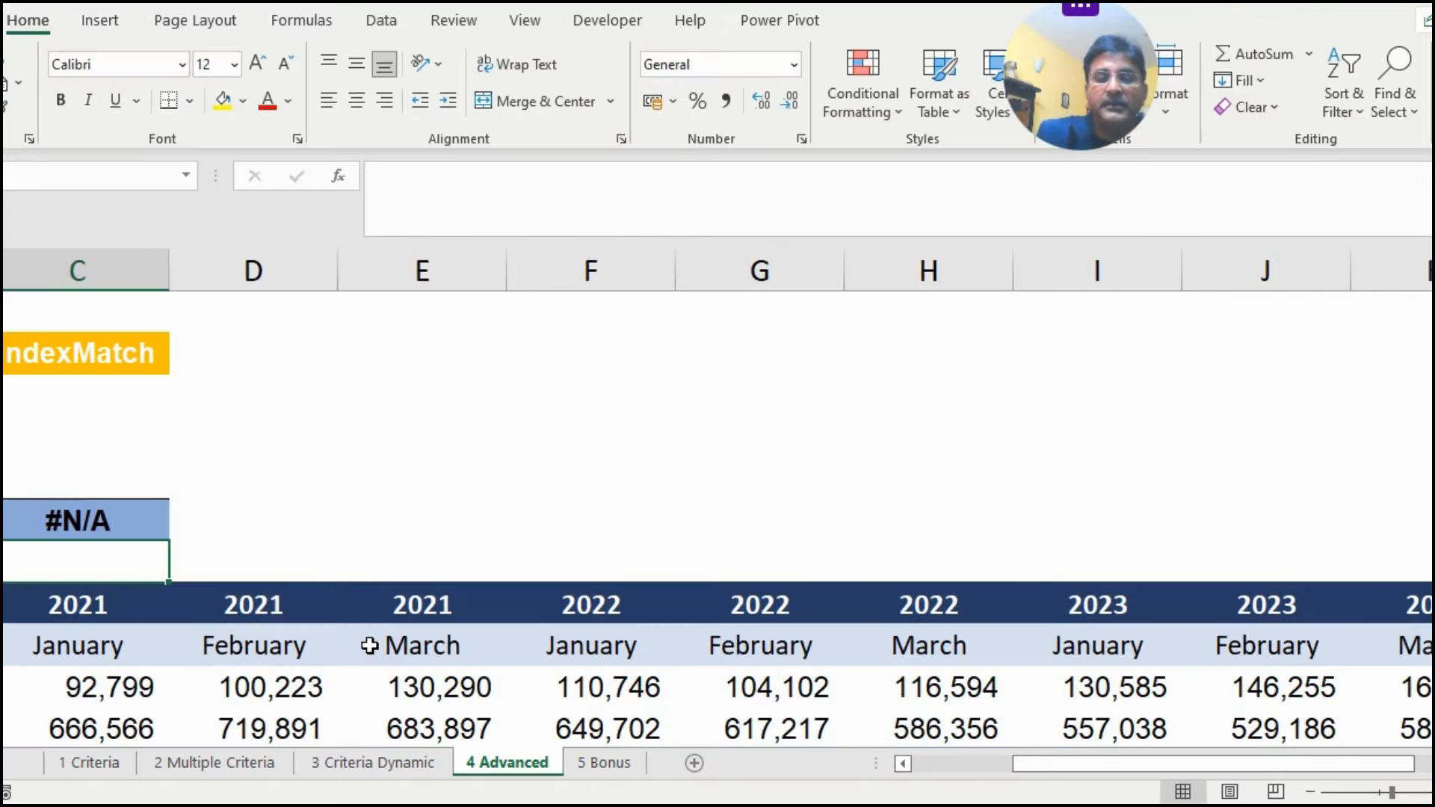
Step: Choose Bangladesh as the Country input in C3
left_click(903, 763)
left_click(903, 763)
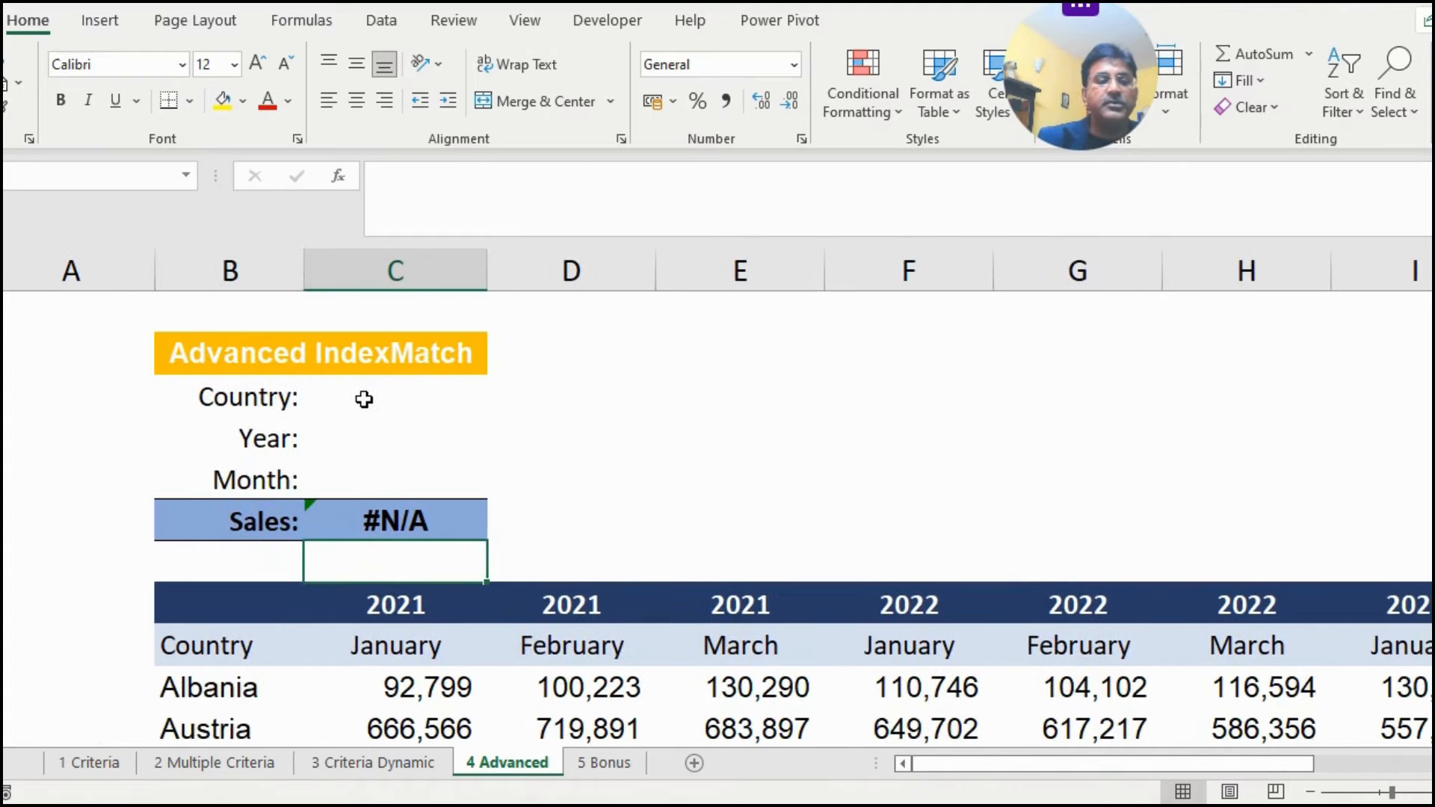
left_click(396, 397)
left_click(499, 403)
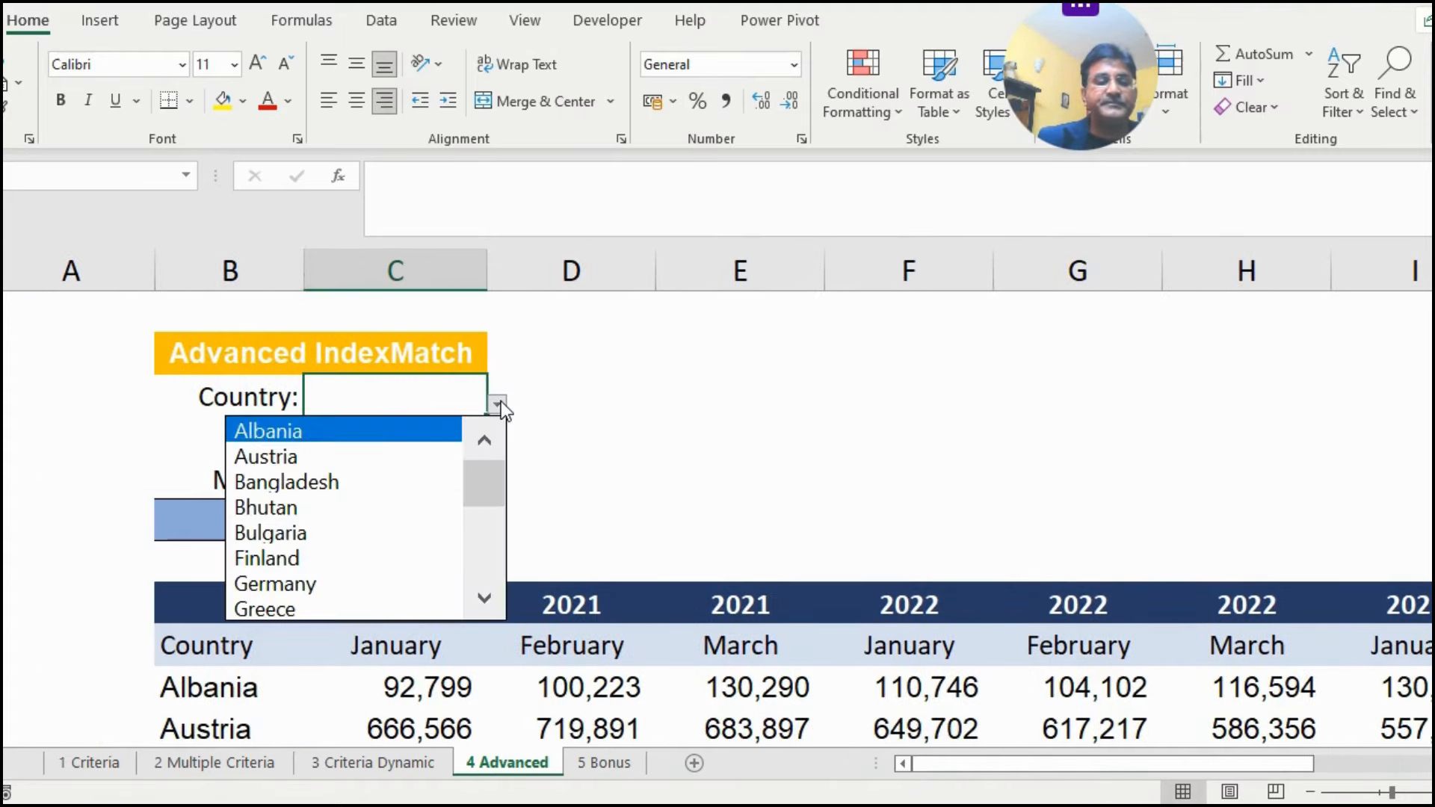
left_click(300, 484)
Step: Choose 2022 as the Year input and March as the Month input
left_click(403, 441)
left_click(497, 447)
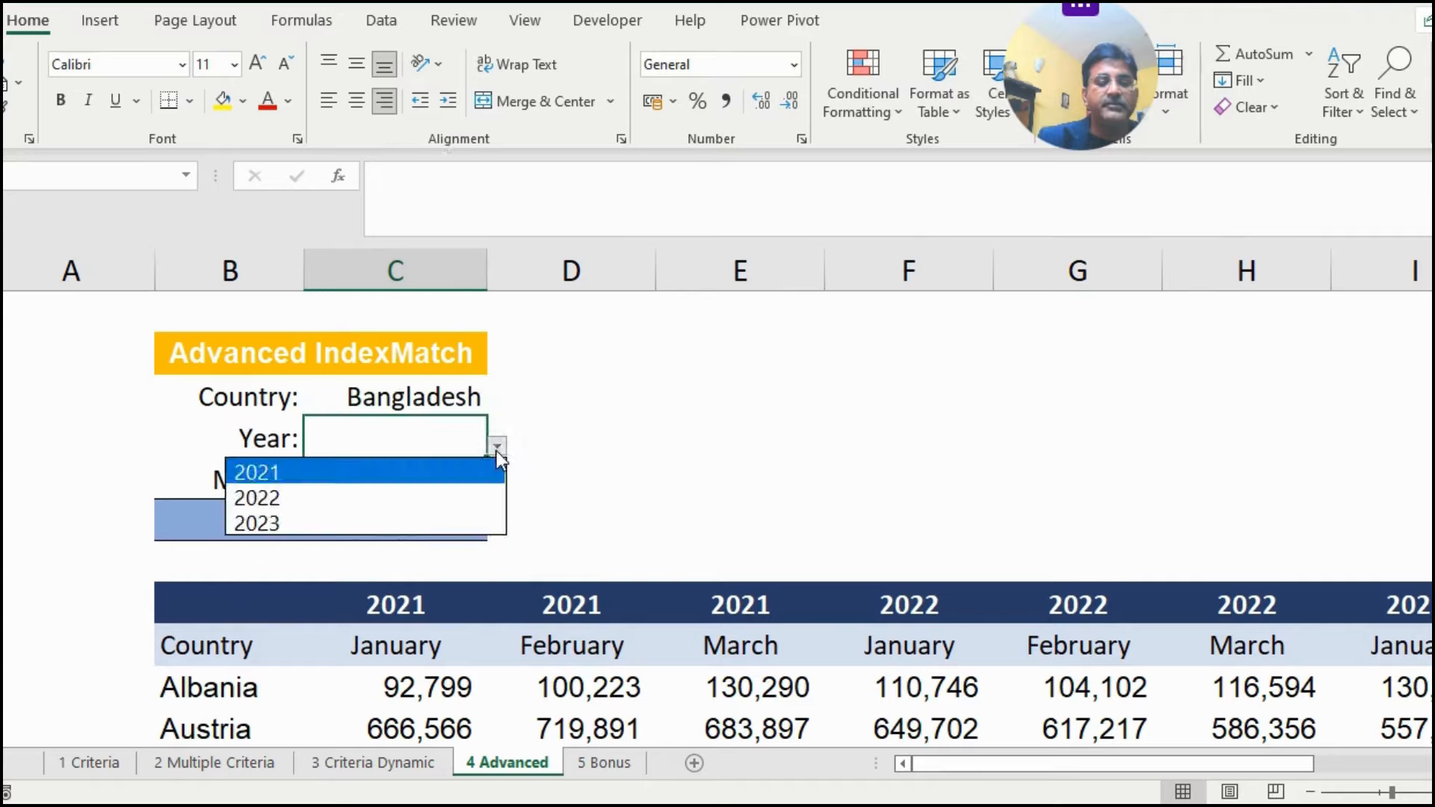
left_click(307, 498)
left_click(410, 483)
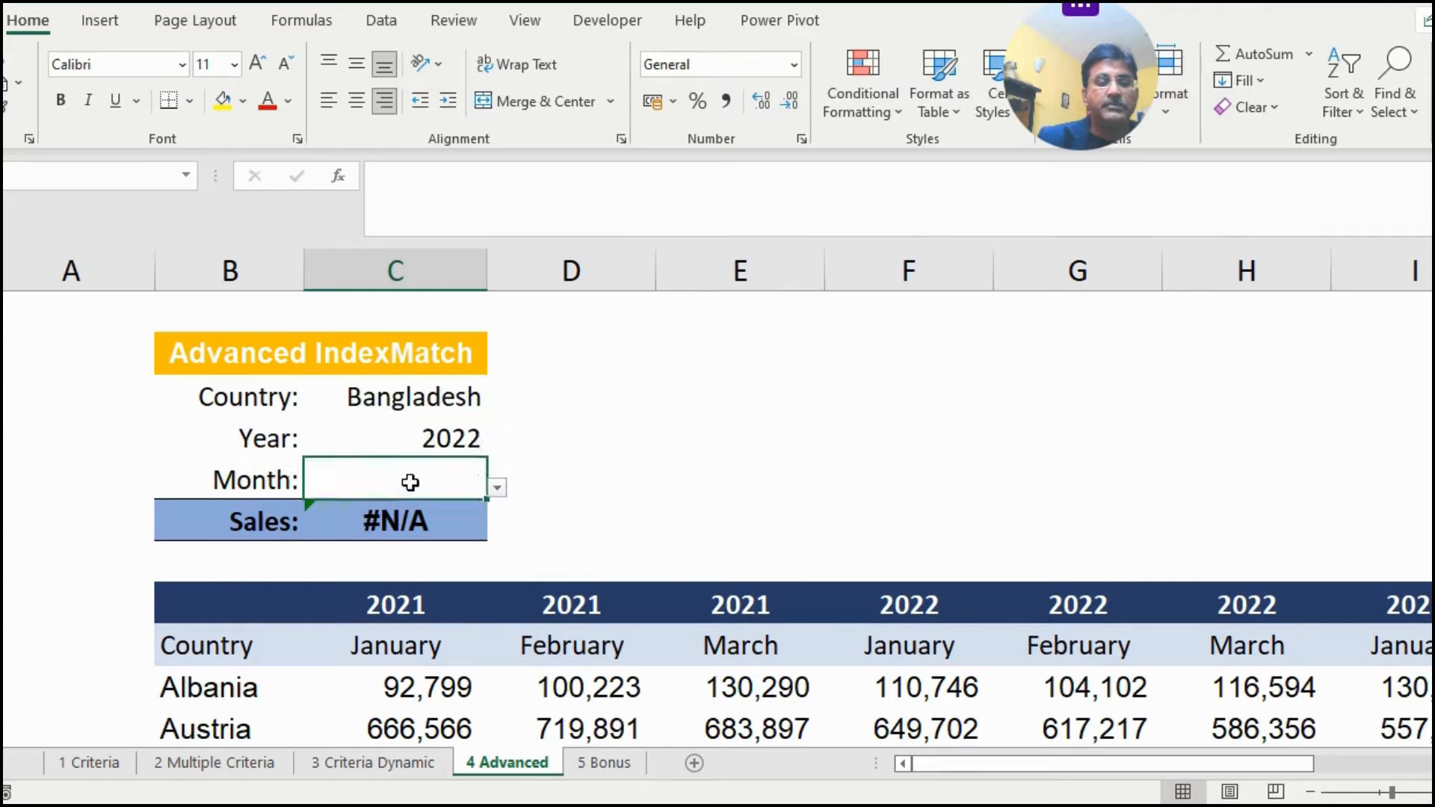
left_click(497, 490)
left_click(305, 565)
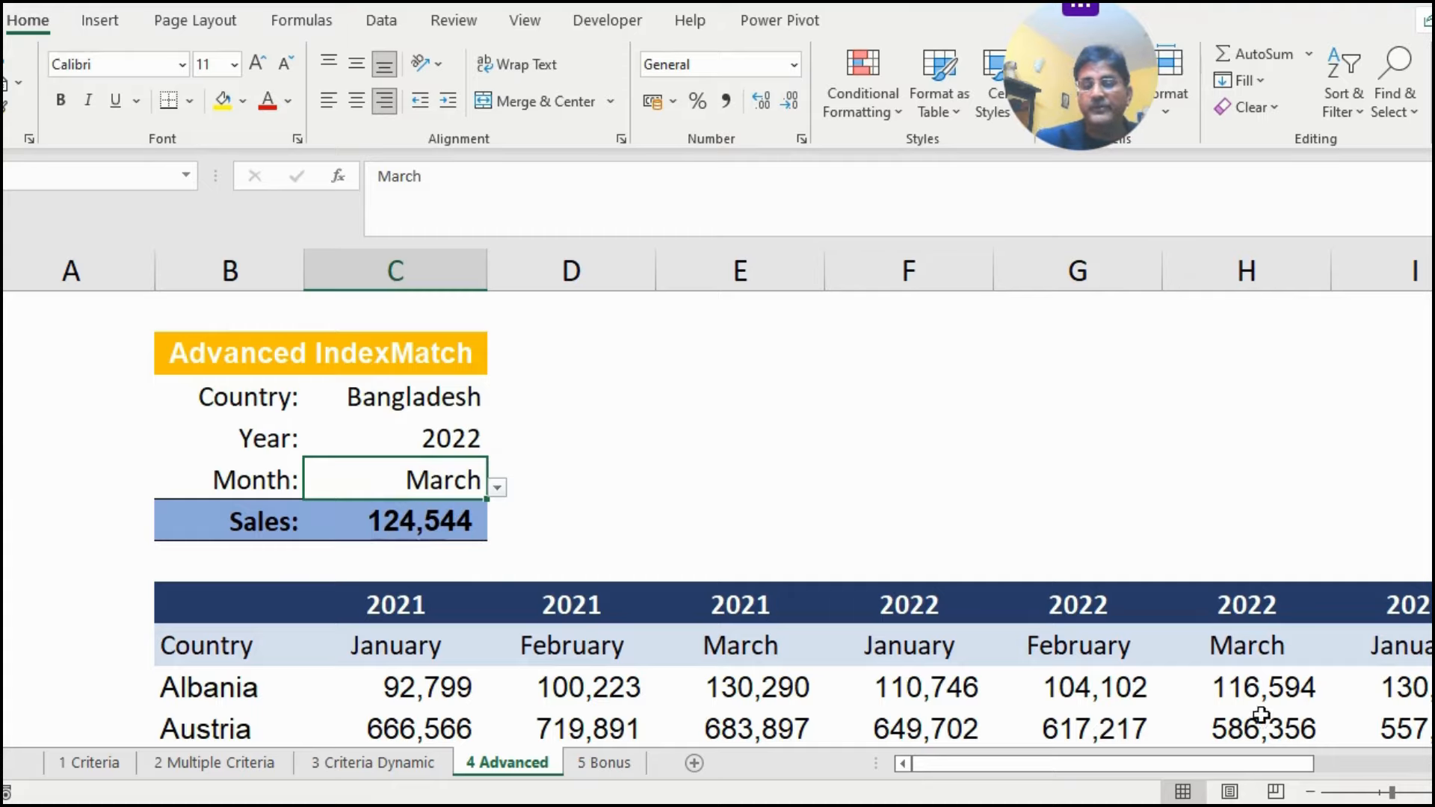
Step: Find the Bangladesh figure for March 2022 in the sales table and compare it with the Sales result
scroll(792, 516, "down", 1)
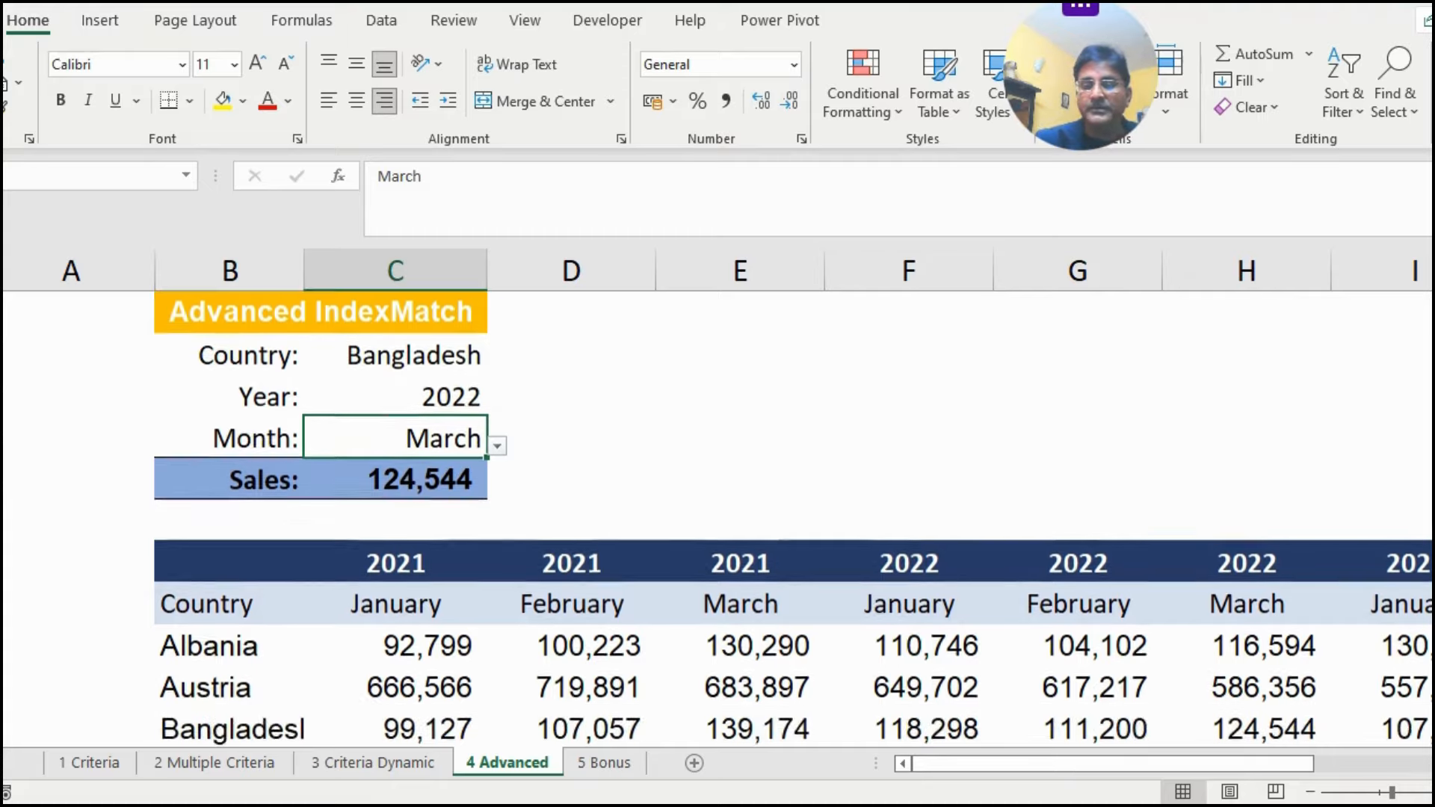
scroll(397, 547, "down", 3)
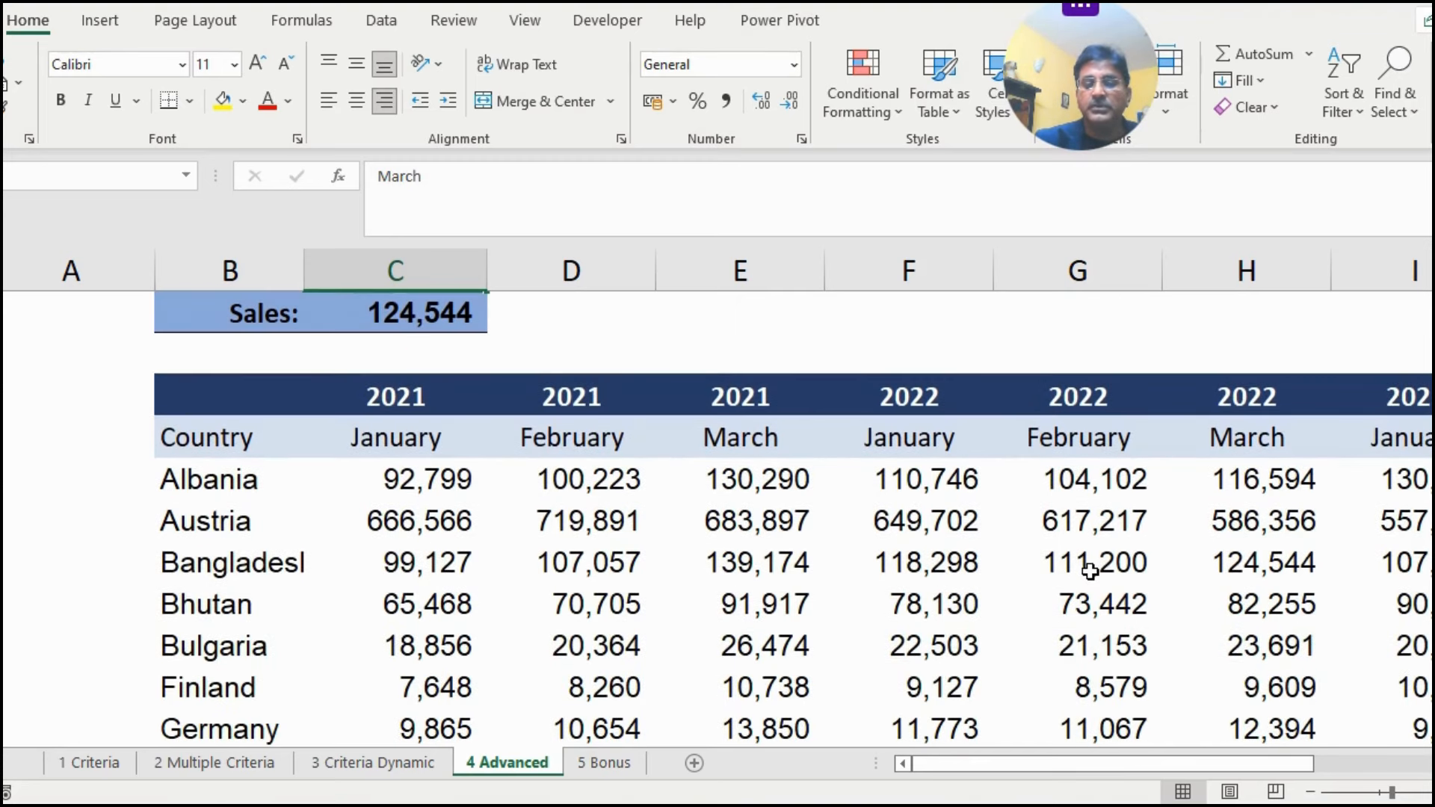
left_click(1278, 566)
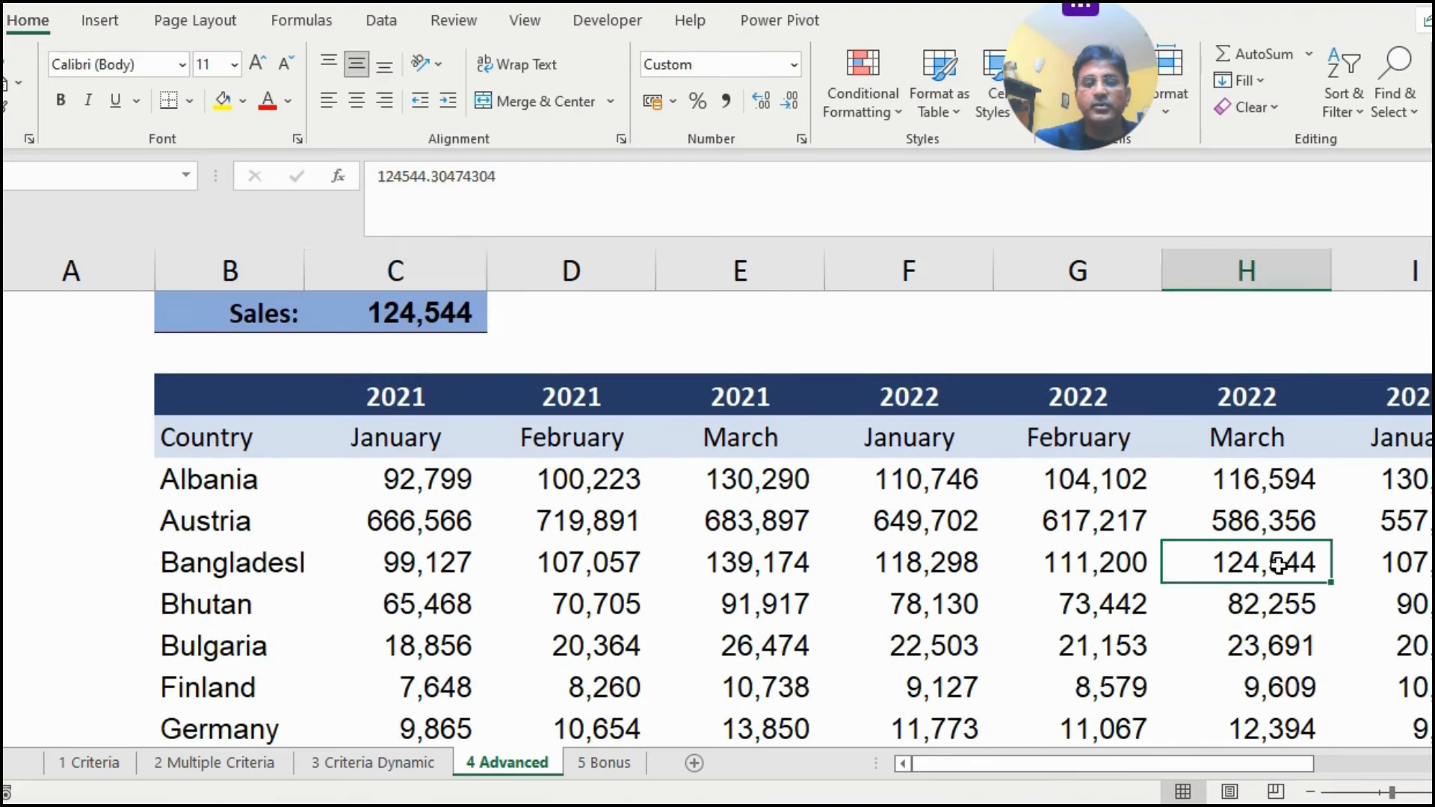
scroll(756, 561, "up", 2)
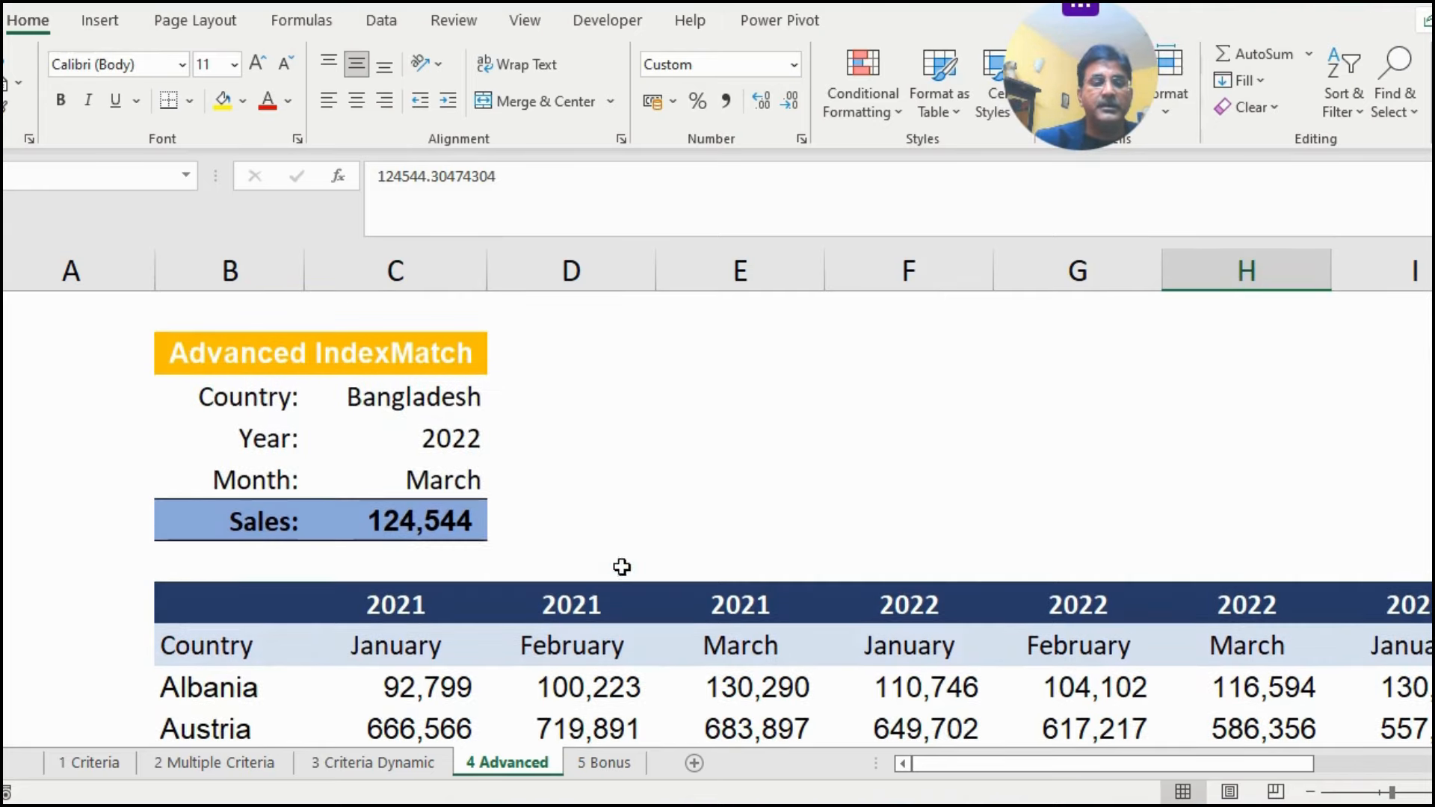
Step: Review the Country, Year and Month input cells and the INDEX MATCH formula in the Sales cell
left_click(449, 481)
left_click(421, 521)
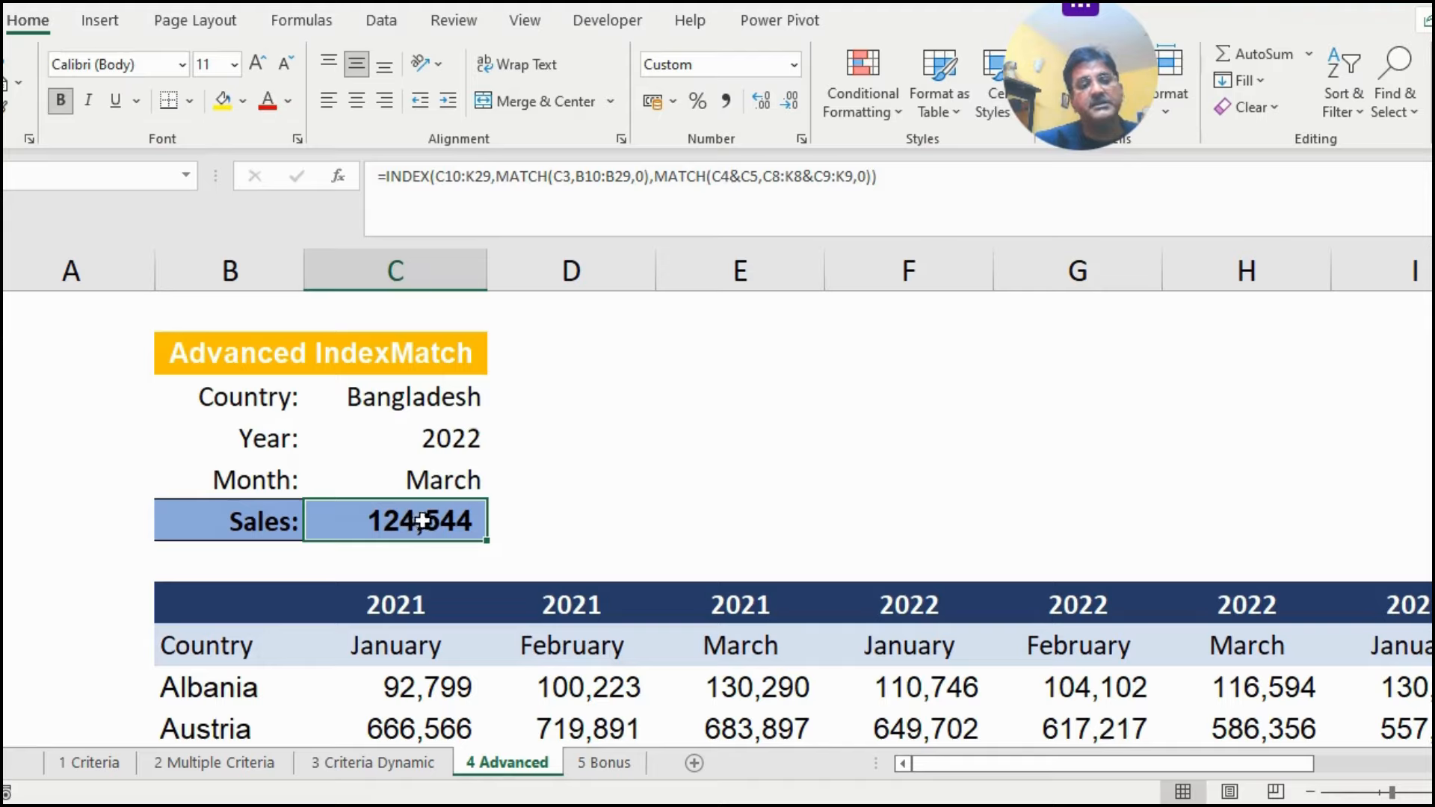
left_click(416, 395)
left_click(446, 441)
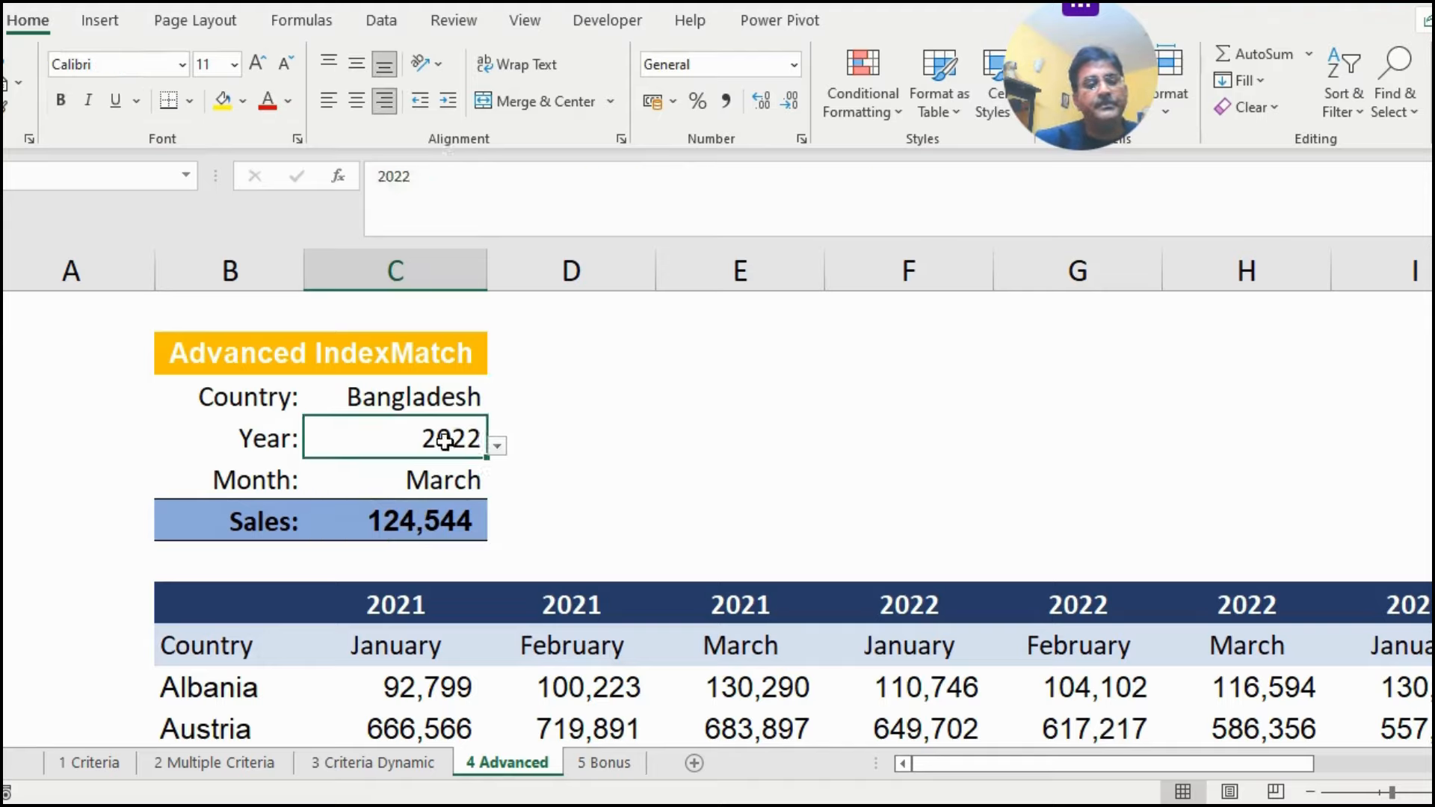
left_click(434, 478)
left_click(426, 524)
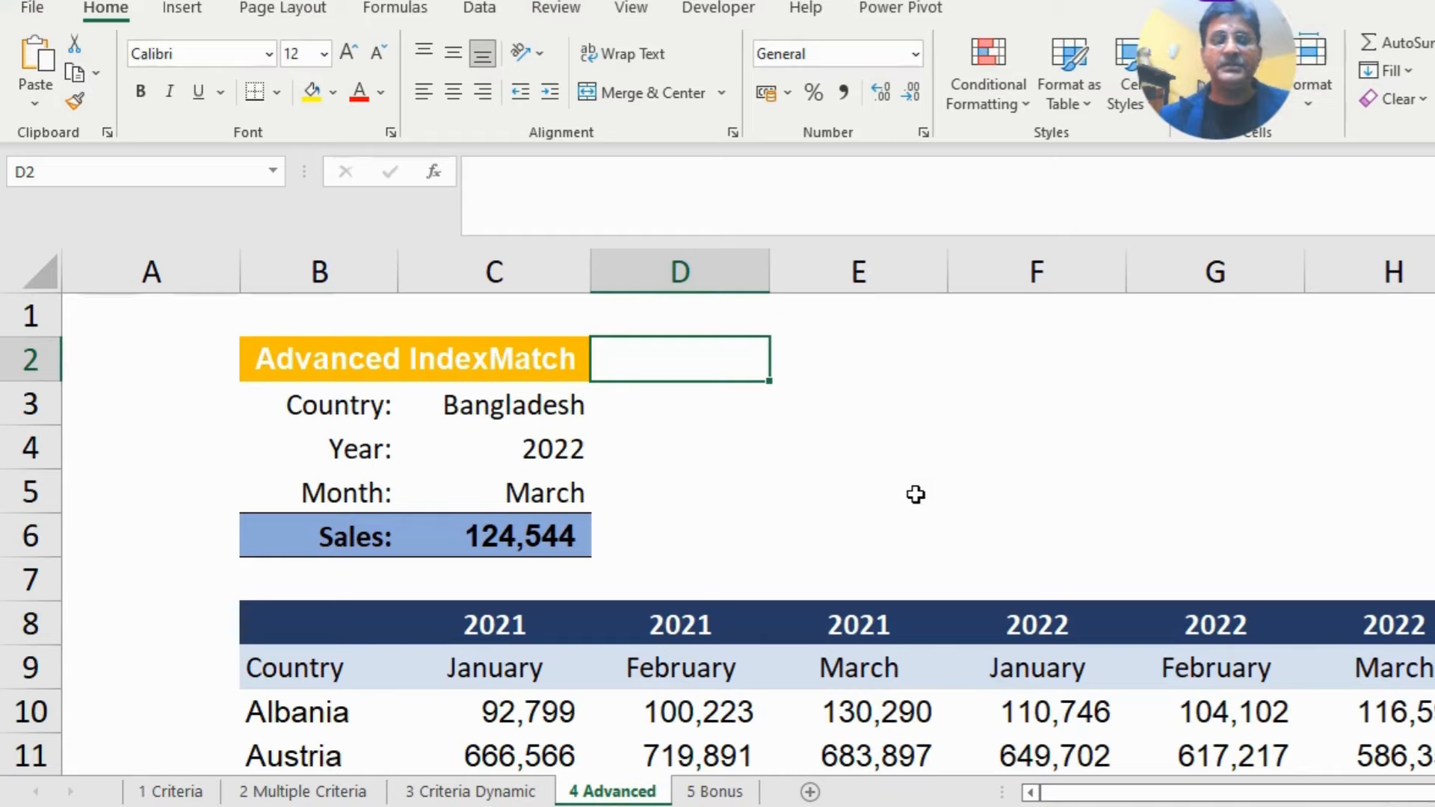
left_click(861, 365)
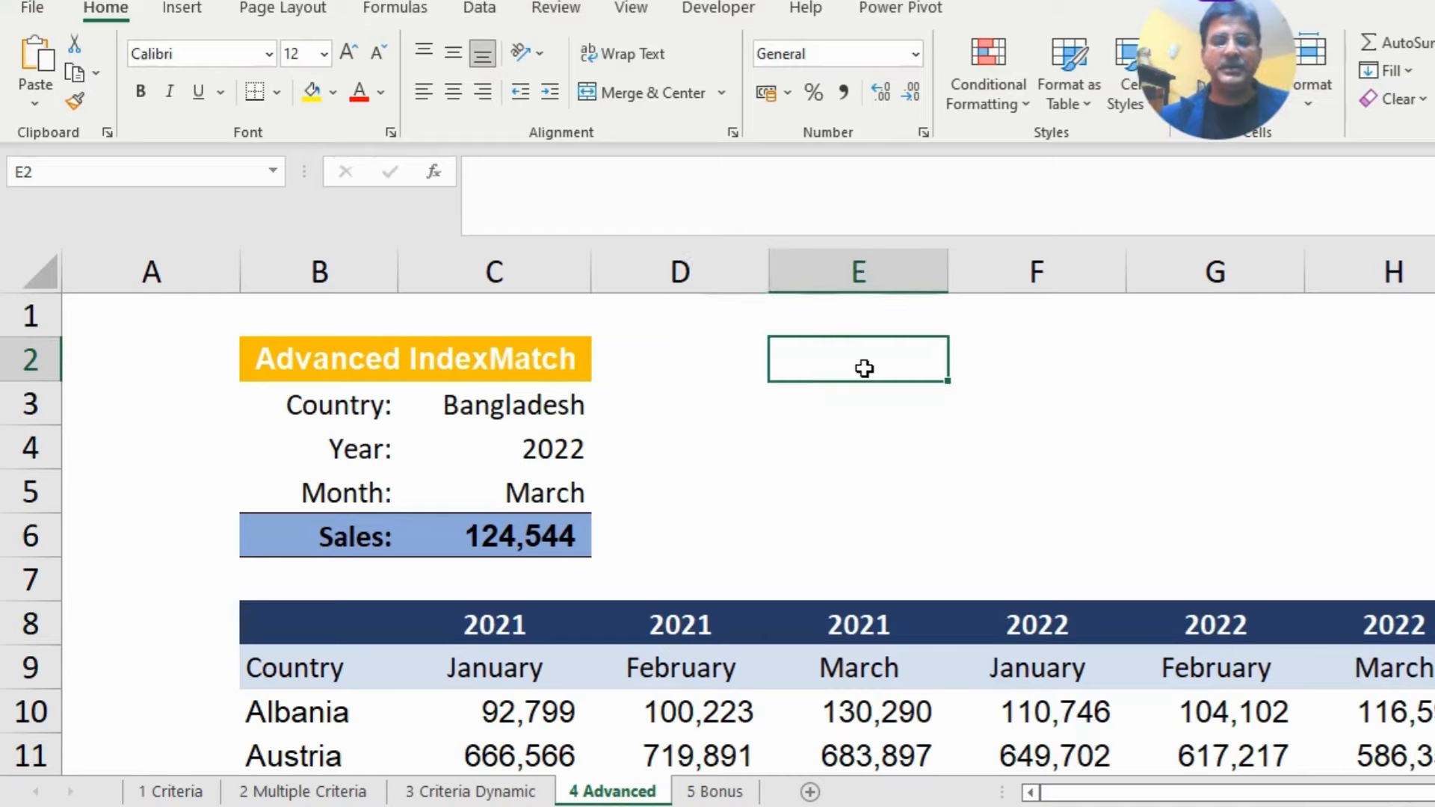
Step: Open the 5 Bonus sheet and look over its Salesperson, Month and Sales cells and the monthly sales table
left_click(729, 793)
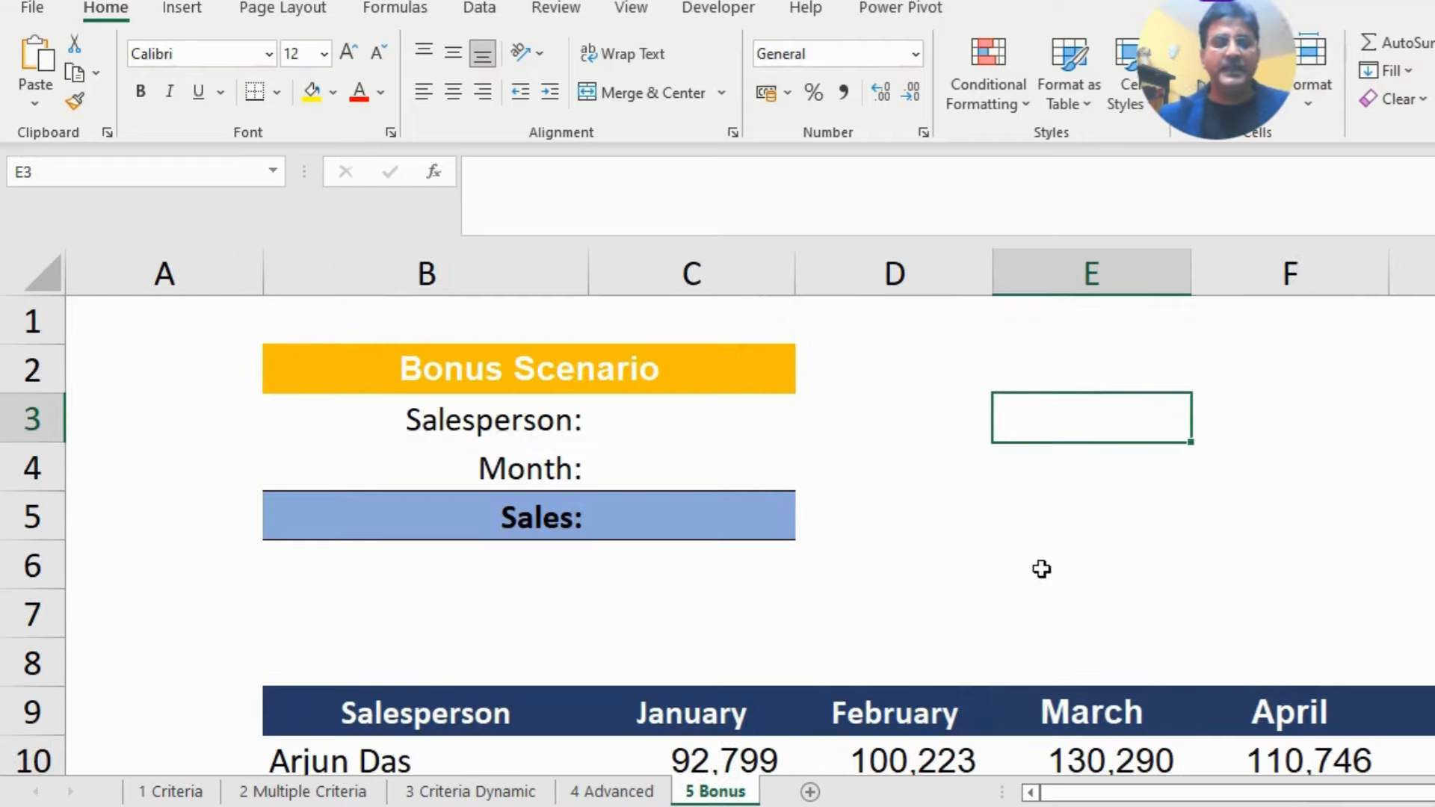
scroll(1006, 574, "down", 1)
scroll(1007, 575, "up", 1)
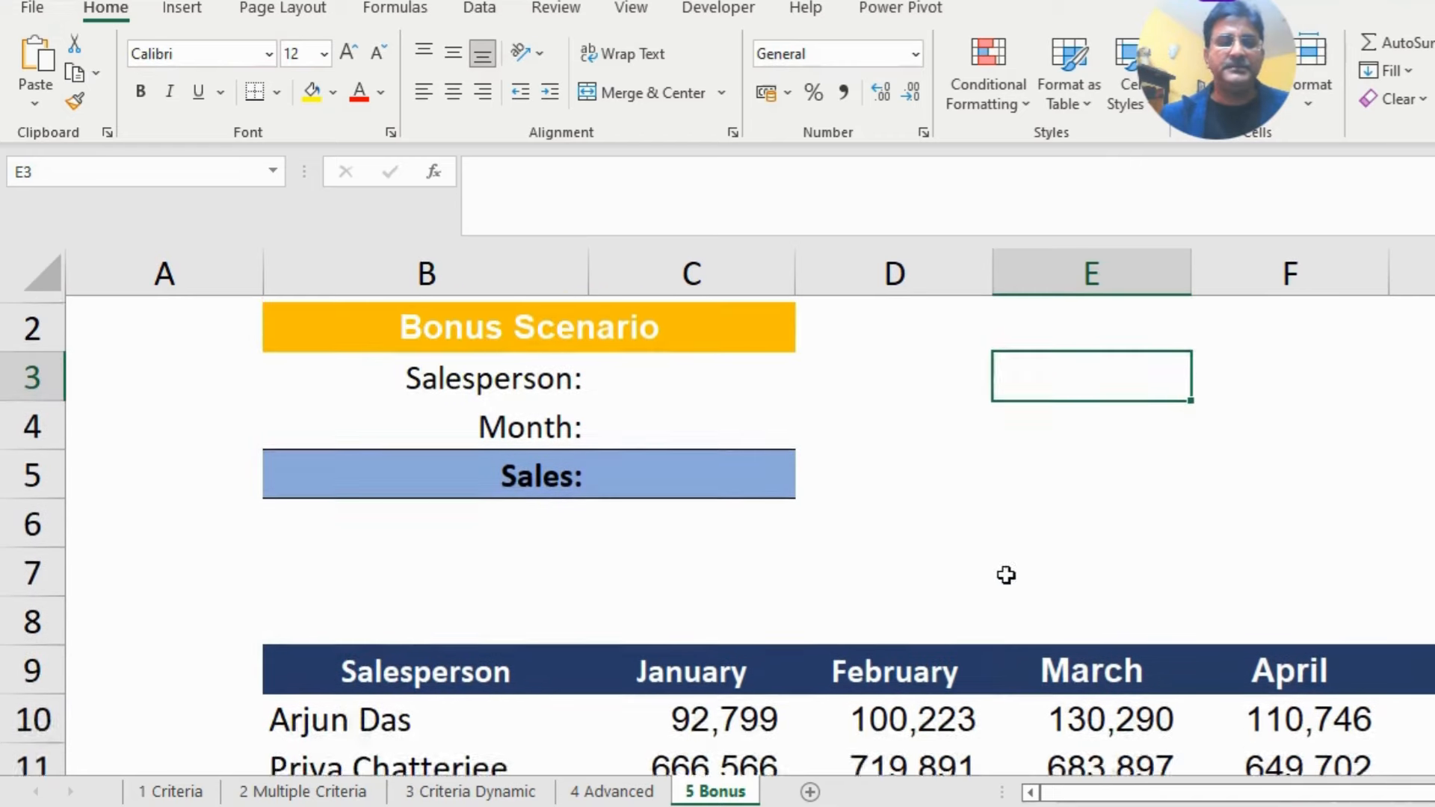
scroll(602, 567, "down", 2)
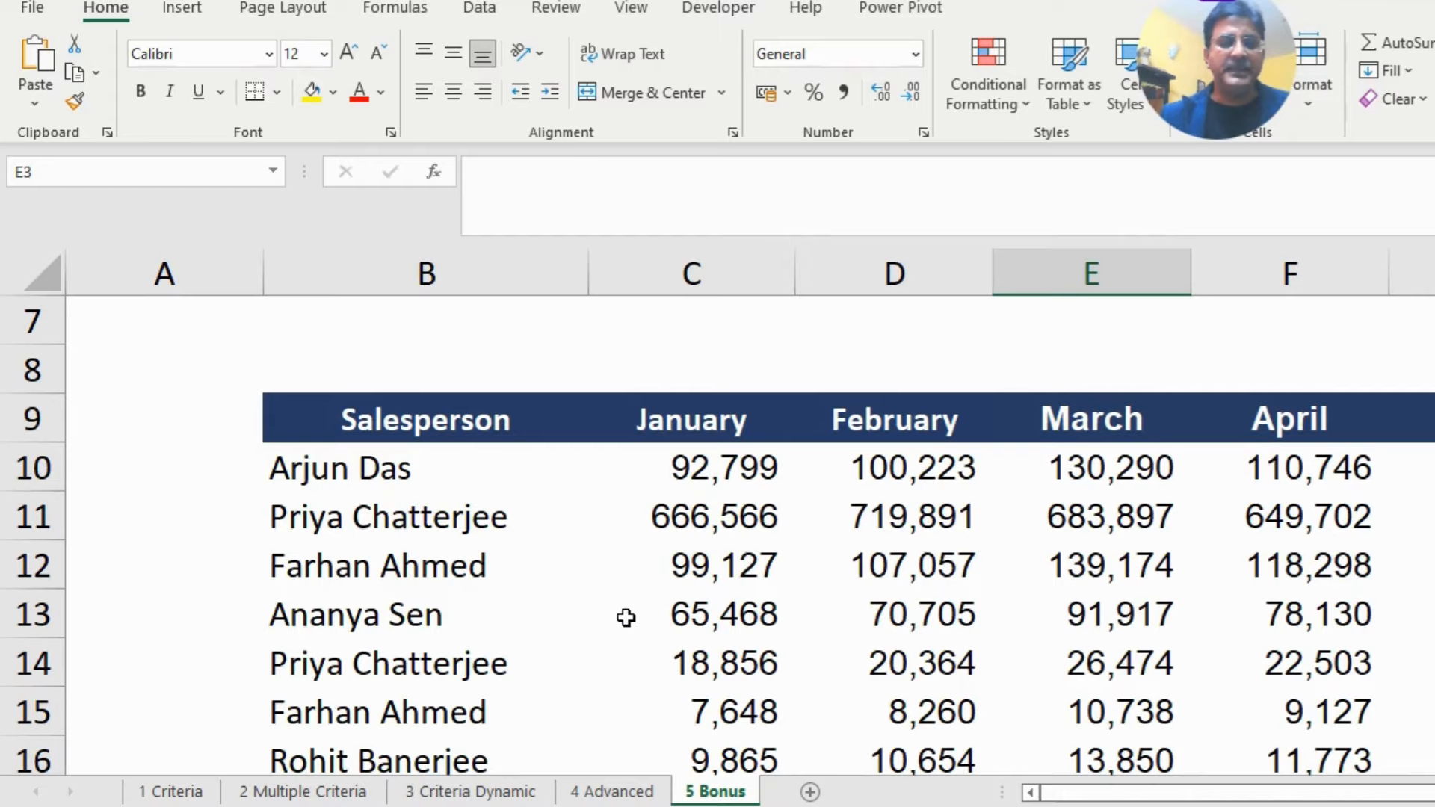
scroll(625, 616, "down", 2)
scroll(623, 617, "up", 1)
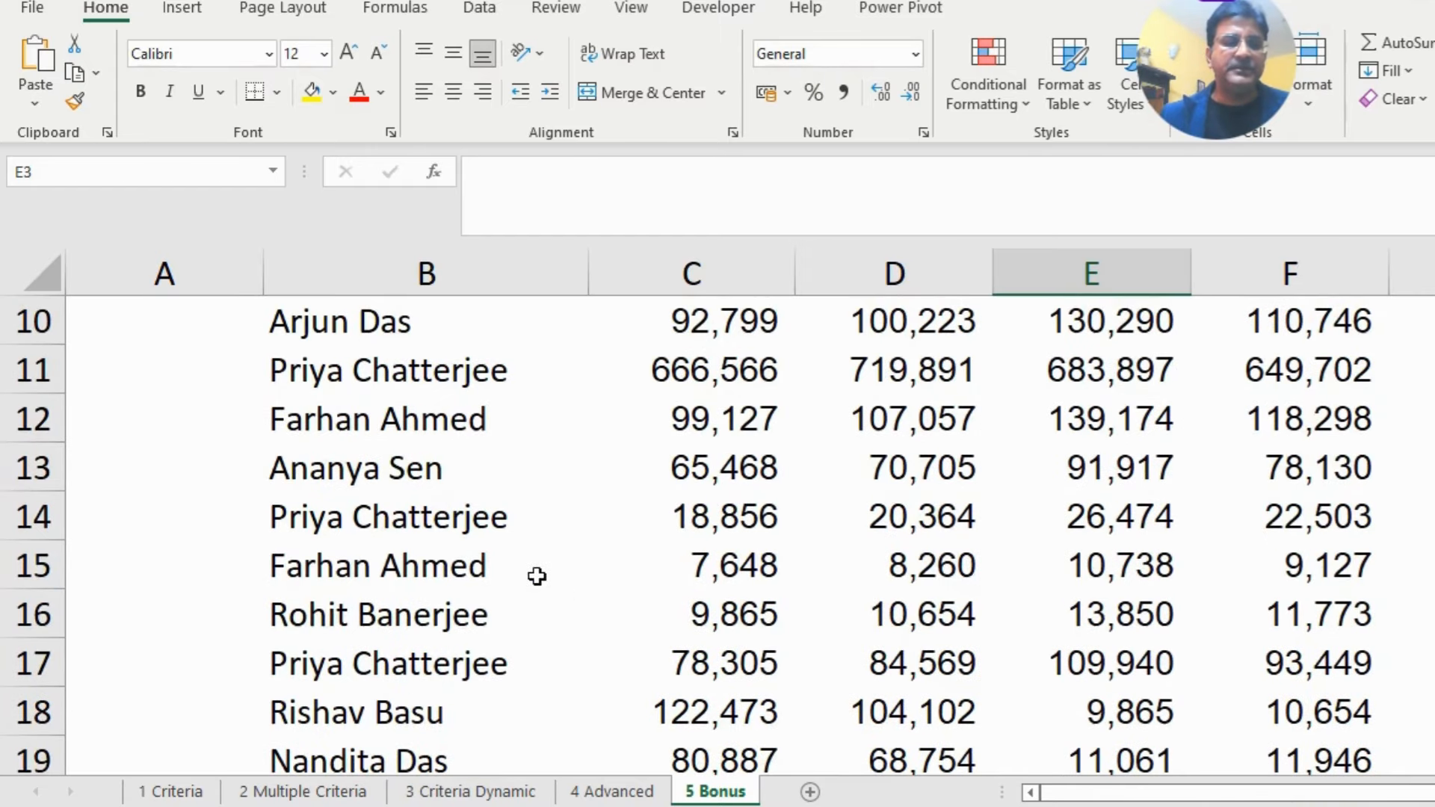
Step: Examine the Salesperson column of the table for names that occur in more than one row
left_click(405, 429)
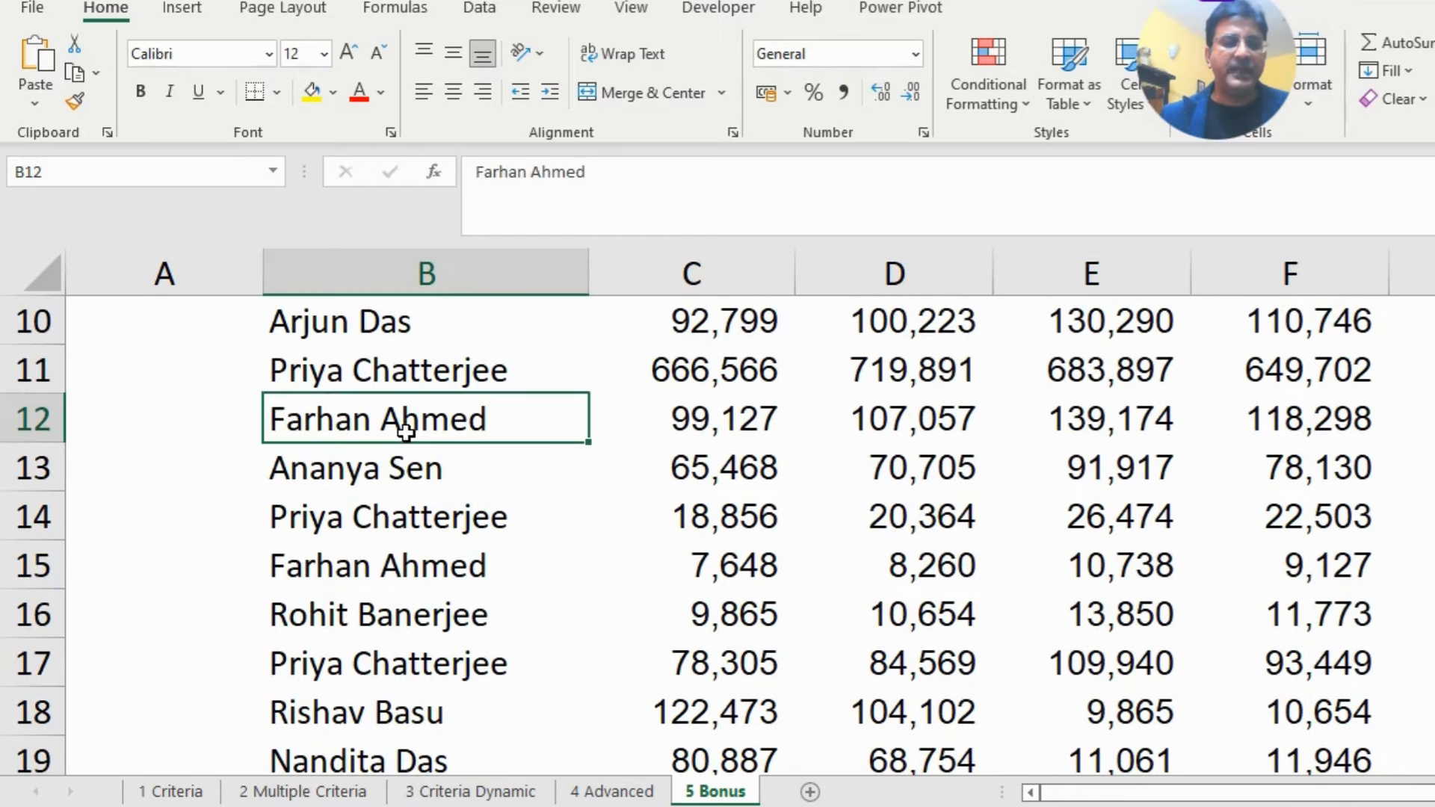
left_click(349, 571)
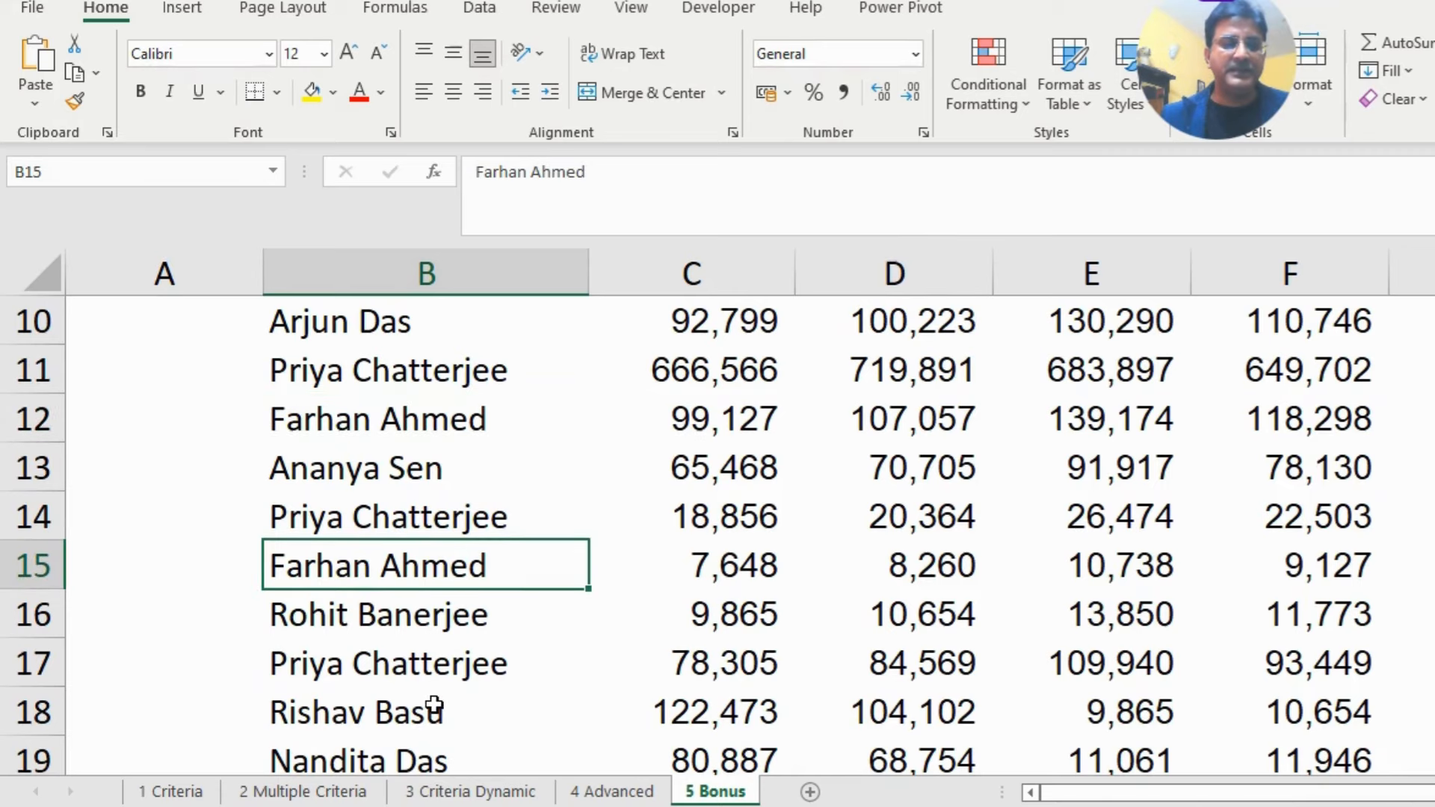
scroll(434, 707, "down", 1)
left_click(354, 670)
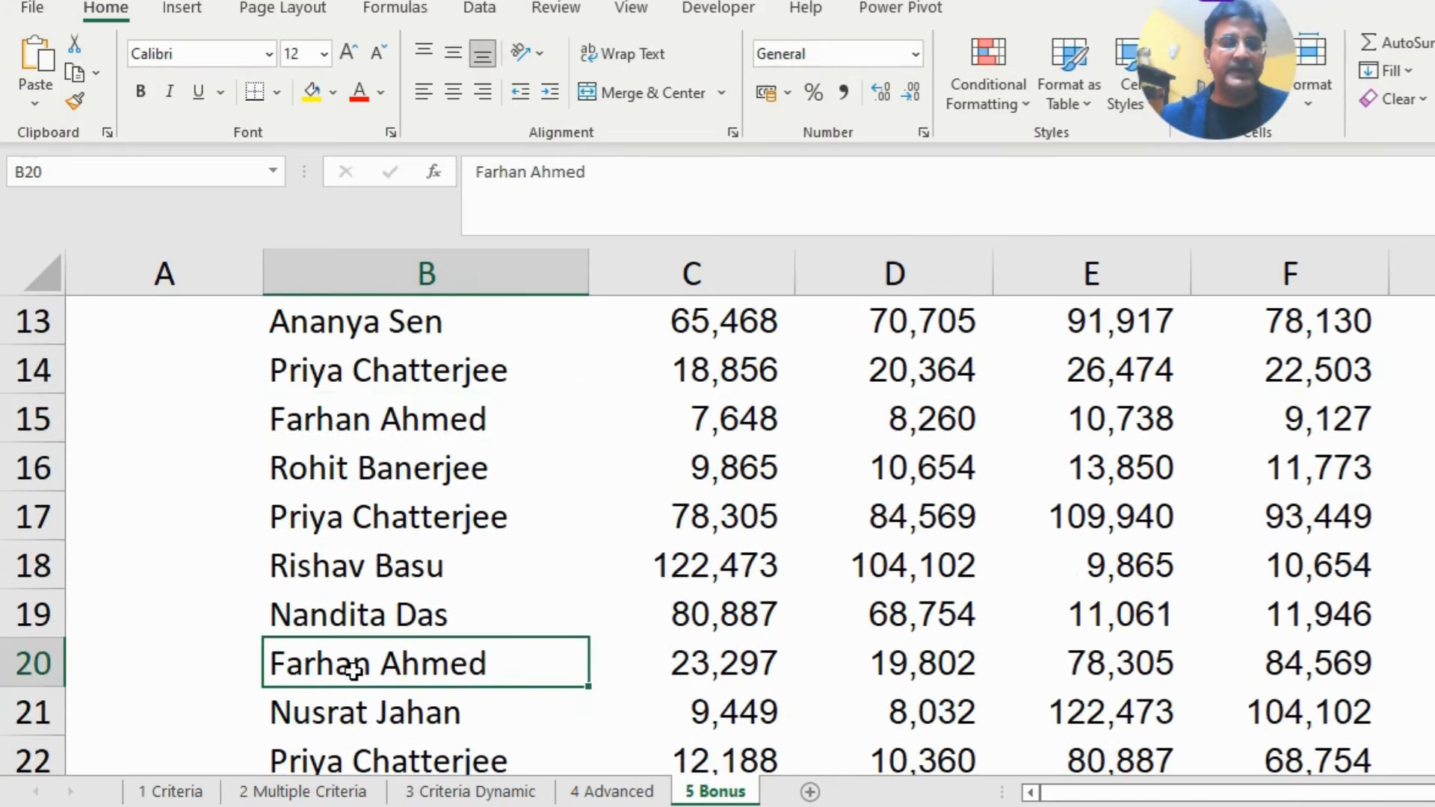
scroll(354, 671, "down", 1)
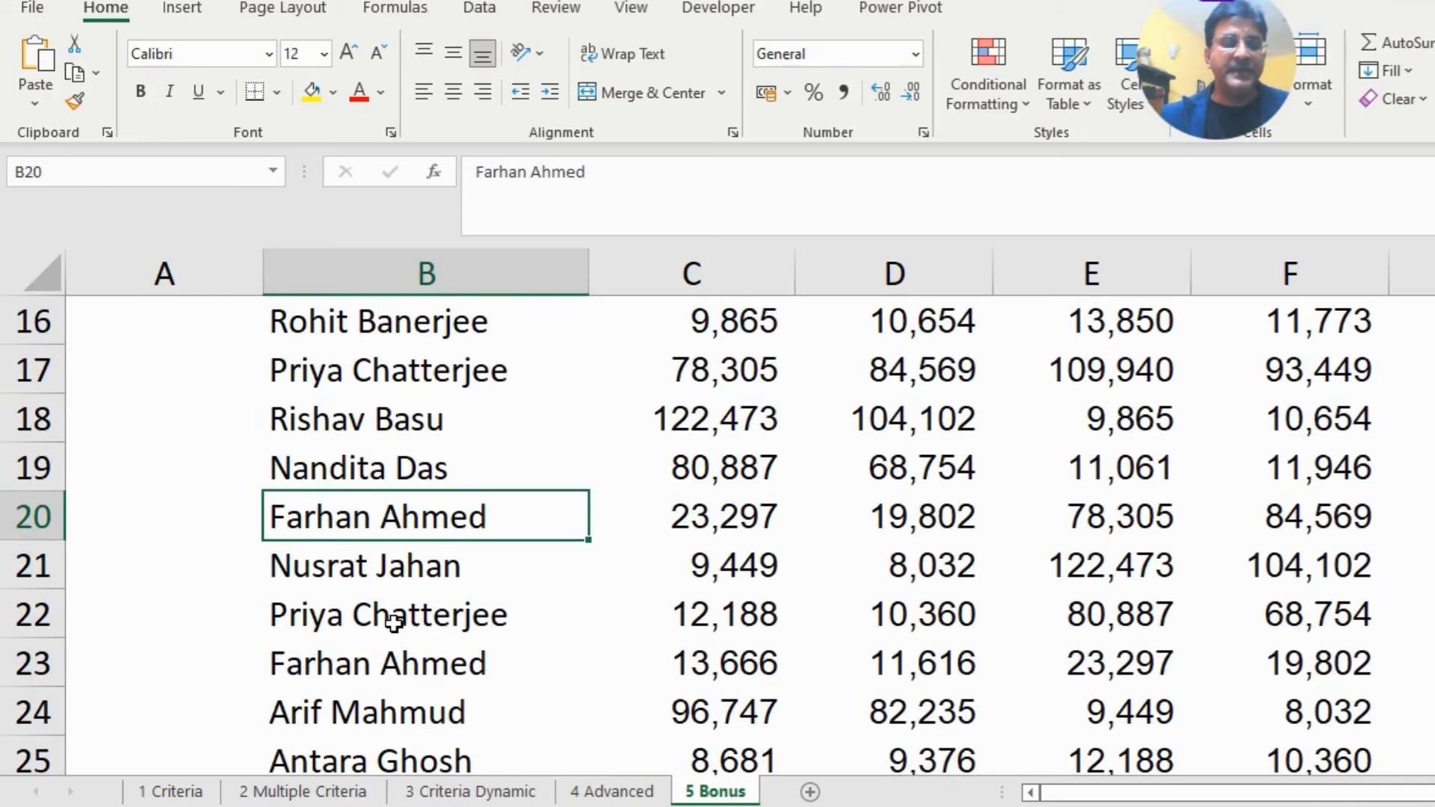
left_click(394, 623)
left_click(408, 374)
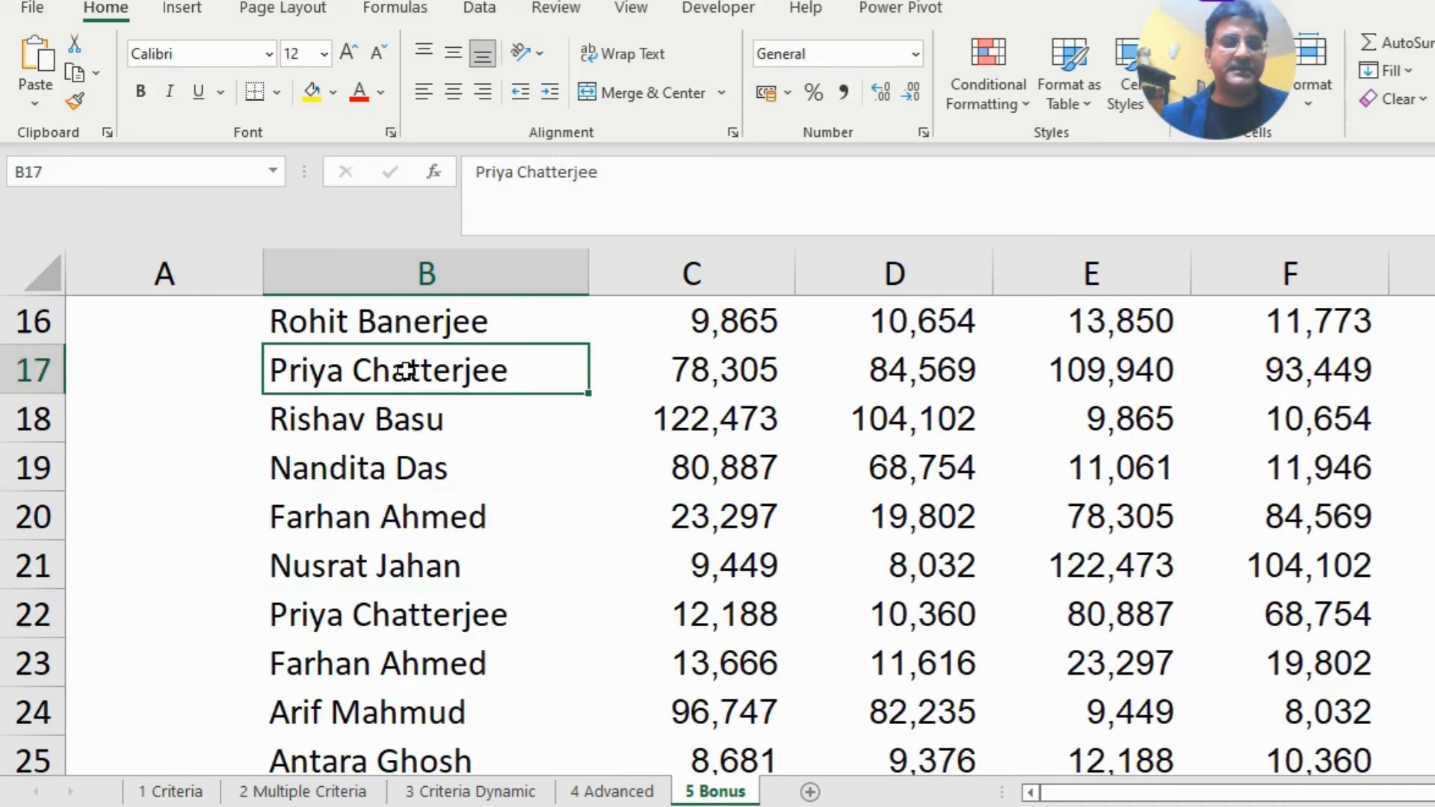
scroll(477, 521, "up", 2)
left_click(474, 515)
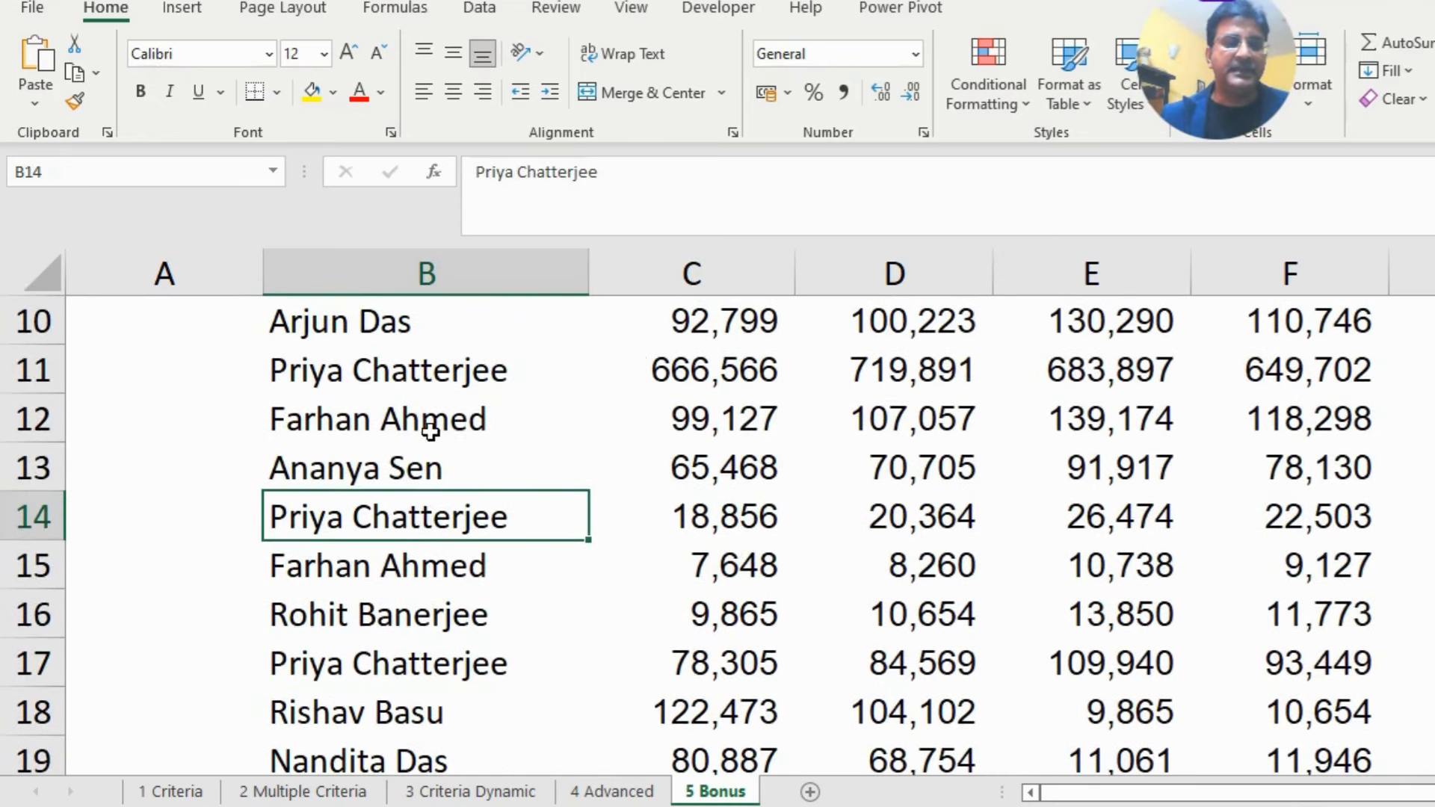
left_click(411, 371)
scroll(502, 495, "up", 3)
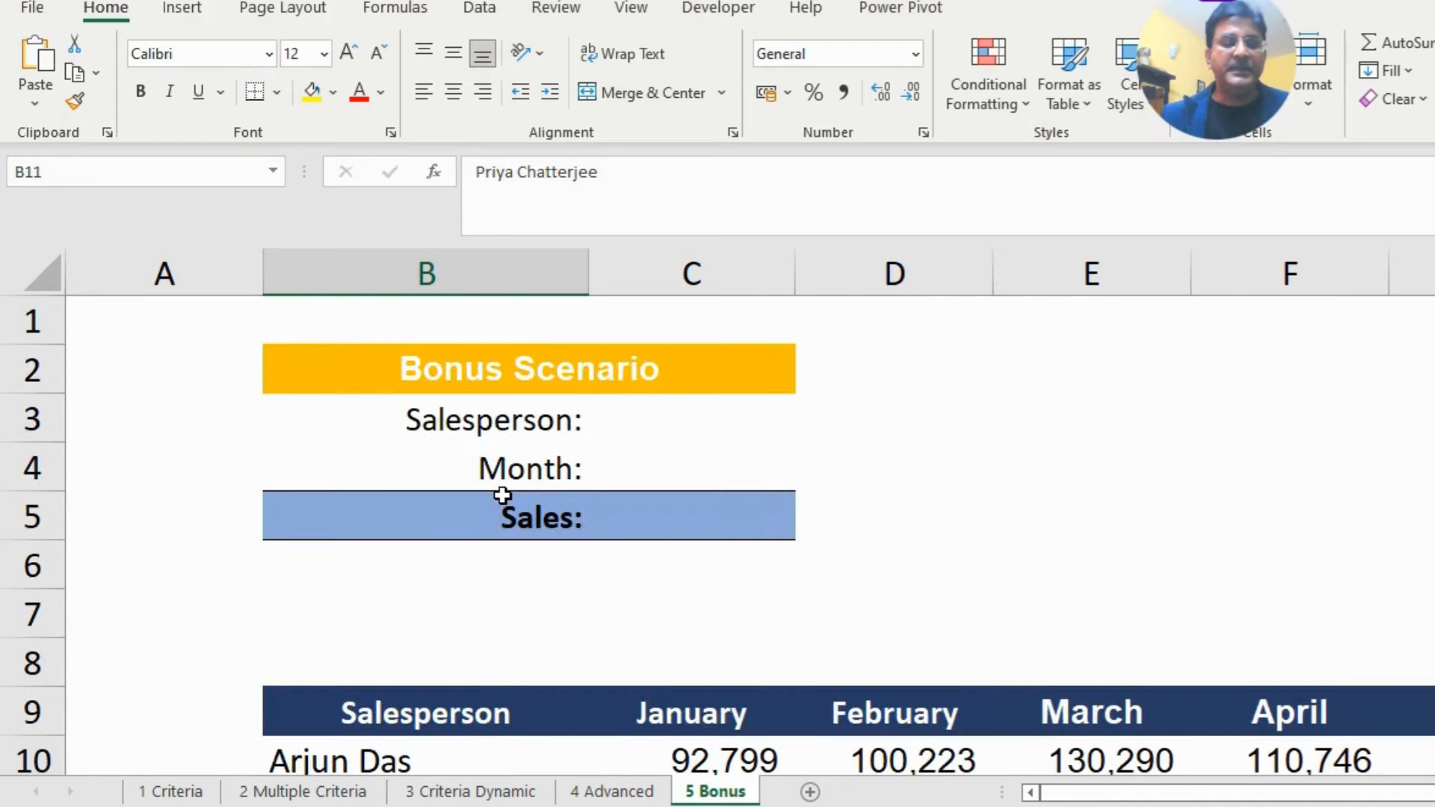
scroll(464, 603, "down", 2)
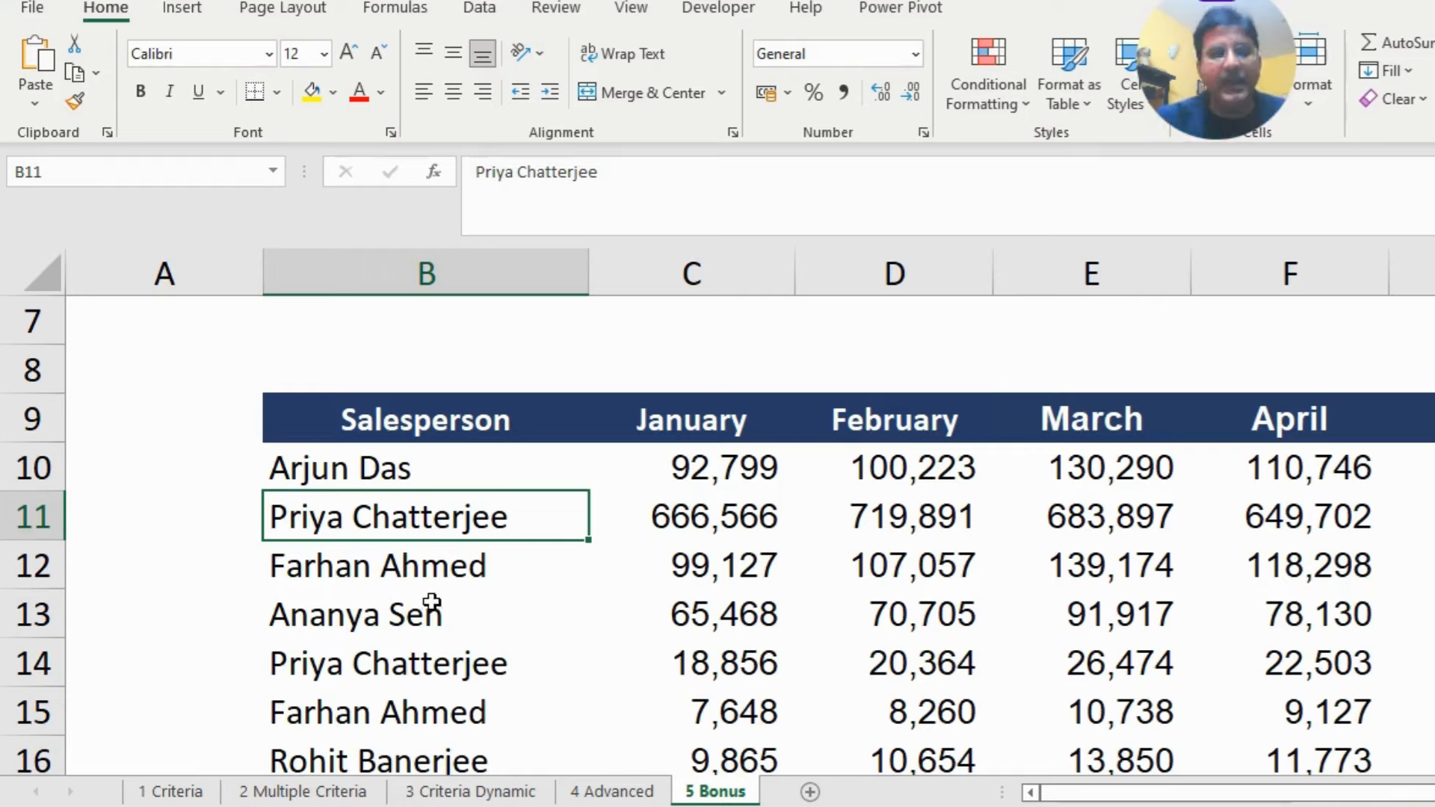
scroll(641, 714, "up", 2)
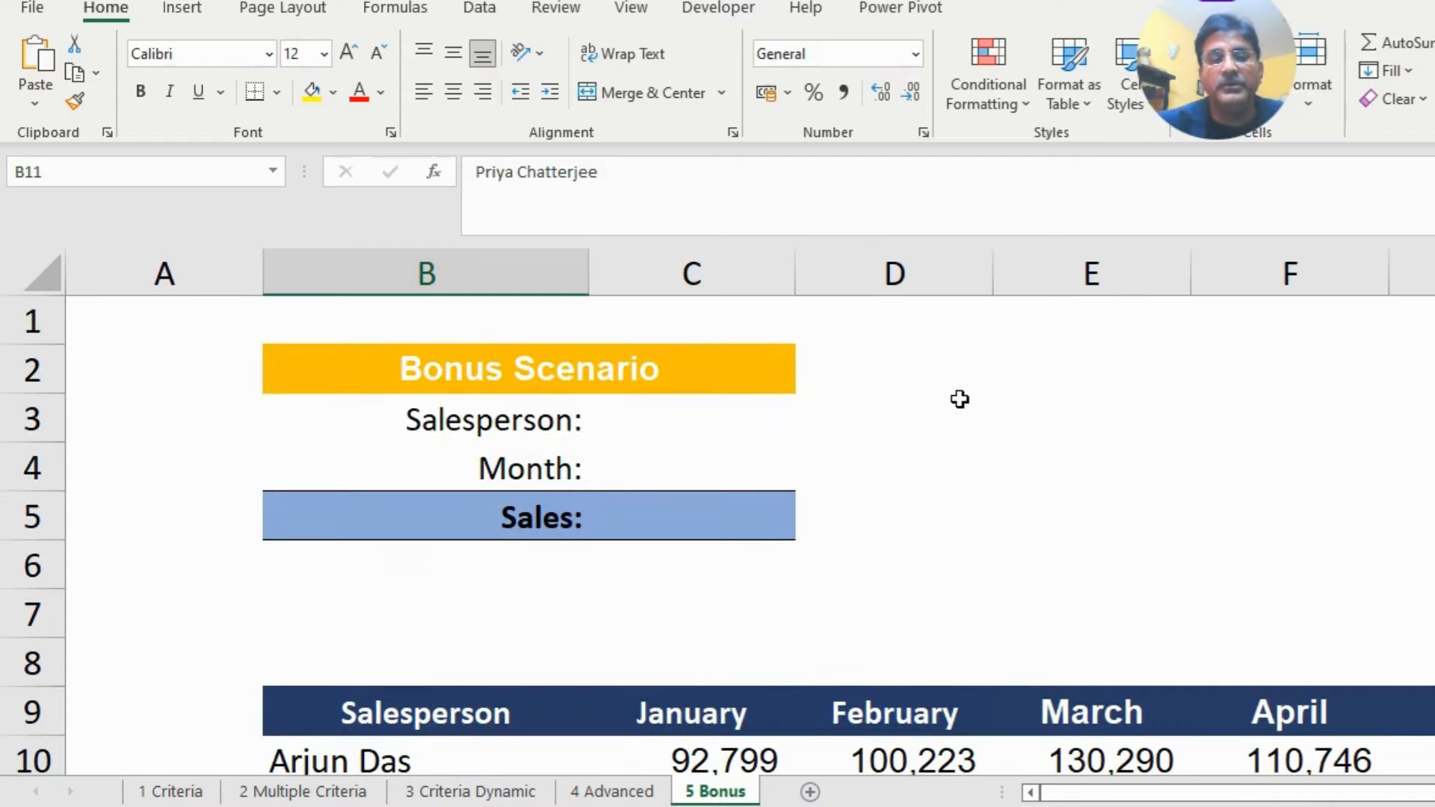
Step: Start a FILTER formula in D3 with the monthly sales figures C10:J28 as its array
left_click(914, 414)
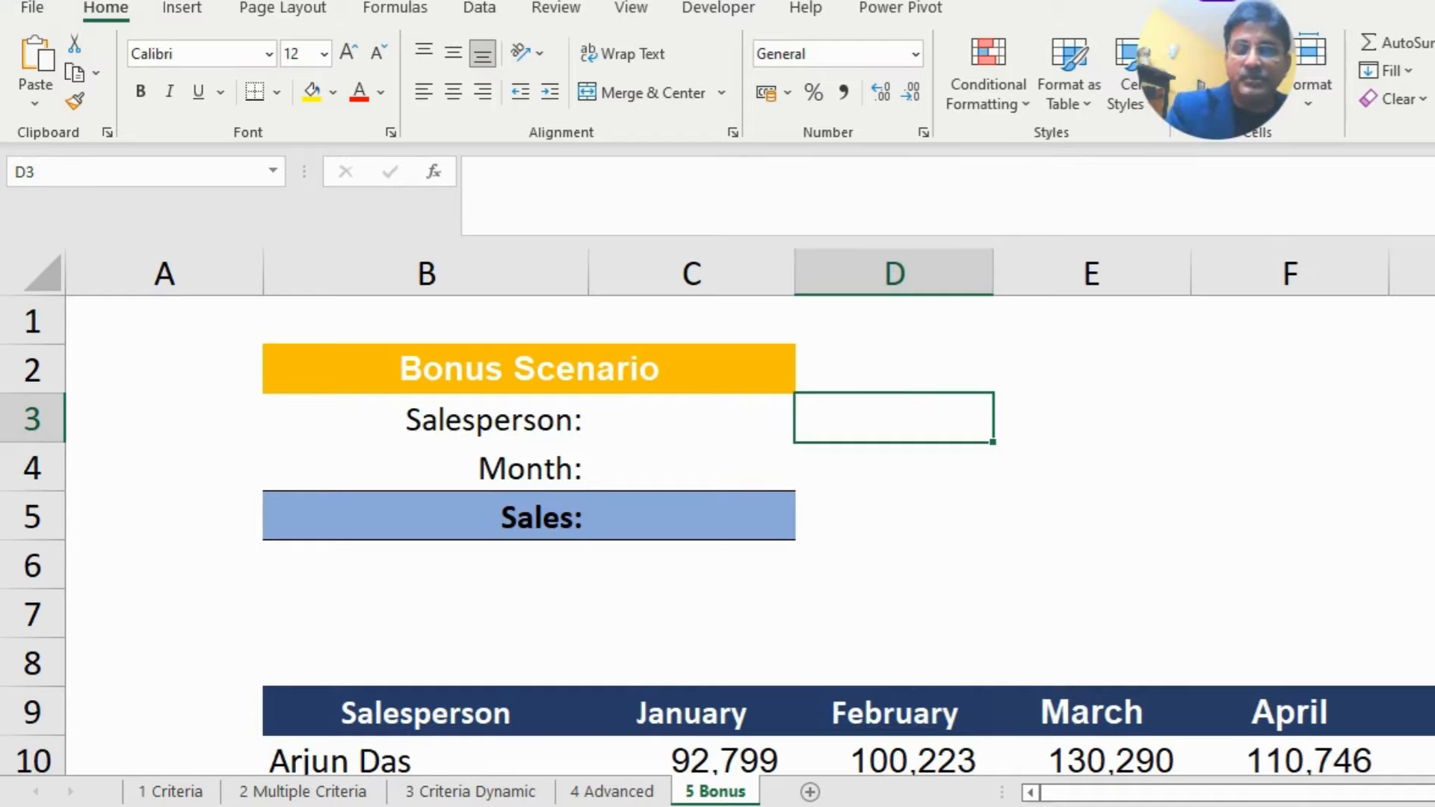
type("=")
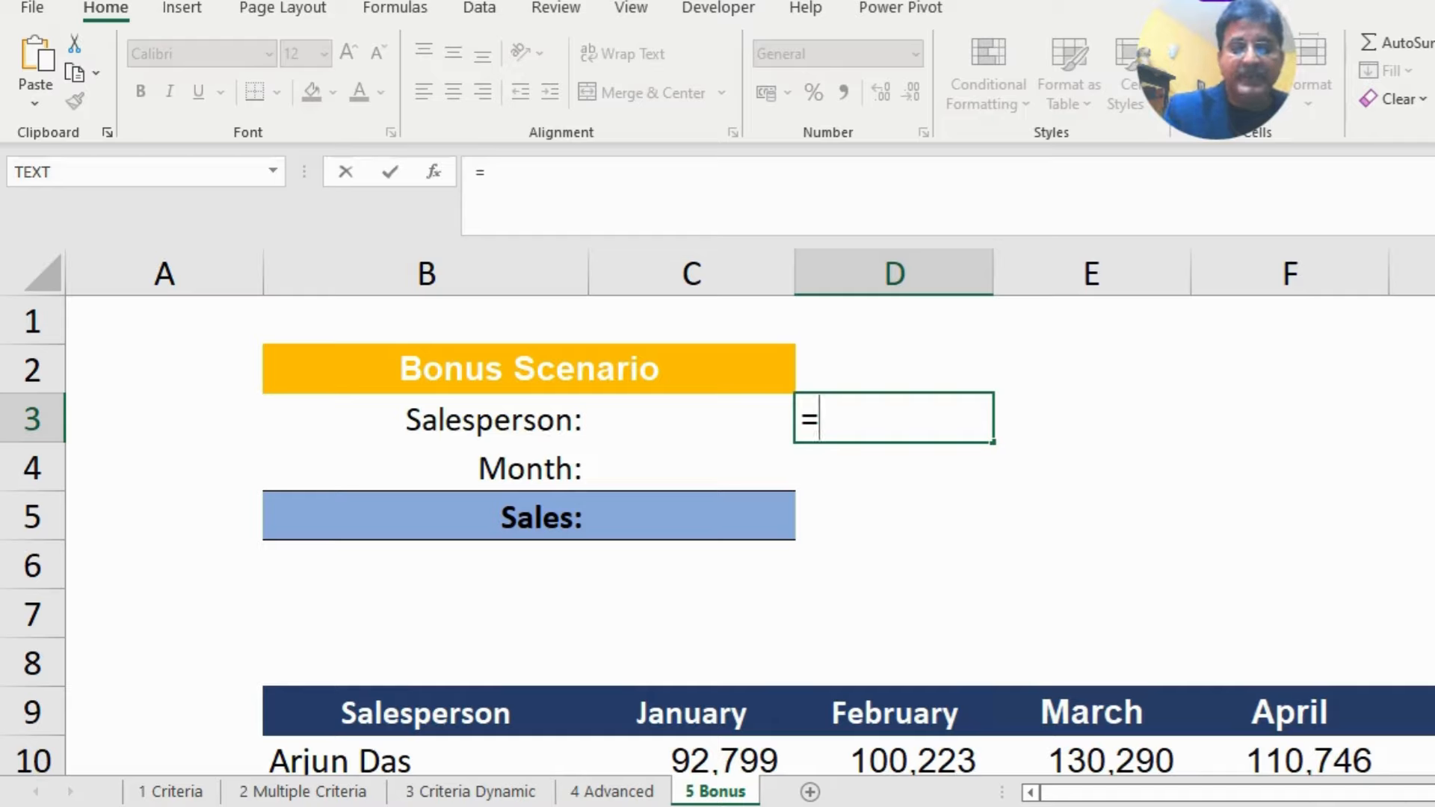
type("filter")
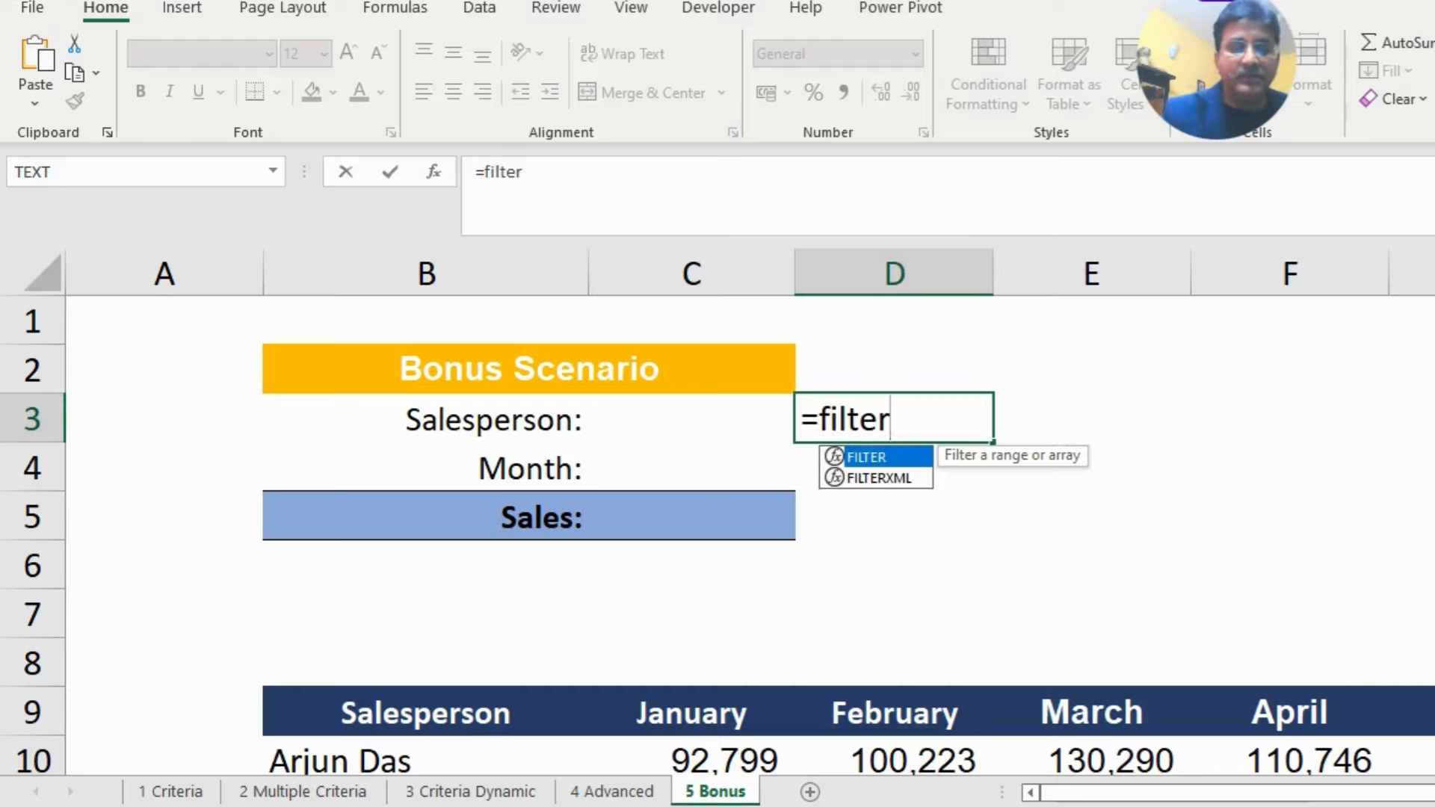
key("Tab")
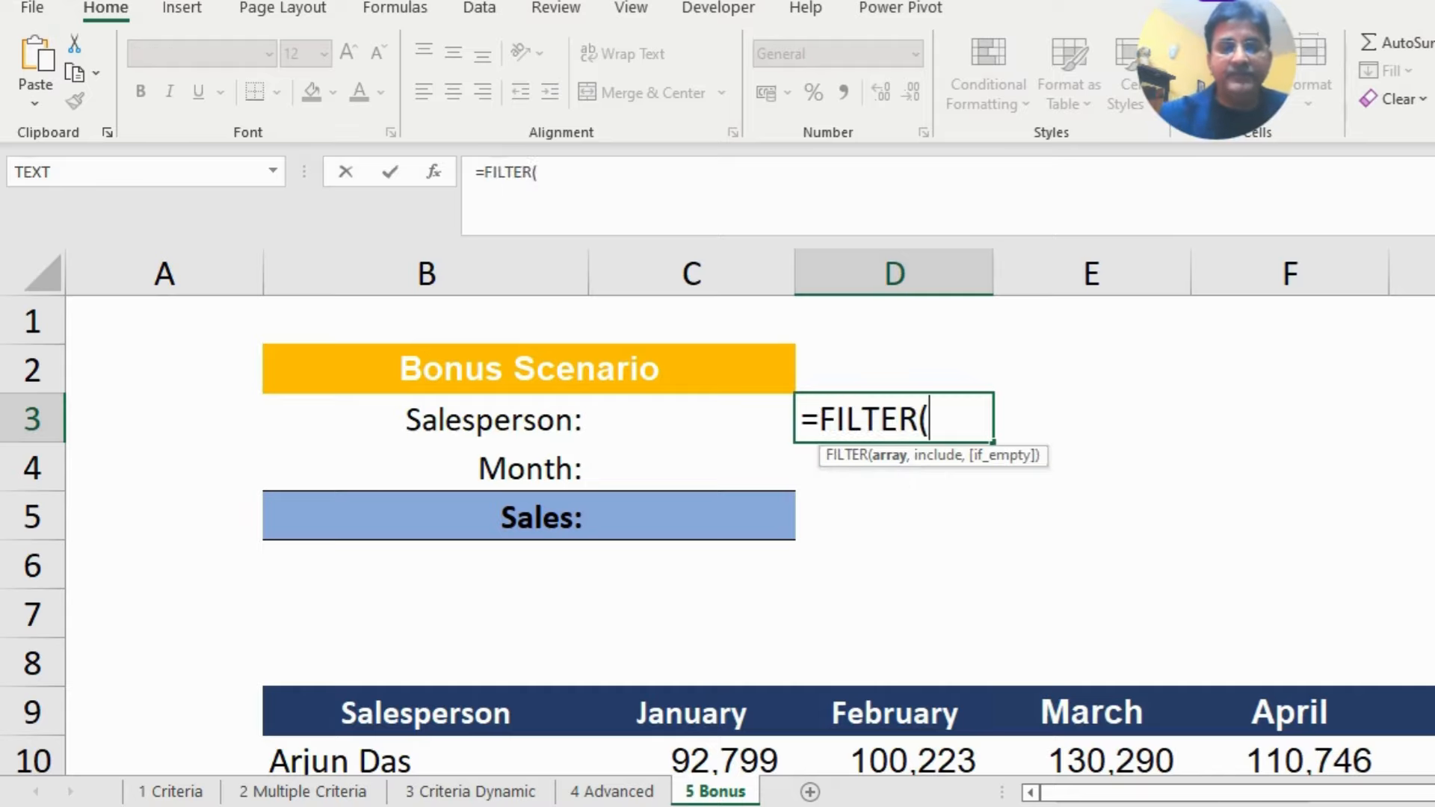
scroll(1104, 414, "down", 2)
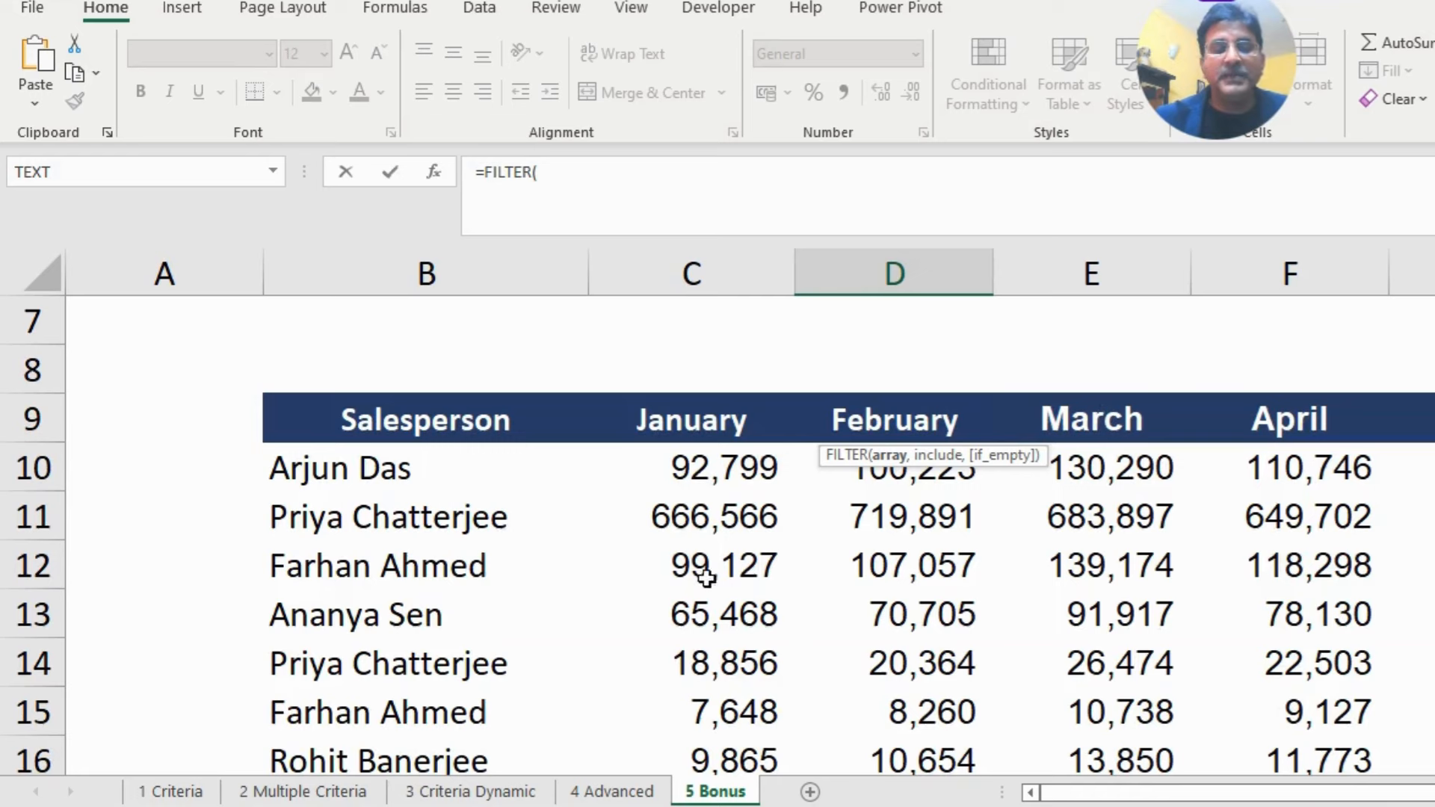
left_click(686, 456)
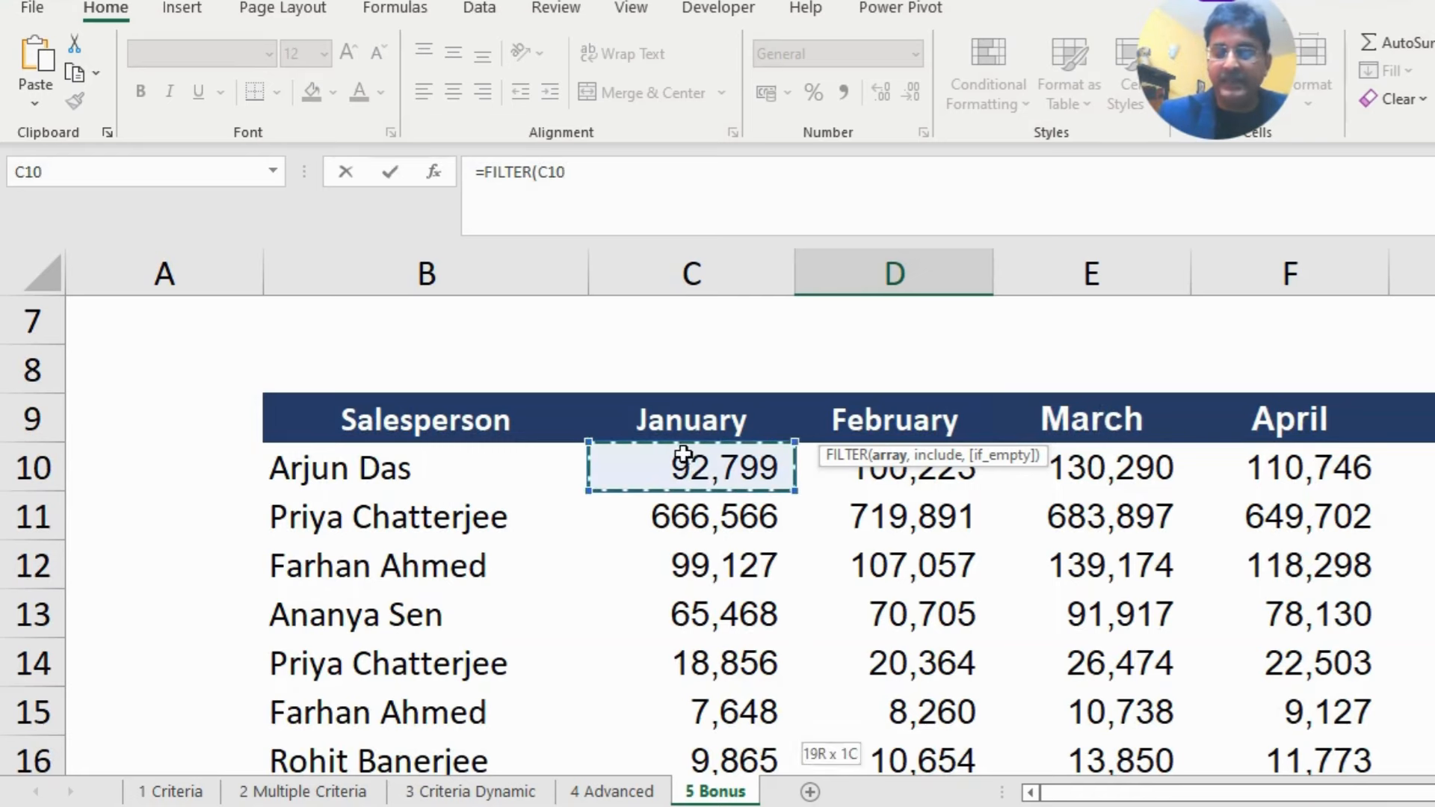
key("ctrl+shift+Down")
key("ctrl+shift+Right")
type(",")
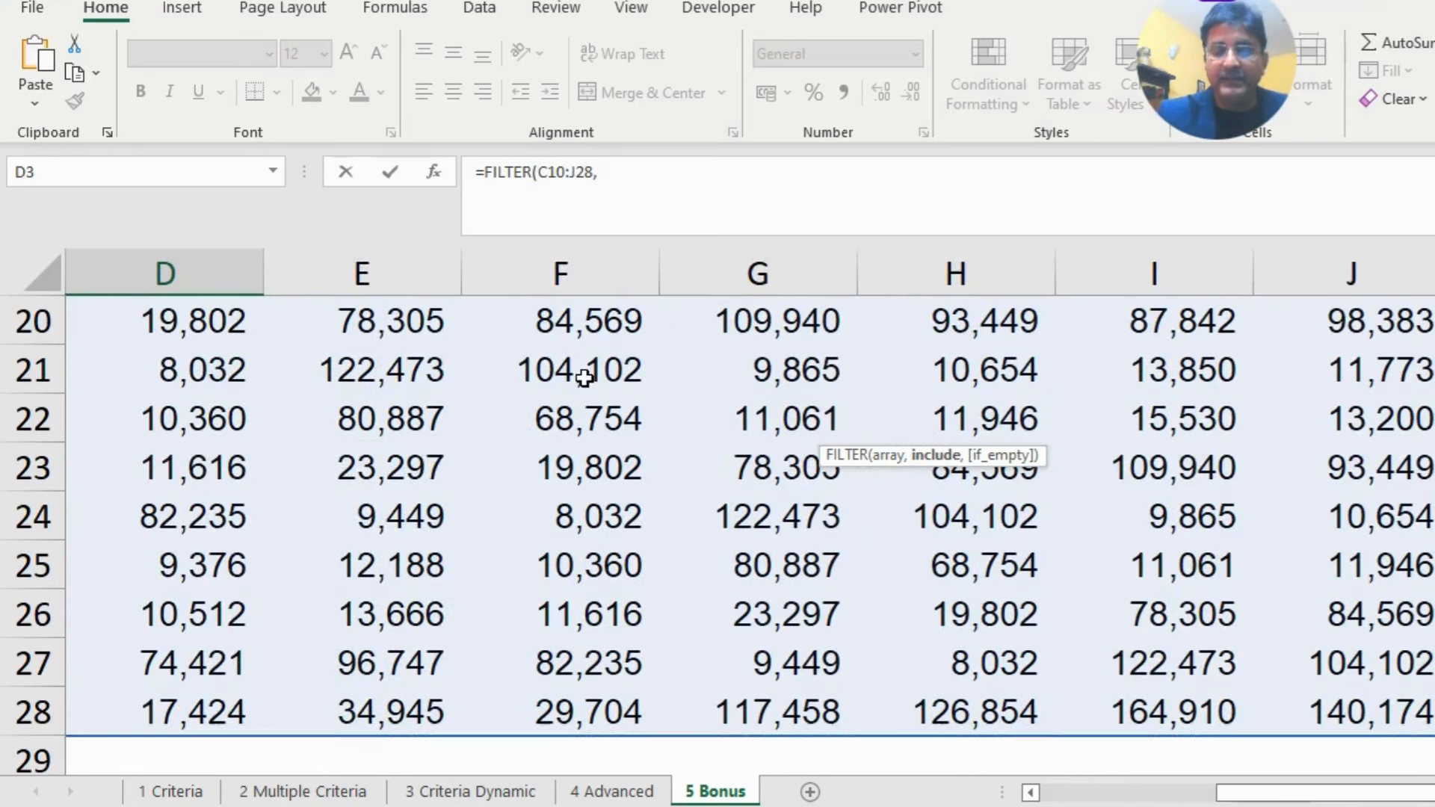
Step: Complete the FILTER formula with the include condition C3=B10:B28, matching the Salesperson input against the table's Salesperson column
scroll(941, 561, "up", 6)
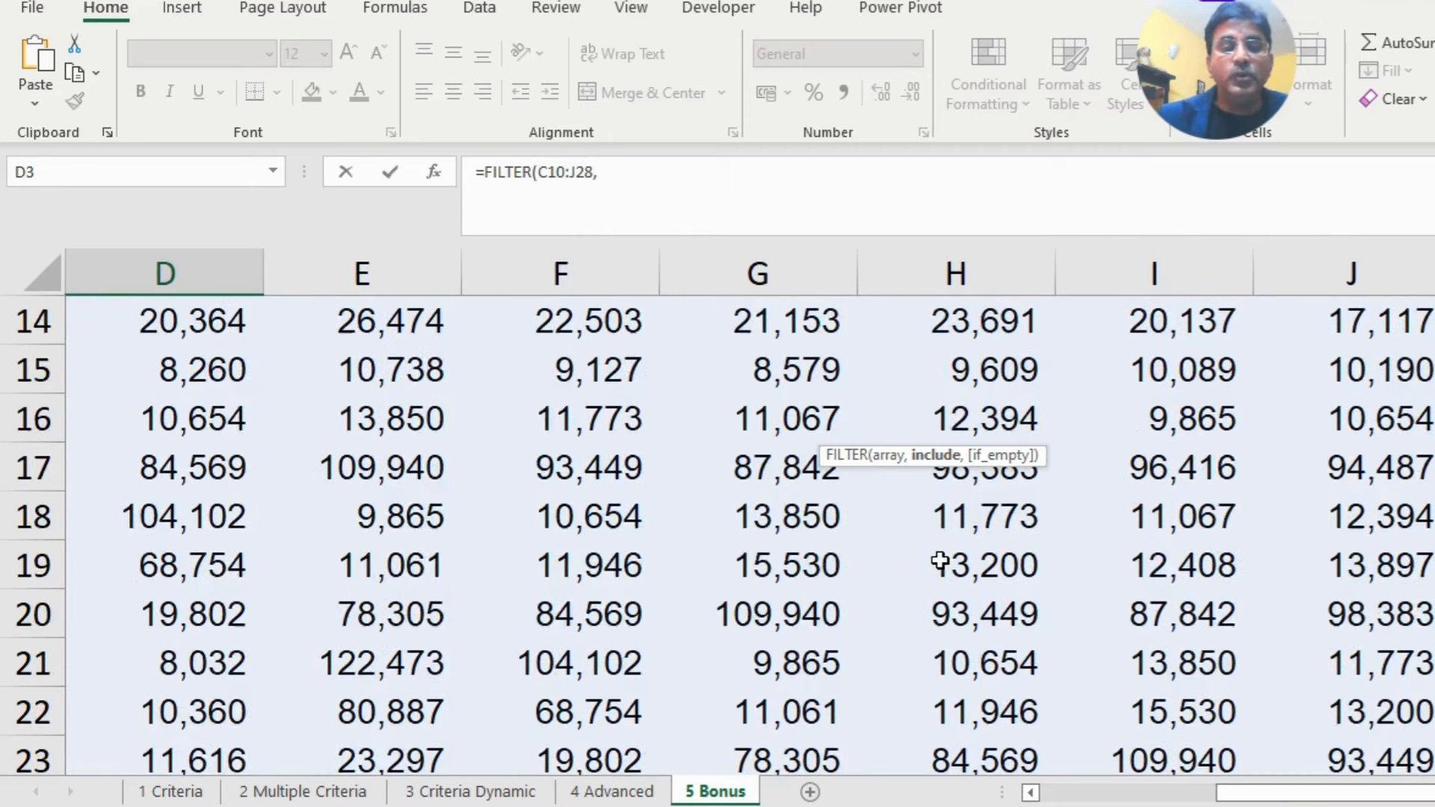
left_click(1031, 792)
left_click(1032, 792)
left_click(1031, 792)
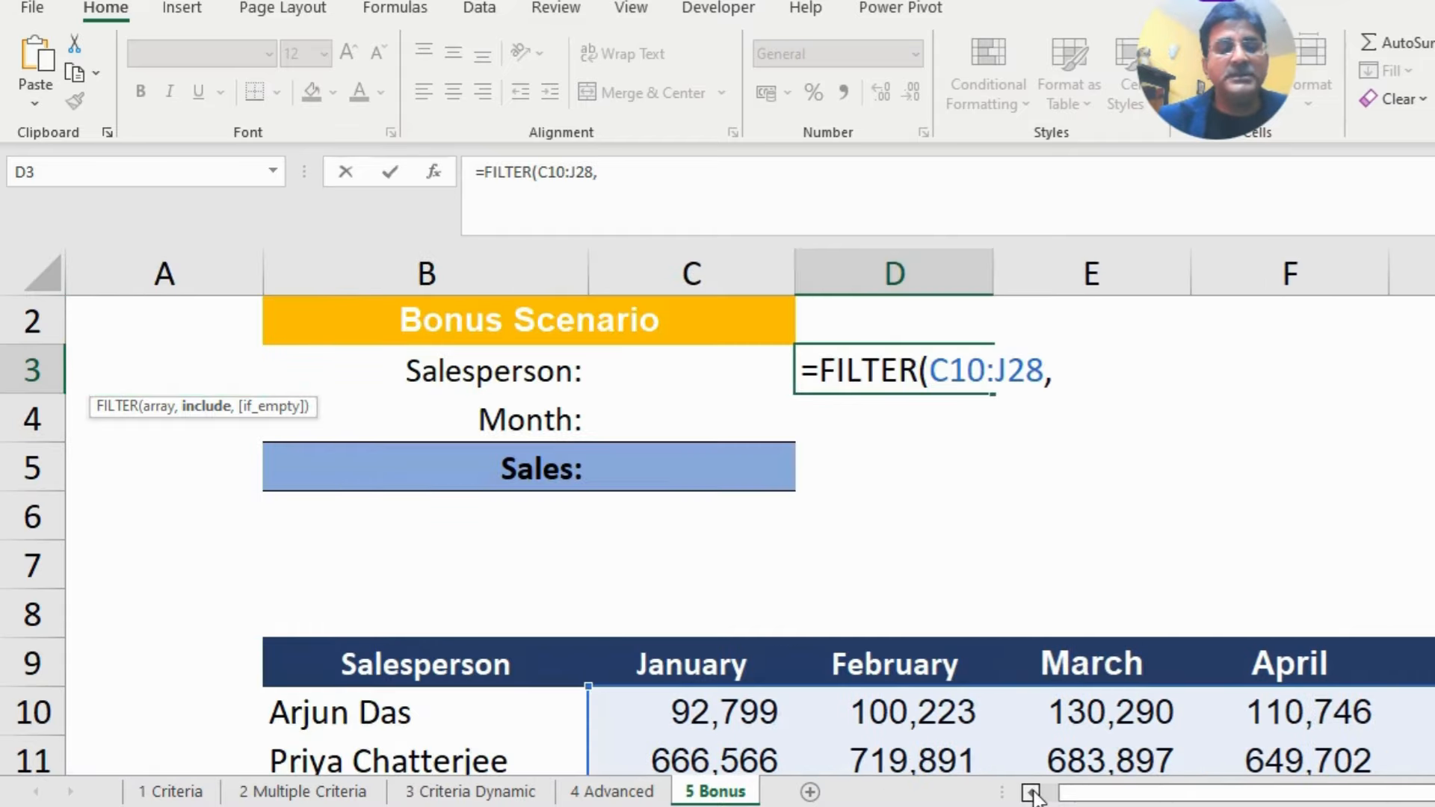
left_click(671, 376)
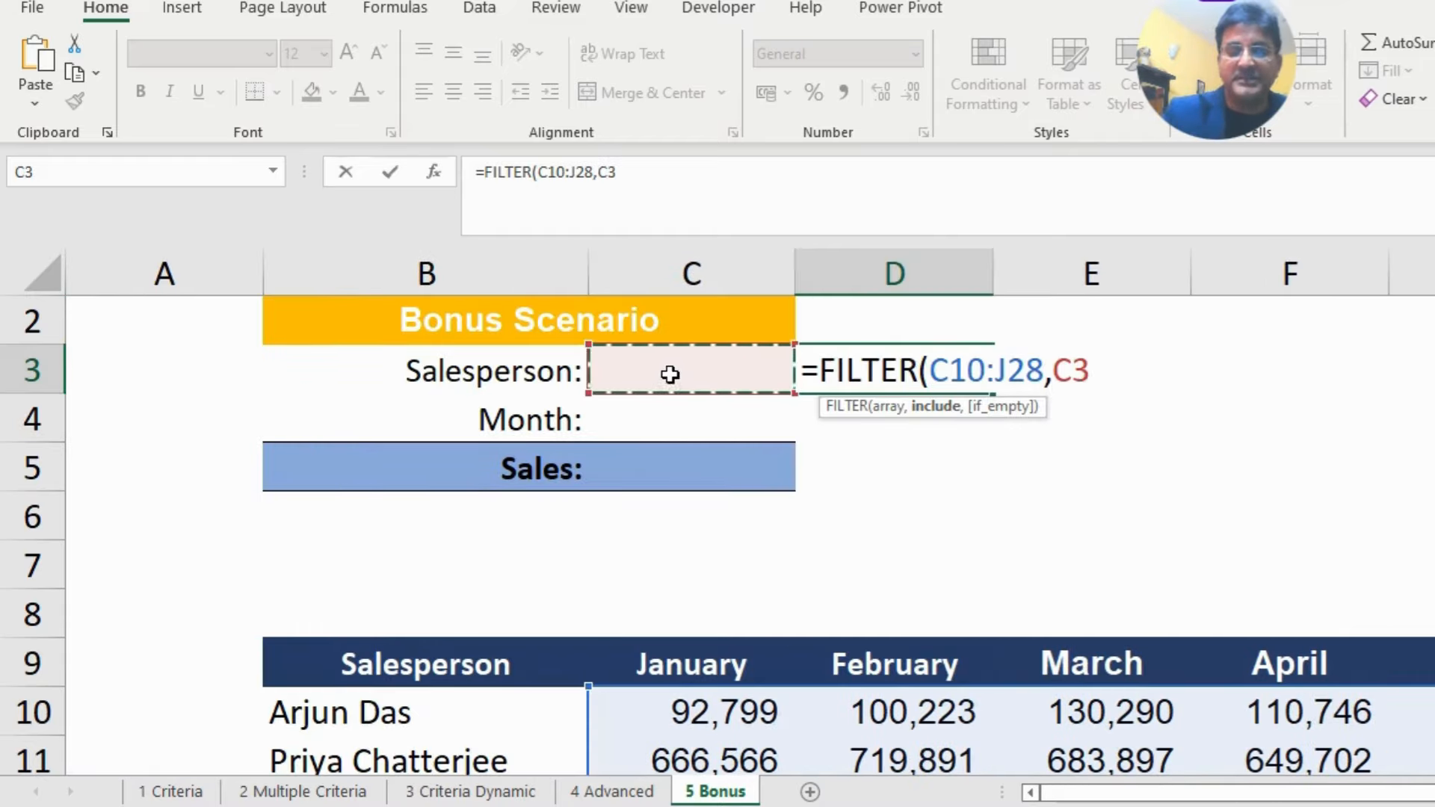
type("=")
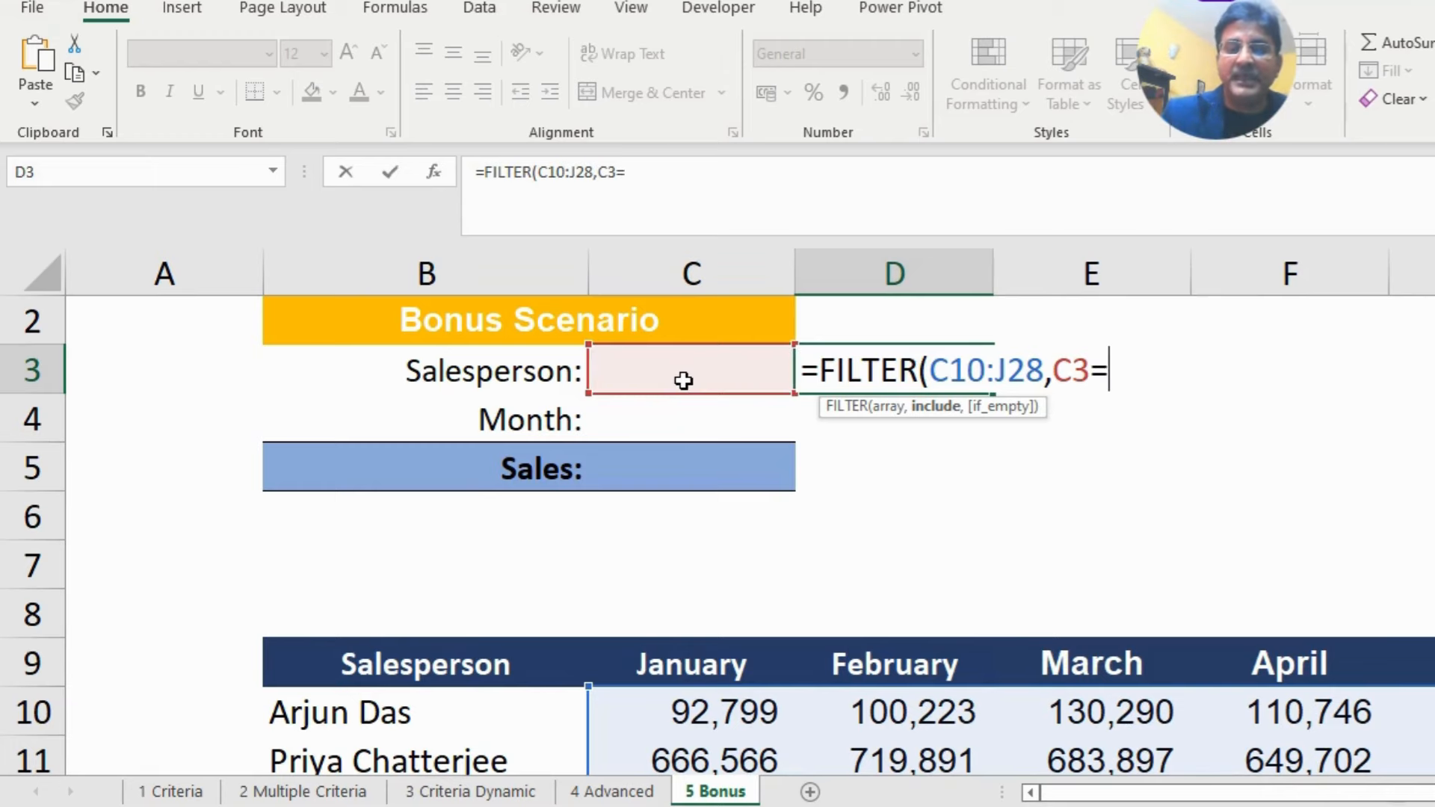
scroll(714, 587, "down", 1)
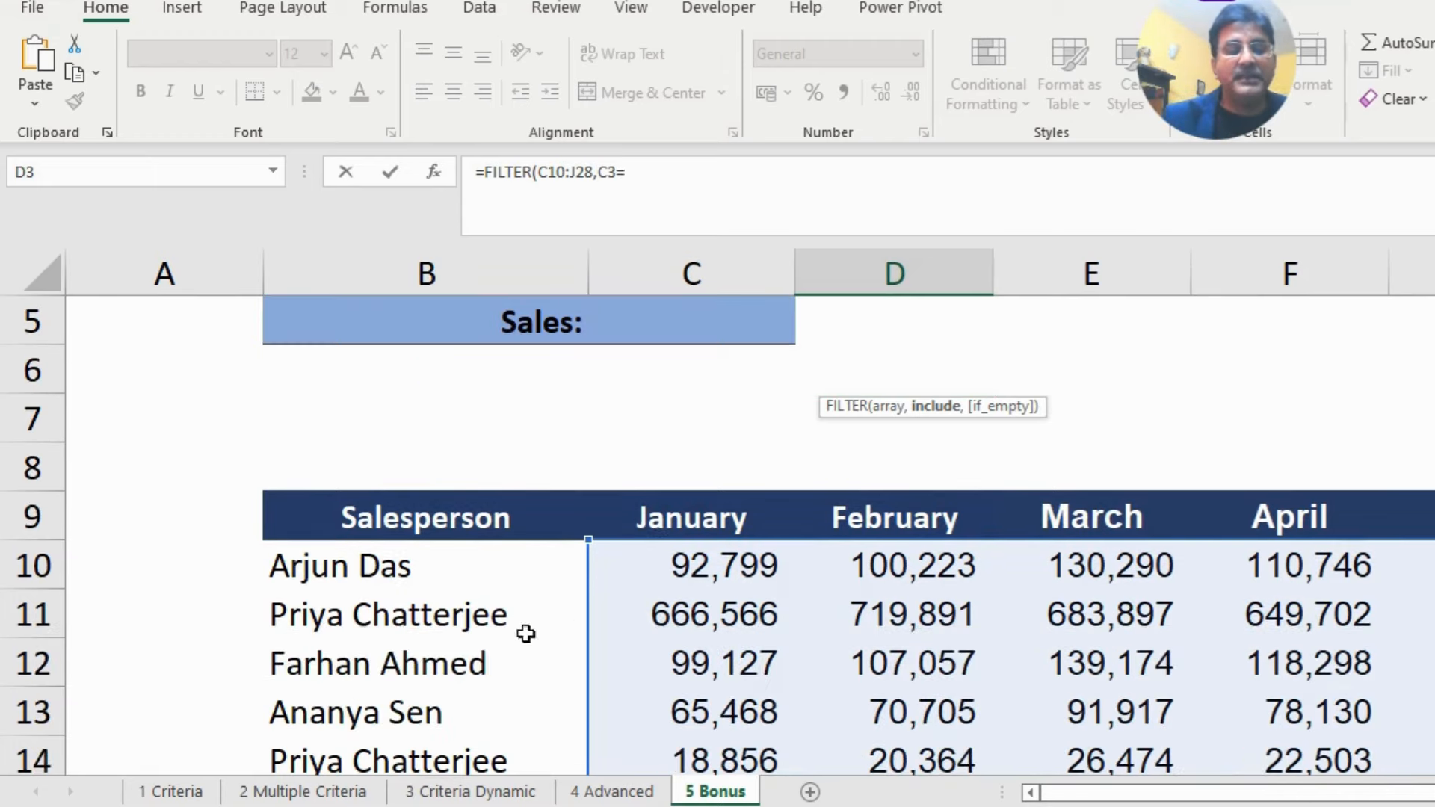
left_click(355, 571)
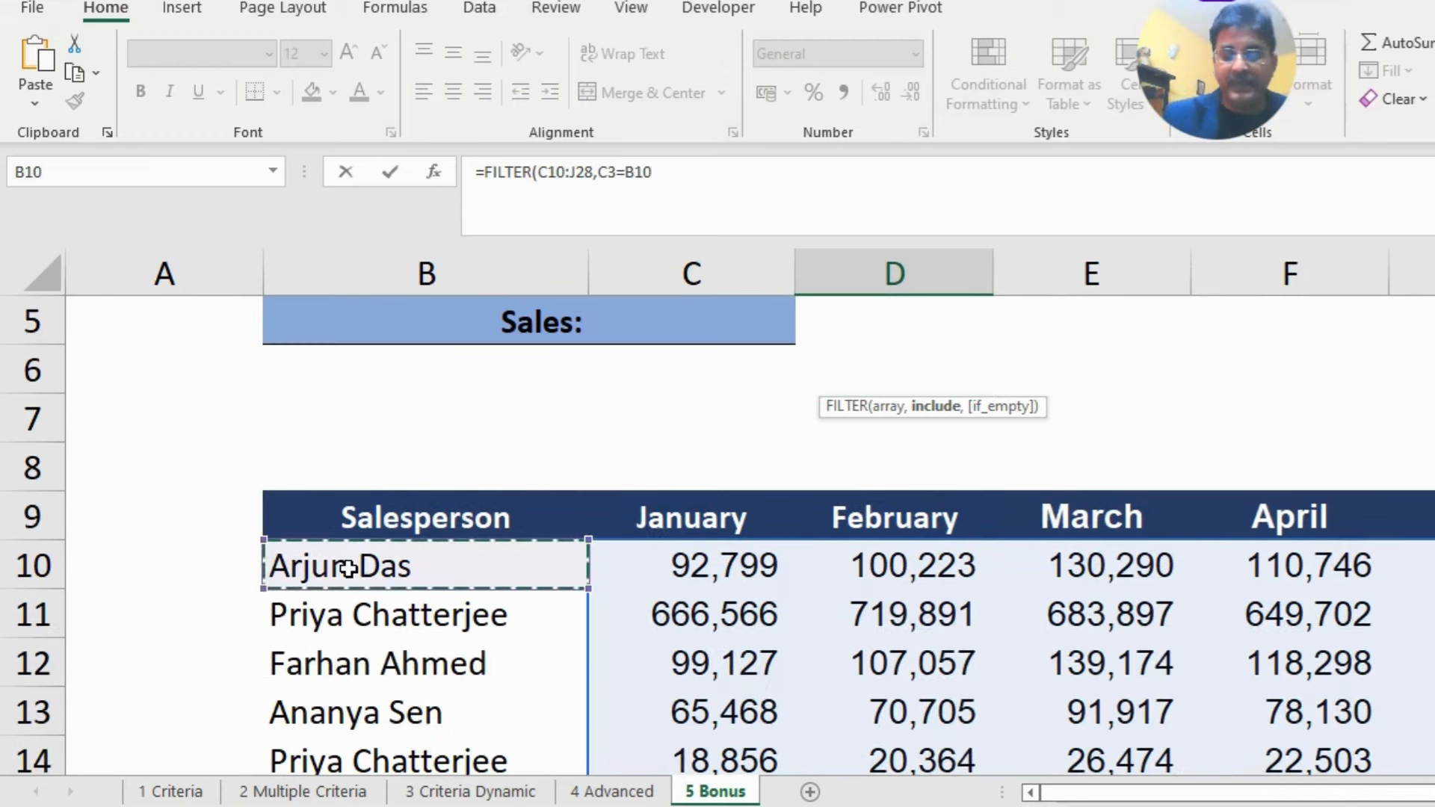
key("ctrl+shift+Down")
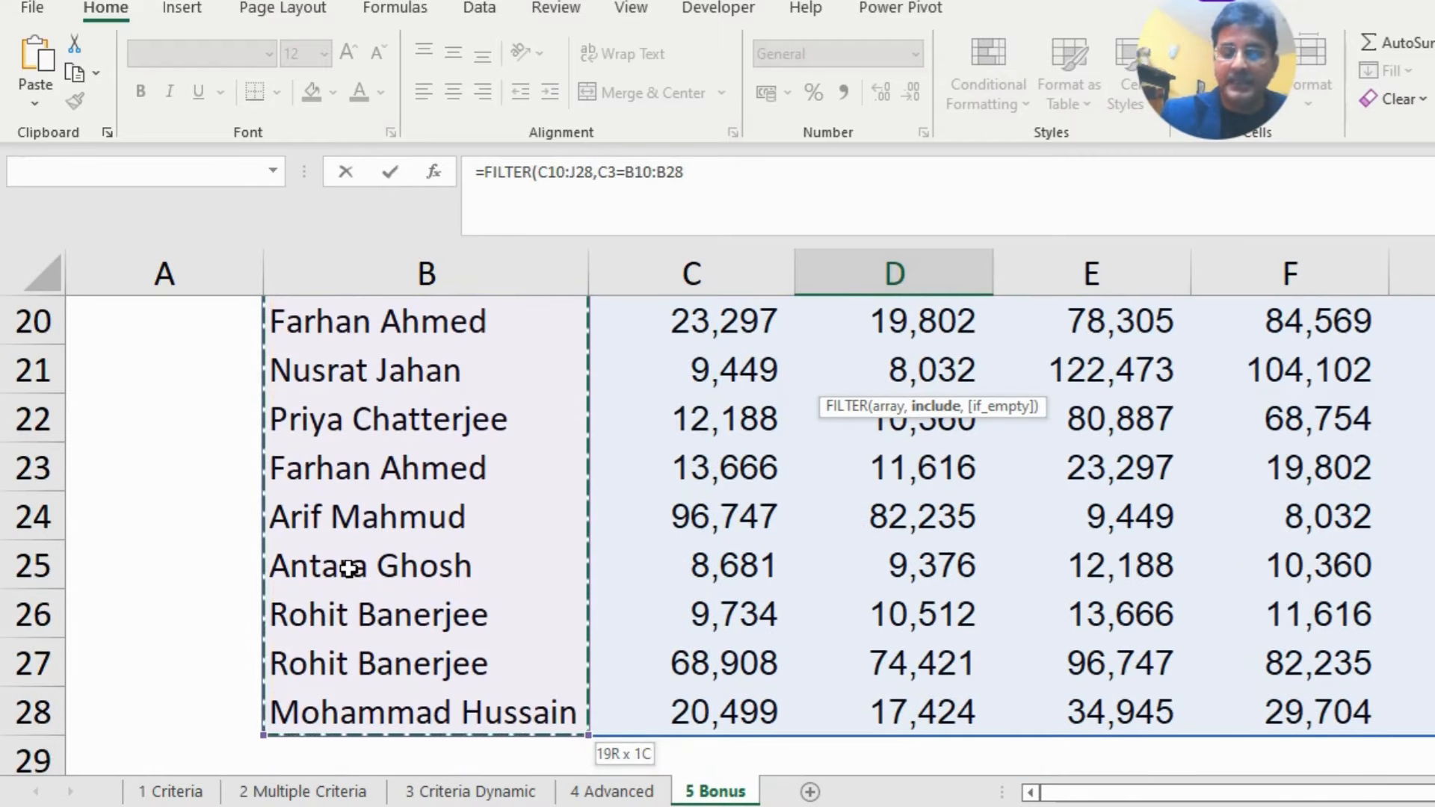
type(")")
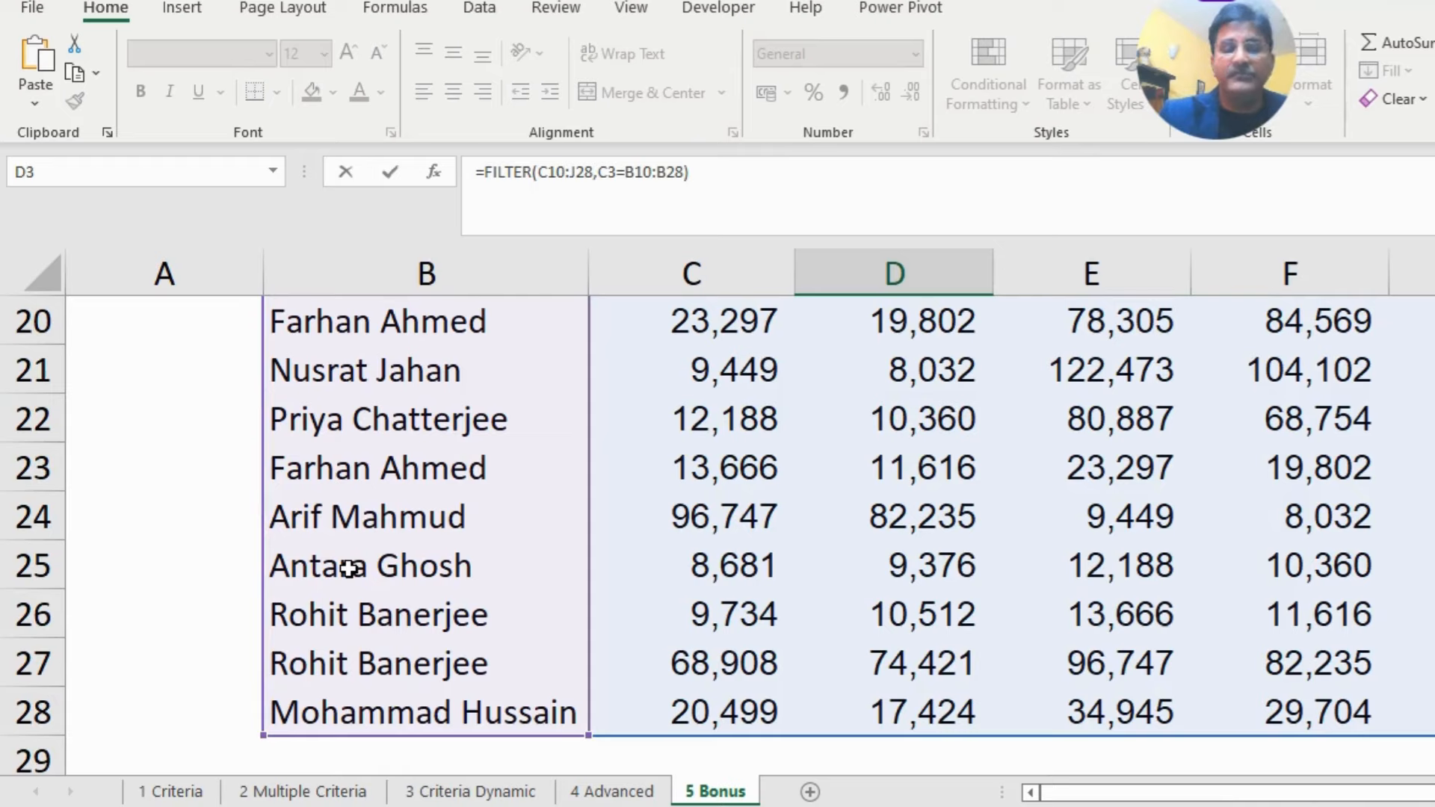
key("Return")
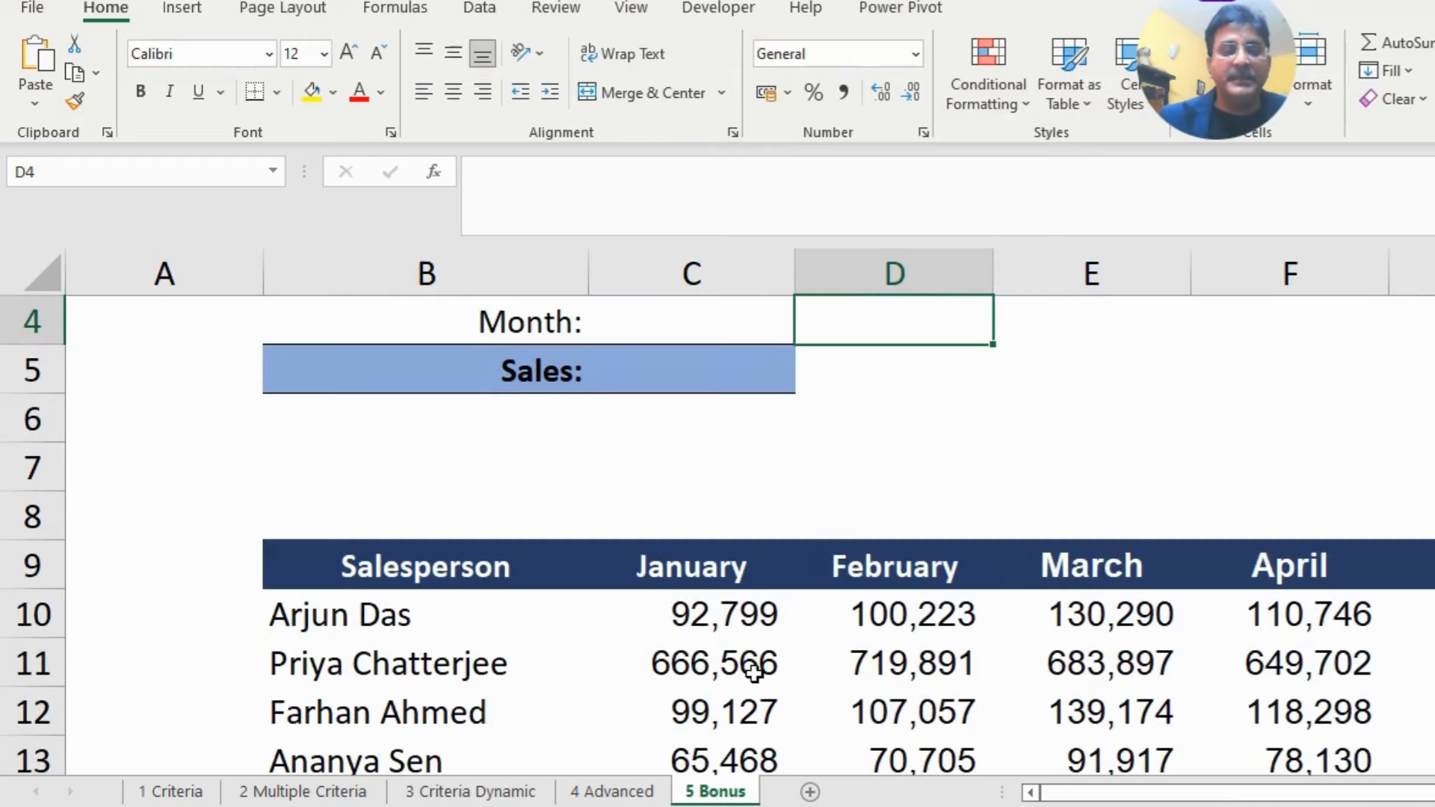
Step: Copy the salesperson's name from B12 into the Salesperson input cell C3
scroll(755, 674, "up", 1)
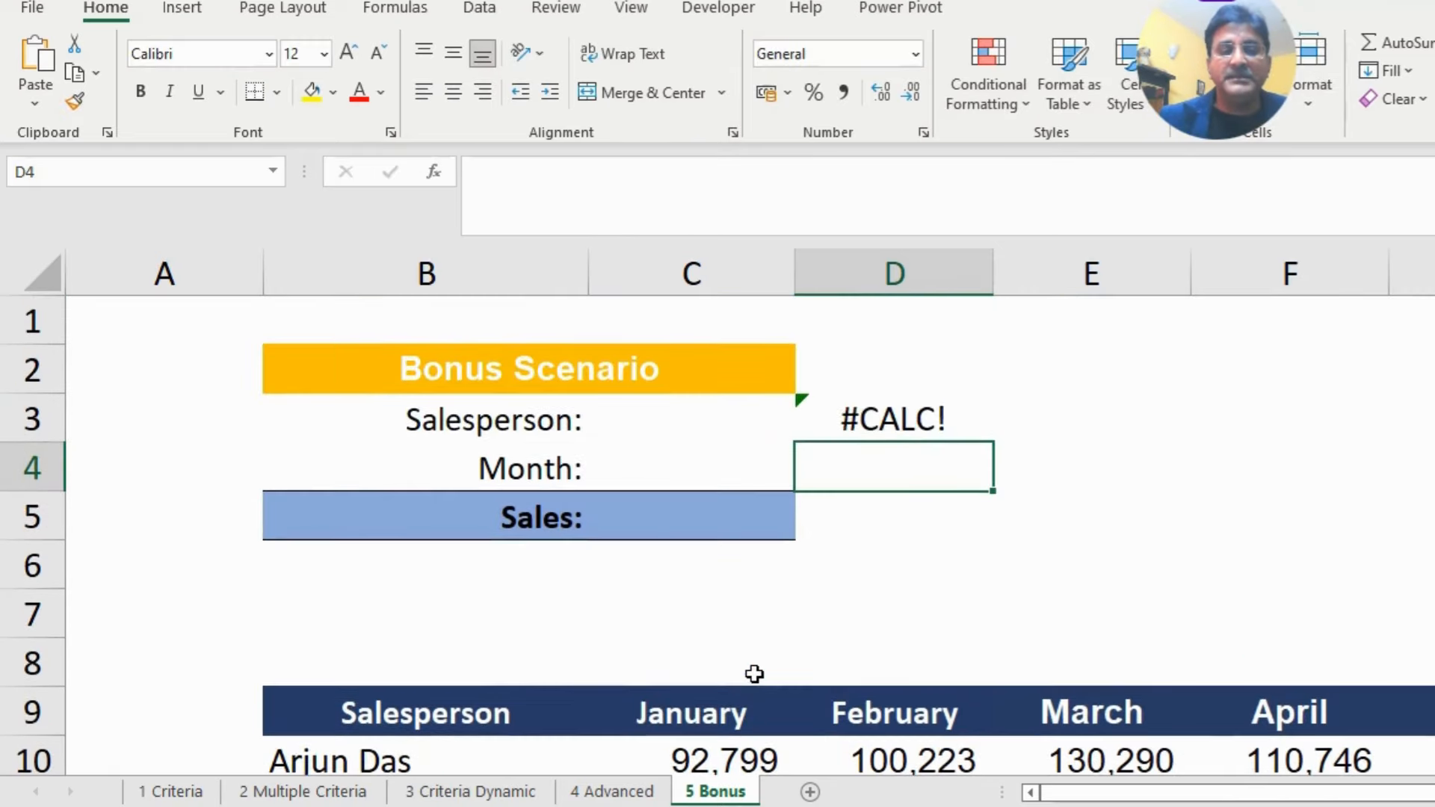
left_click(914, 420)
left_click(697, 420)
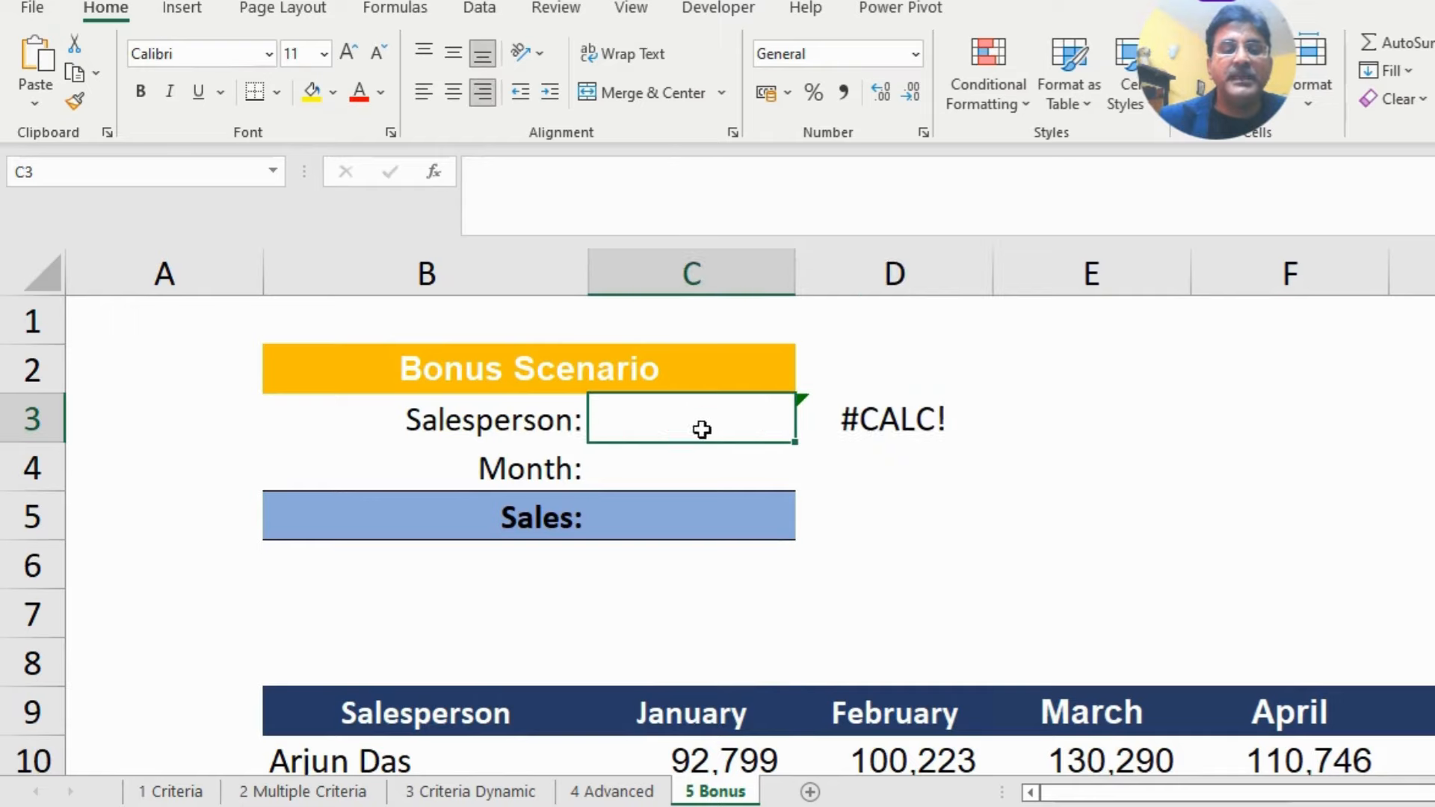
scroll(916, 538, "down", 1)
left_click(471, 702)
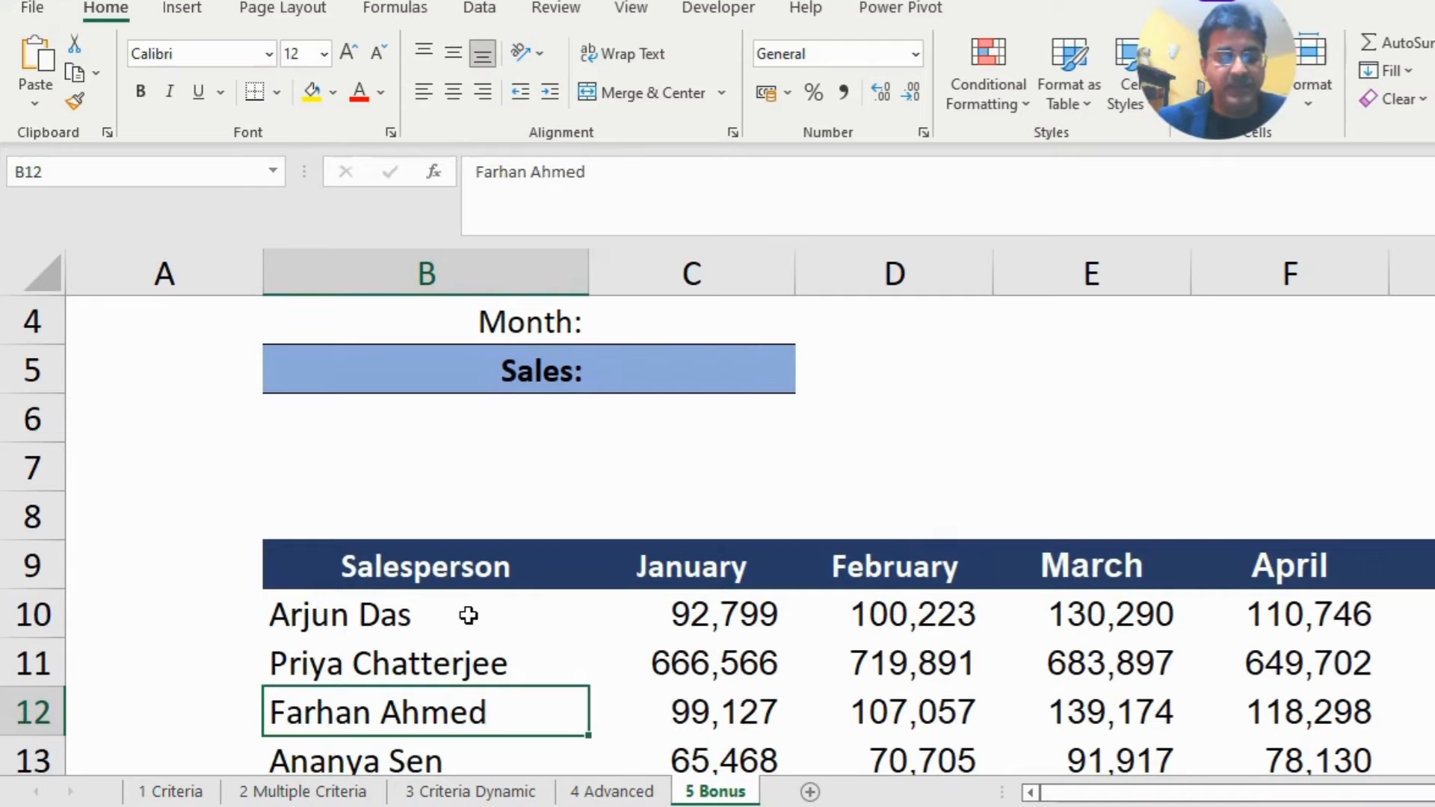
key("ctrl+c")
scroll(702, 445, "up", 1)
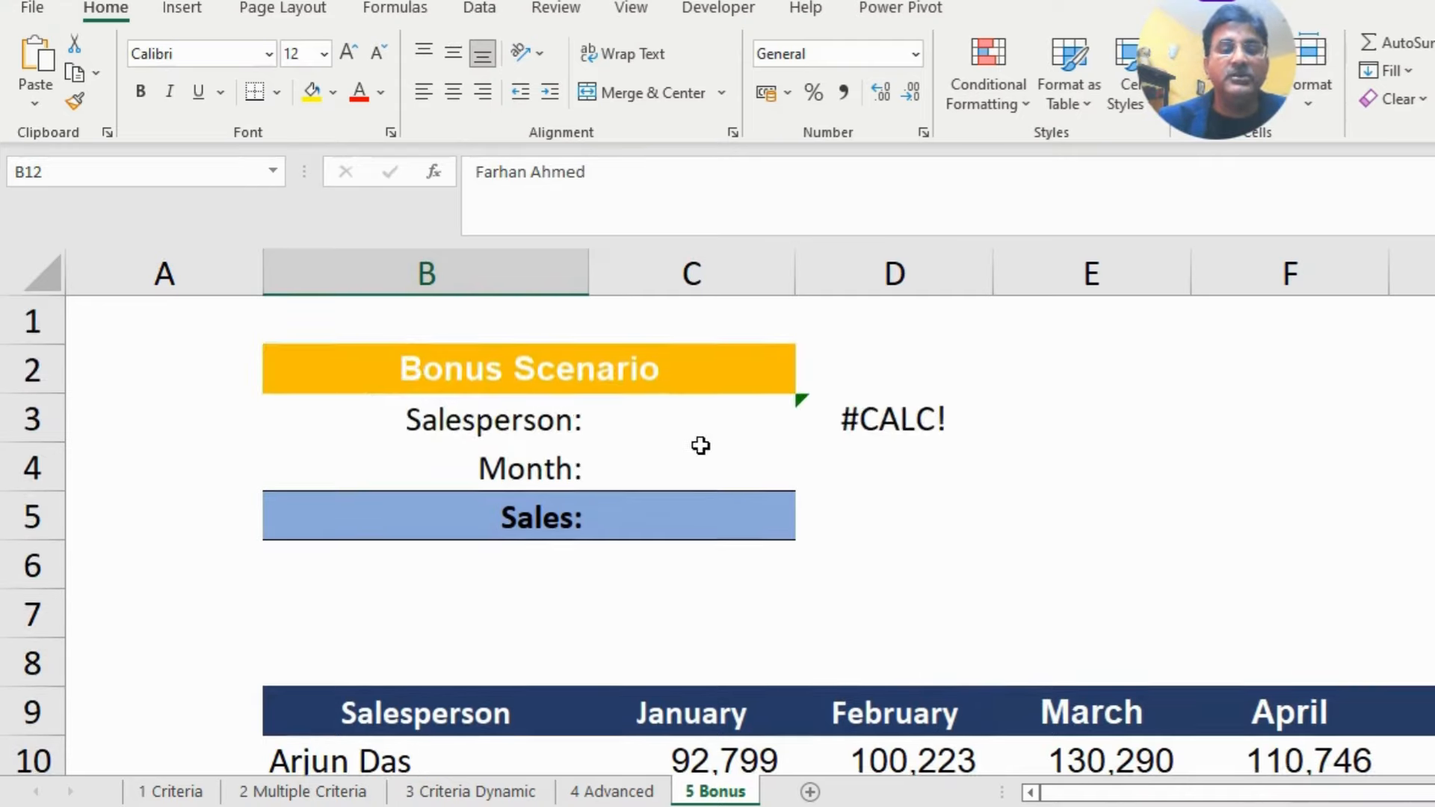
left_click(656, 430)
key("ctrl+v")
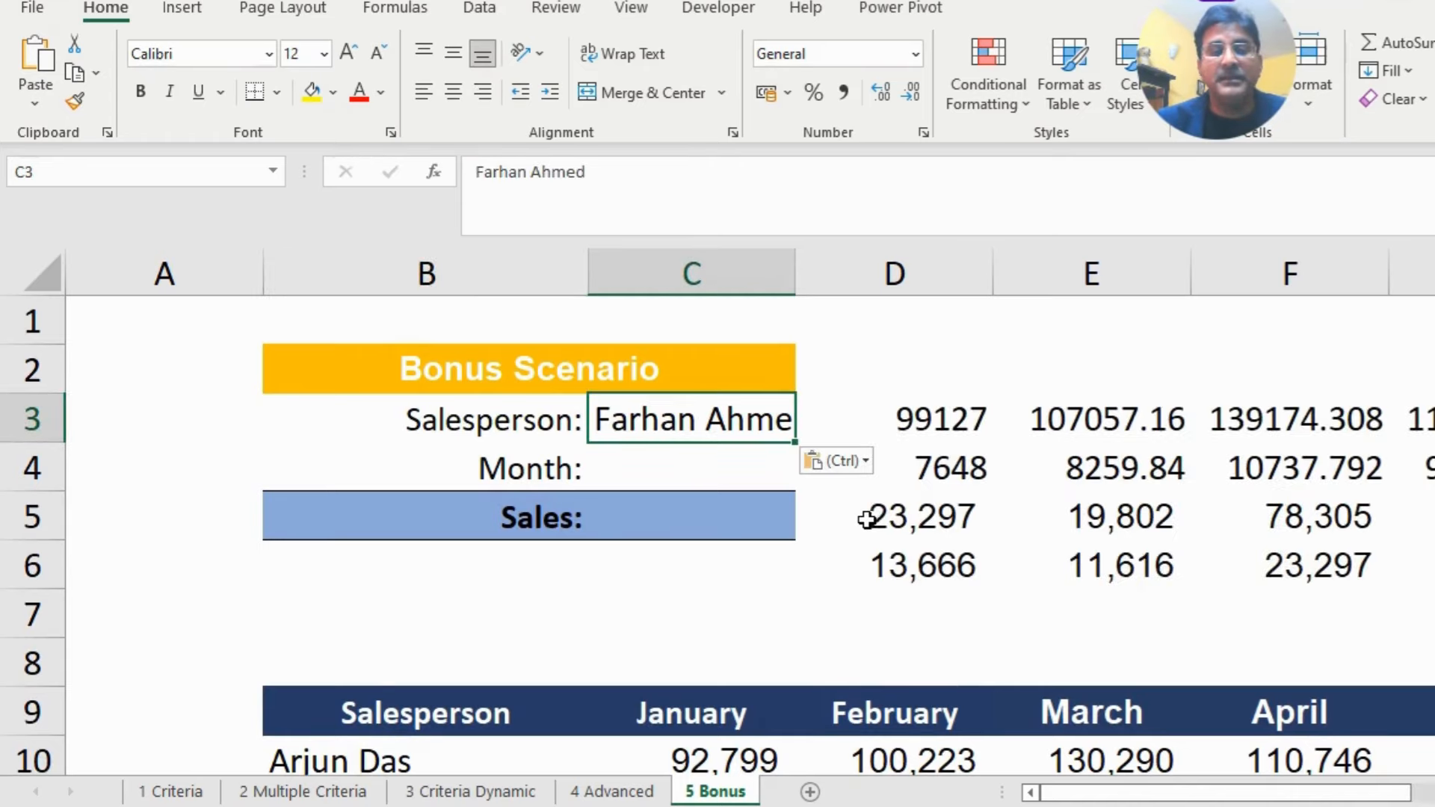
left_click(1099, 613)
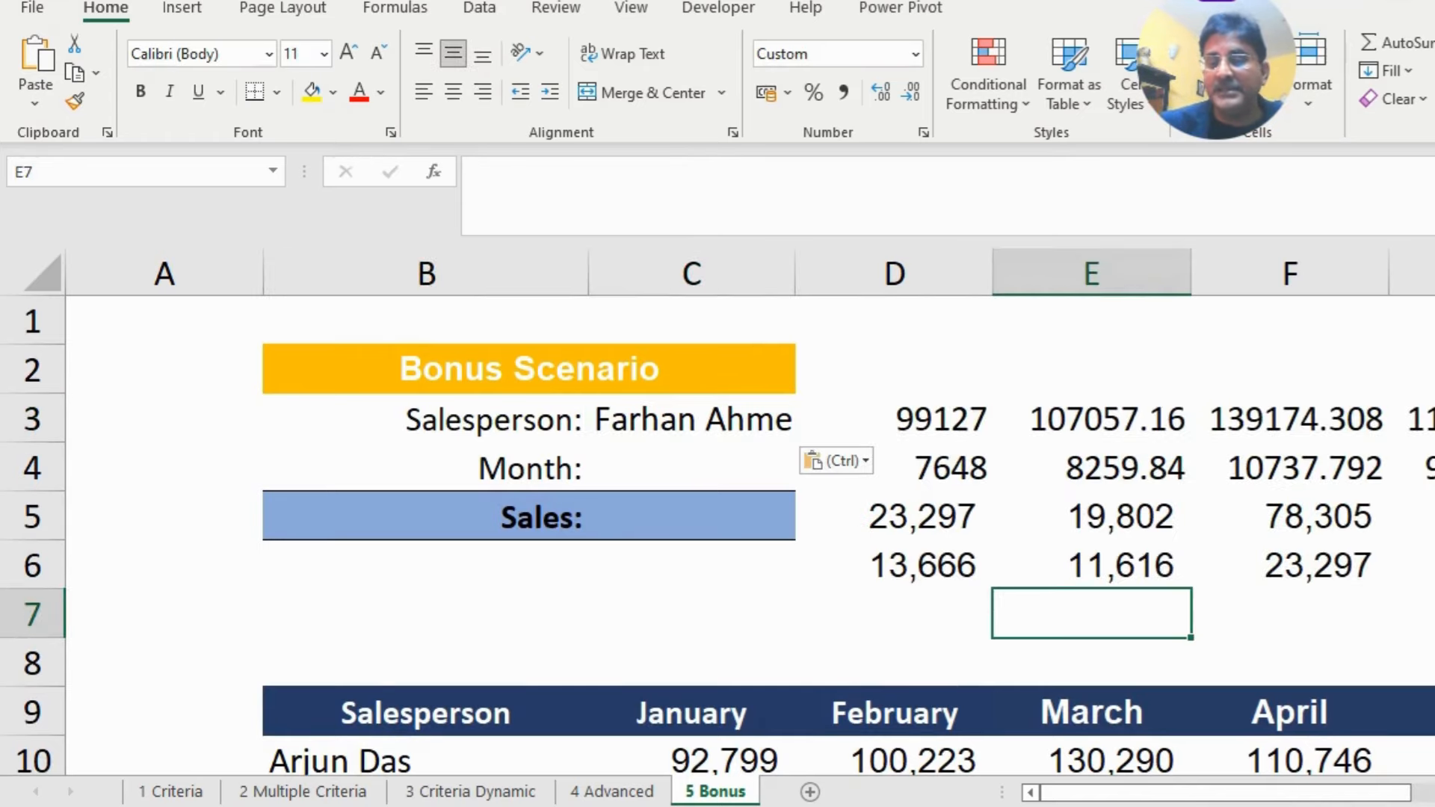
Step: Examine the rows of monthly figures spilled from D3 and compare them with the salesperson's rows in the table below
scroll(401, 416, "right", 5)
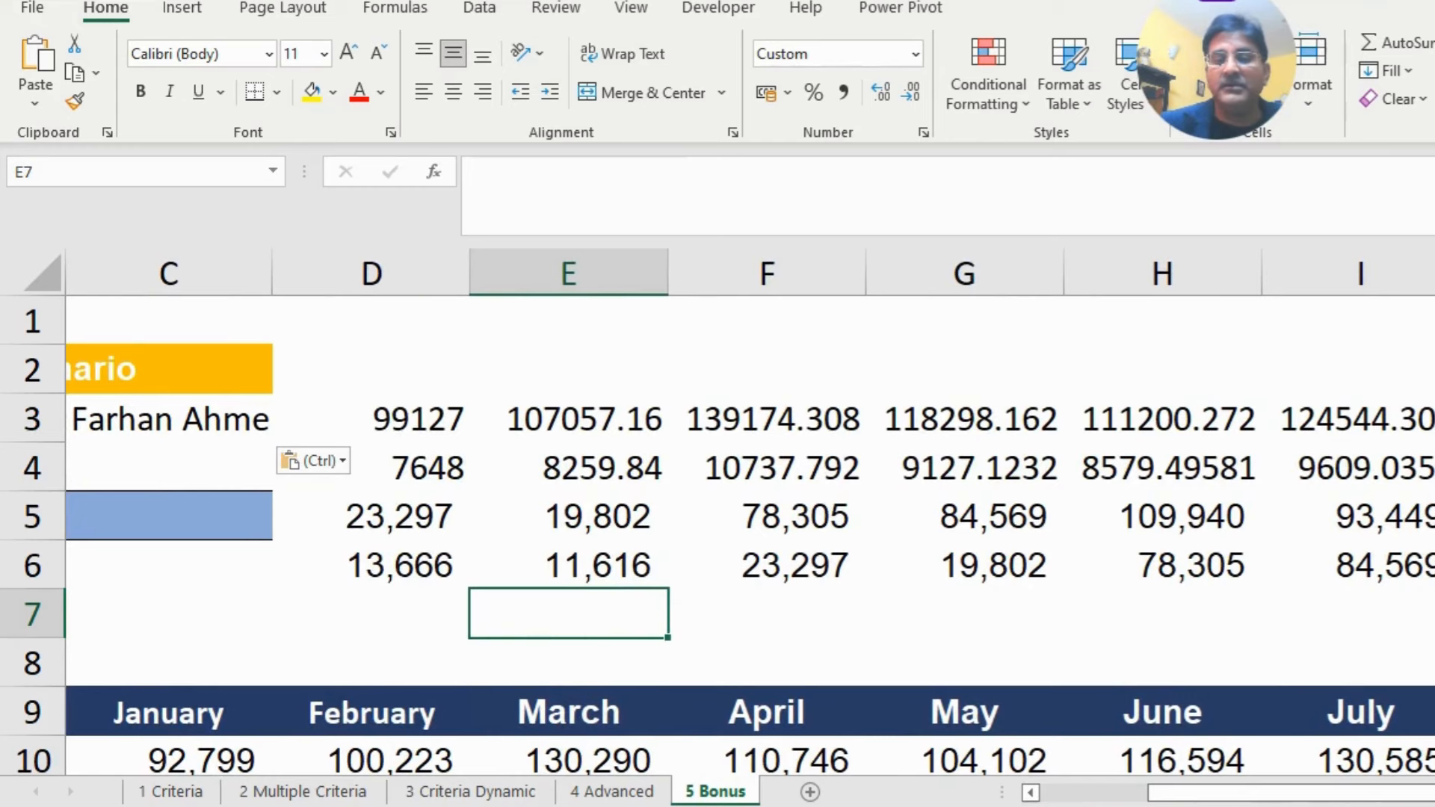
scroll(747, 524, "right", 4)
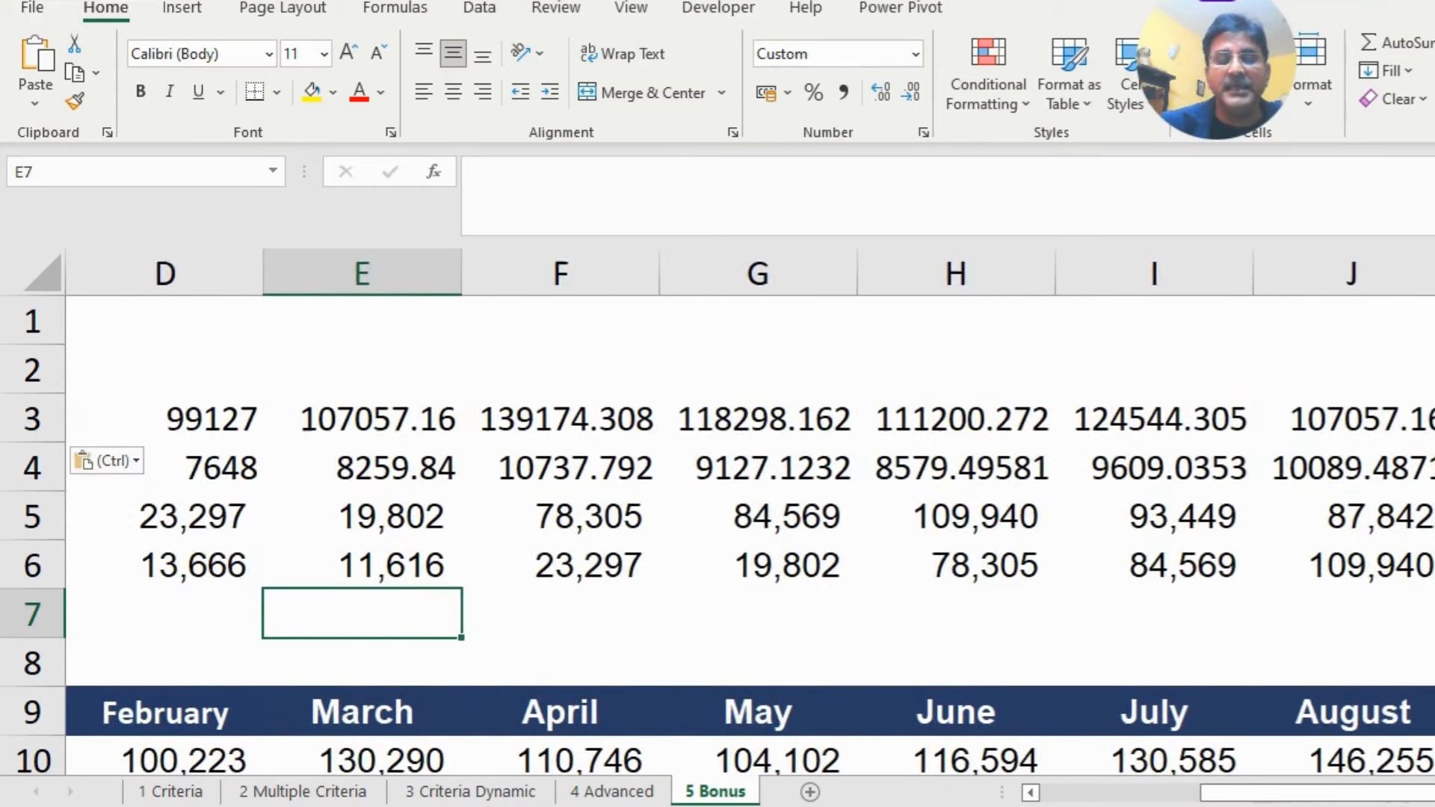
left_click(1030, 792)
left_click(1030, 791)
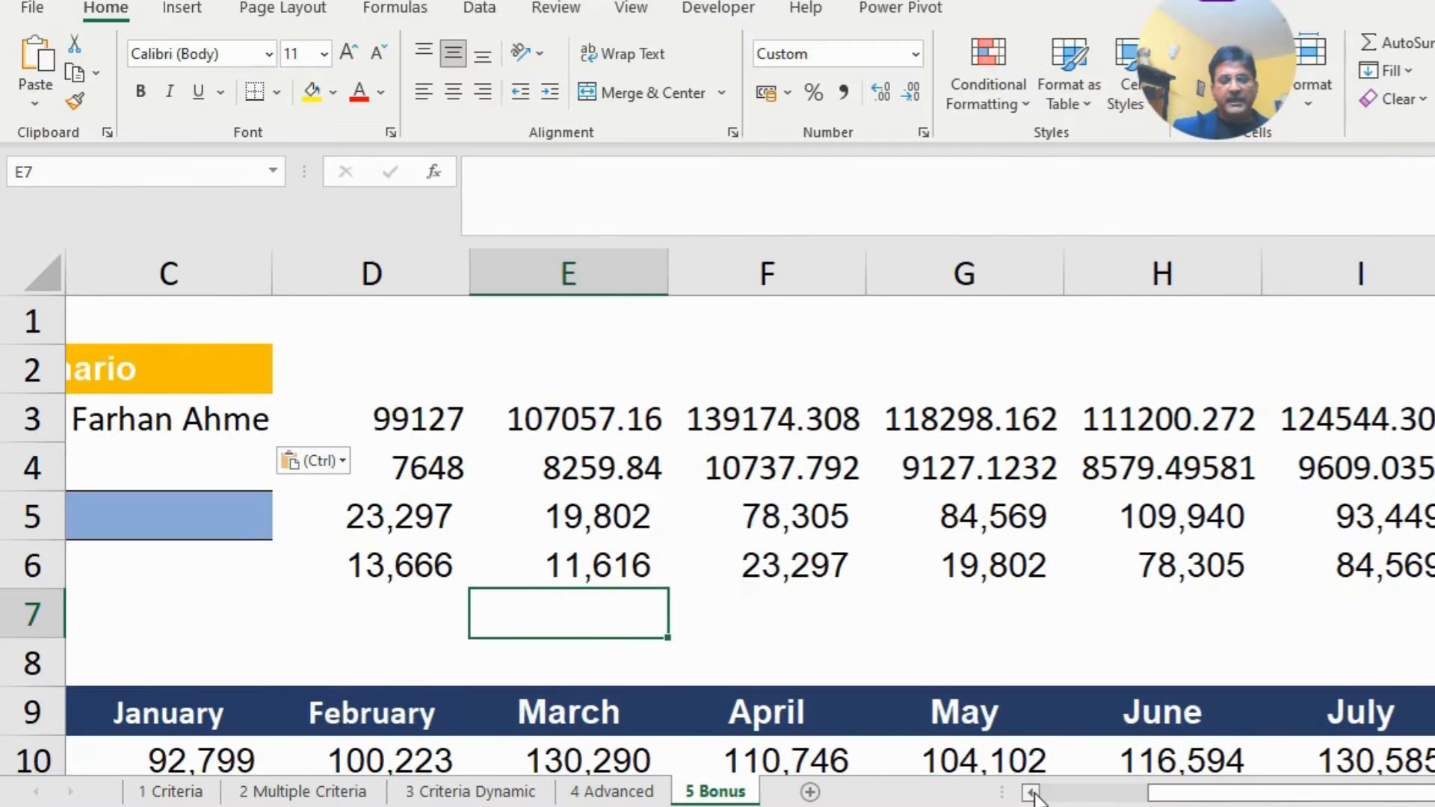
left_click(1031, 792)
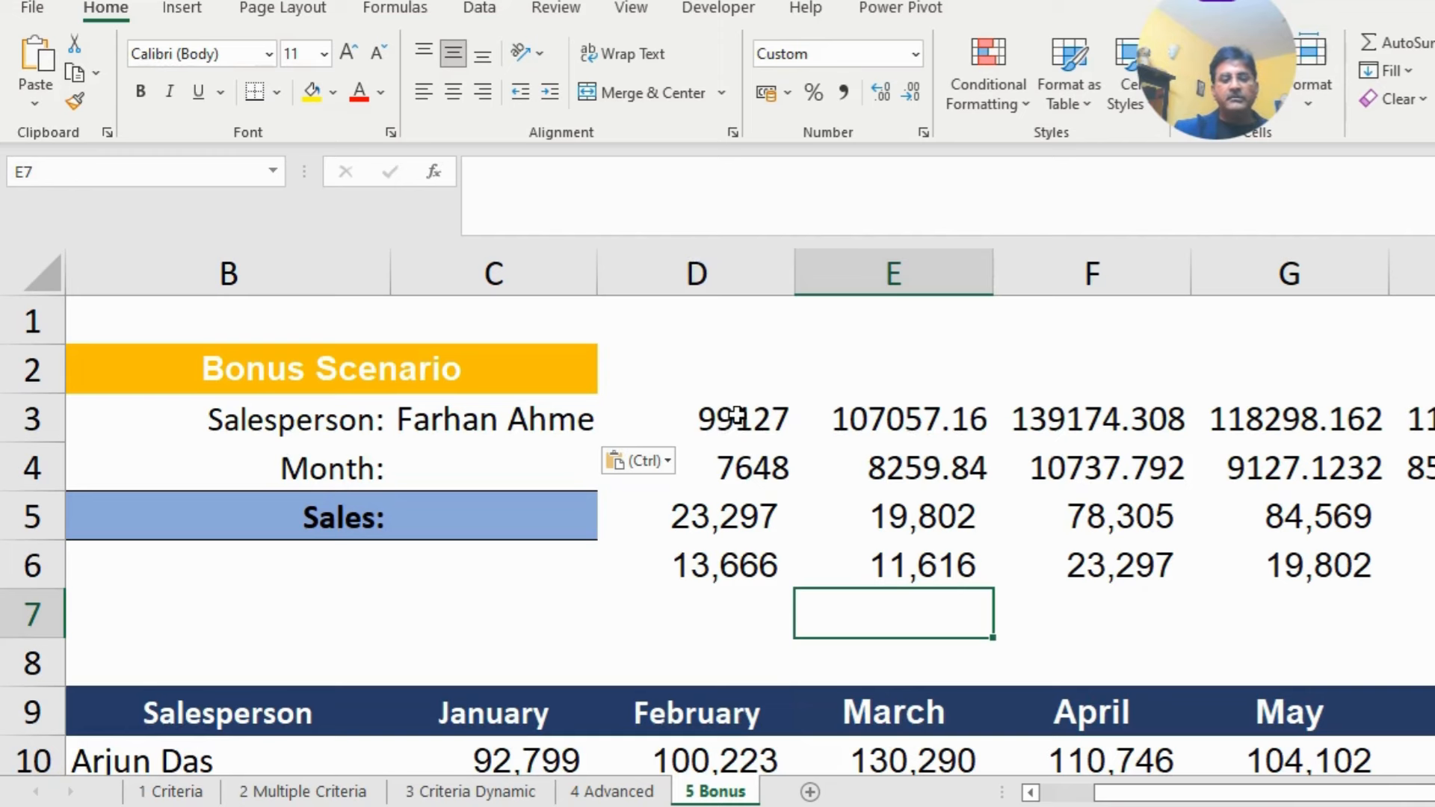
scroll(657, 673, "down", 3)
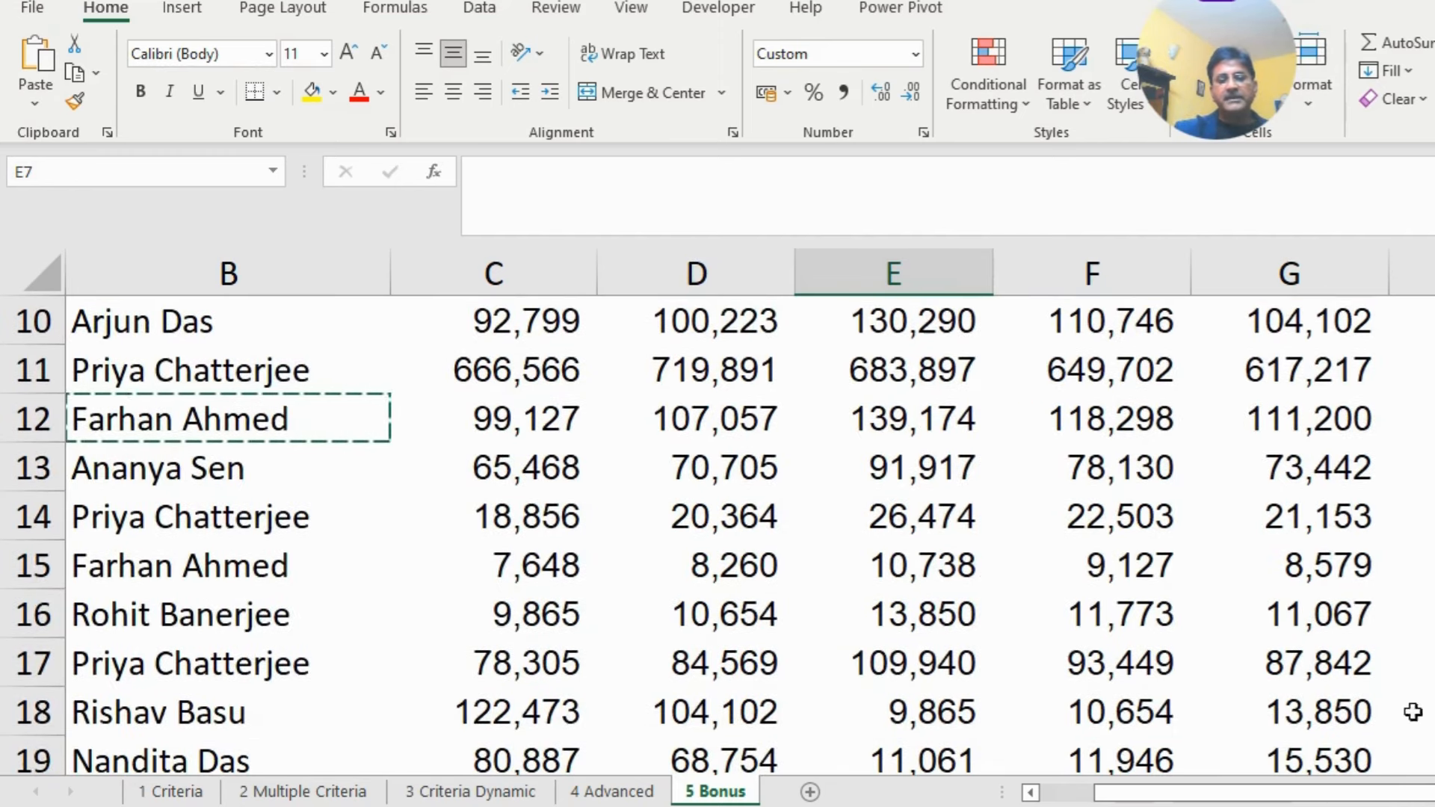
scroll(836, 657, "up", 1)
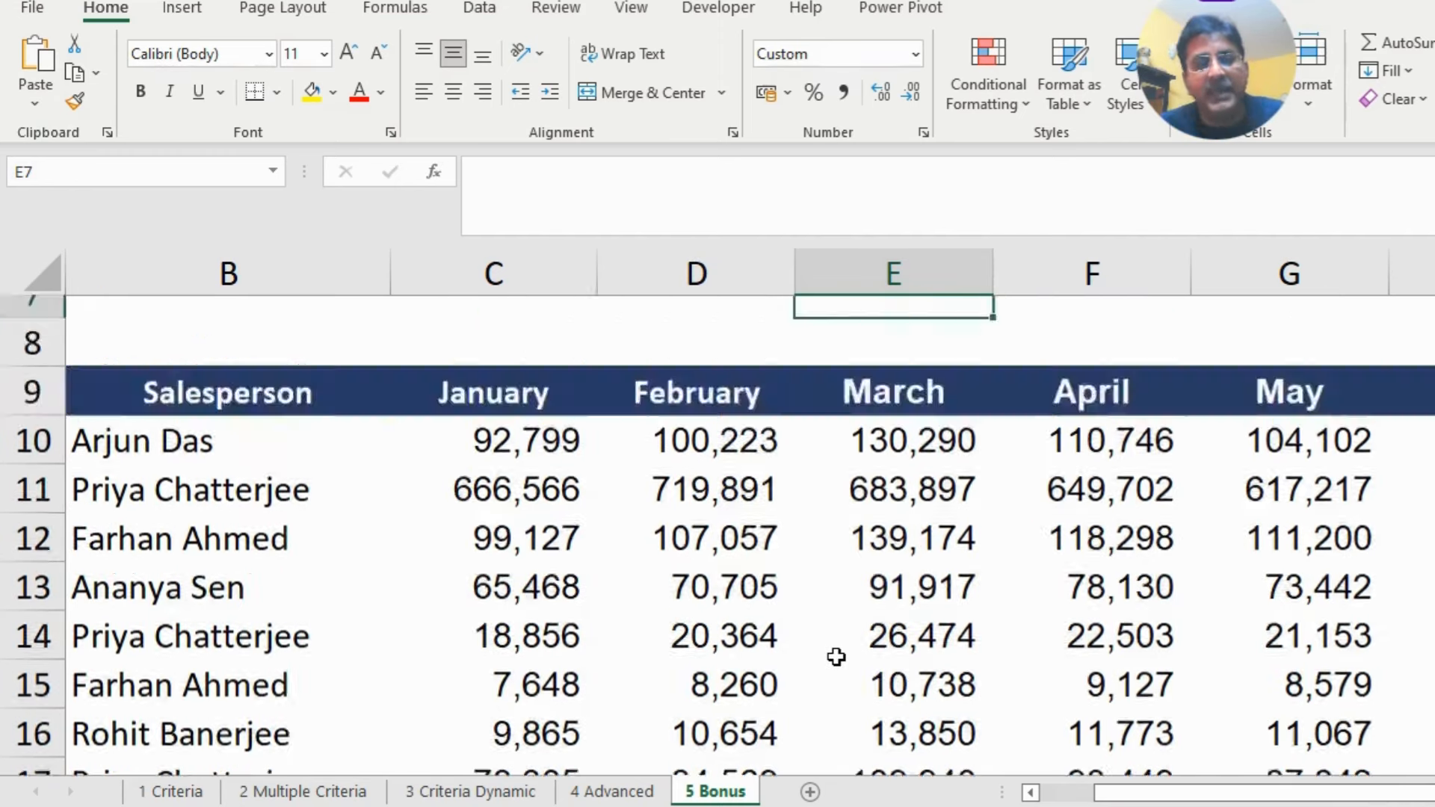
scroll(836, 657, "up", 2)
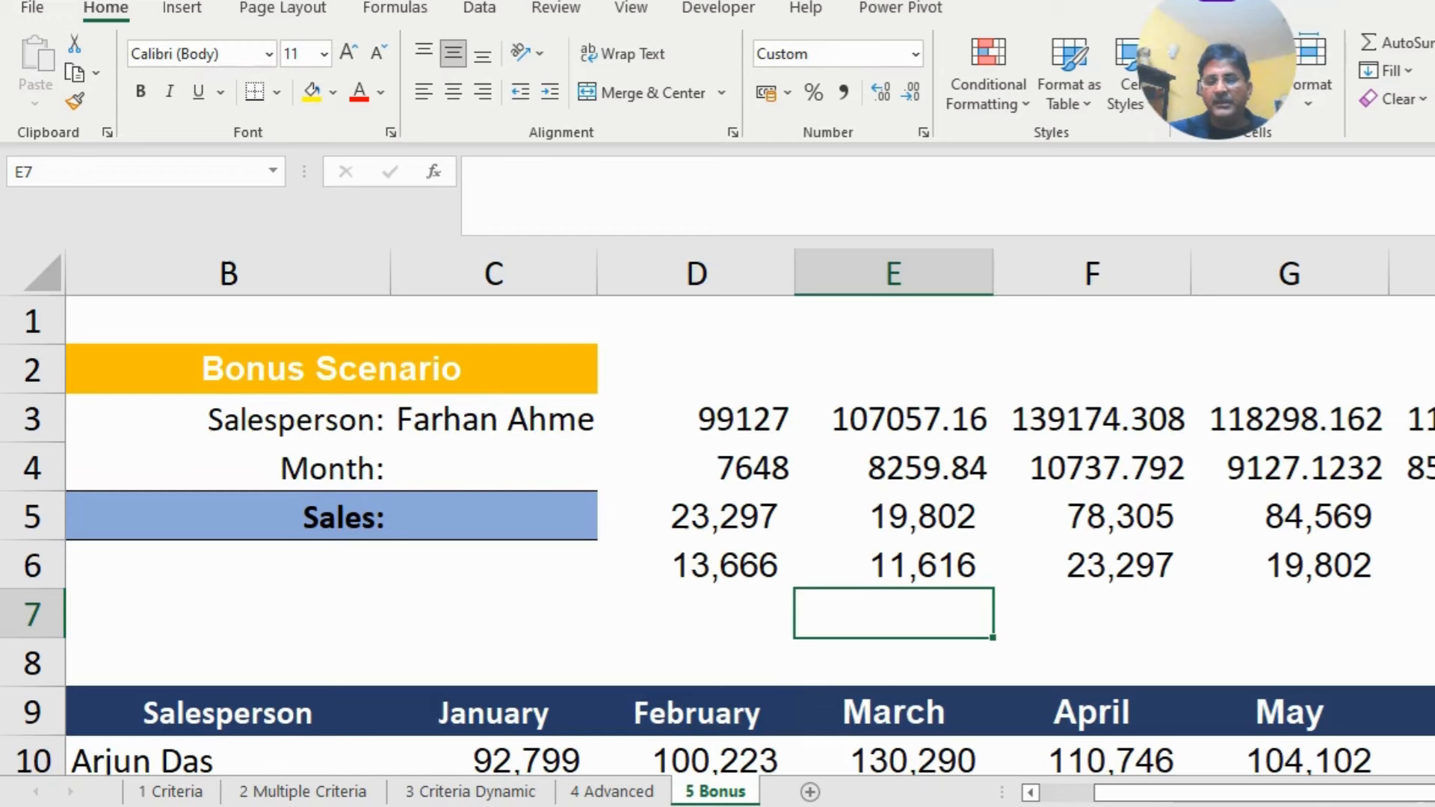
scroll(747, 524, "right", 3)
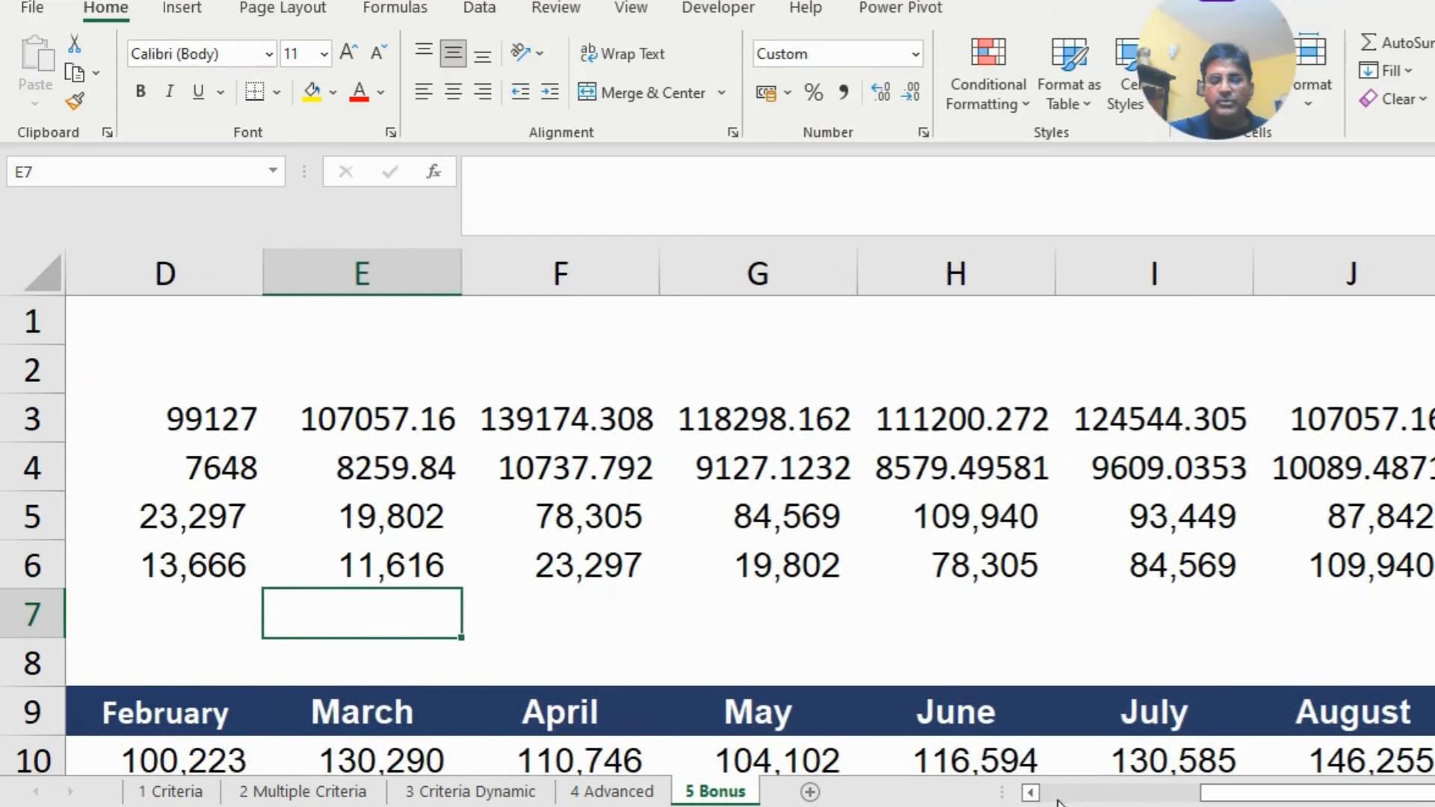
scroll(1031, 793, "left", 3)
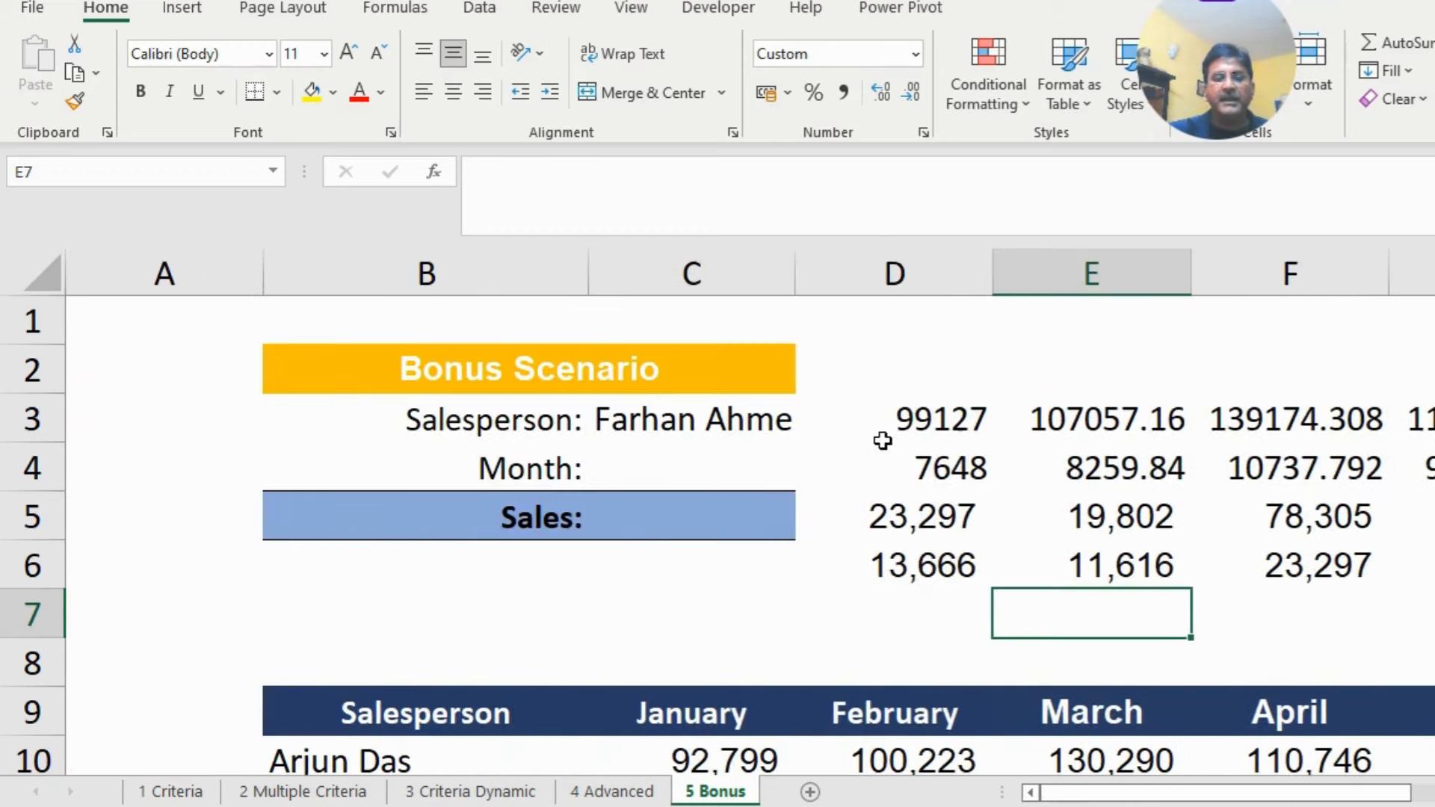
Step: Nest the existing formula in D3 as the array argument of an outer FILTER function
left_click(895, 428)
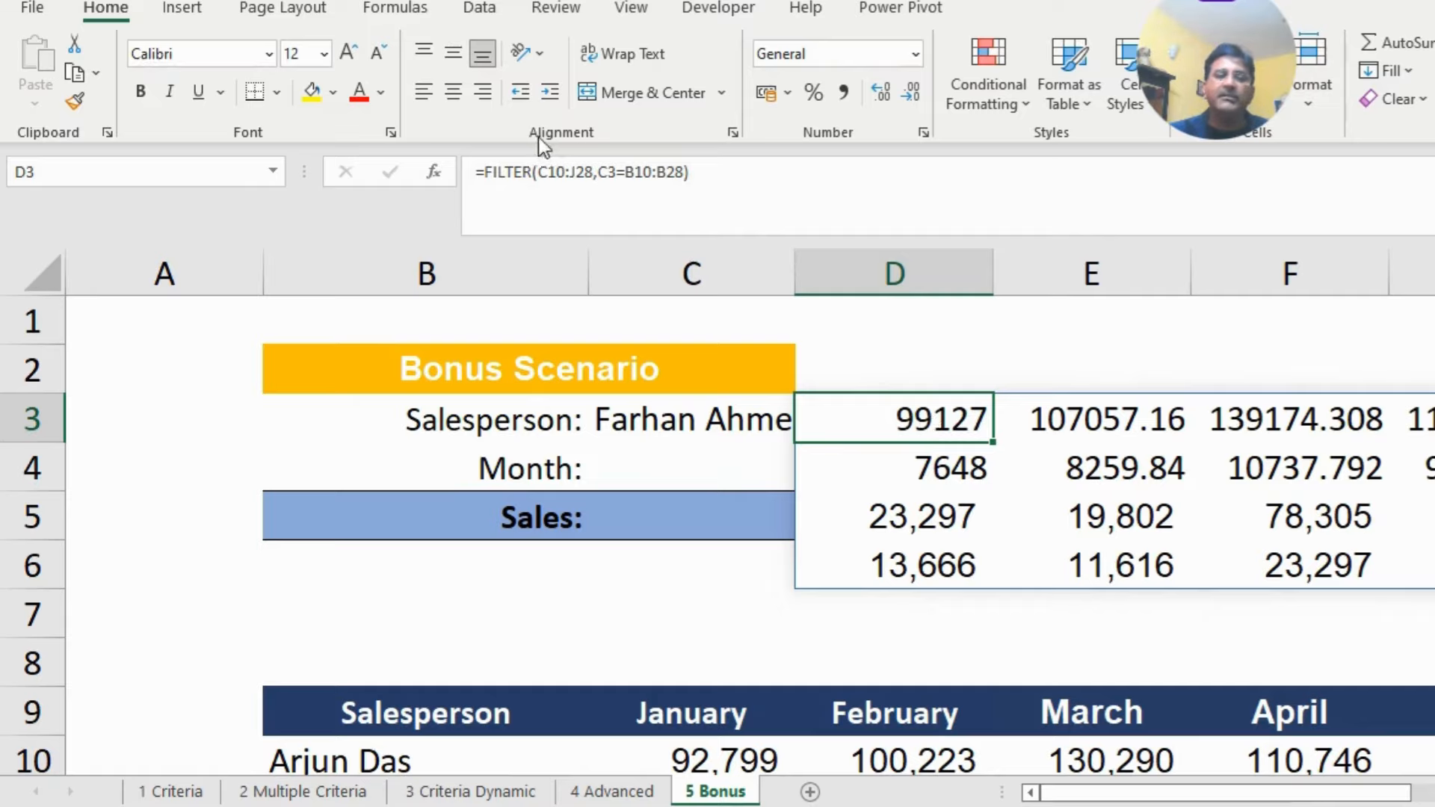
left_click(484, 172)
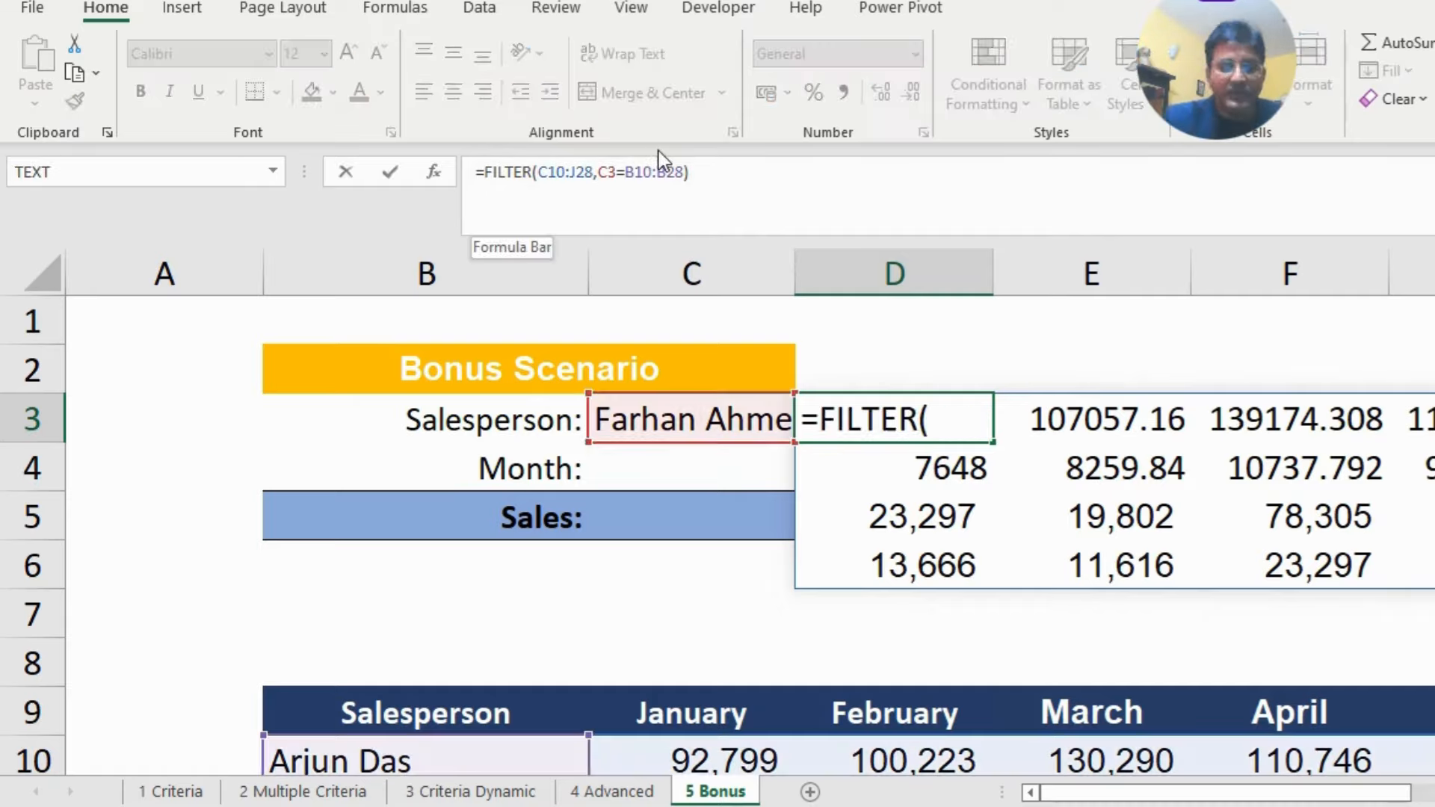
type("filter")
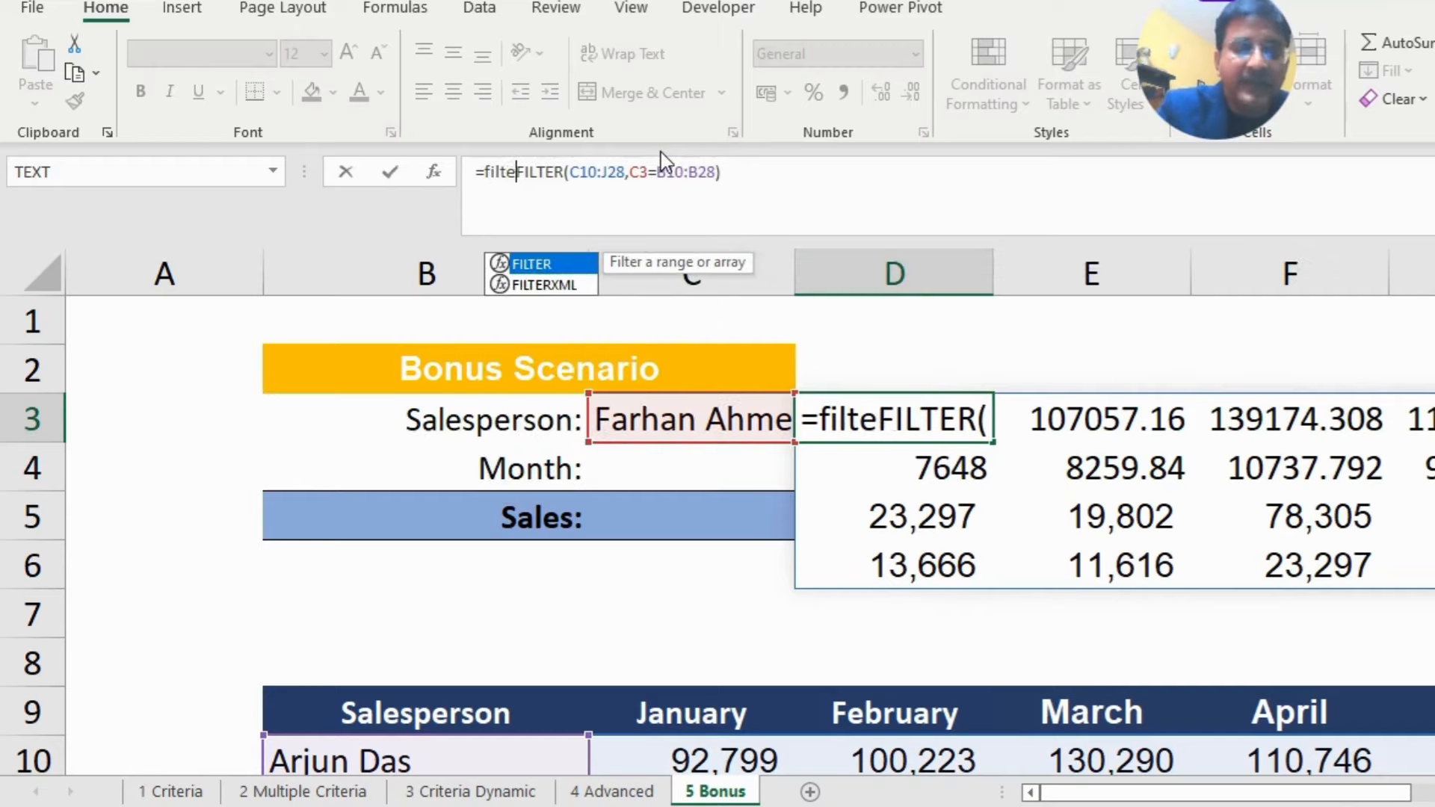
key("Tab")
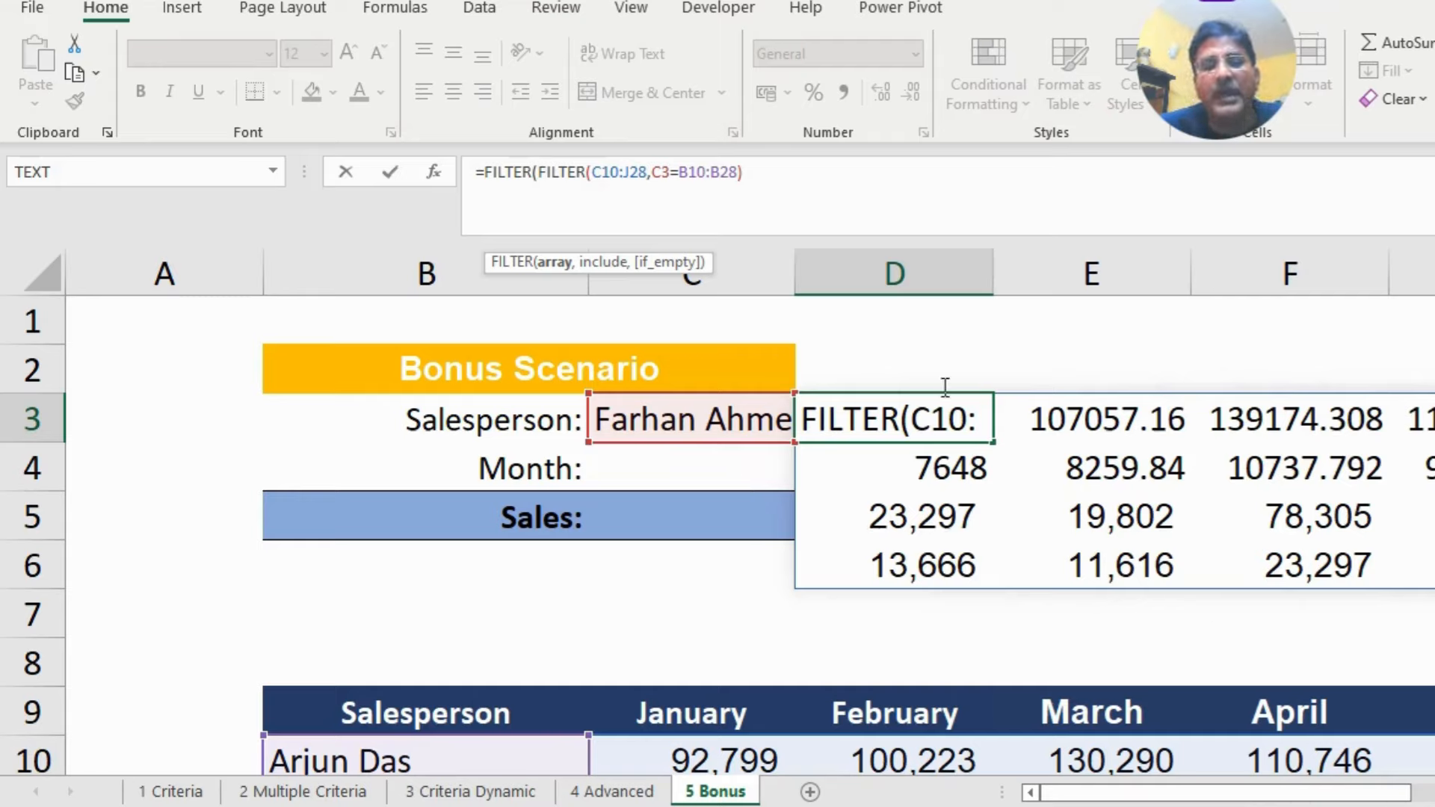
left_click(748, 171)
type(",")
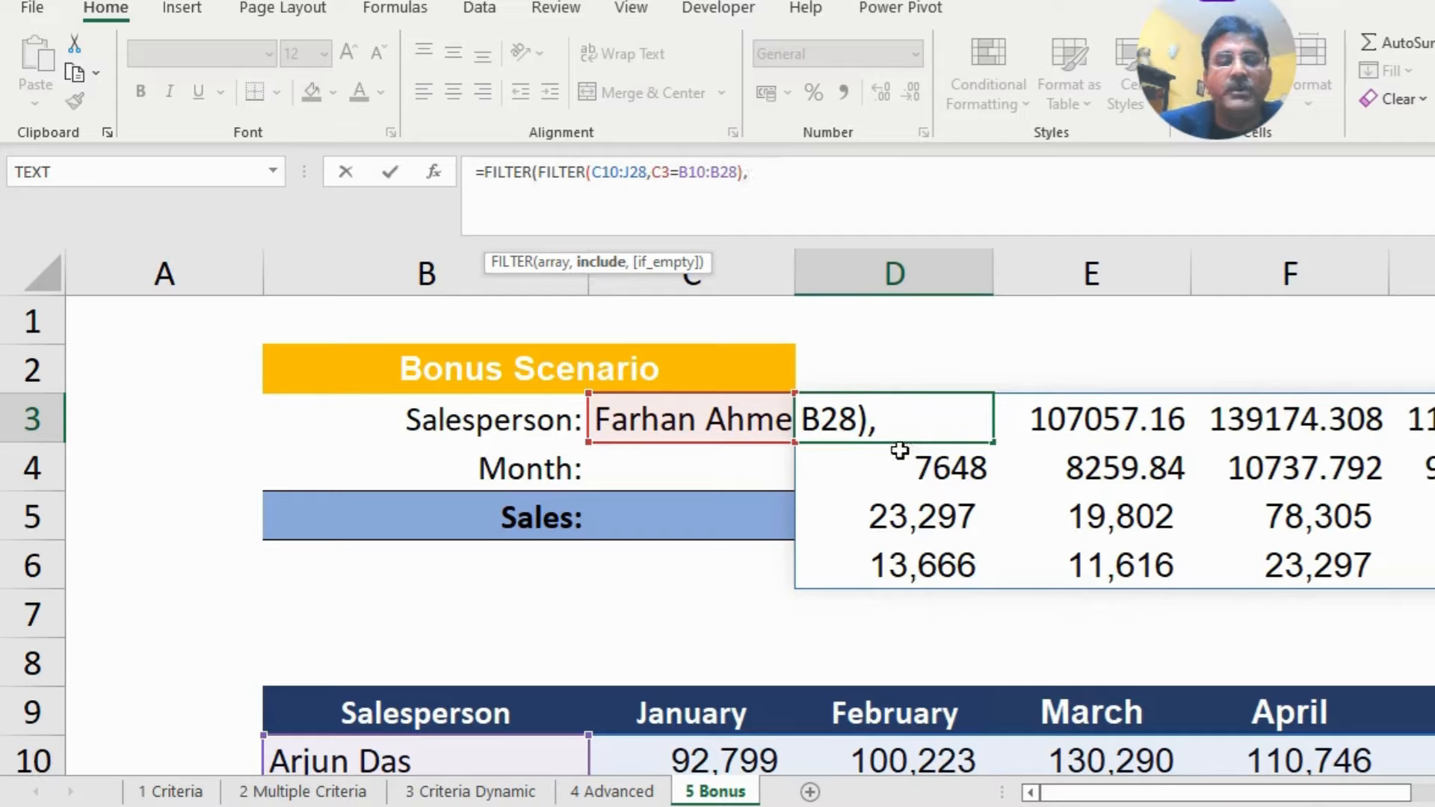
Step: Complete the outer FILTER with the include condition C4=C9:J9, matching the Month input against the month headers, and accept the proposed formula correction
left_click(668, 467)
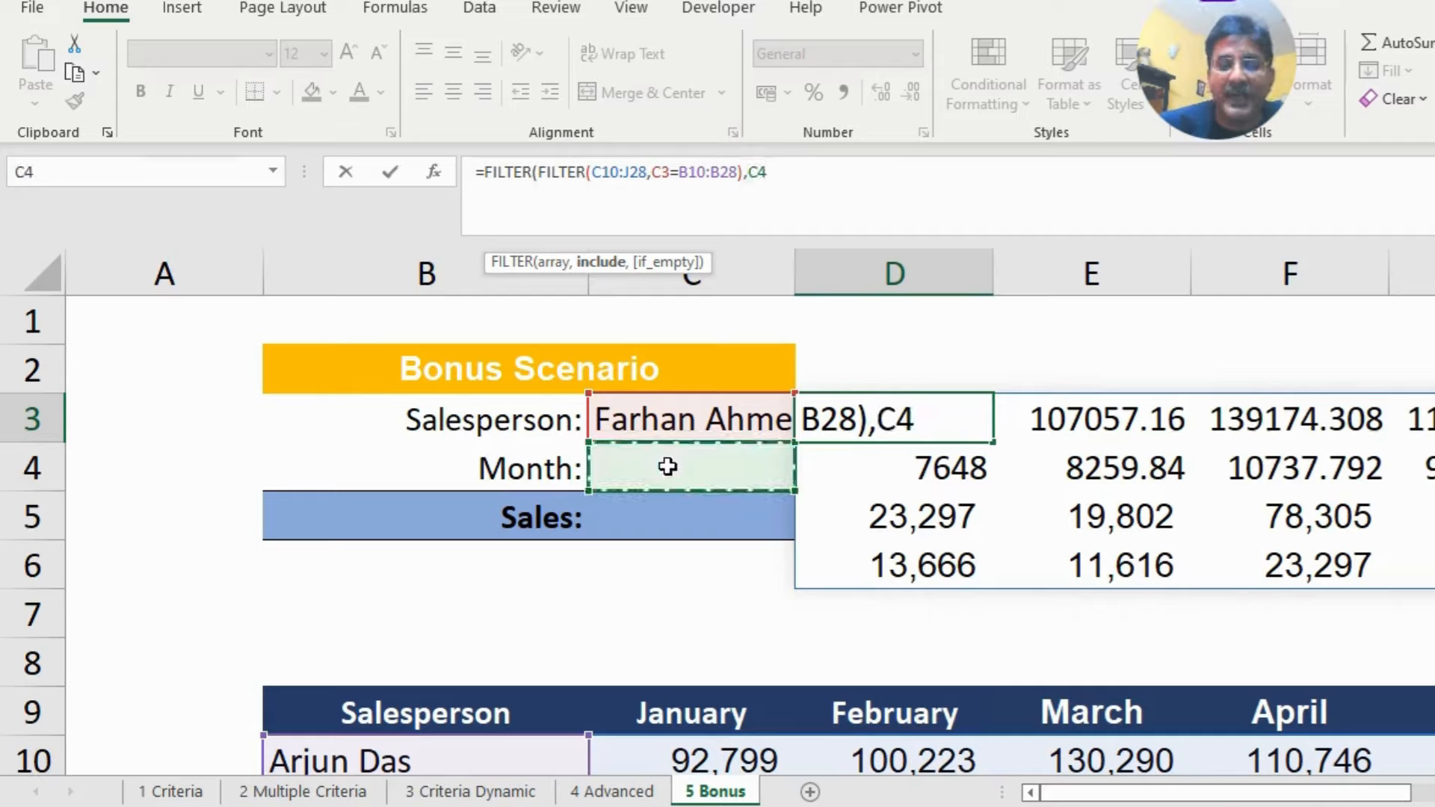
type("=")
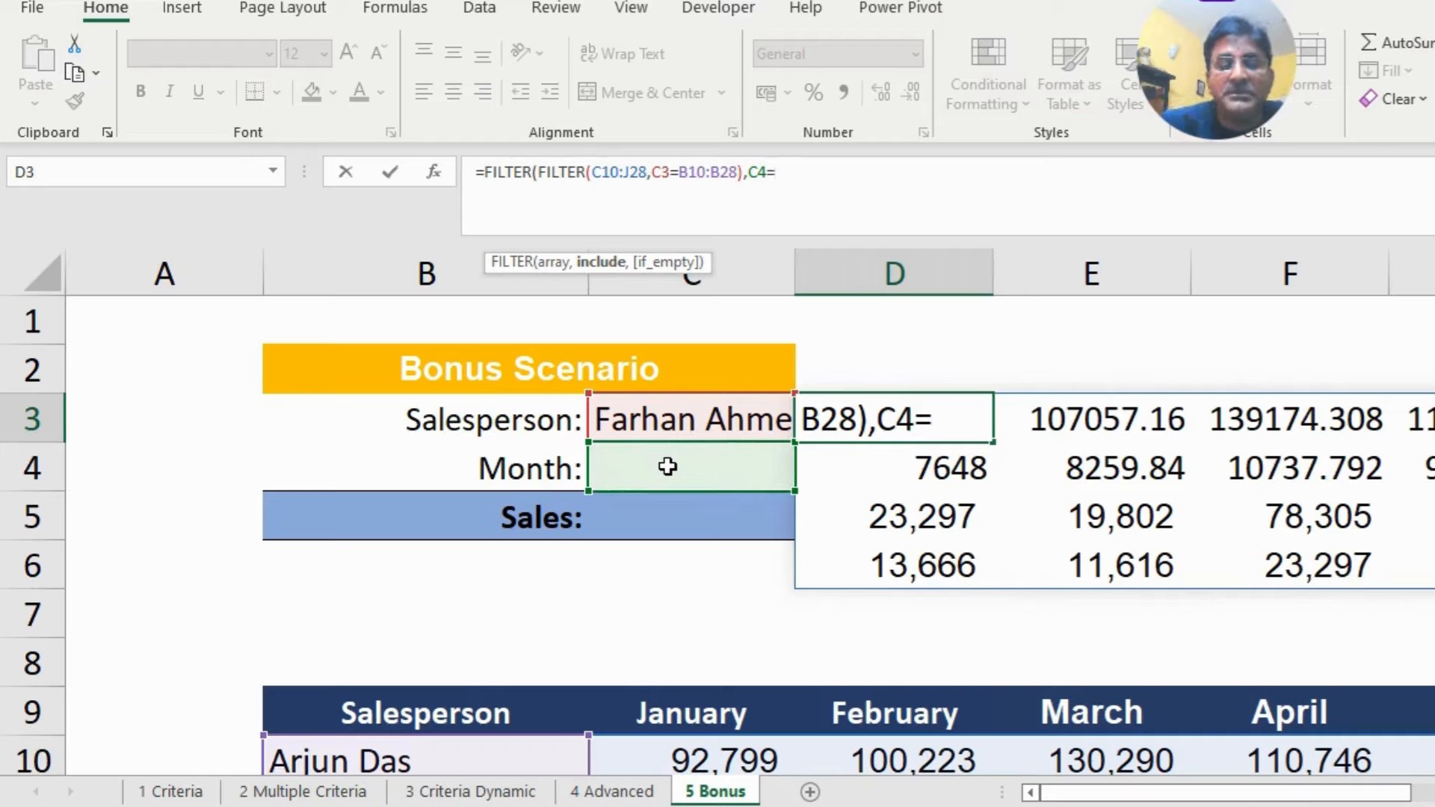
left_click(699, 714)
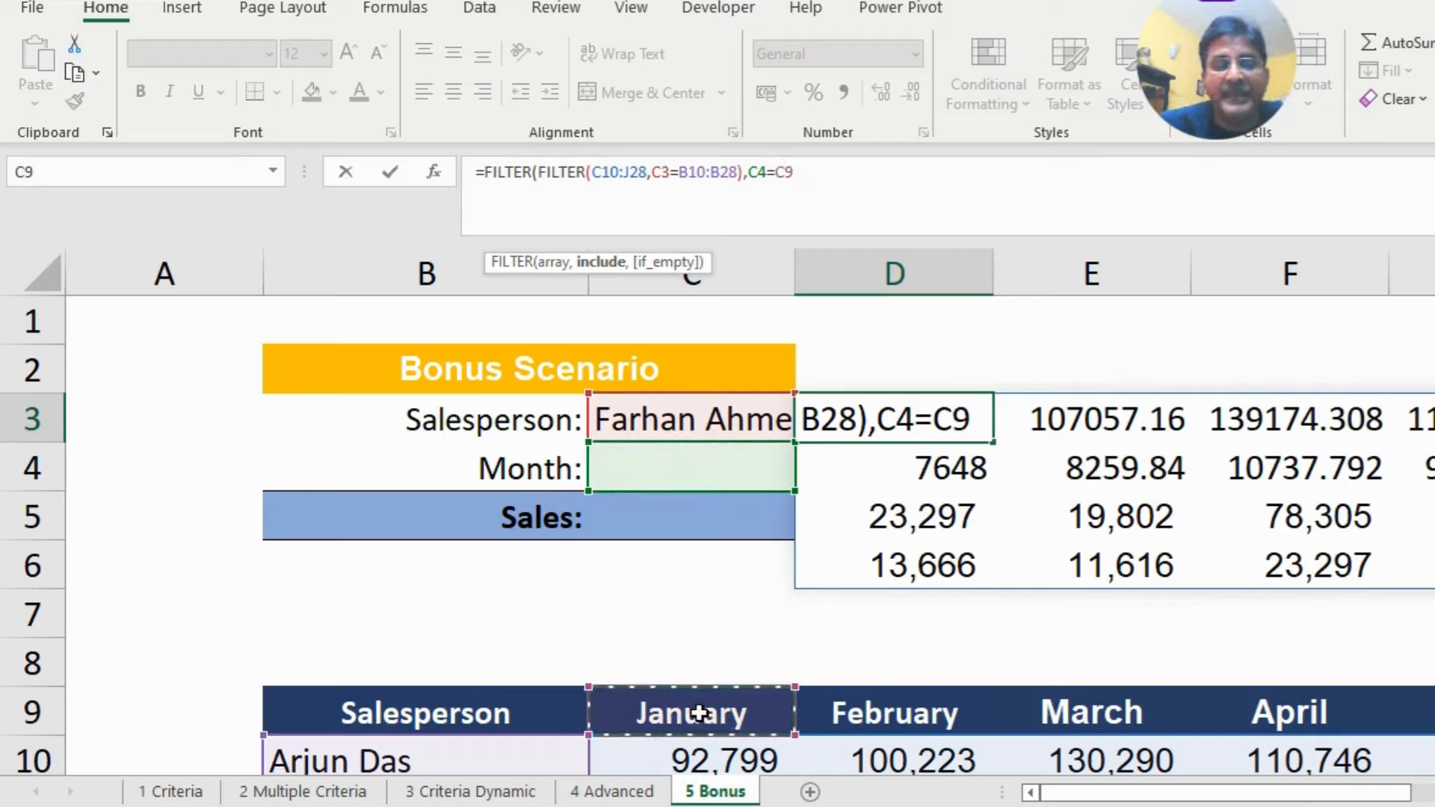
key("ctrl+shift+Right")
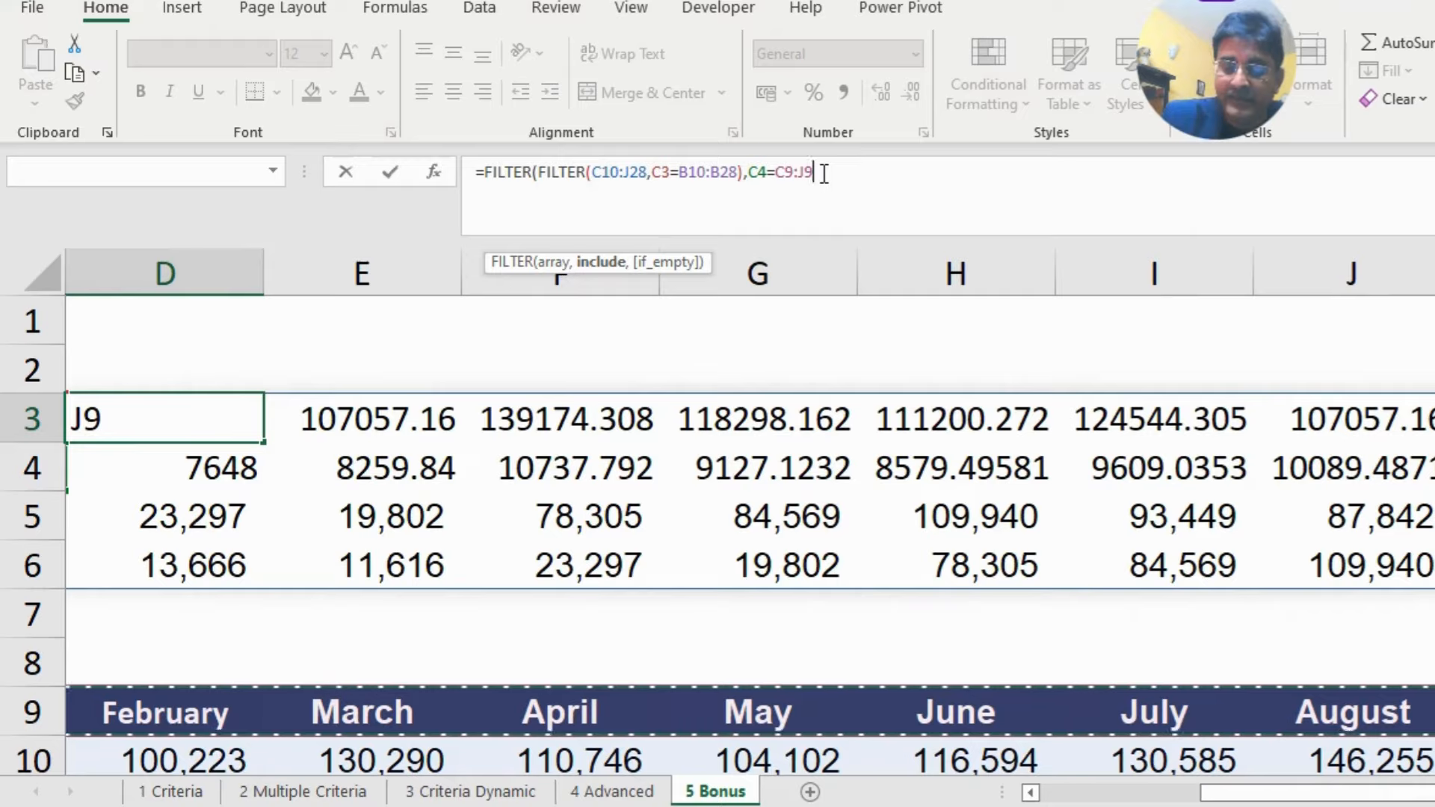
type(")")
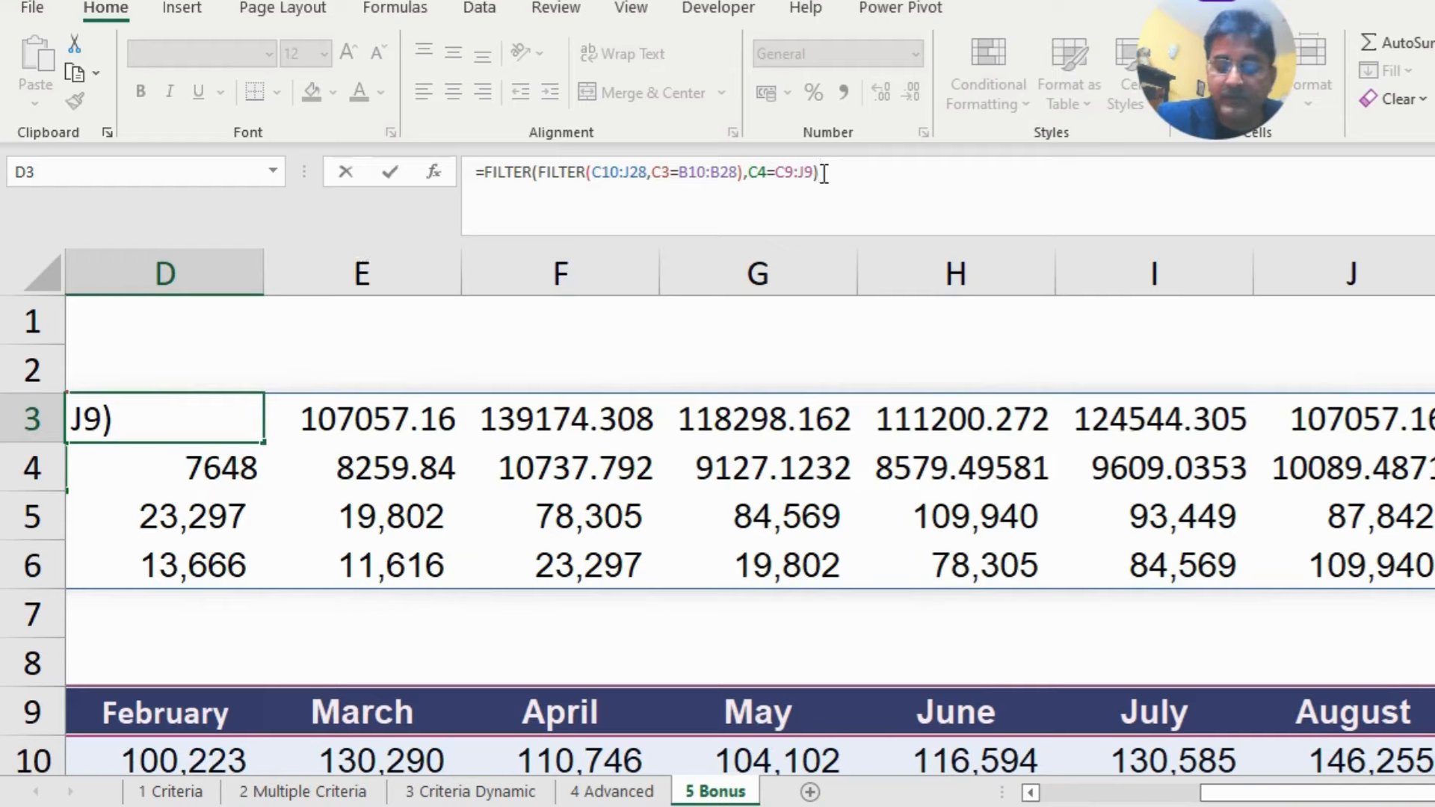
type(")")
key("Return")
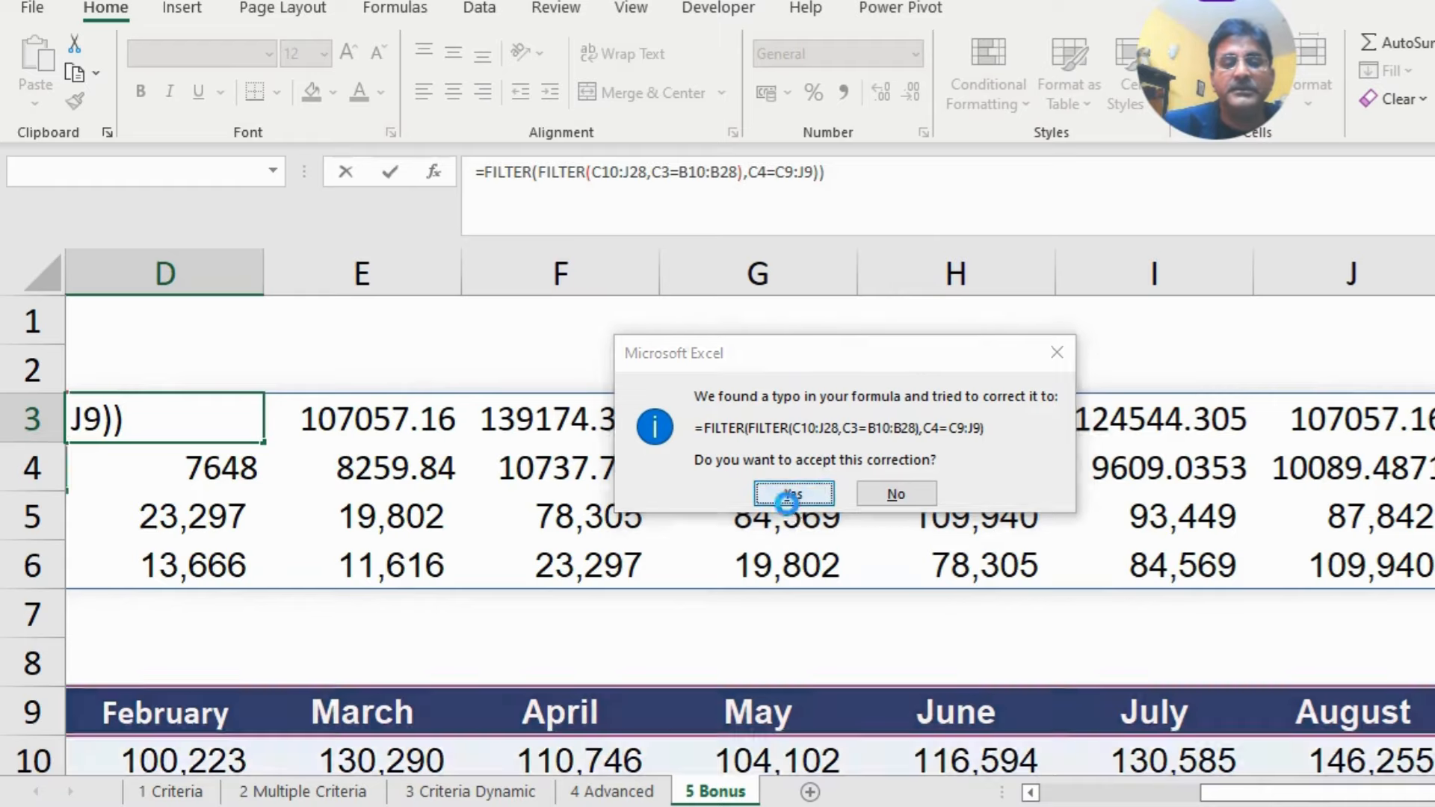
left_click(792, 495)
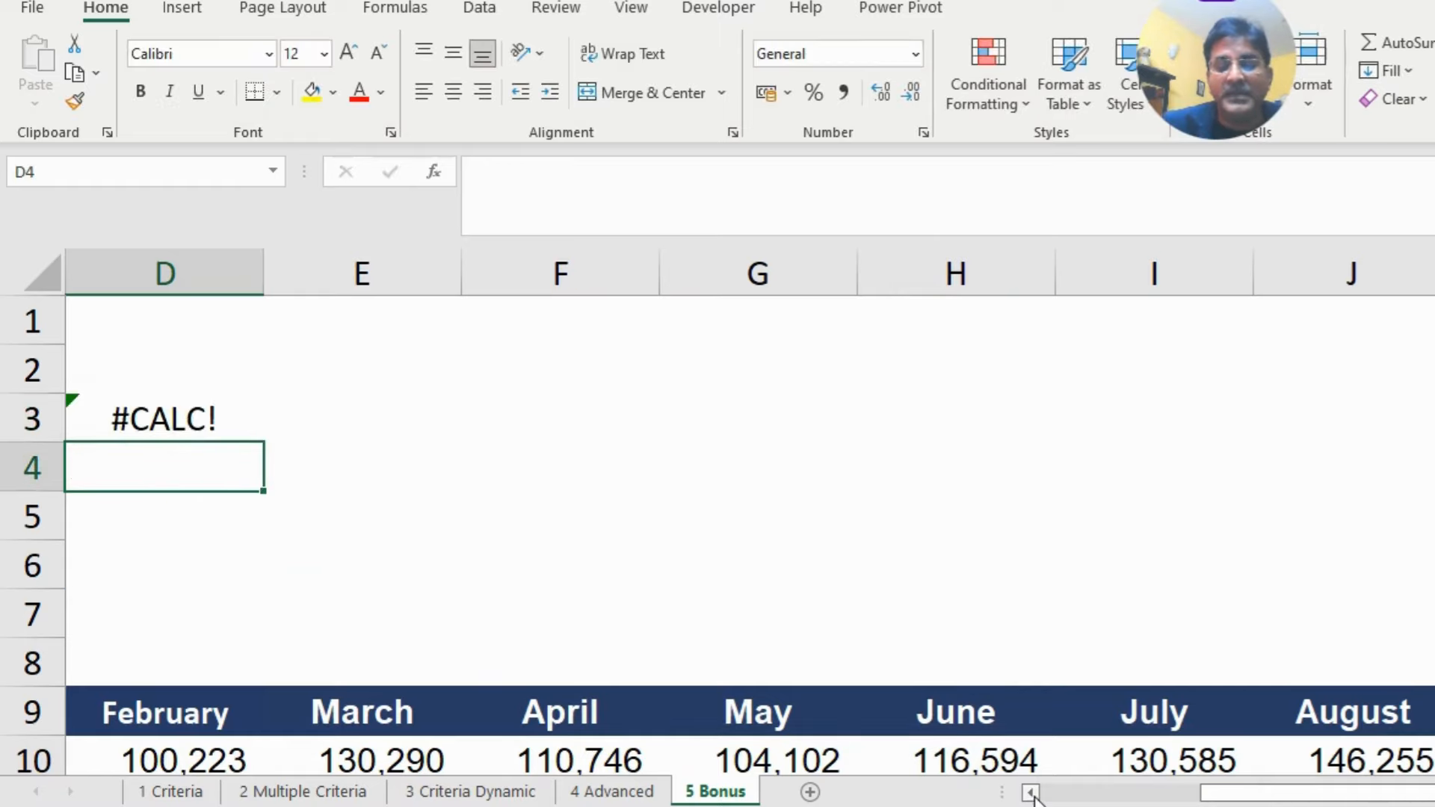
Step: Choose February in the Month input cell C4 and check the nested FILTER result in D3
scroll(1034, 798, "left", 3)
left_click(868, 404)
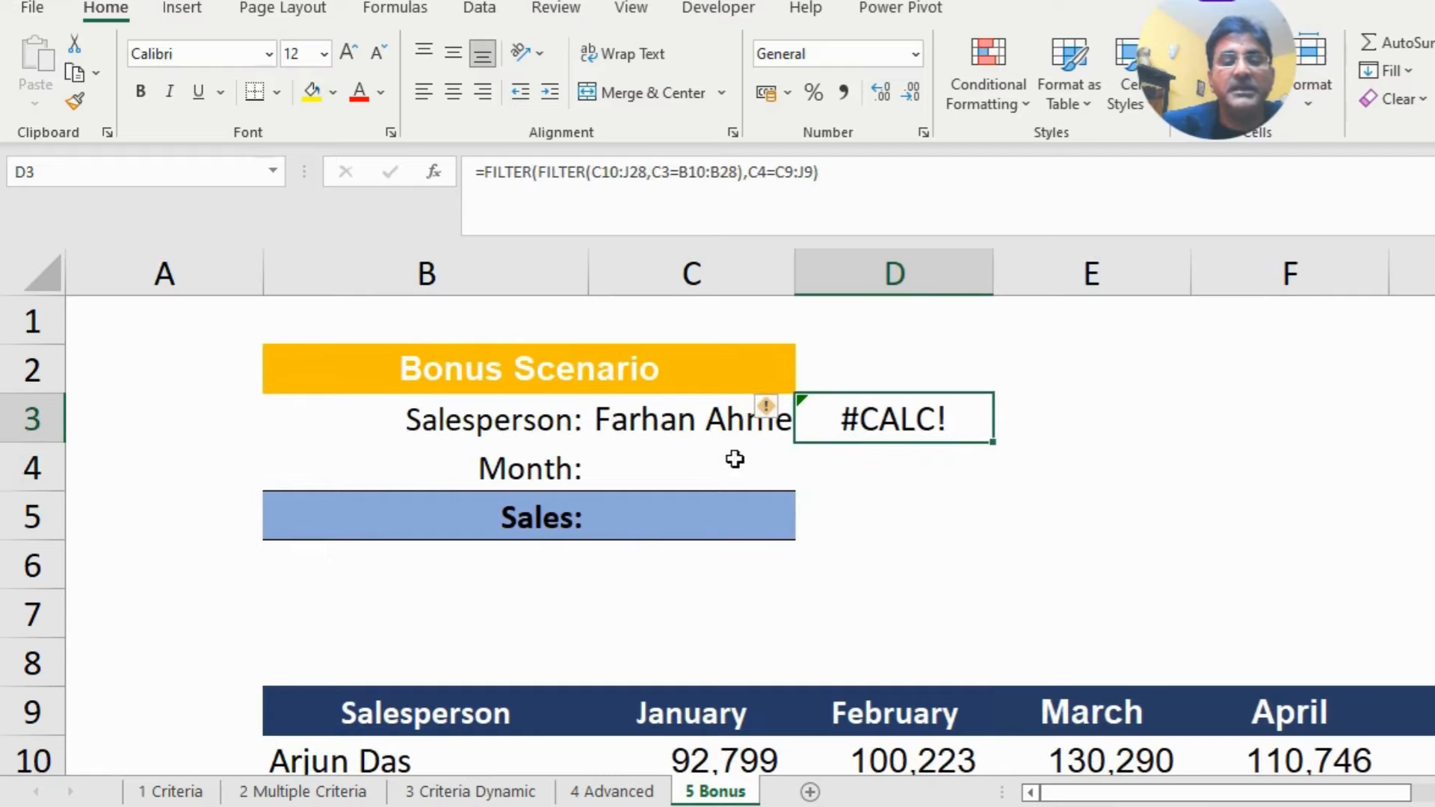
left_click(707, 465)
left_click(806, 480)
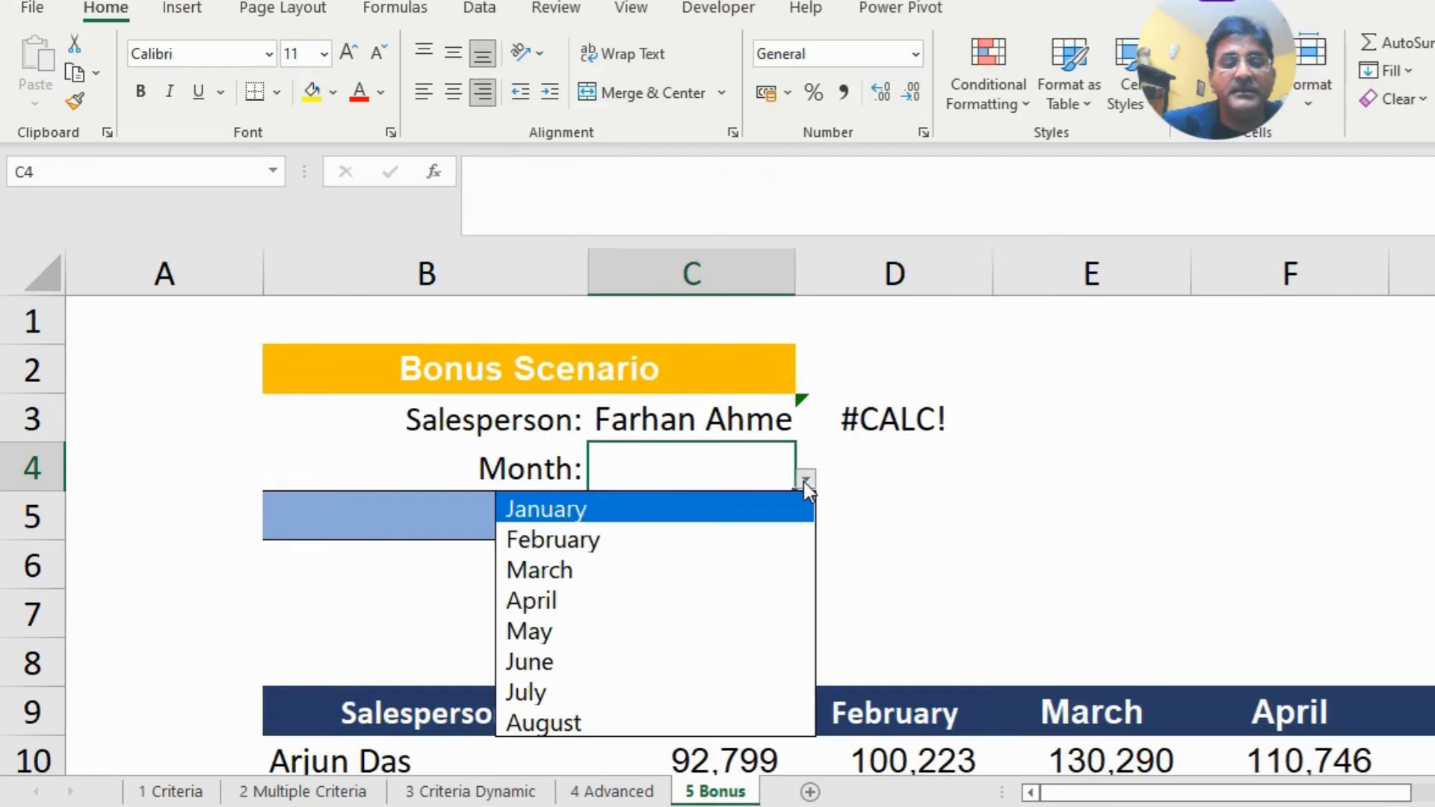
left_click(589, 538)
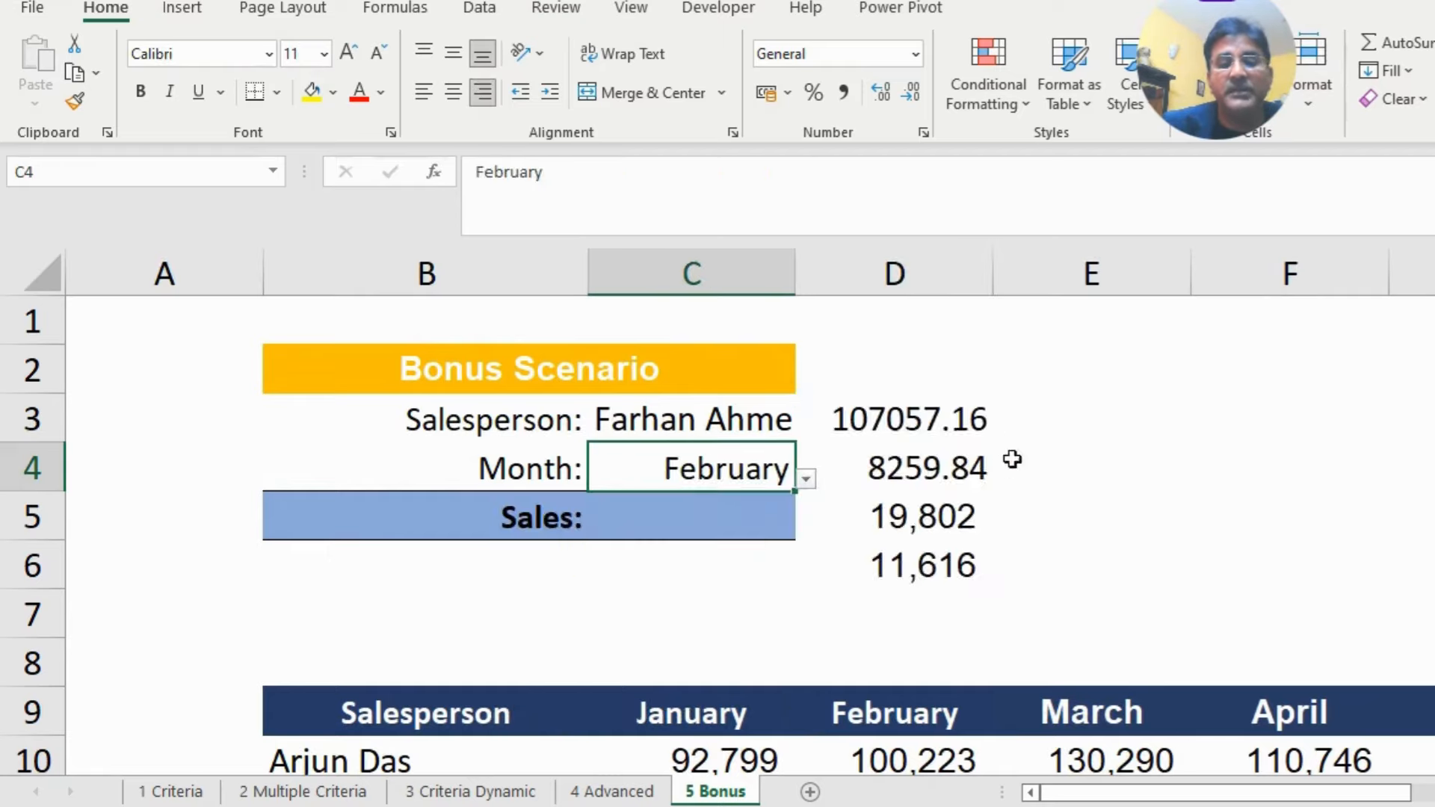
left_click(1039, 465)
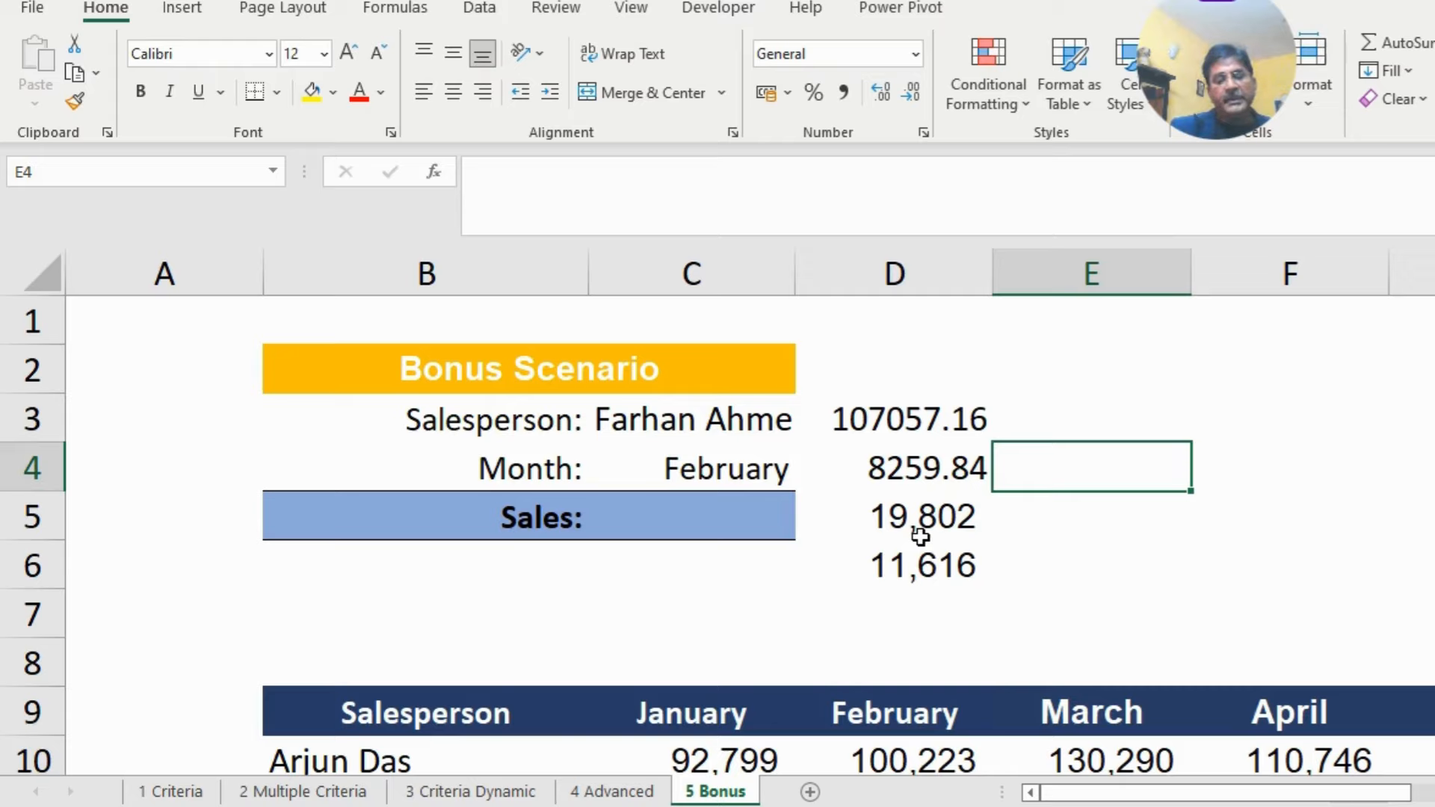
left_click(909, 419)
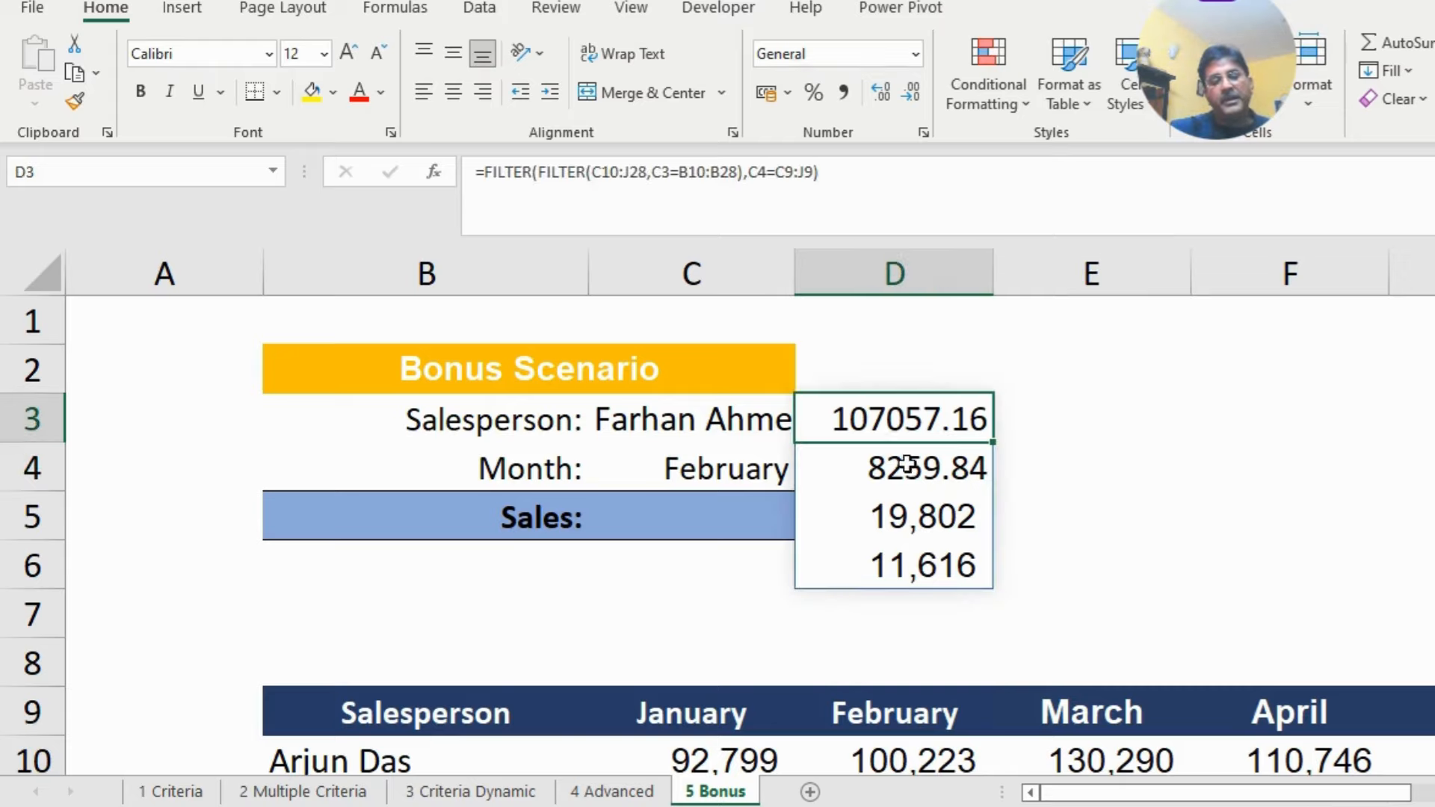
left_click(736, 472)
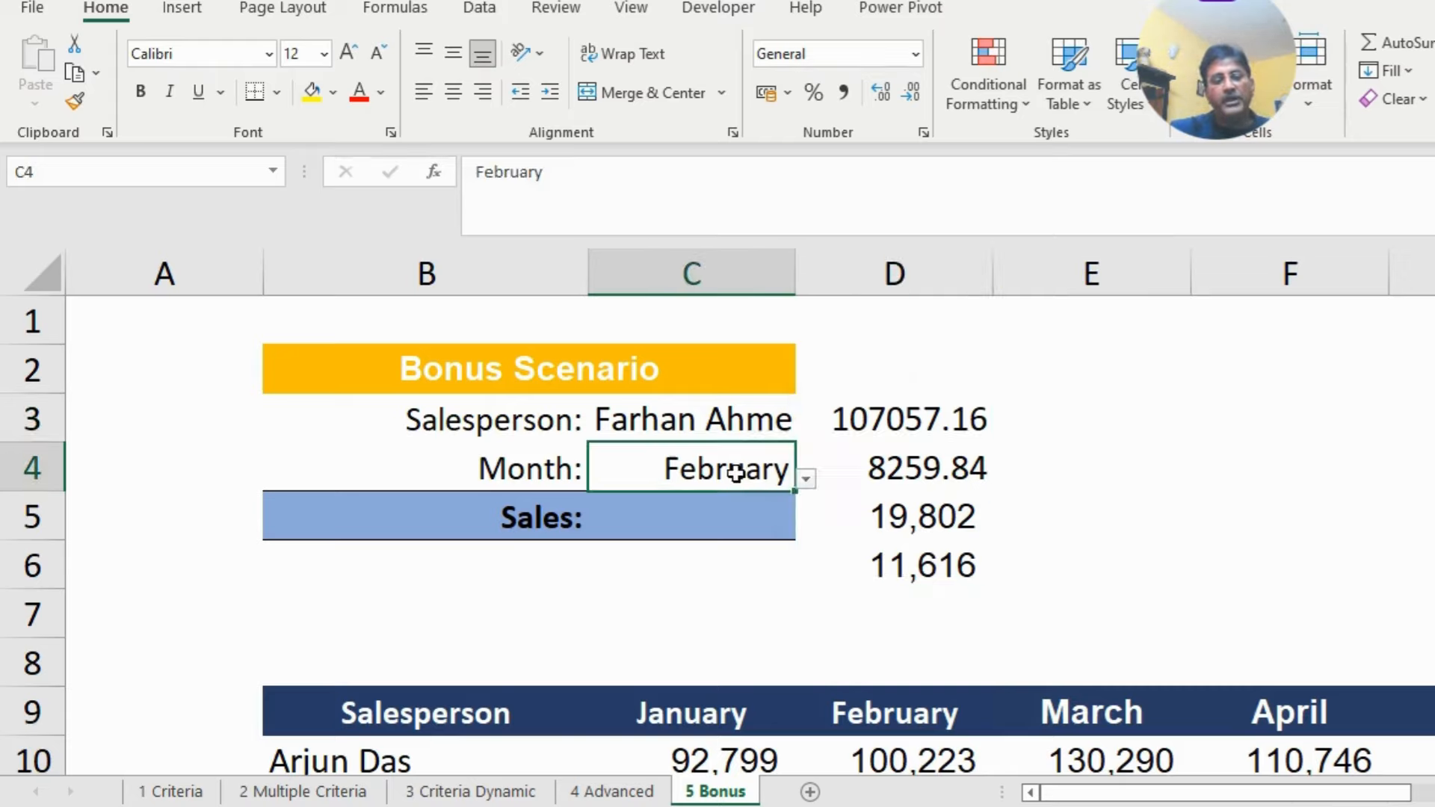
Step: Format the spilled results in D3:D6 with a thousands separator and no decimal places
left_click(894, 418)
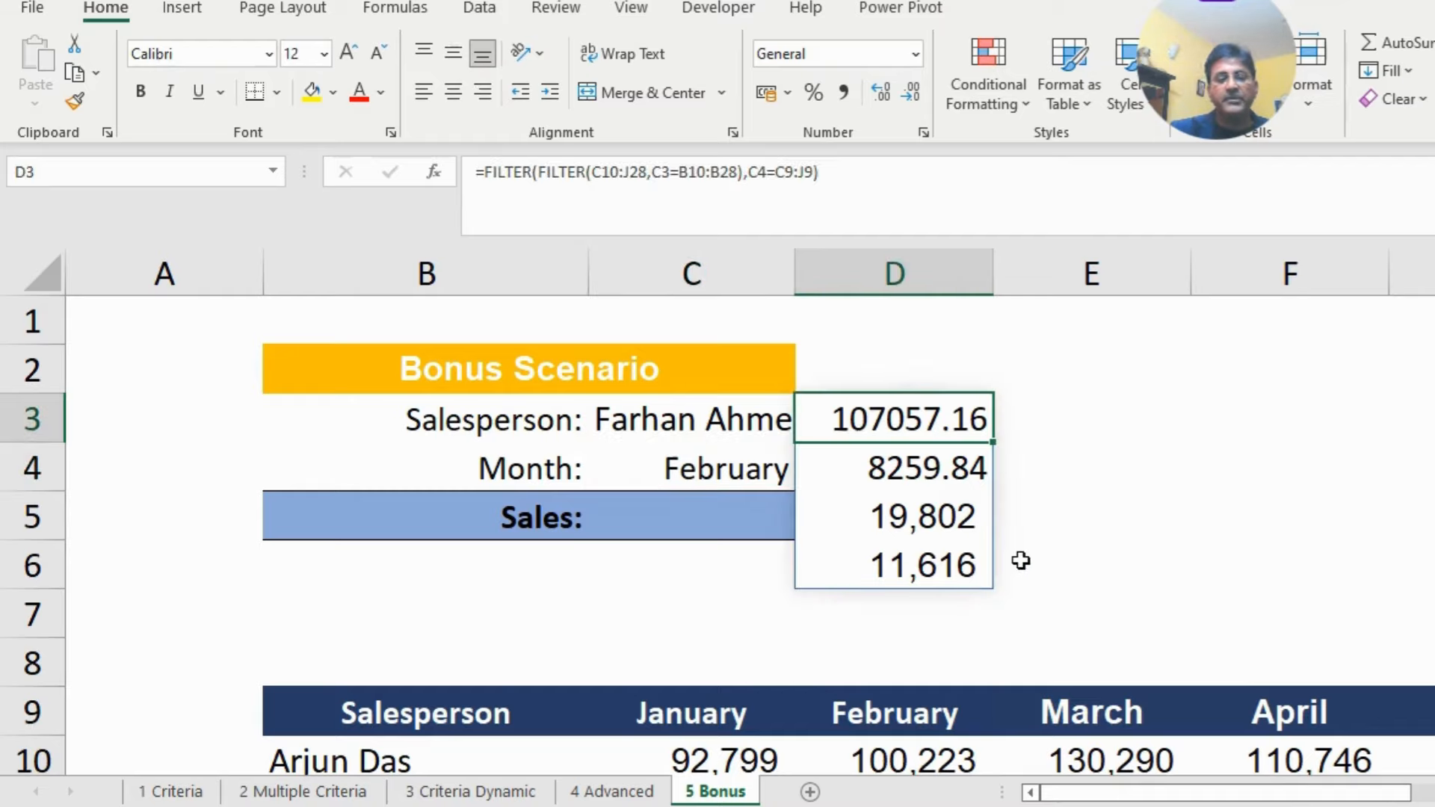
scroll(1021, 561, "down", 1)
left_click_drag(927, 420, 934, 559)
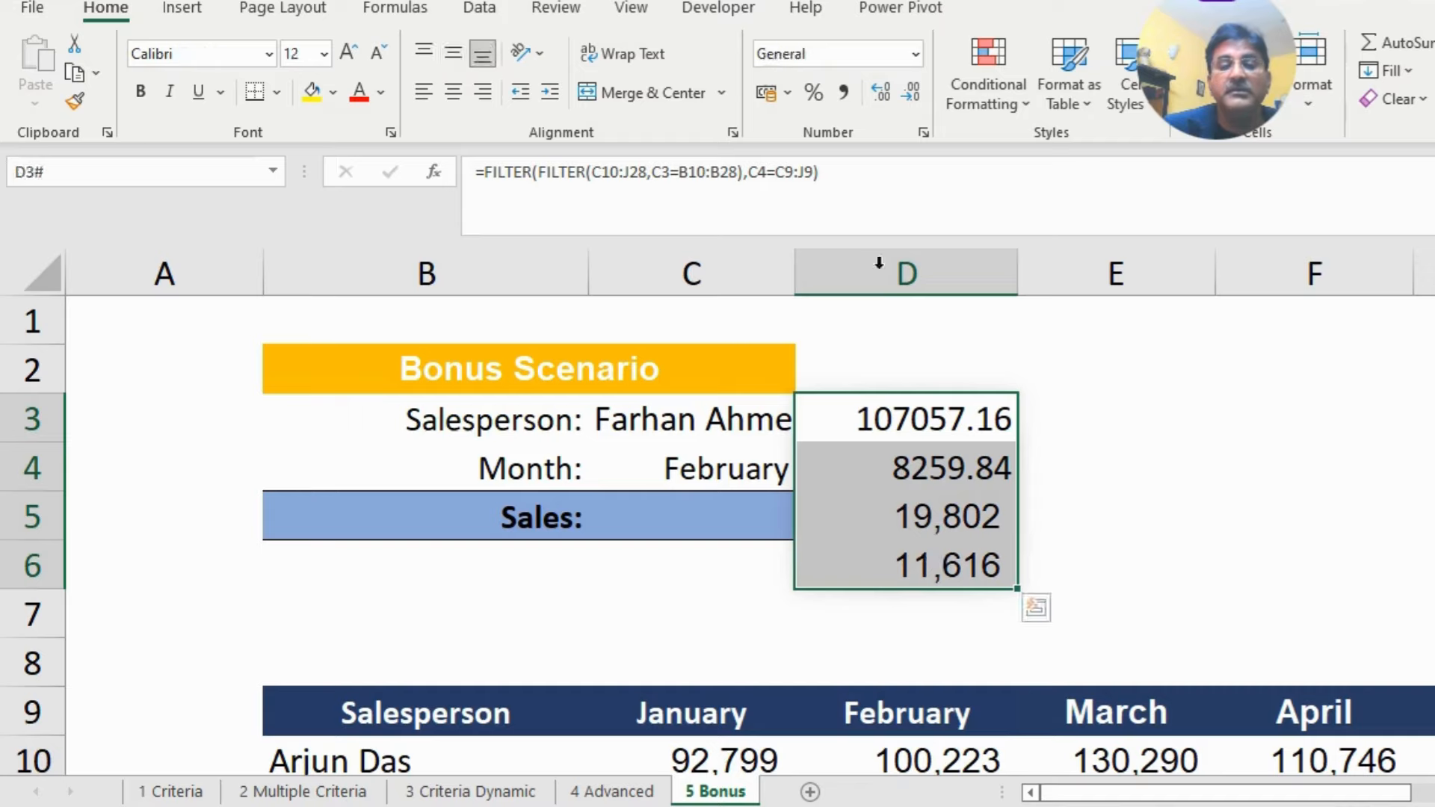
left_click(846, 101)
left_click(913, 97)
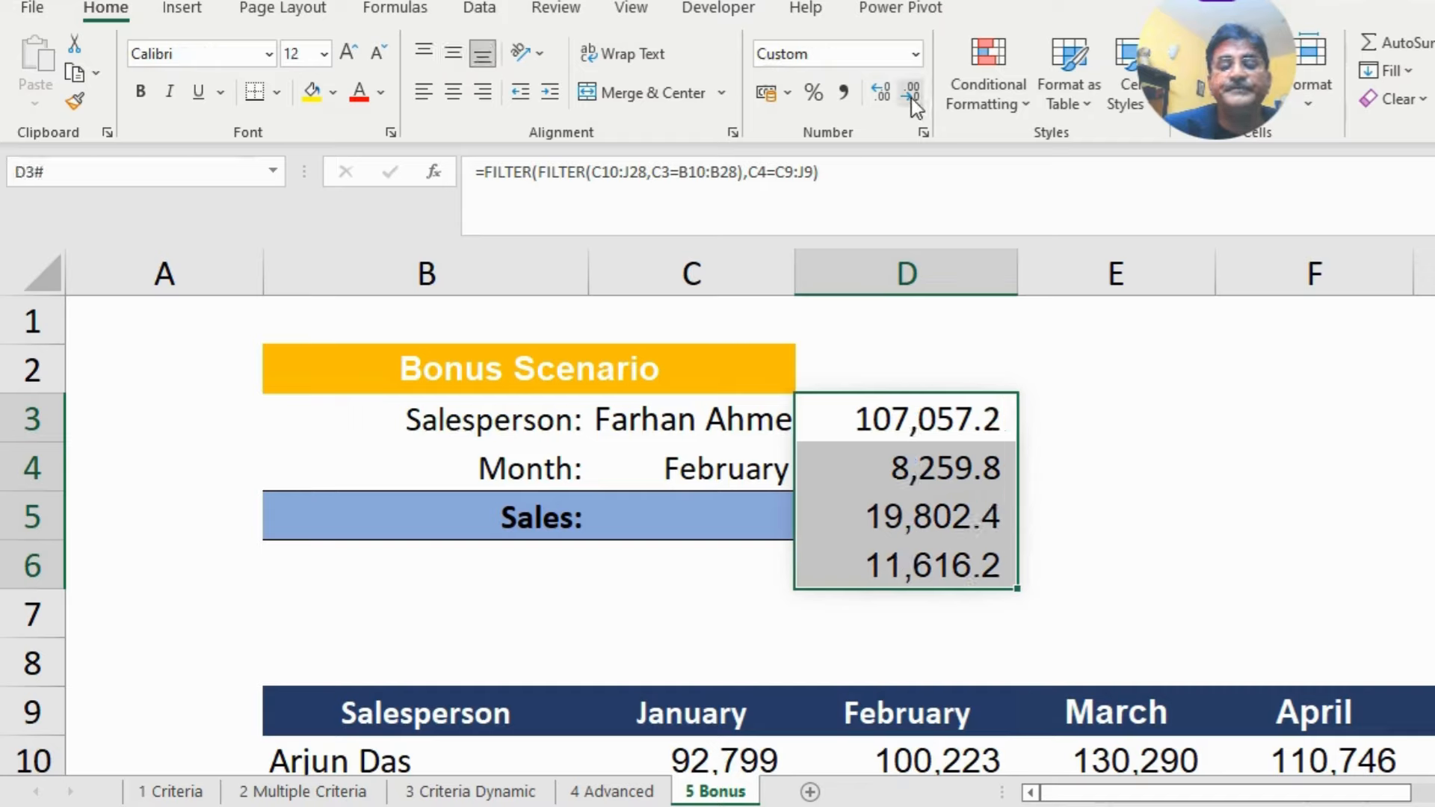
left_click(912, 97)
left_click(1143, 534)
Step: Review the formatted results in D3:D6 against the month selected in C4
left_click(1002, 467)
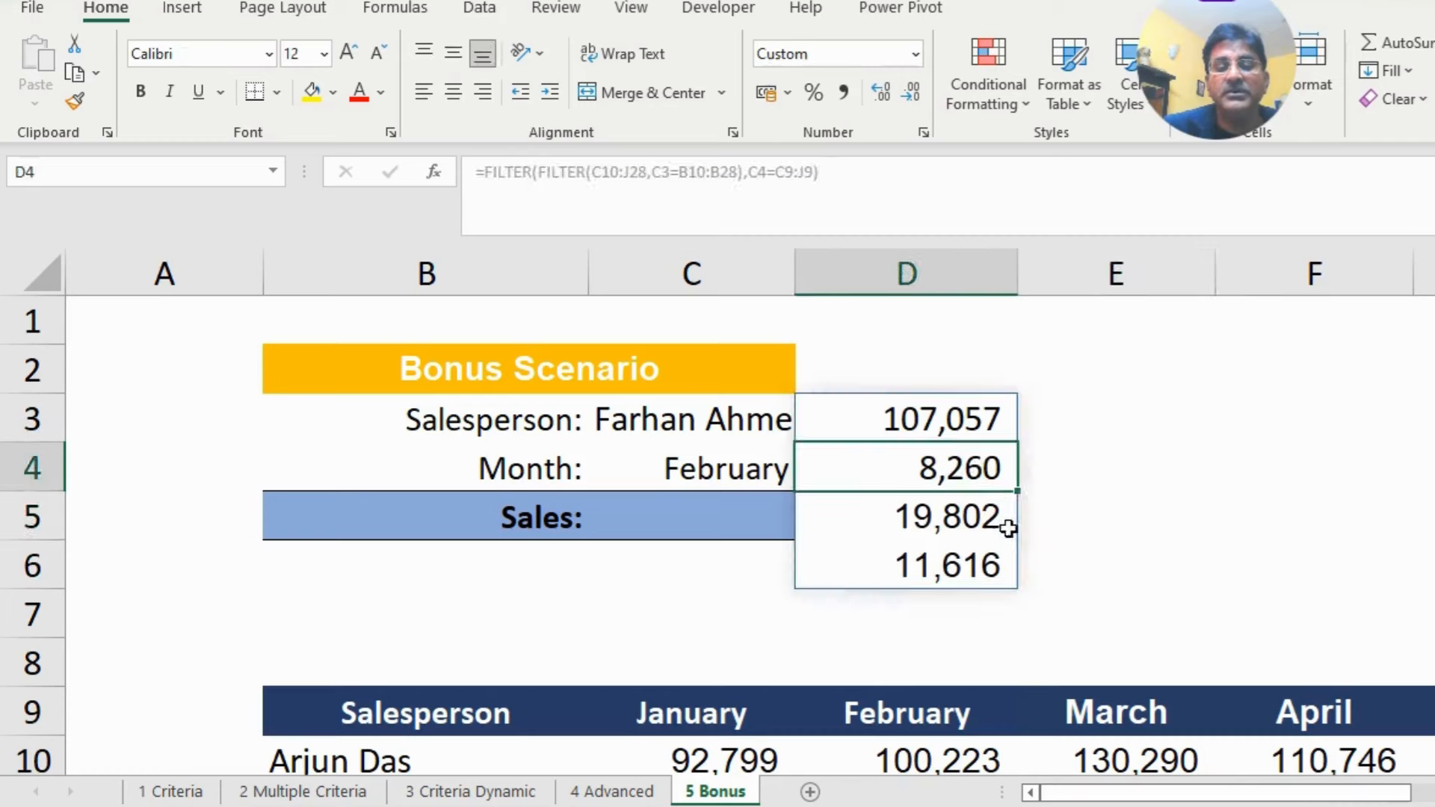
scroll(1009, 560, "down", 4)
scroll(1008, 561, "up", 4)
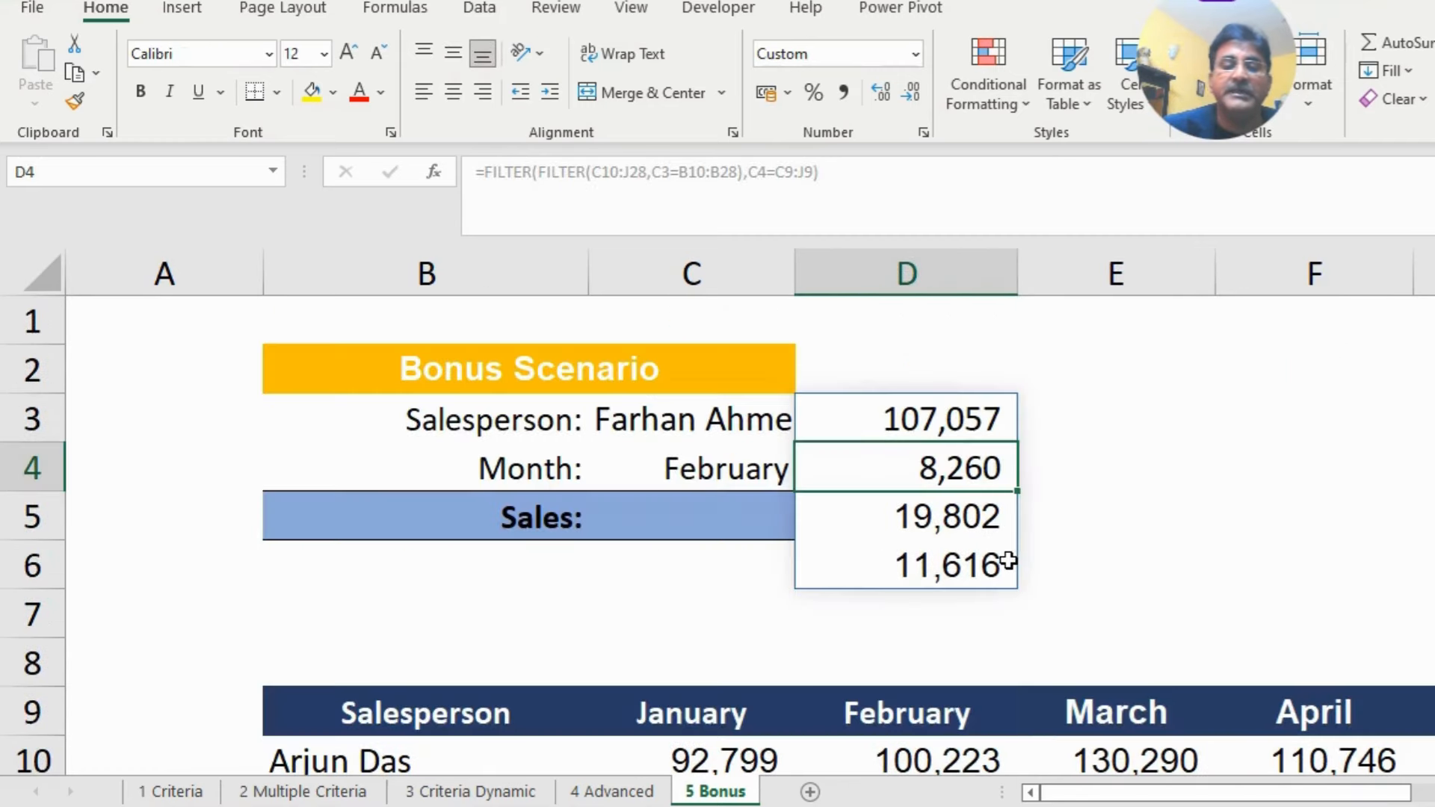
left_click(934, 420)
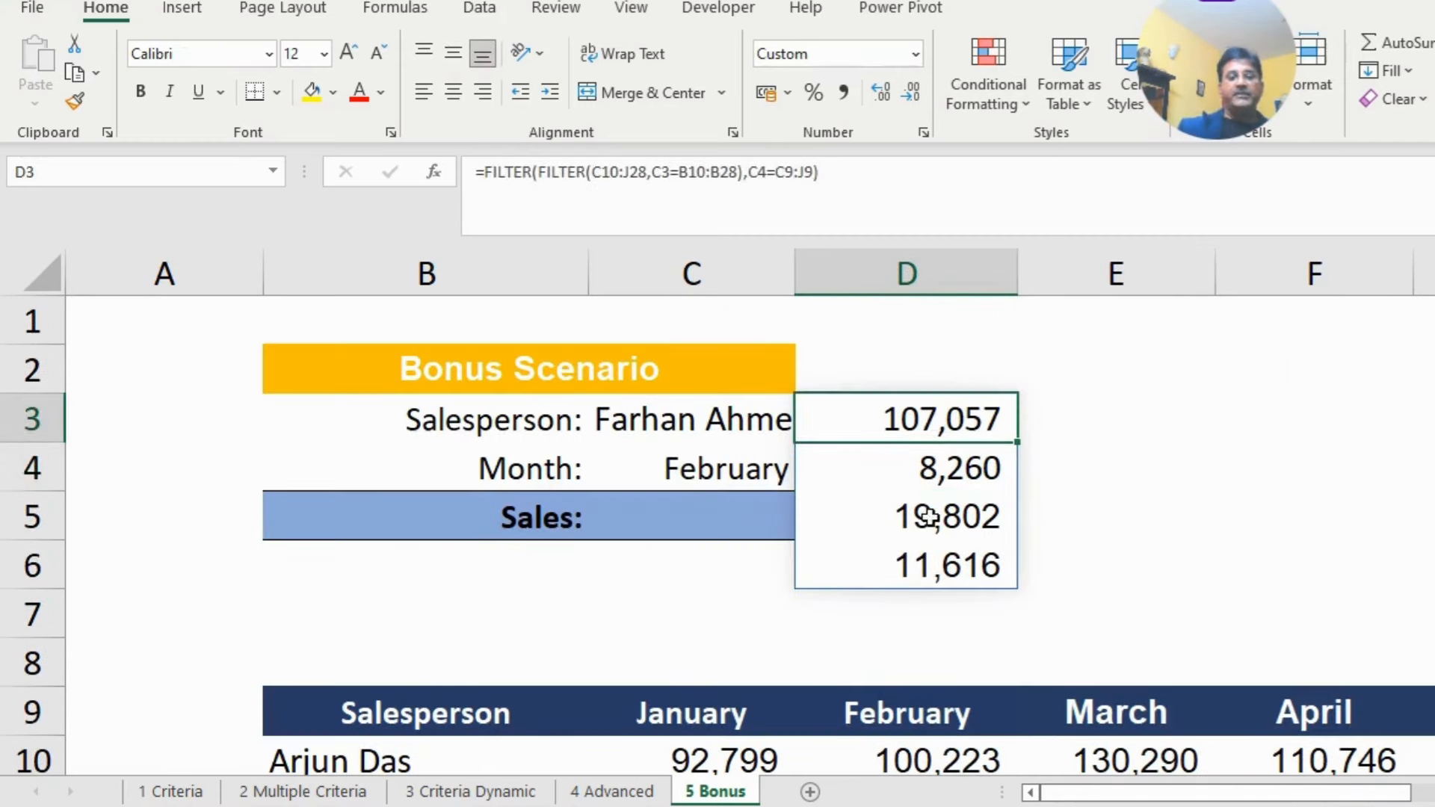
left_click(942, 469)
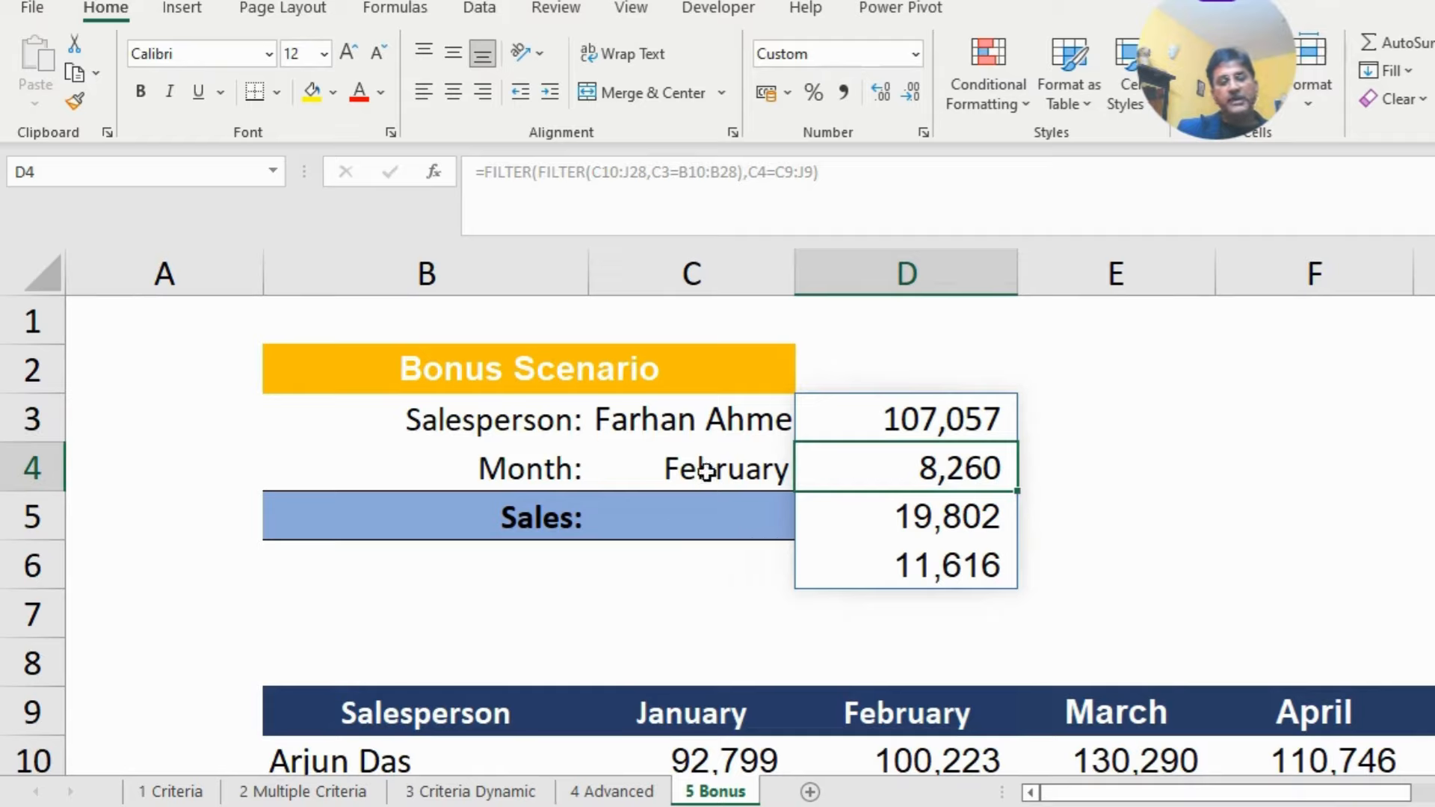
left_click(707, 468)
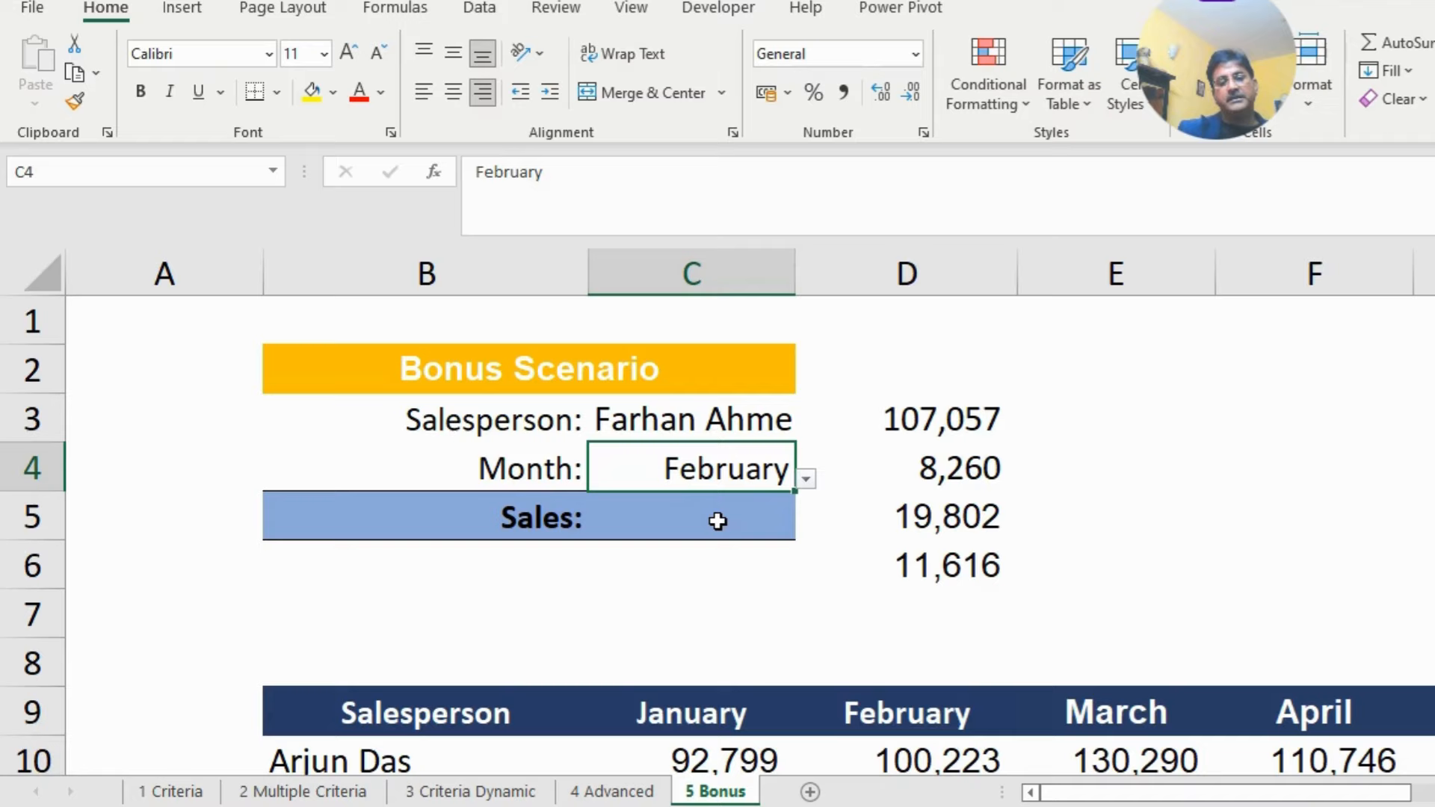
Step: Wrap the nested FILTER formula in D3 in a SUM function so the matching sales are added into one total
left_click(949, 413)
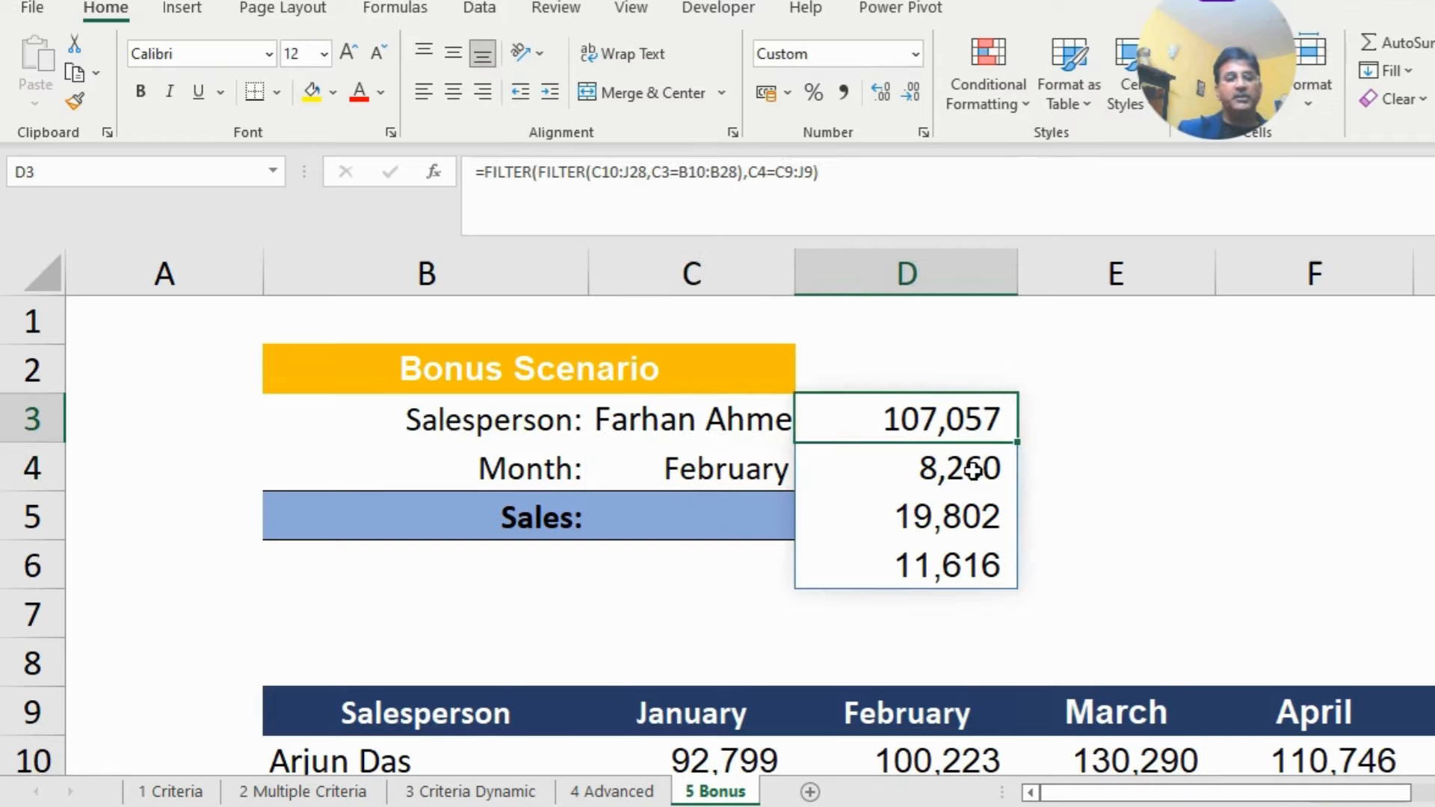
left_click(486, 170)
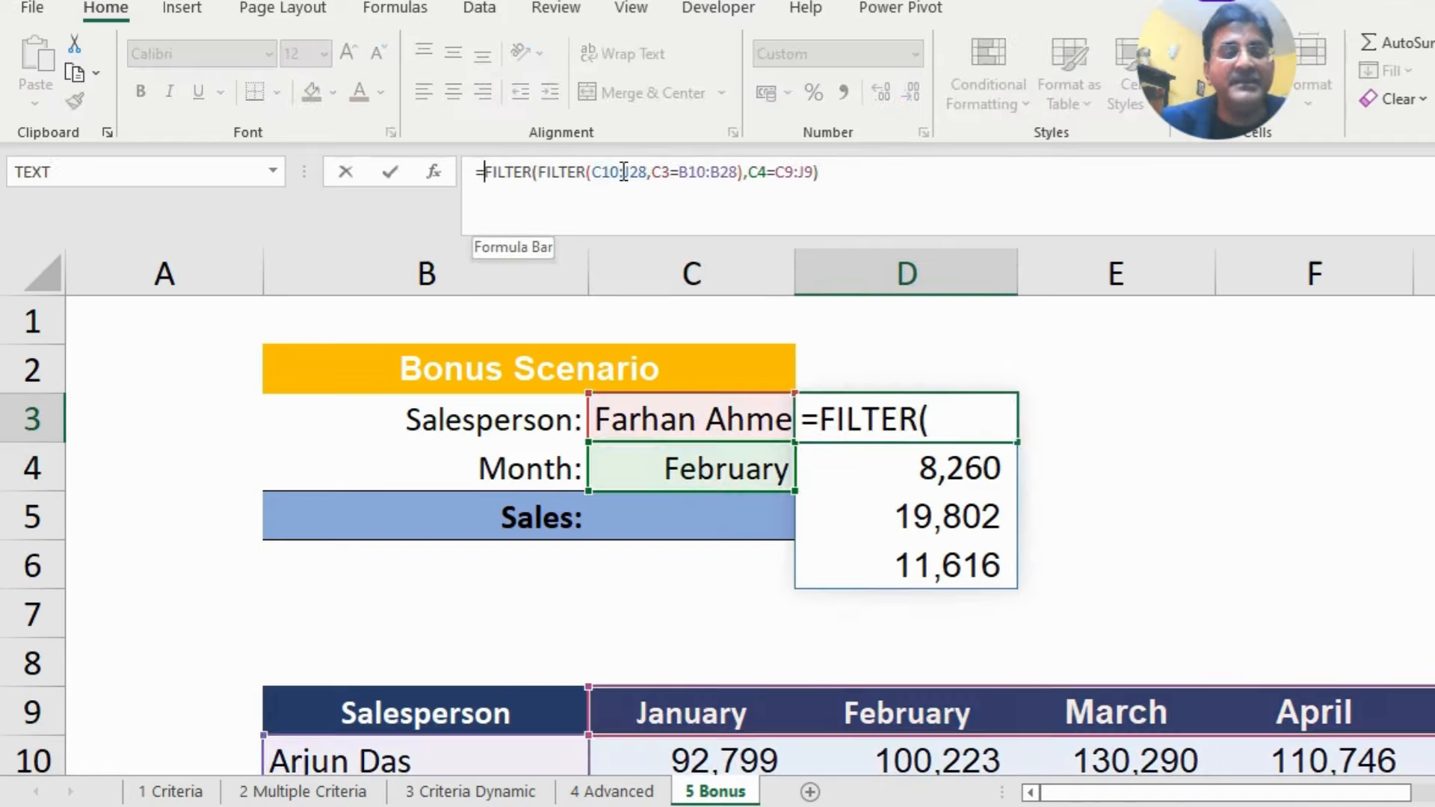
type("sum")
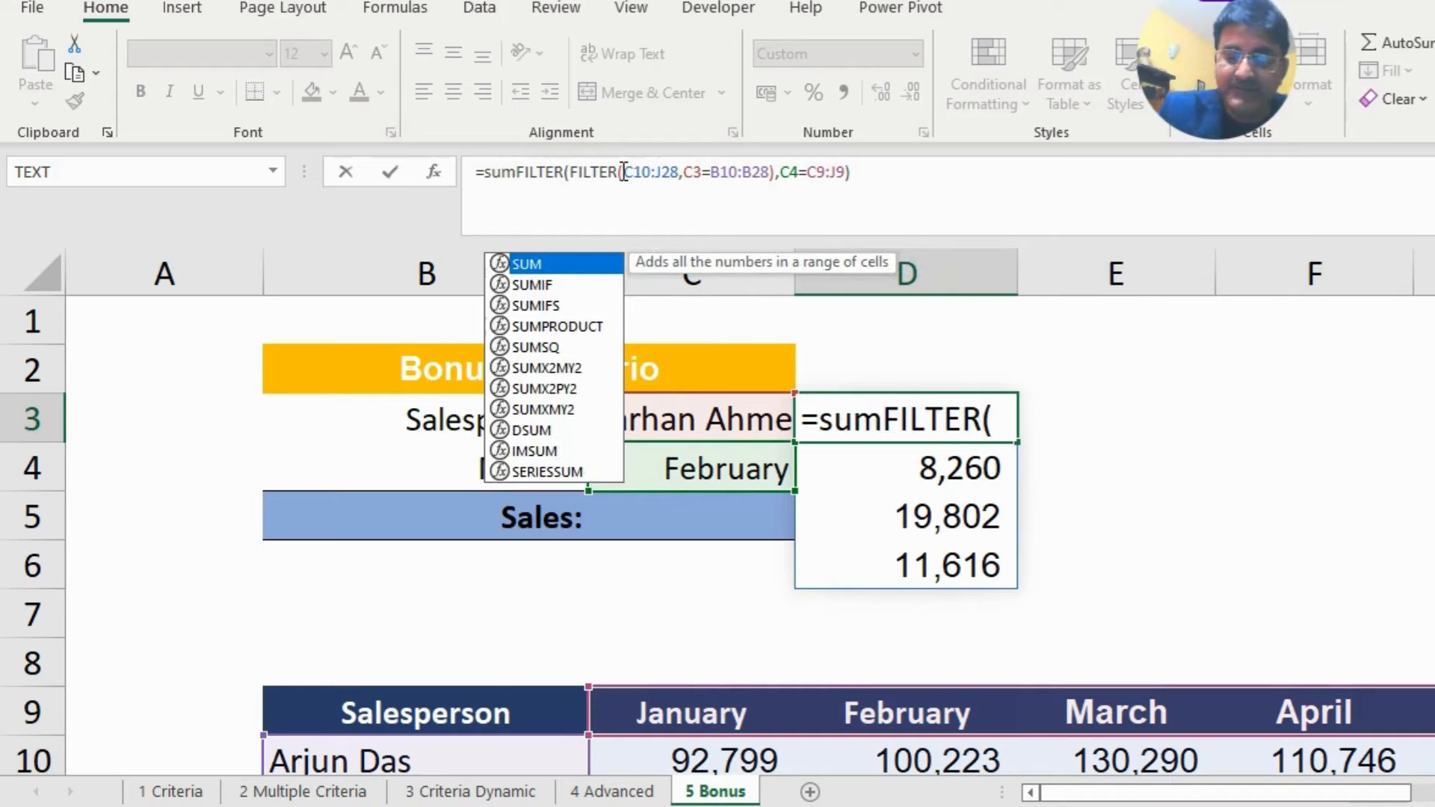
type("(")
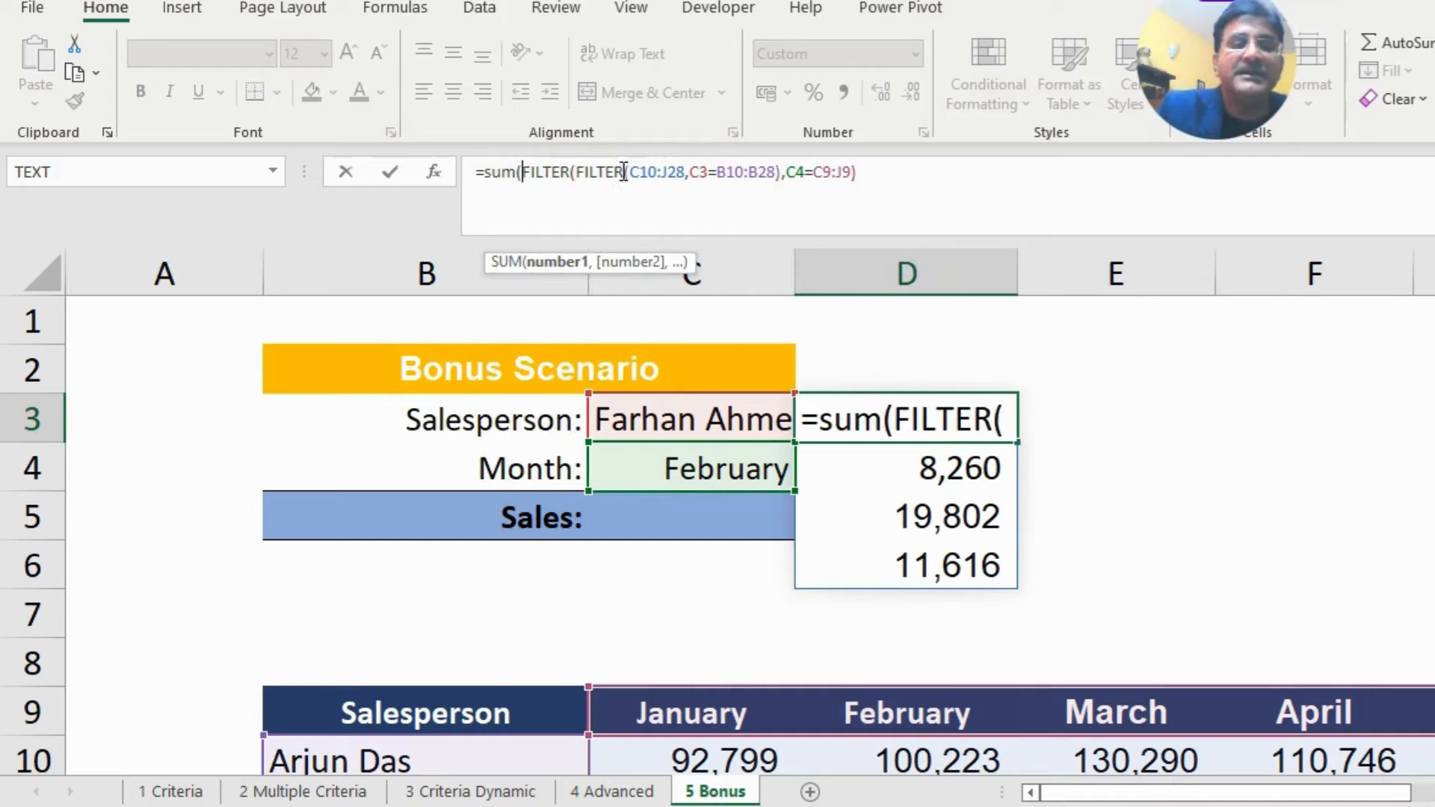
left_click(870, 193)
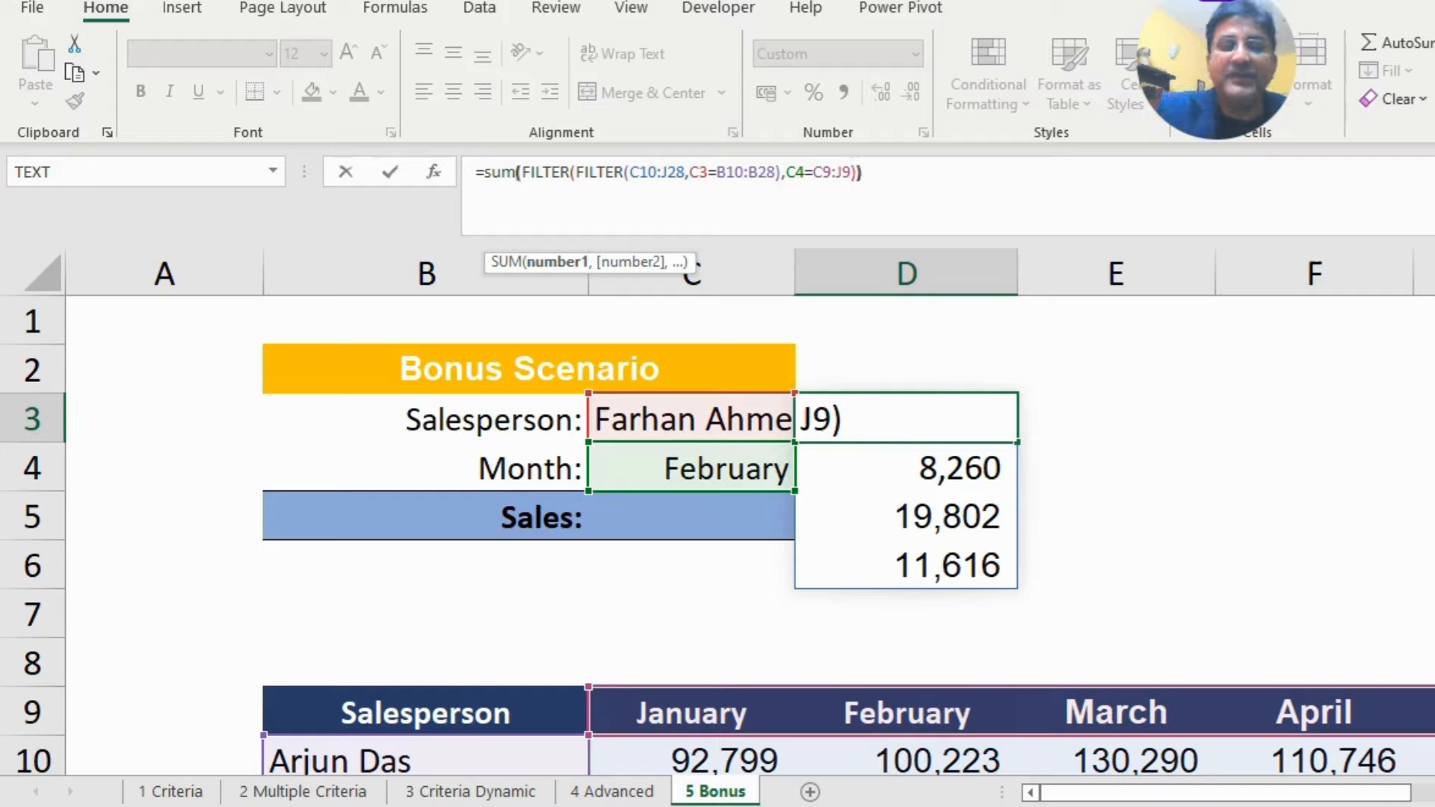
type(")")
key("Return")
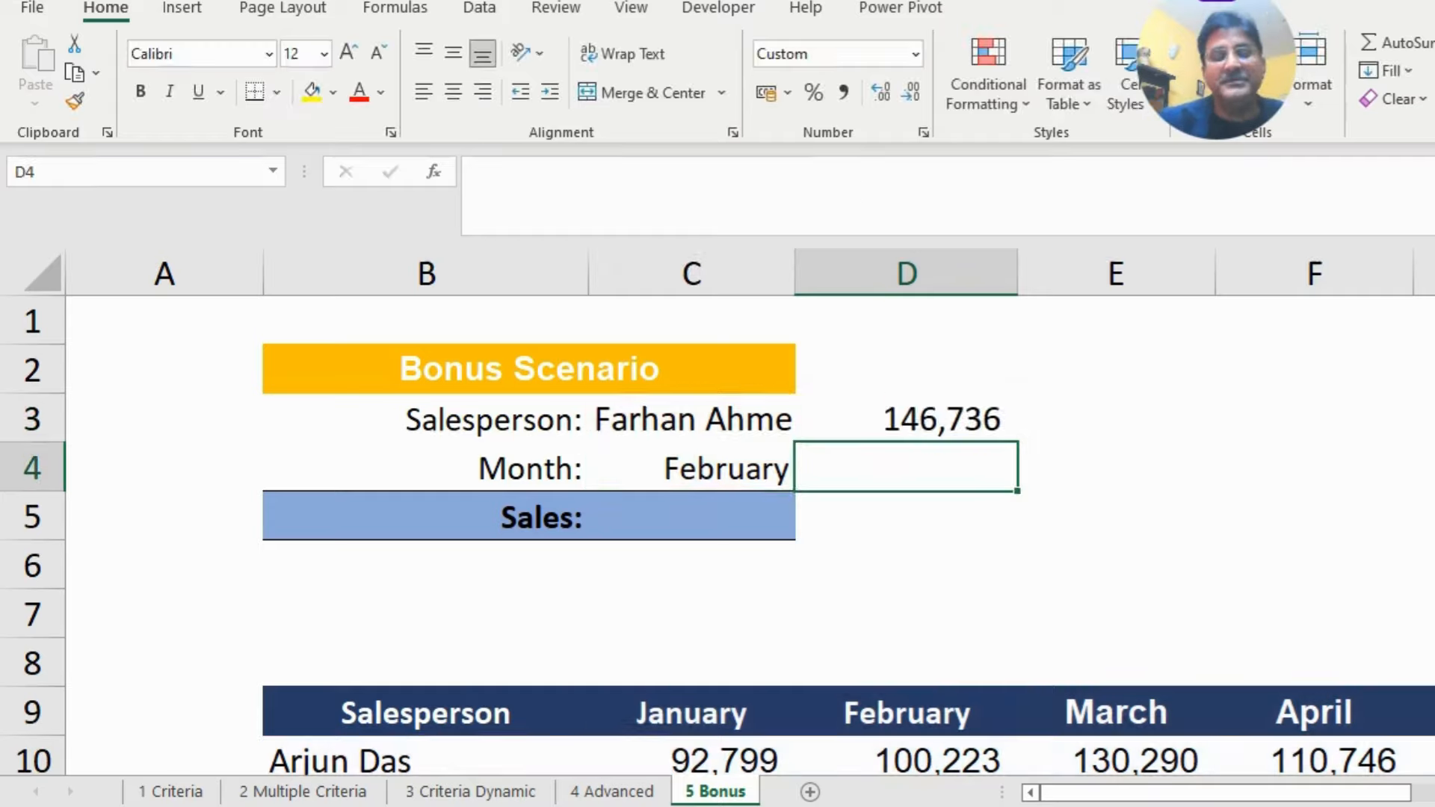
Step: Copy the full SUM and FILTER formula text from D3 and enter it unchanged in the Sales cell C5
left_click(925, 419)
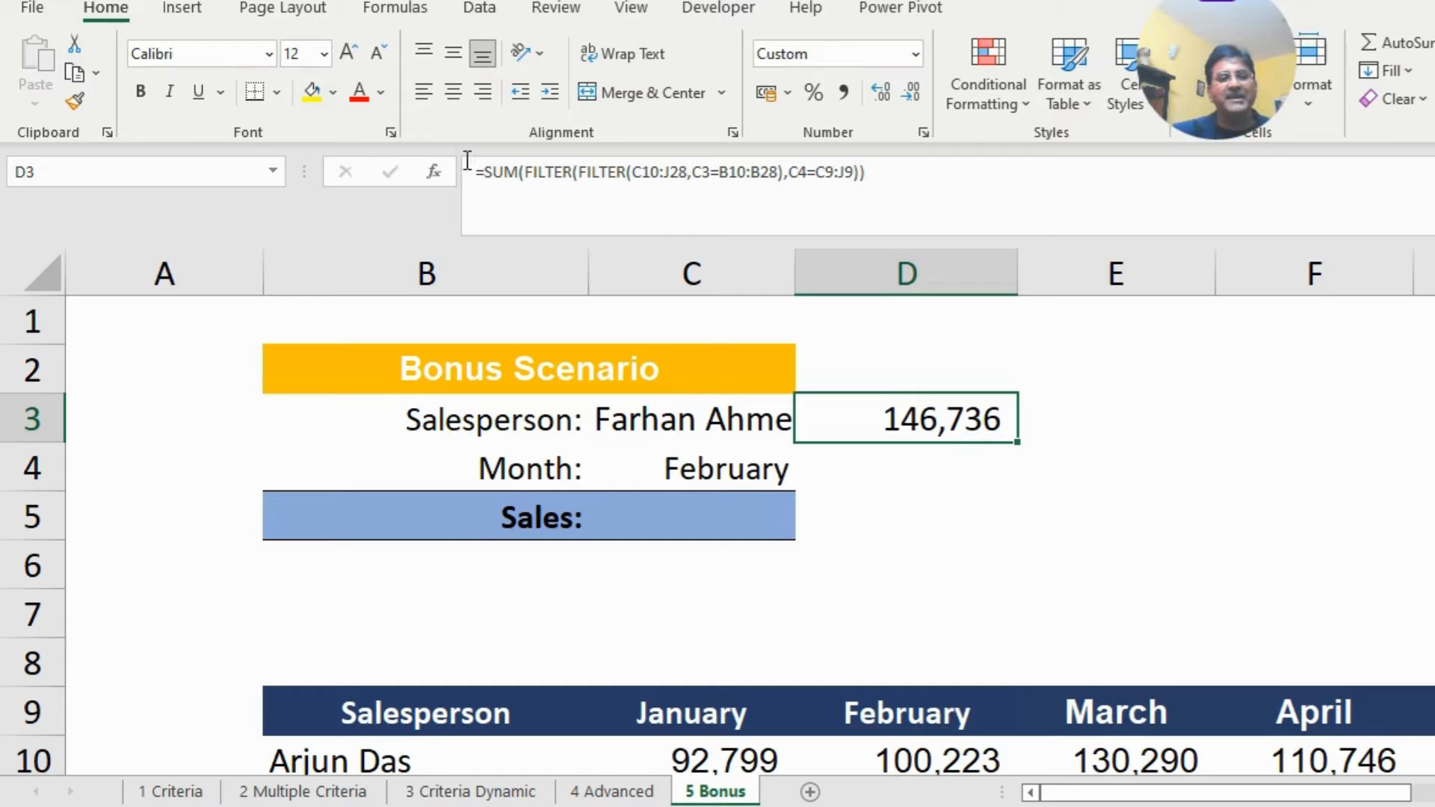
left_click_drag(474, 171, 922, 186)
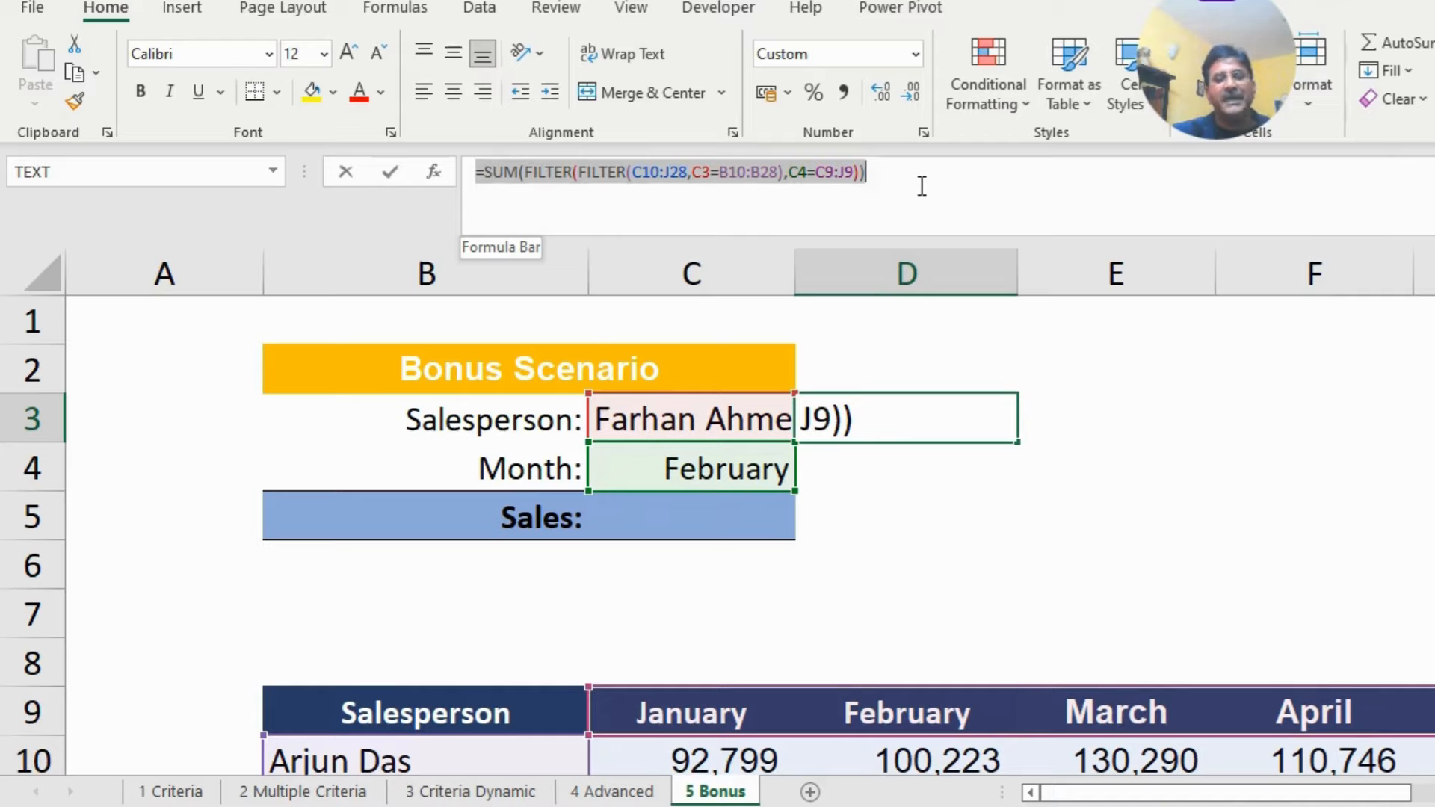
key("ctrl+c")
key("Escape")
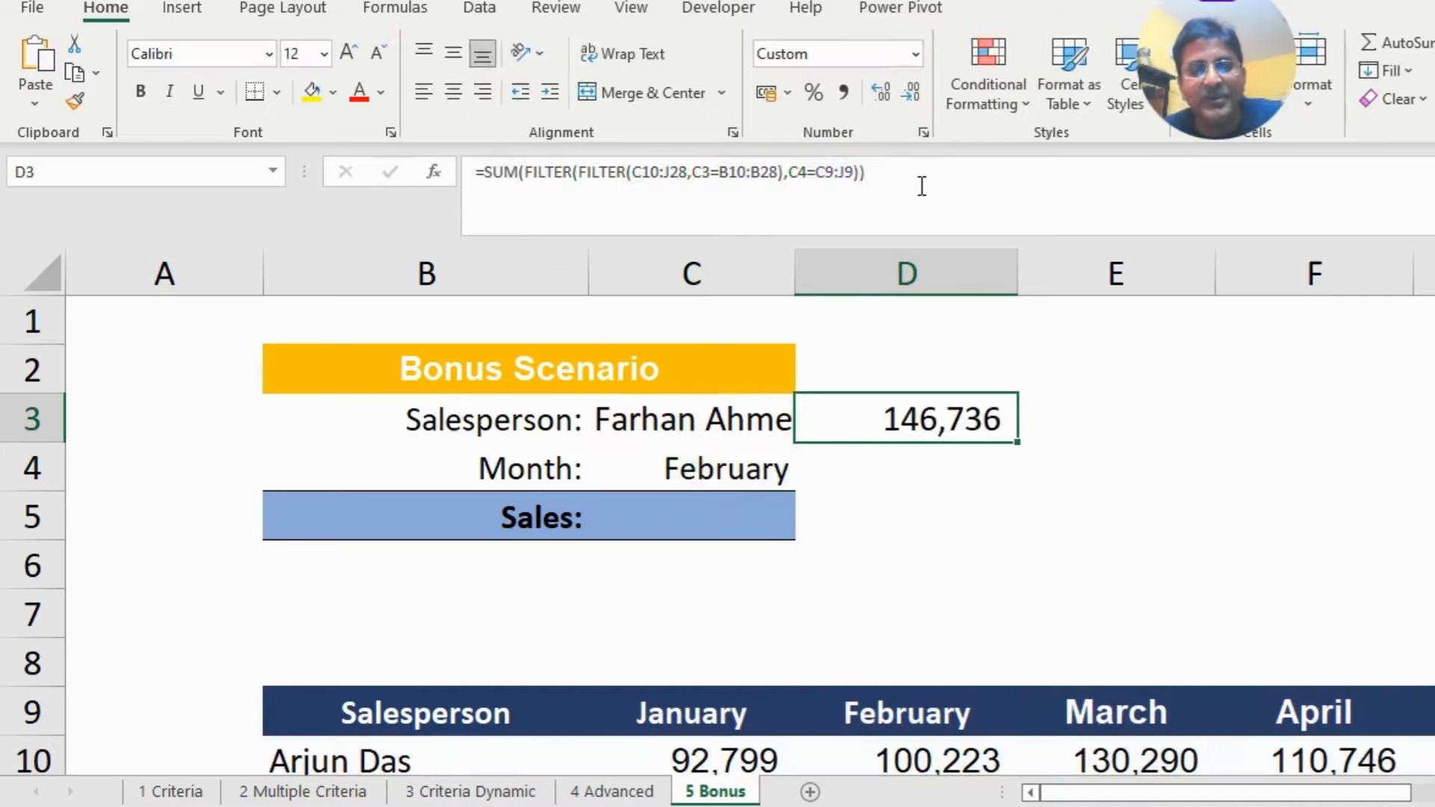
left_click(703, 512)
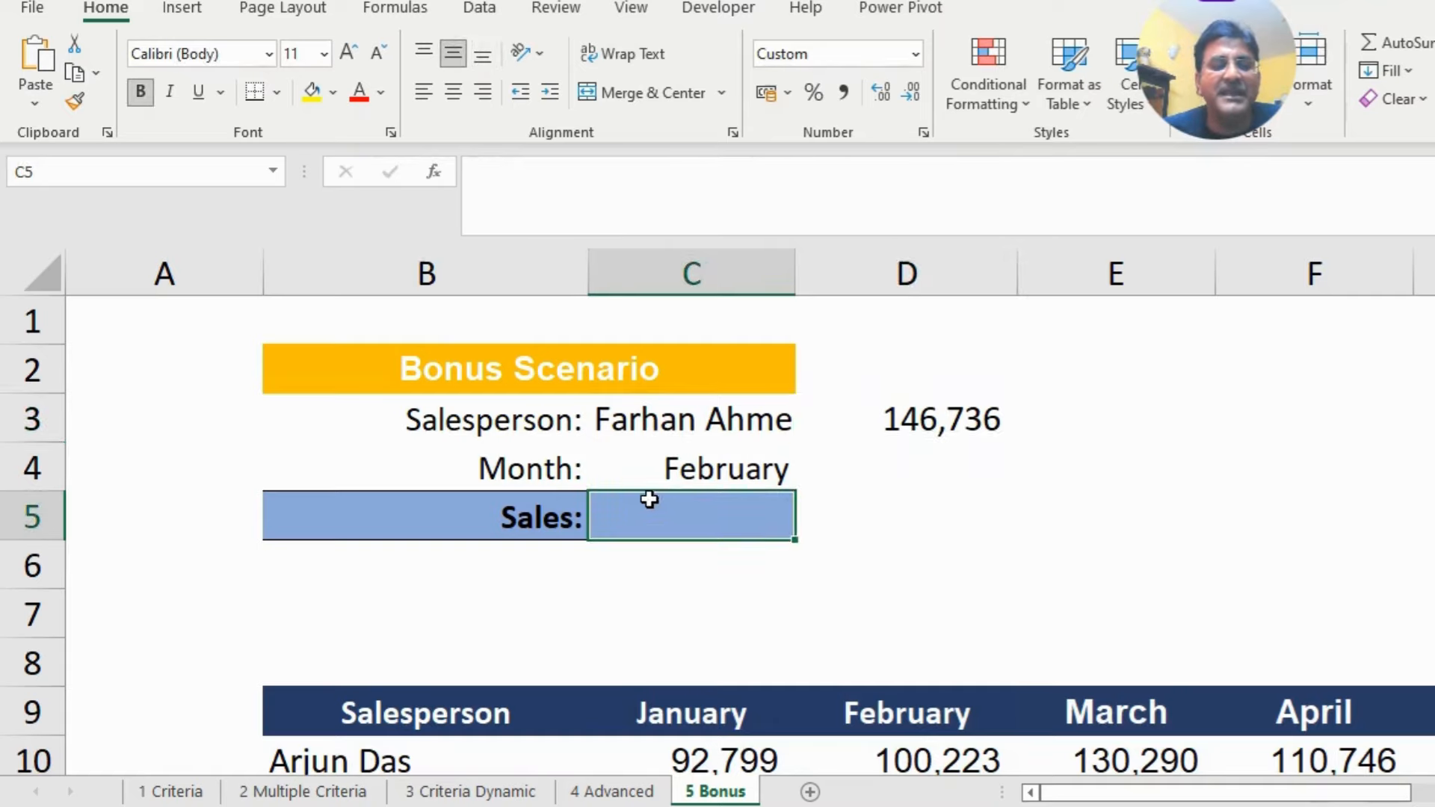
left_click(494, 169)
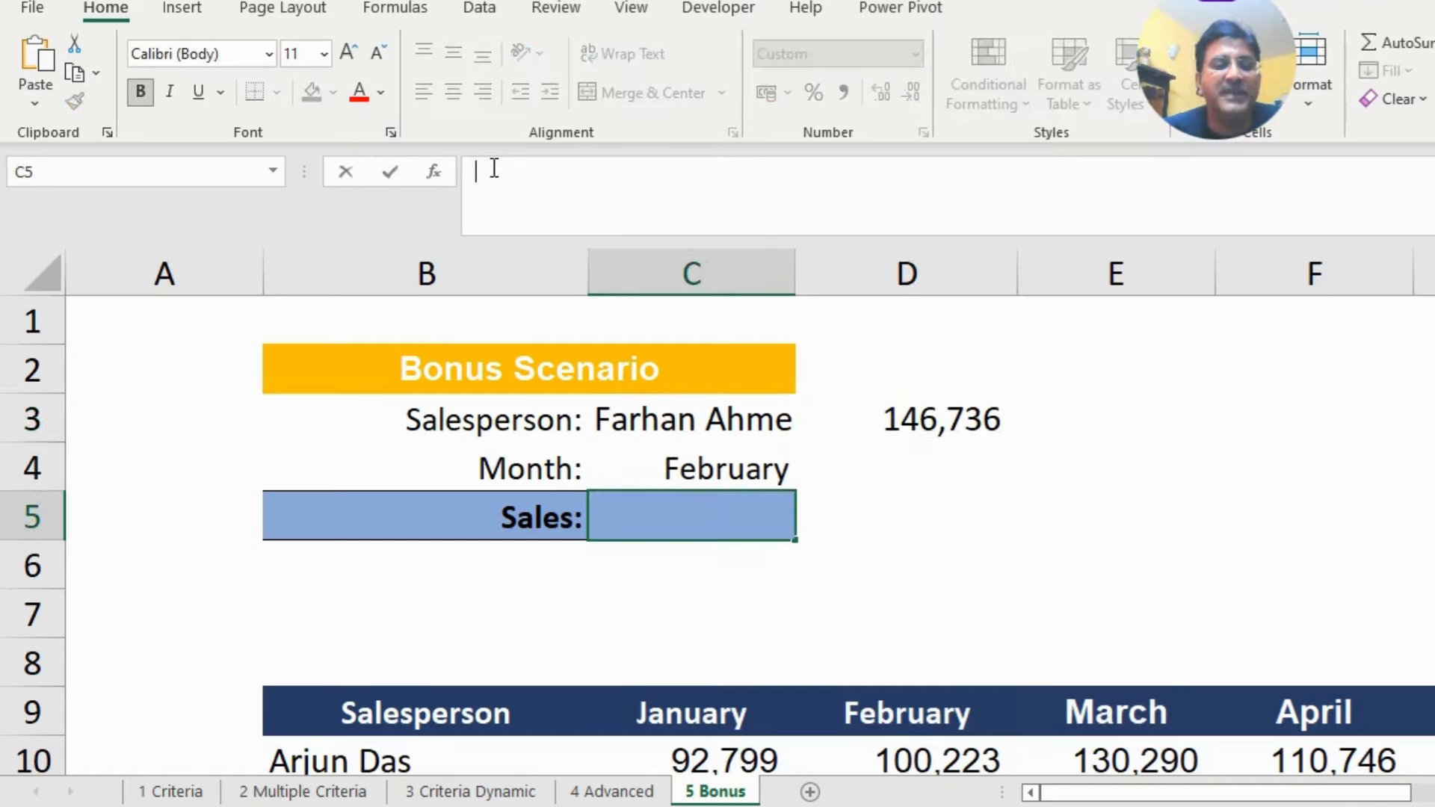
key("ctrl+v")
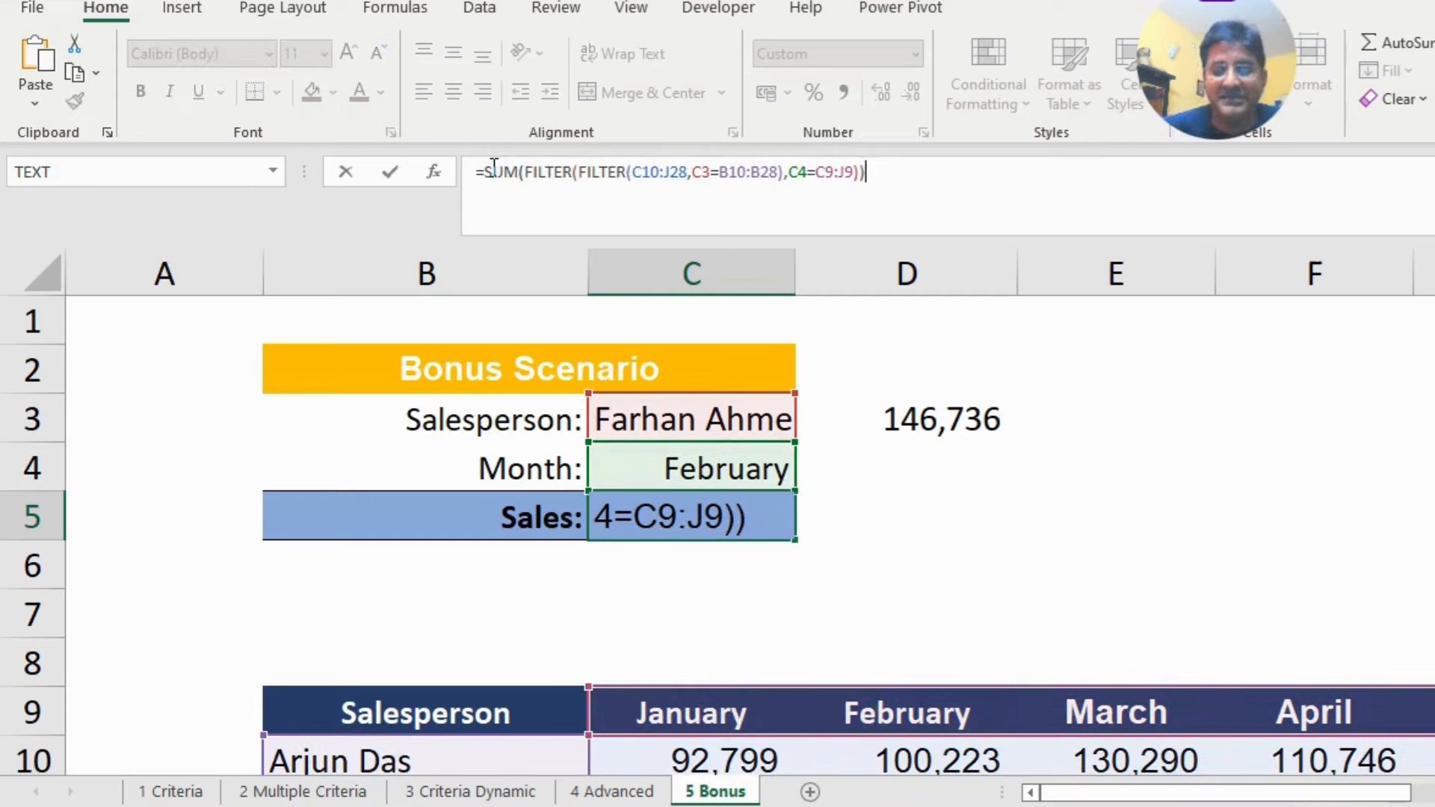
key("Return")
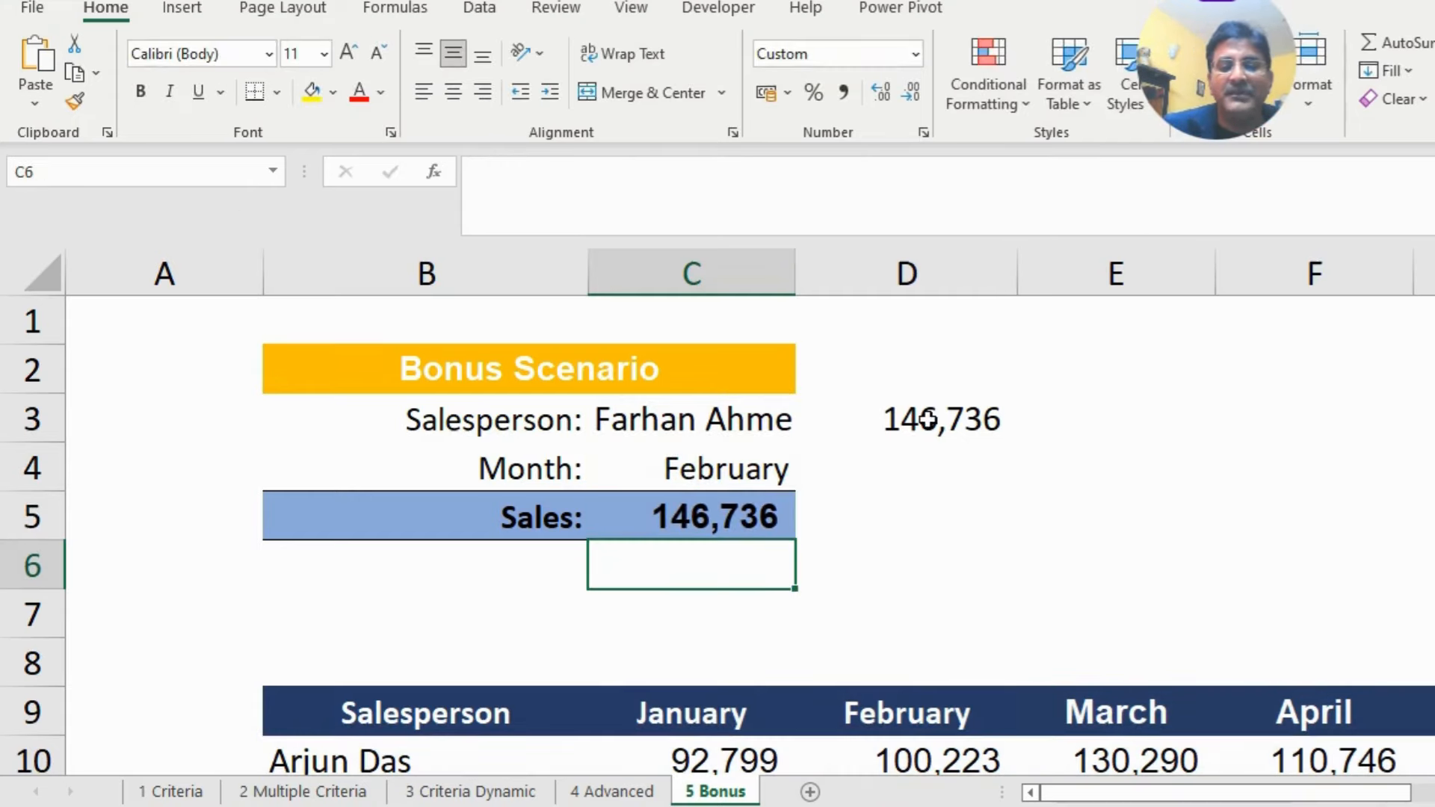
Step: Clear the helper formula from D3
left_click(928, 420)
key("Delete")
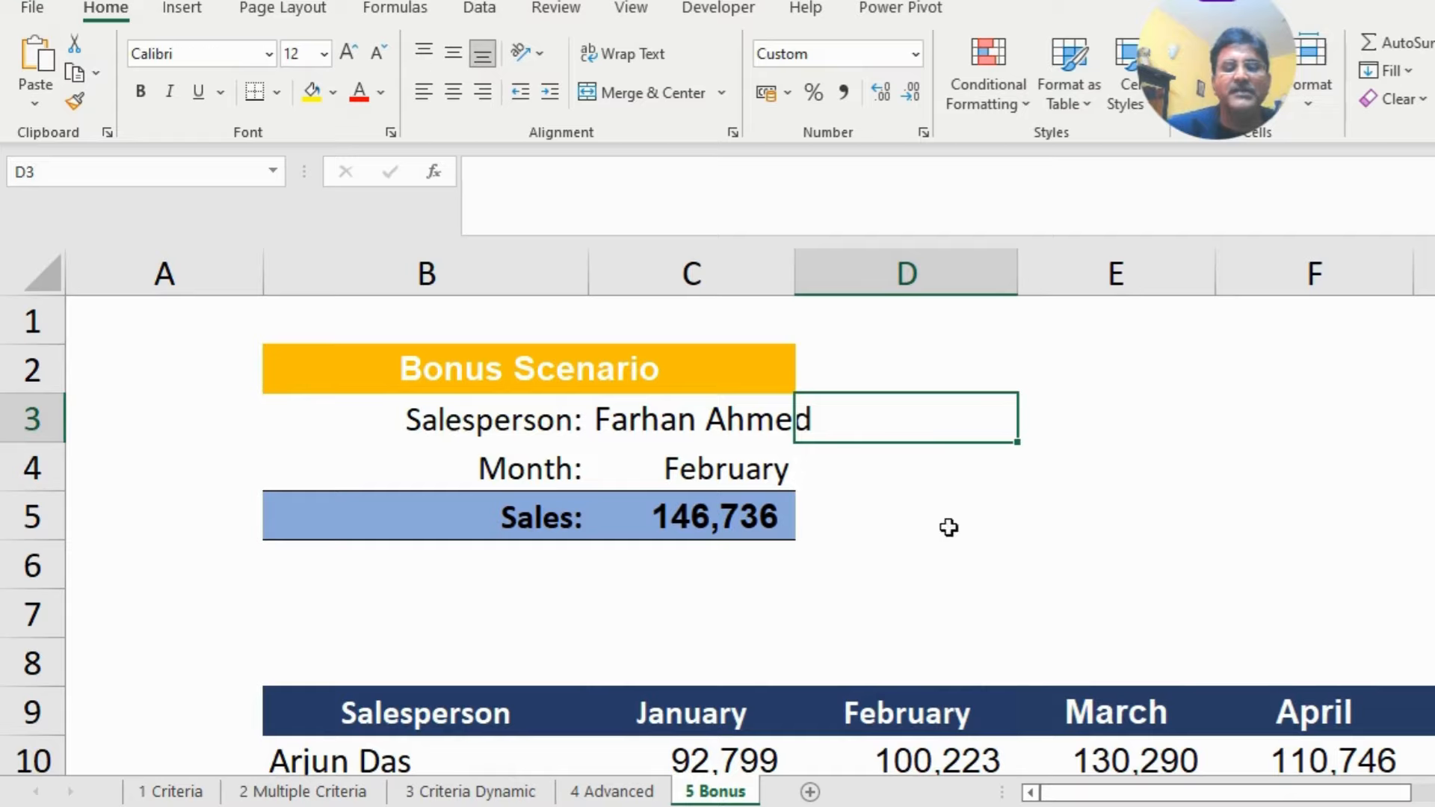
left_click(909, 521)
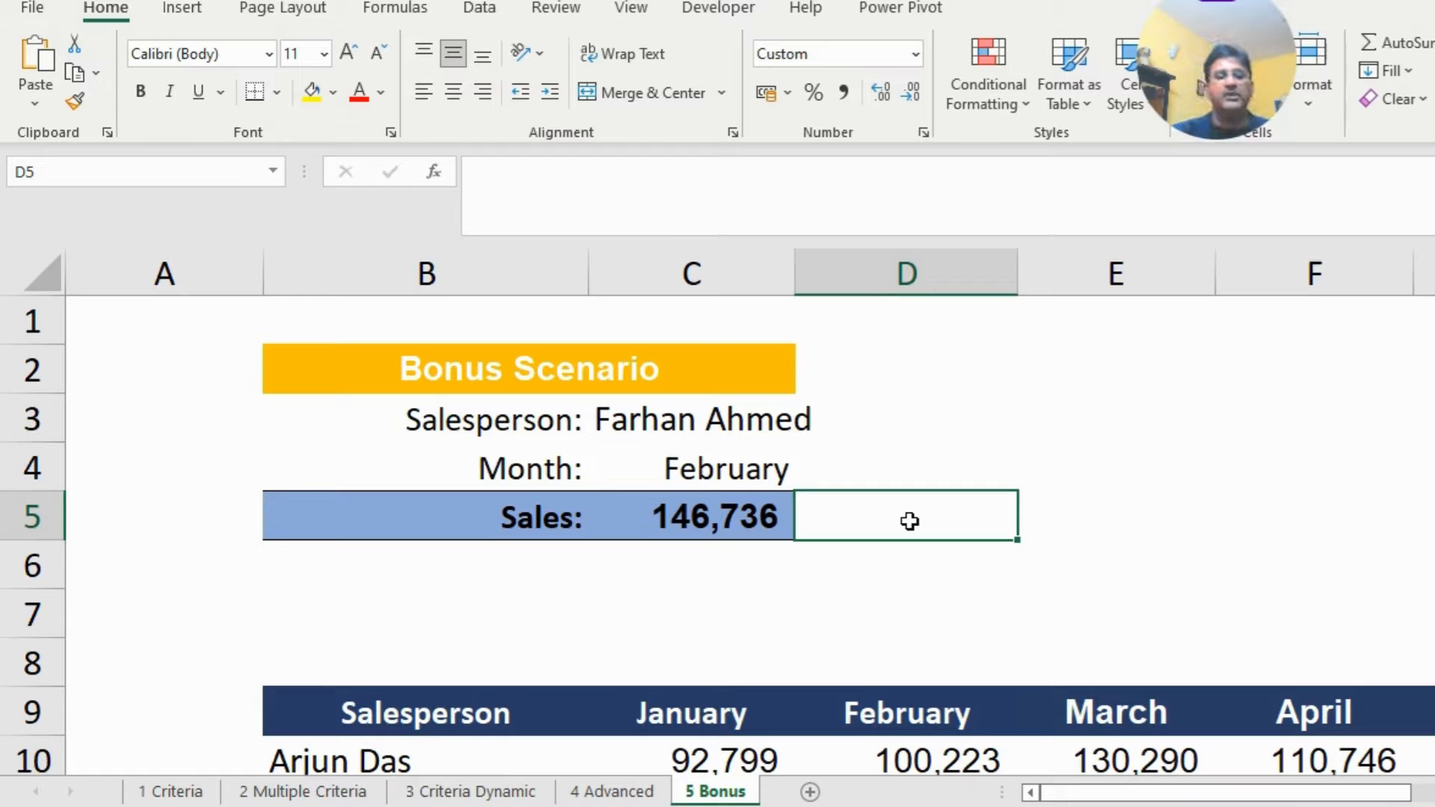
Step: Replace the salesperson in C3 with the name copied from cell B11 of the sales table
left_click(720, 420)
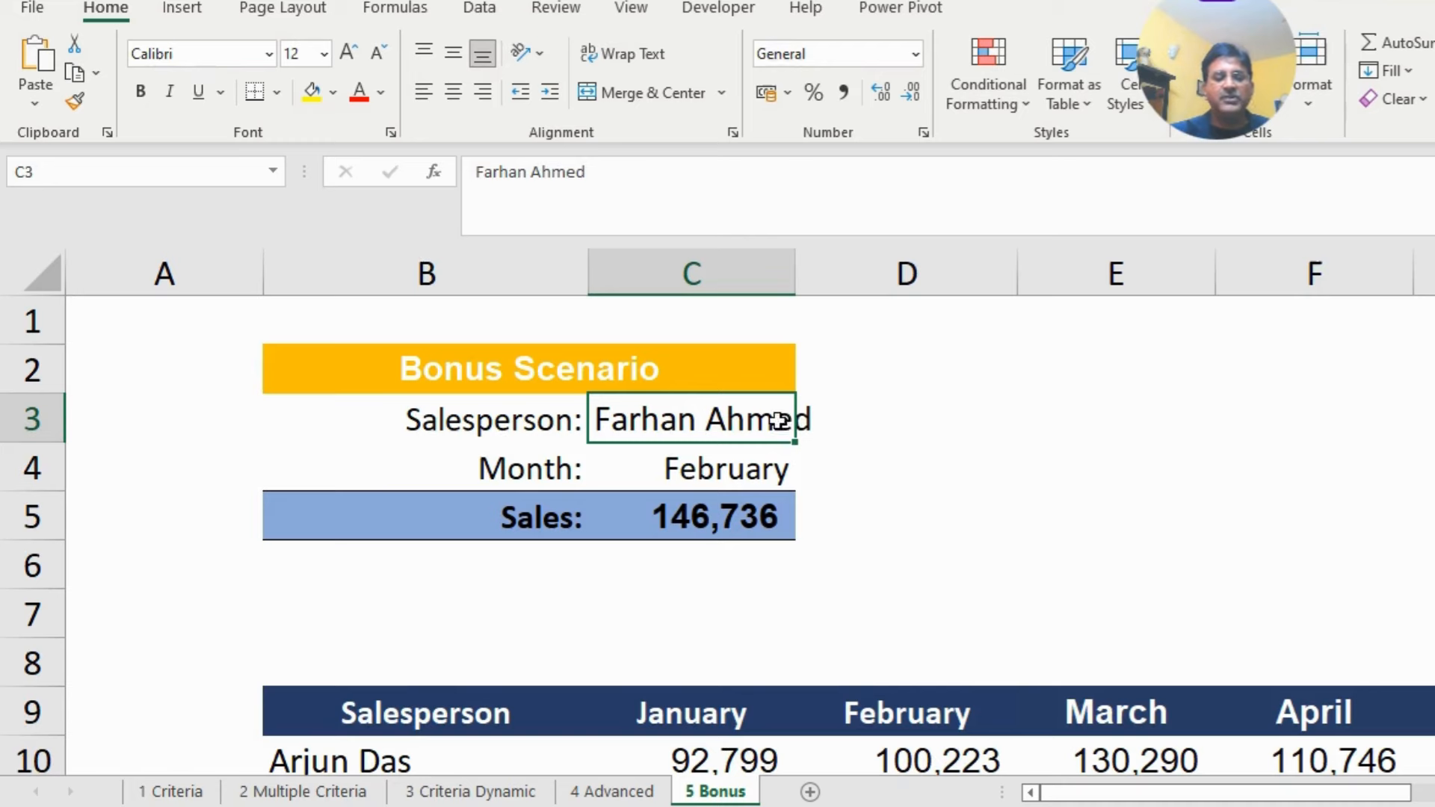
scroll(740, 513, "down", 2)
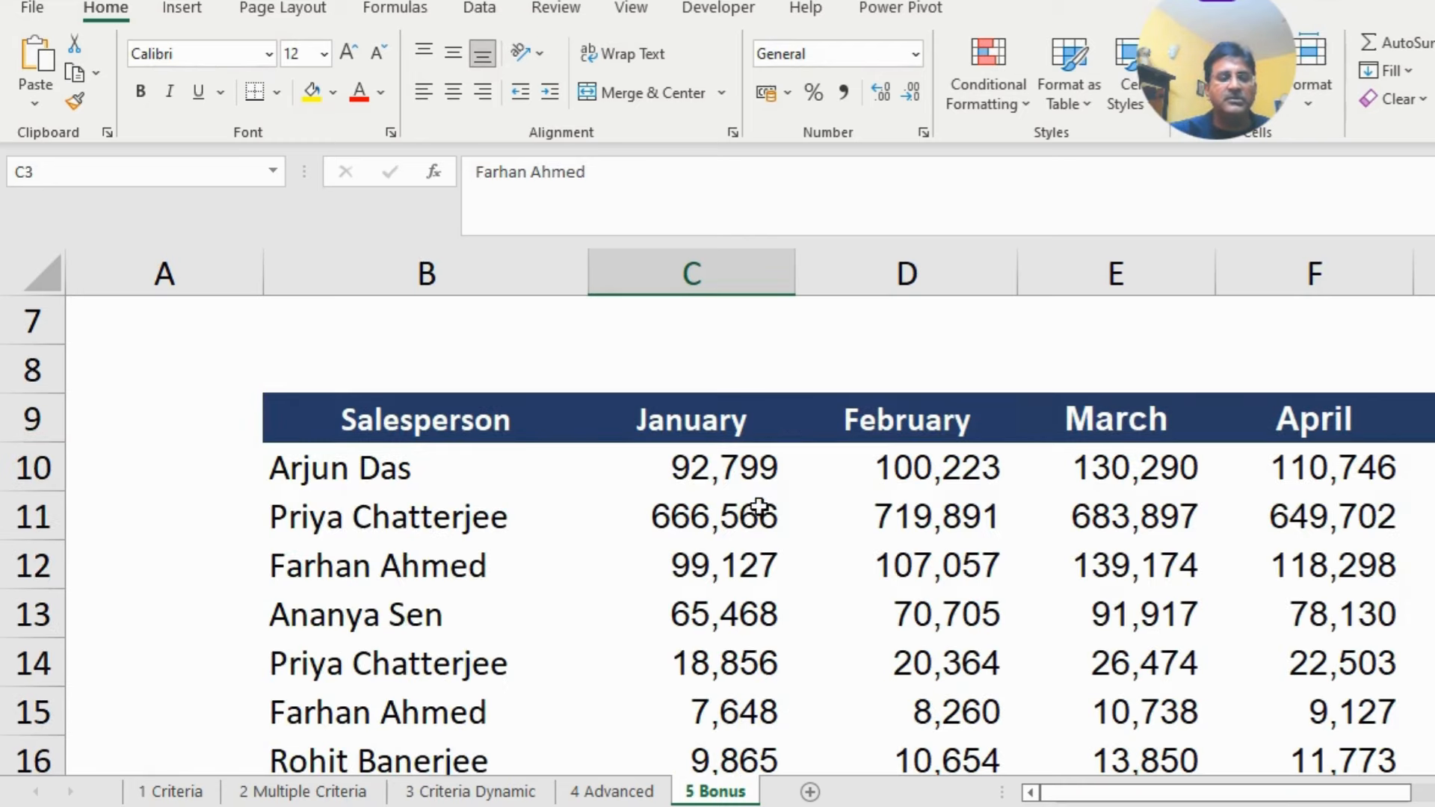
left_click(441, 516)
key("ctrl+c")
scroll(912, 618, "up", 2)
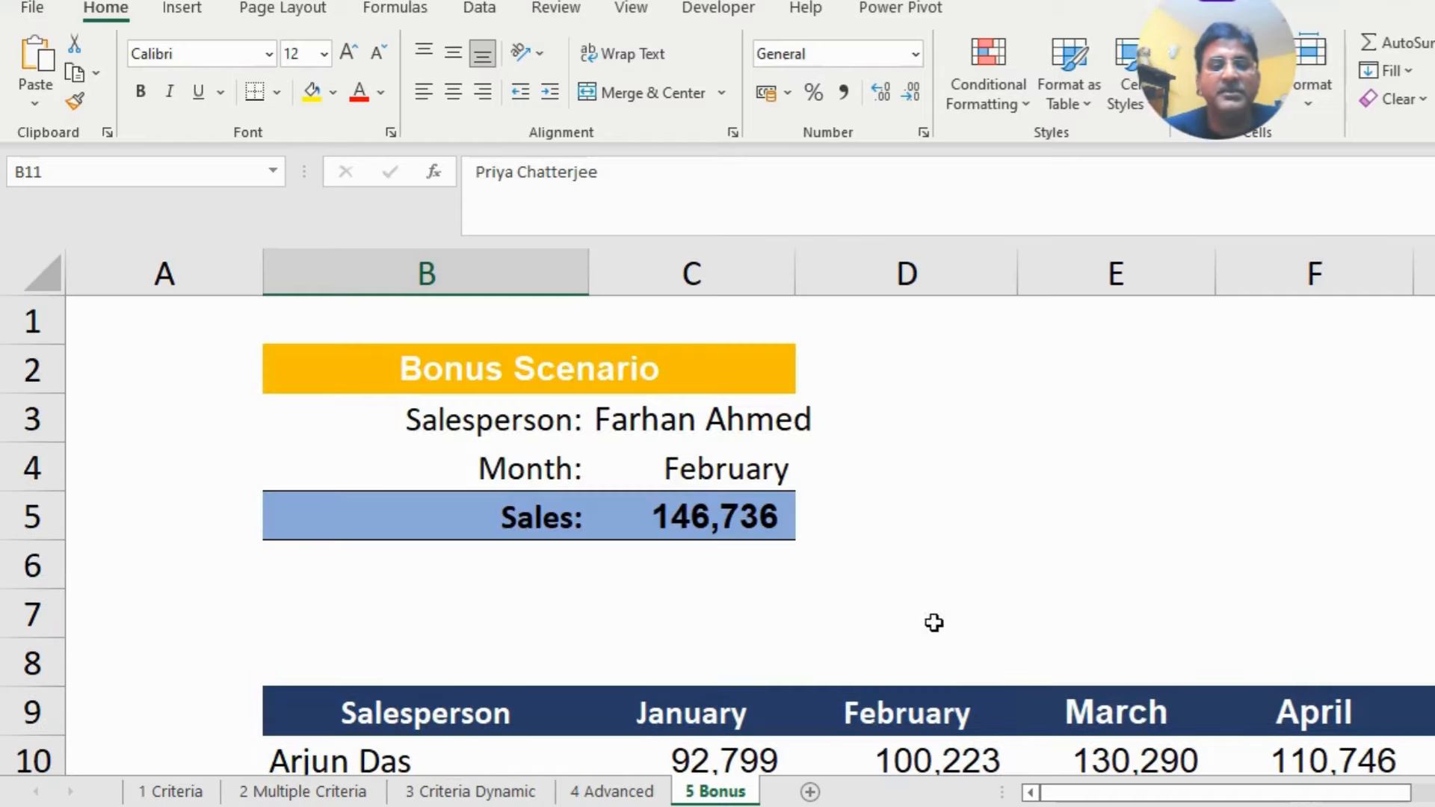
left_click(693, 421)
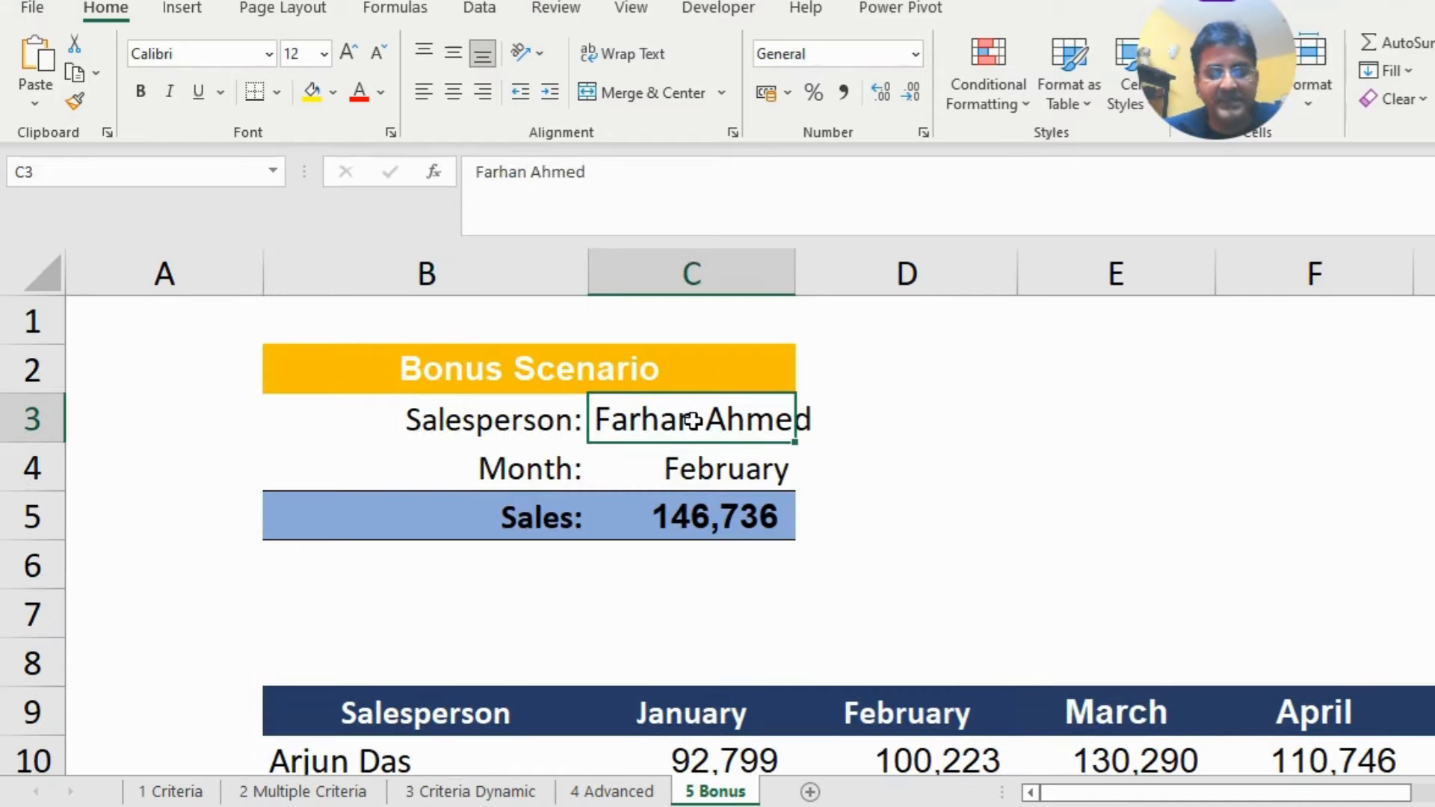
key("ctrl+v")
Step: Choose May in the Month input cell C4 to test the Sales total in C5
left_click(726, 459)
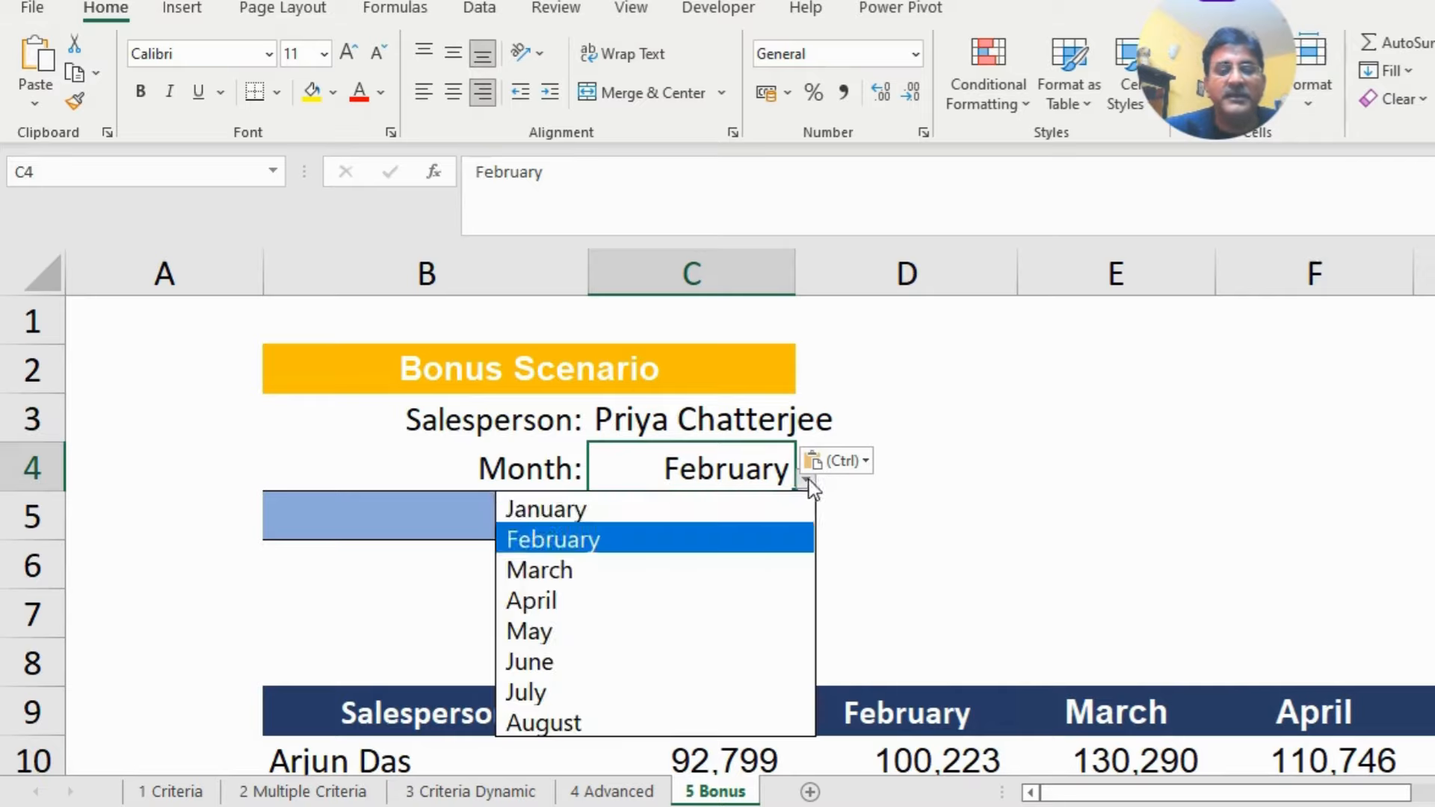
left_click(559, 633)
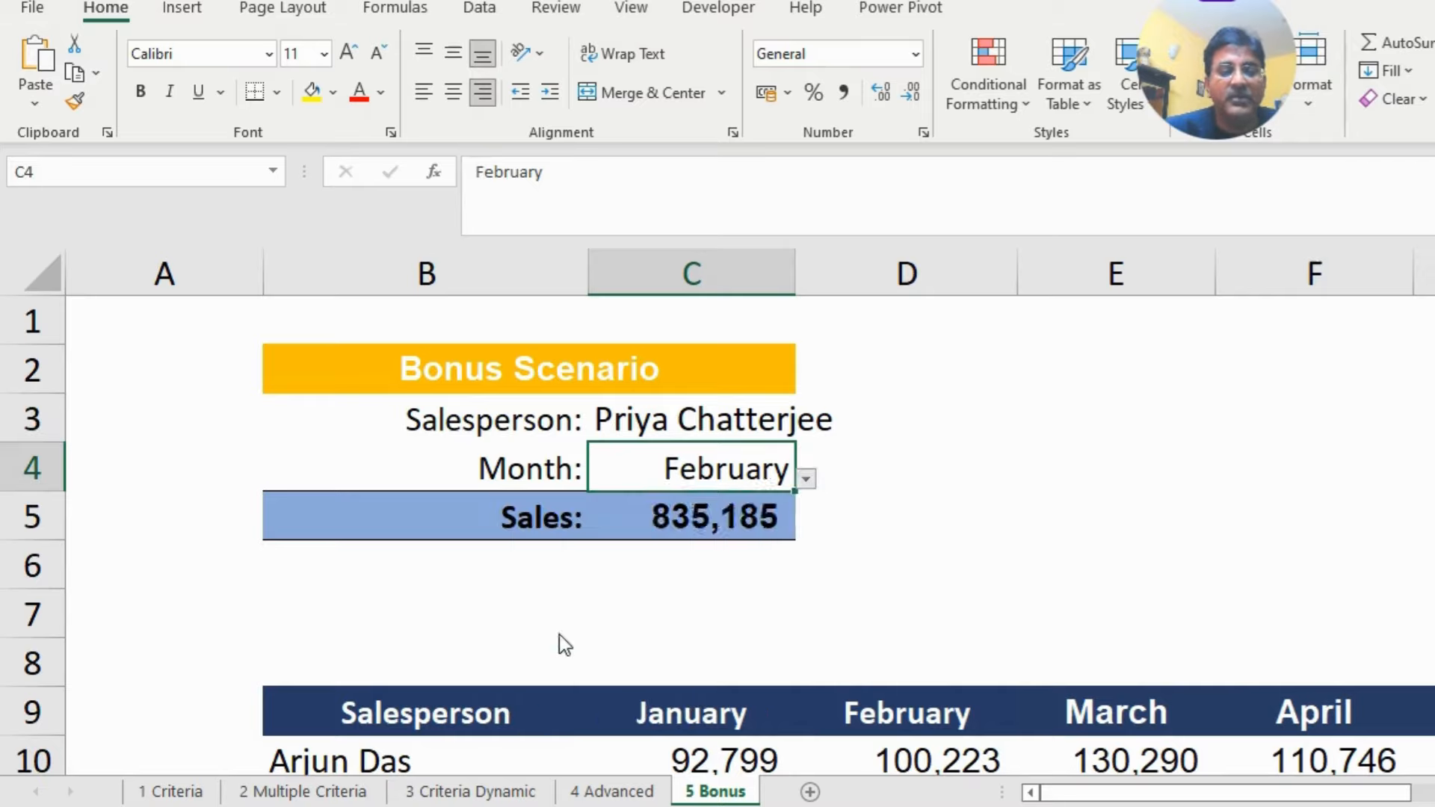
left_click(964, 570)
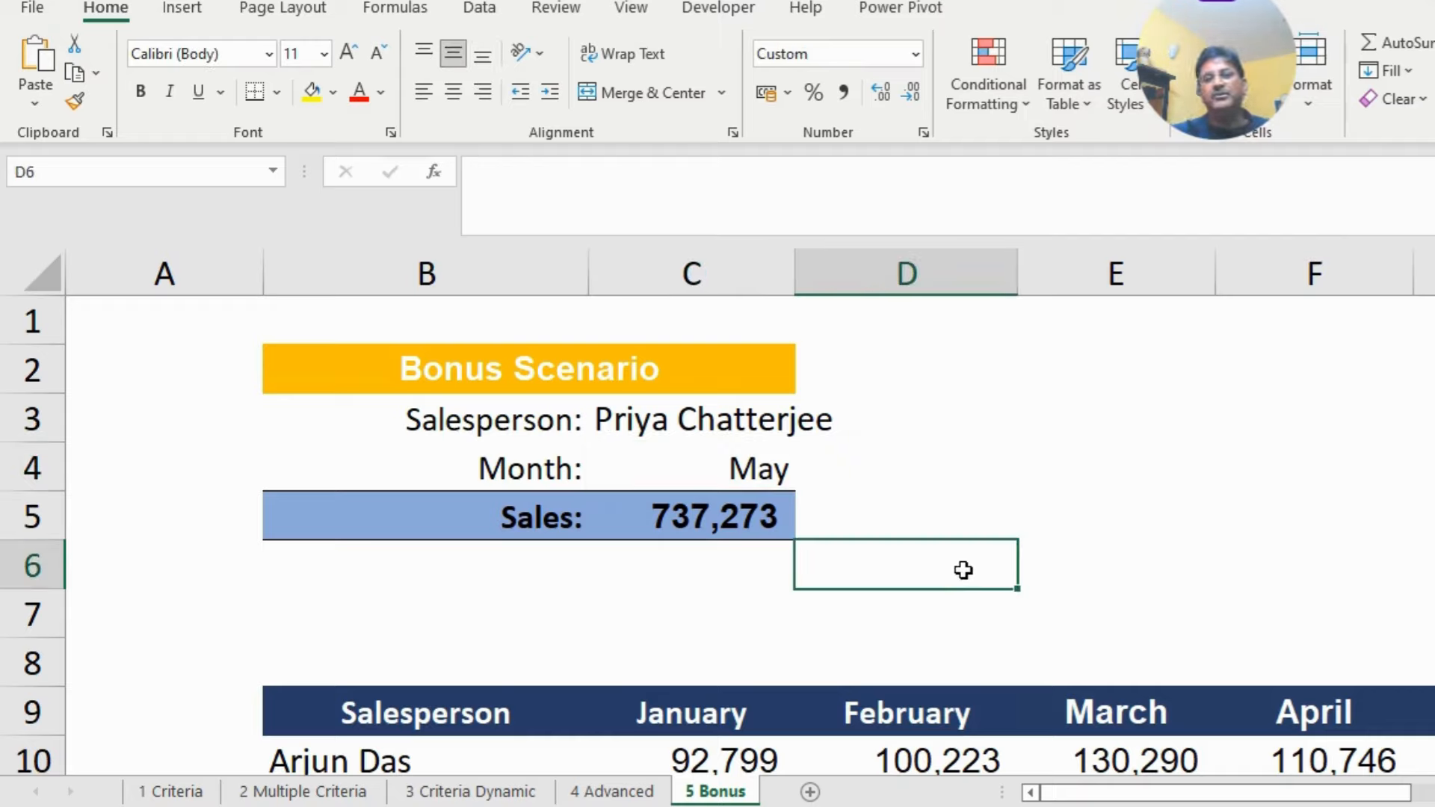